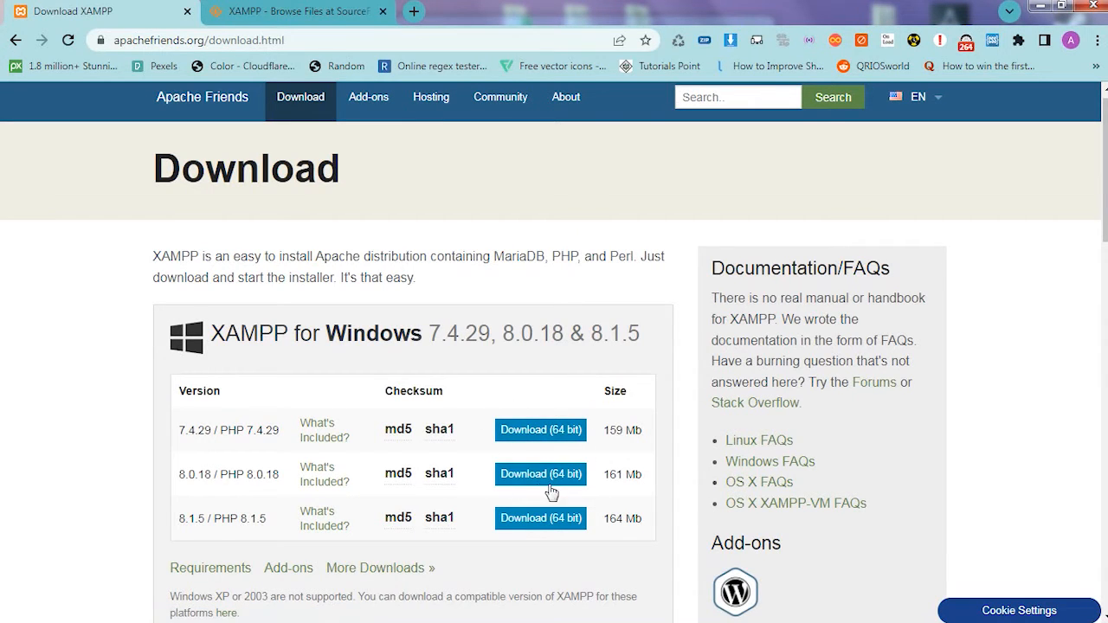
# - Download the 64-bit XAMPP for Windows 7.4.29 installer and save it to the Desktop
pyautogui.click(512, 475)
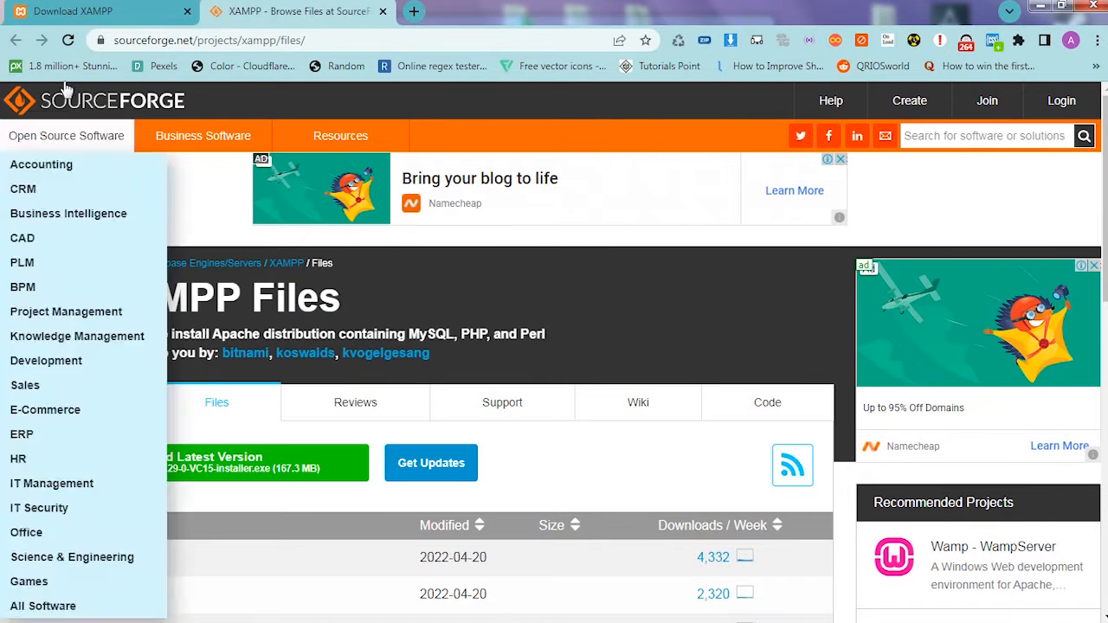
pyautogui.click(43, 7)
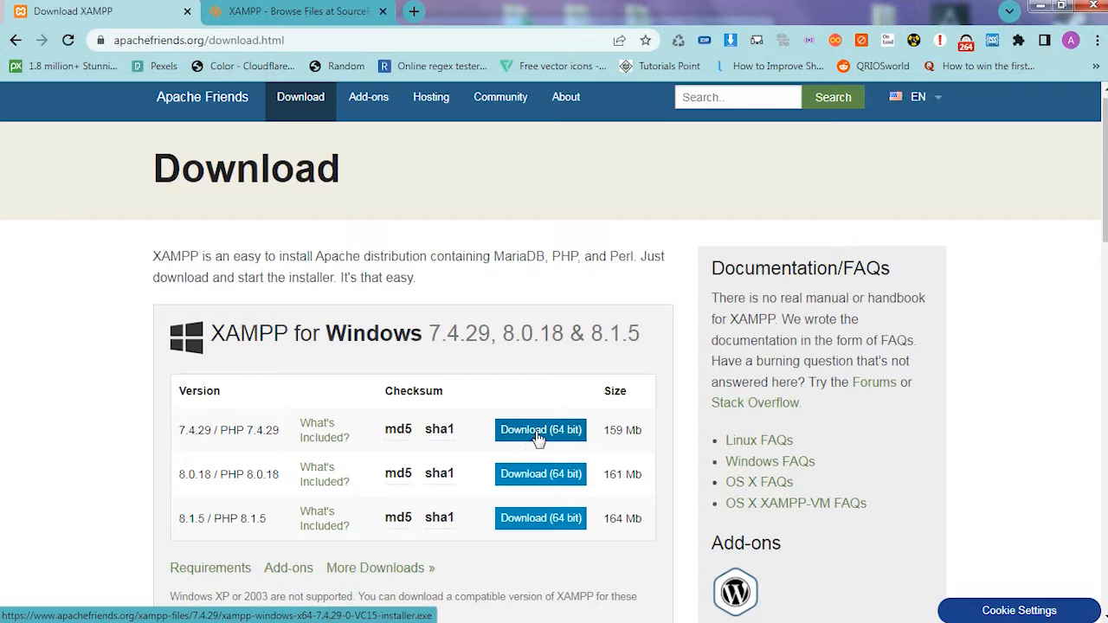
pyautogui.click(539, 433)
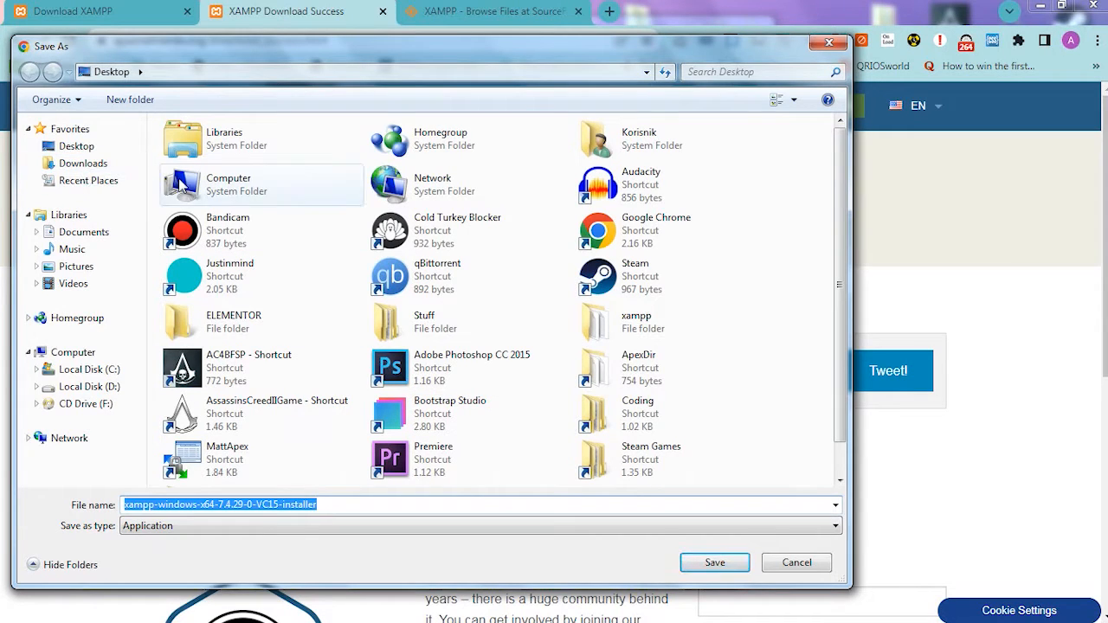
pyautogui.click(714, 563)
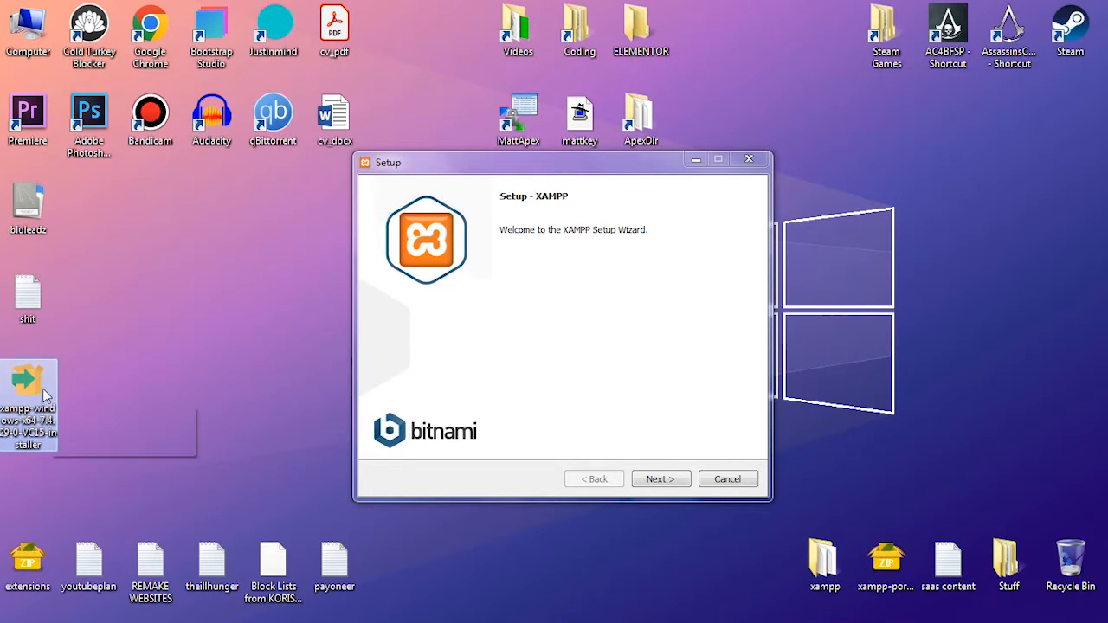
# - Proceed past the setup welcome page, accept the components with all of them selected, and keep the current Windows color scheme
pyautogui.click(390, 166)
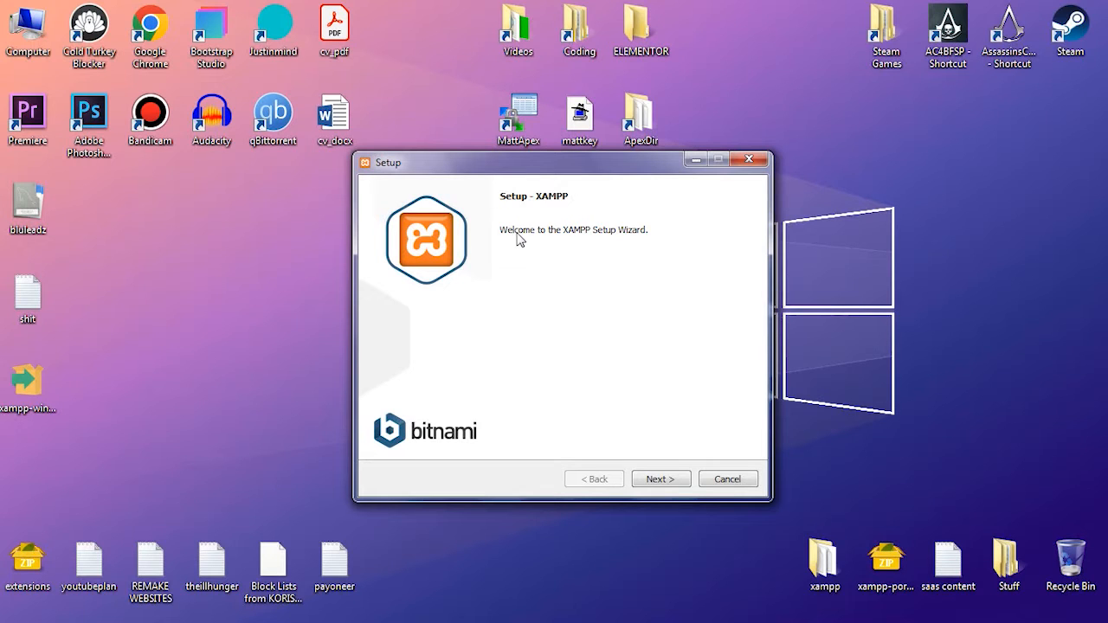
pyautogui.click(660, 481)
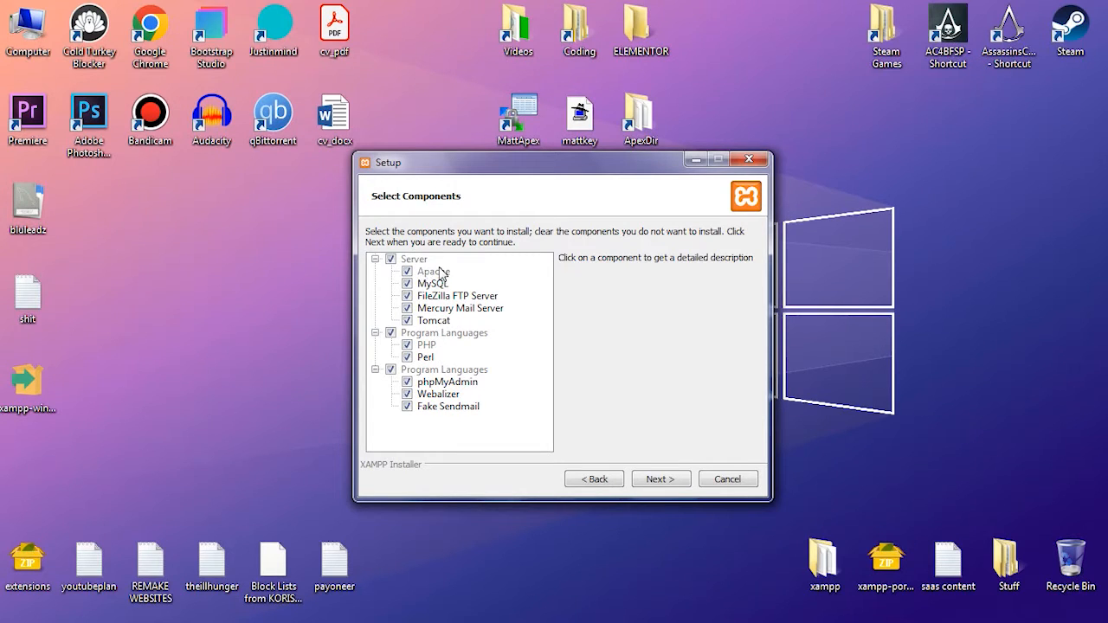
pyautogui.click(409, 345)
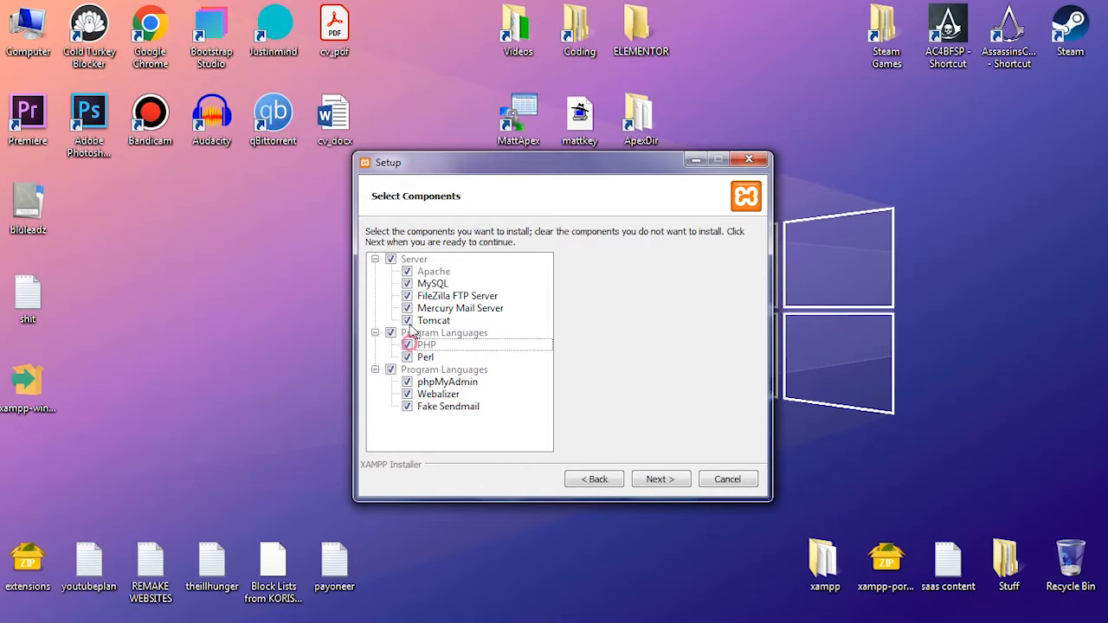
pyautogui.click(410, 271)
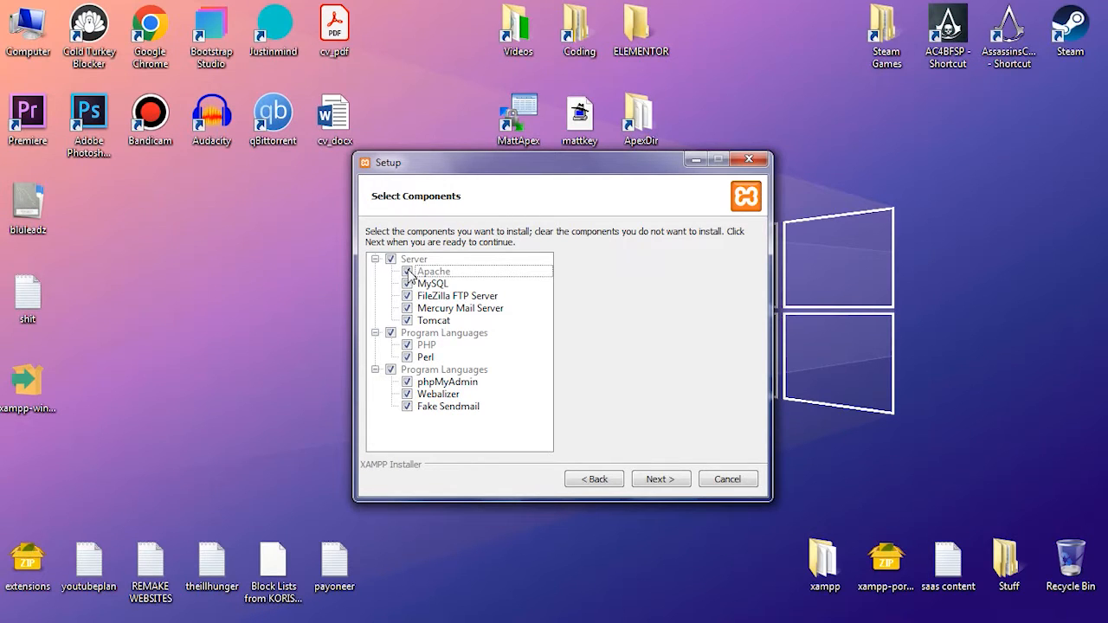
pyautogui.click(407, 382)
pyautogui.click(406, 382)
pyautogui.click(430, 297)
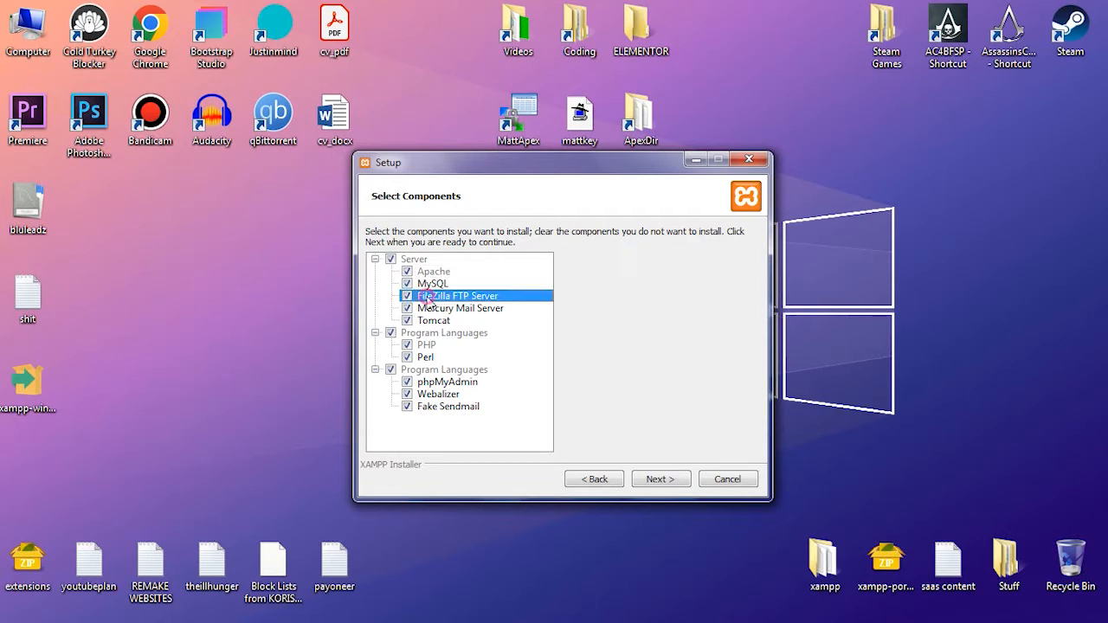
pyautogui.click(440, 309)
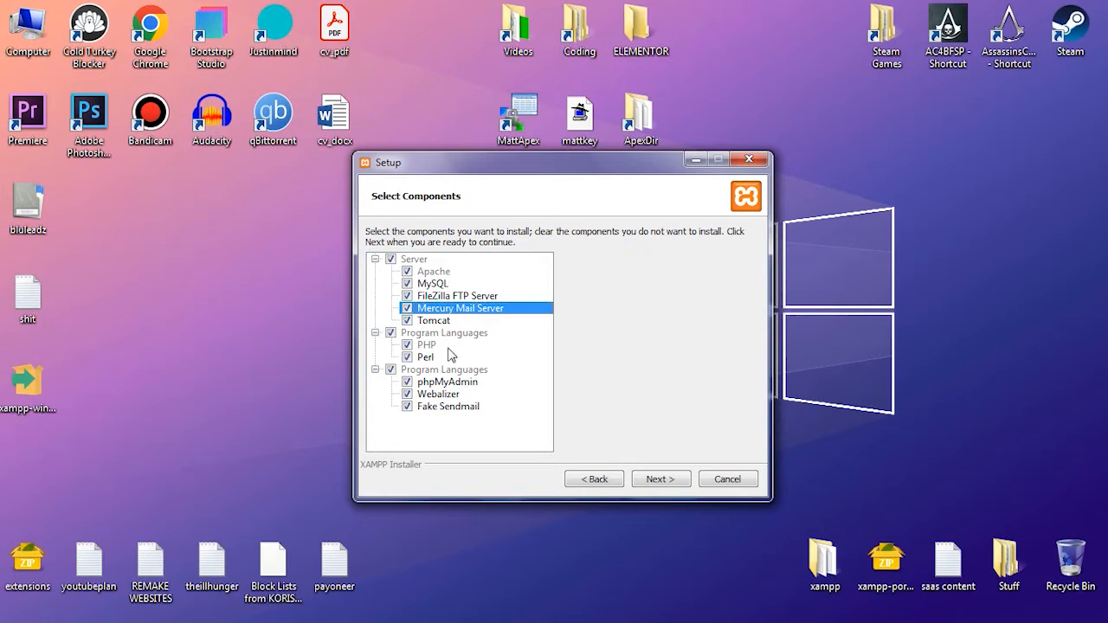
pyautogui.click(430, 273)
pyautogui.click(432, 284)
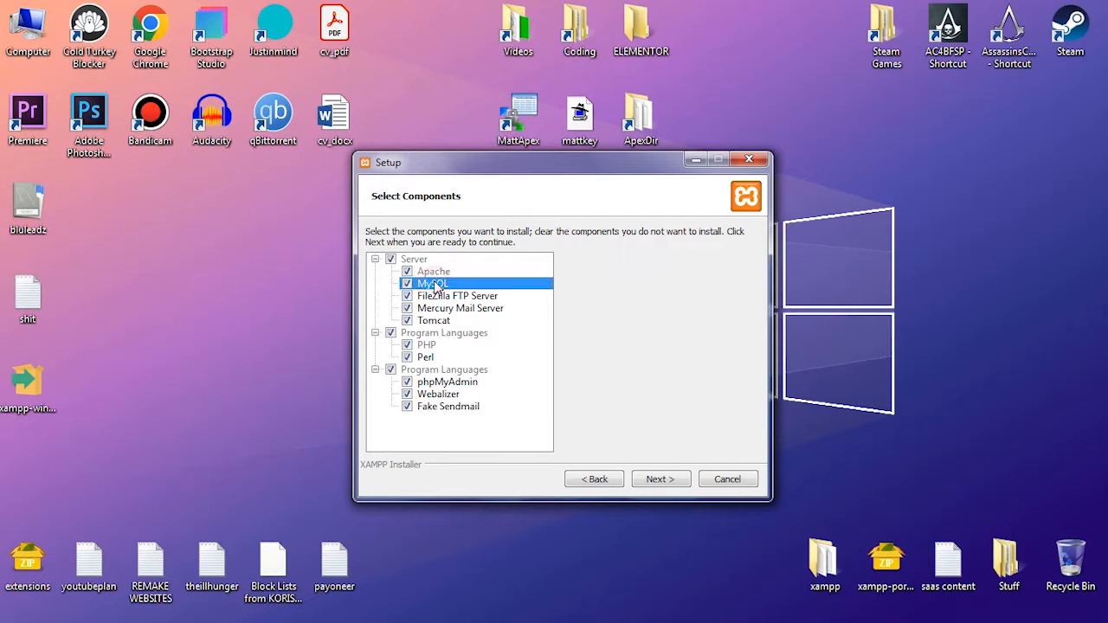
pyautogui.click(427, 347)
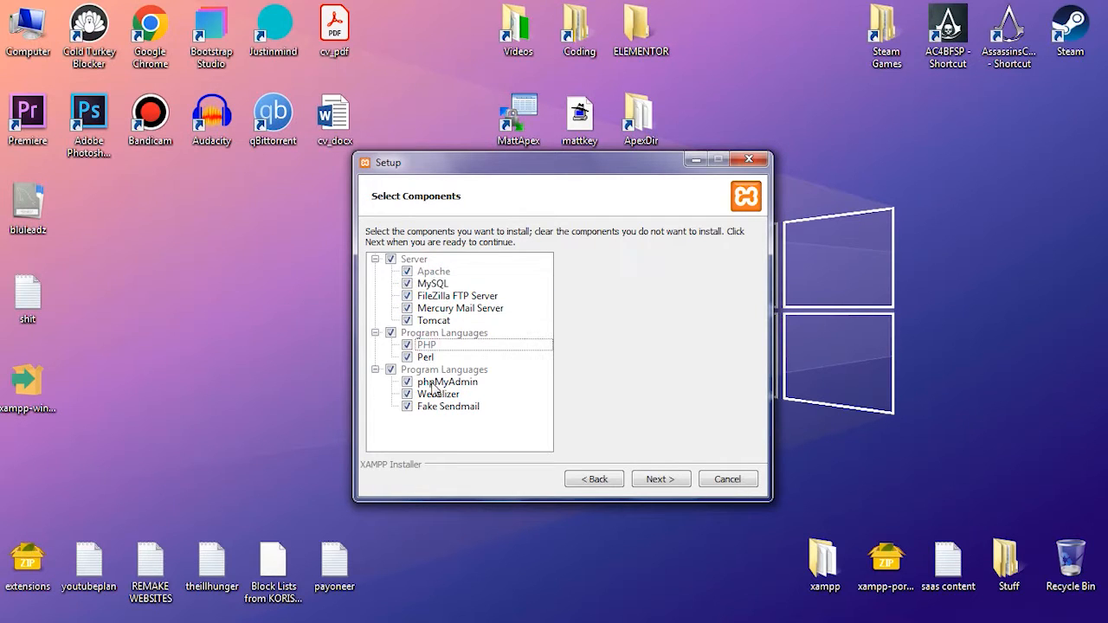
pyautogui.click(433, 384)
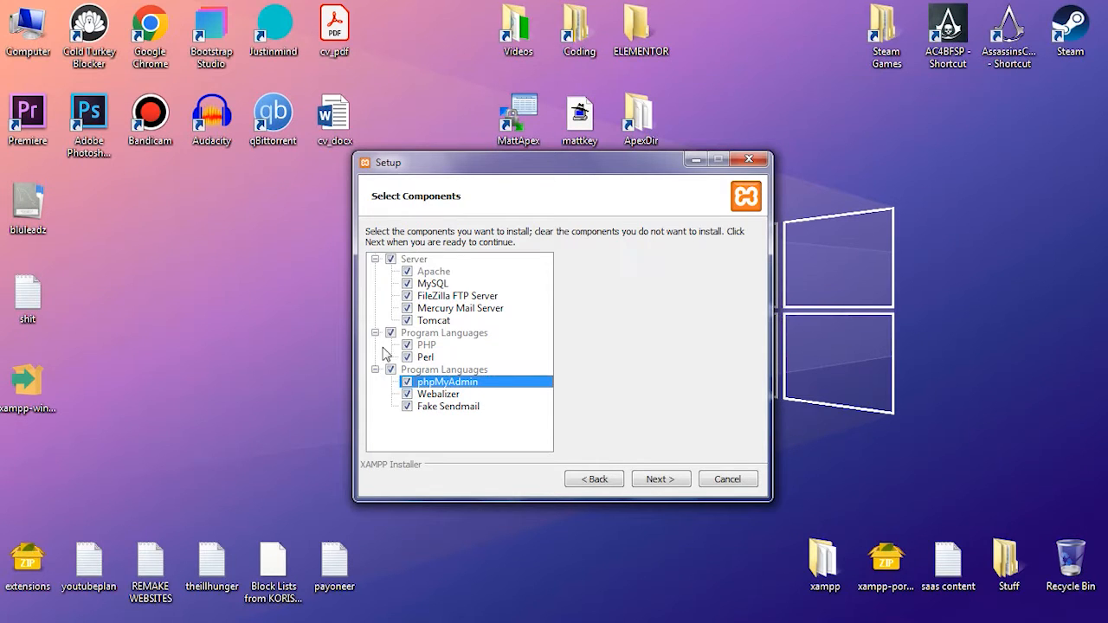
pyautogui.click(655, 478)
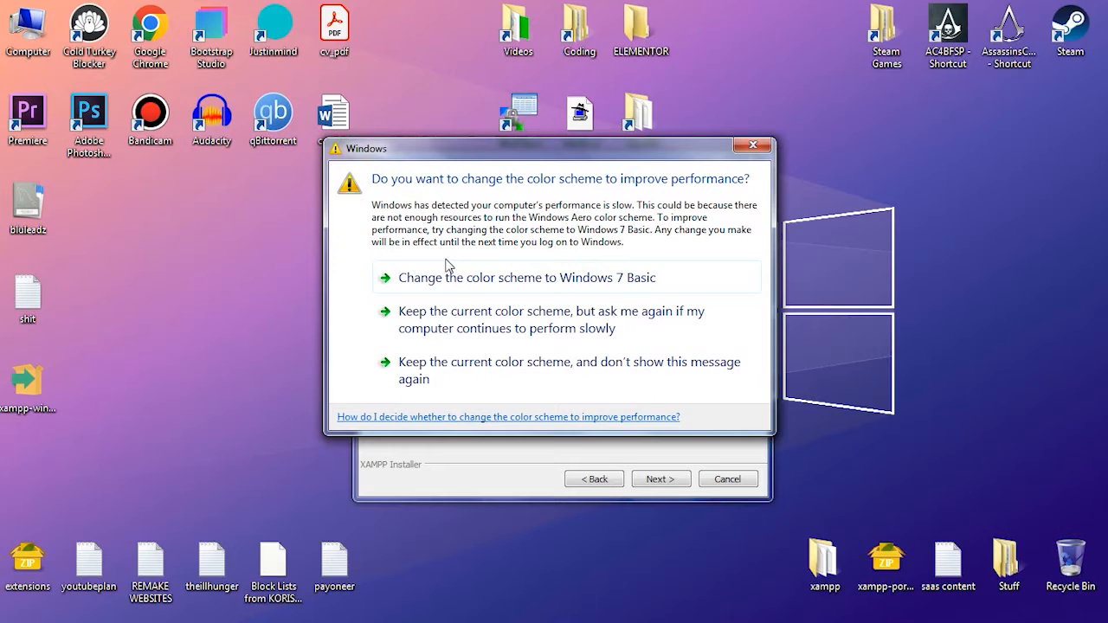
pyautogui.click(509, 326)
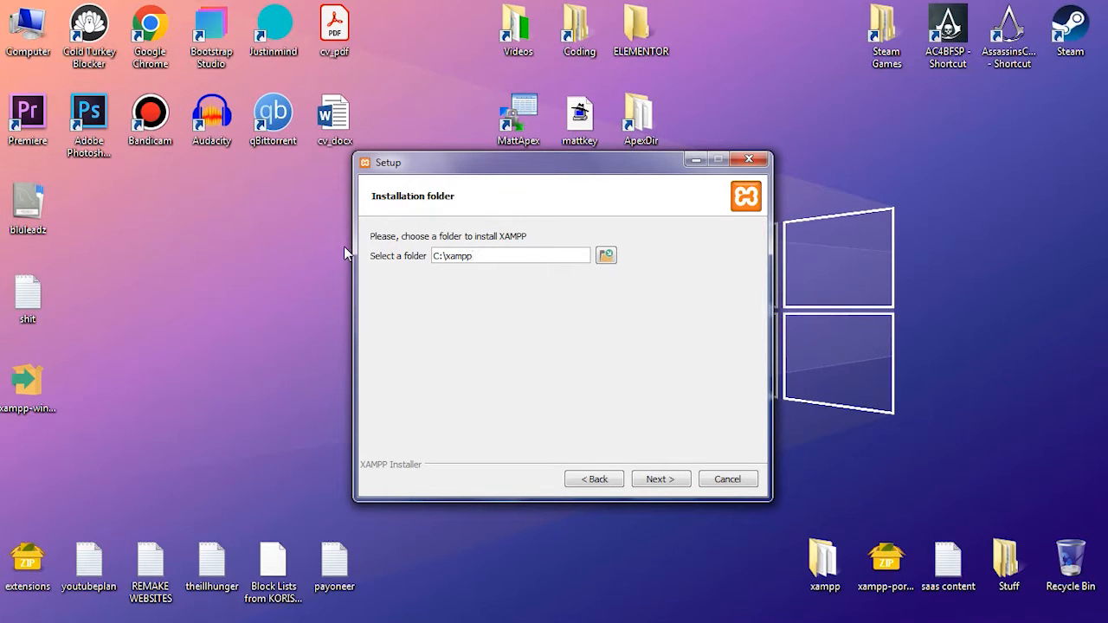
# - Check Local Disk (C:) for an existing xampp folder and look through the folders on Local Disk (D:)
pyautogui.doubleClick(26, 28)
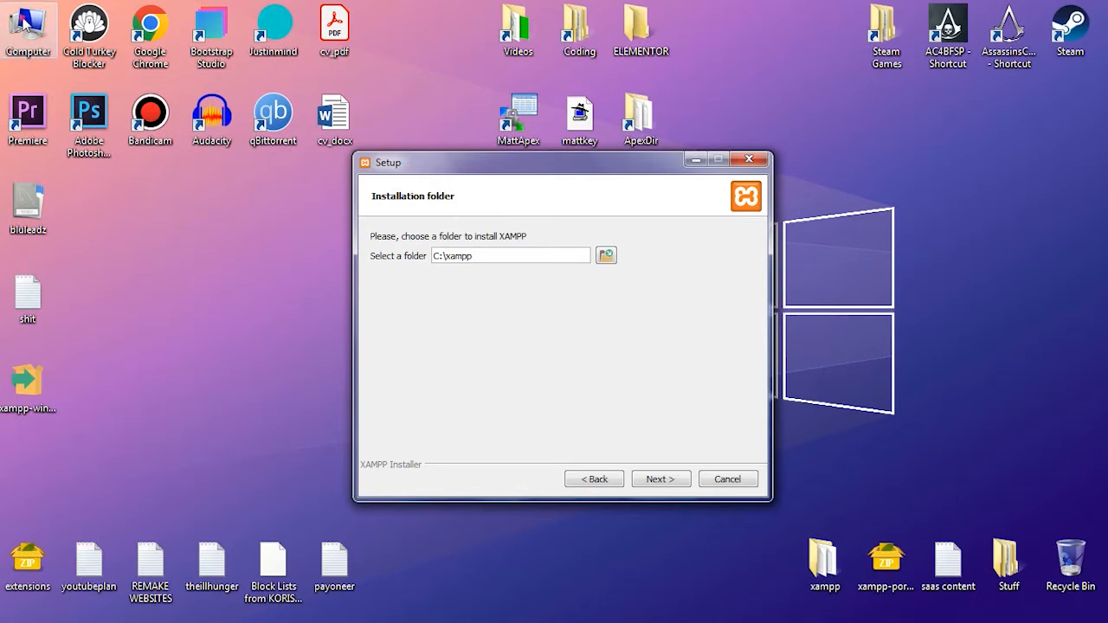
pyautogui.doubleClick(597, 173)
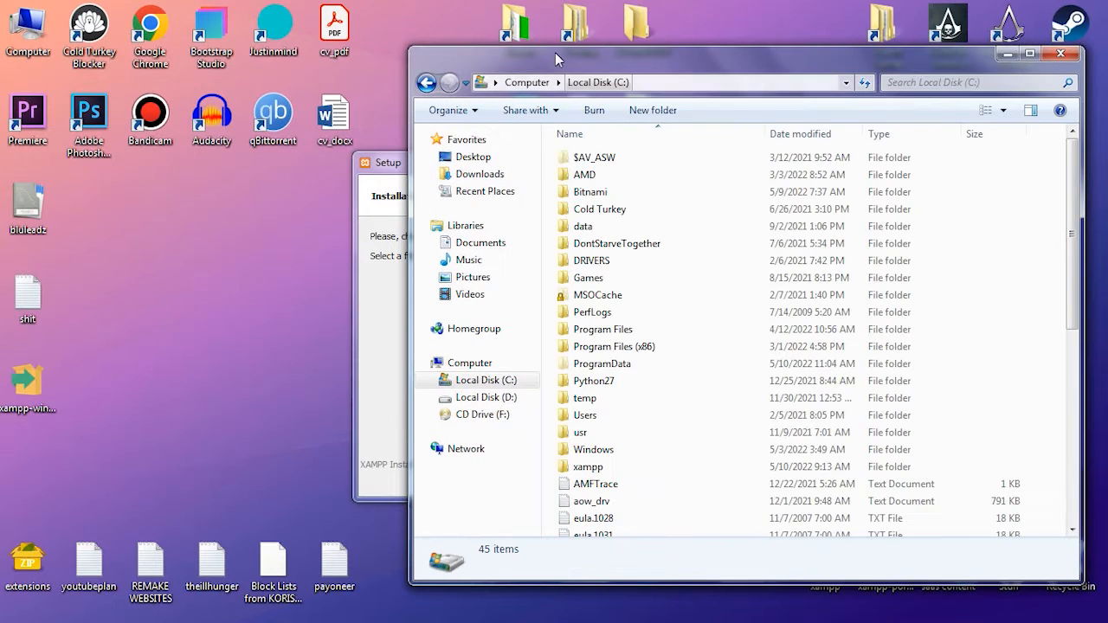
pyautogui.click(618, 463)
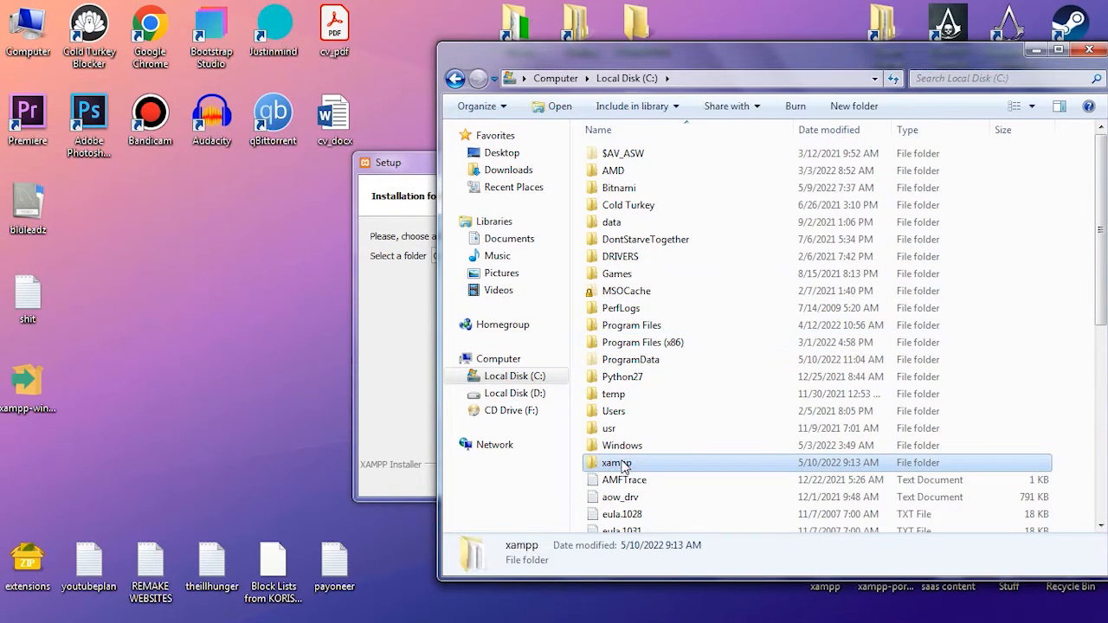
pyautogui.click(397, 333)
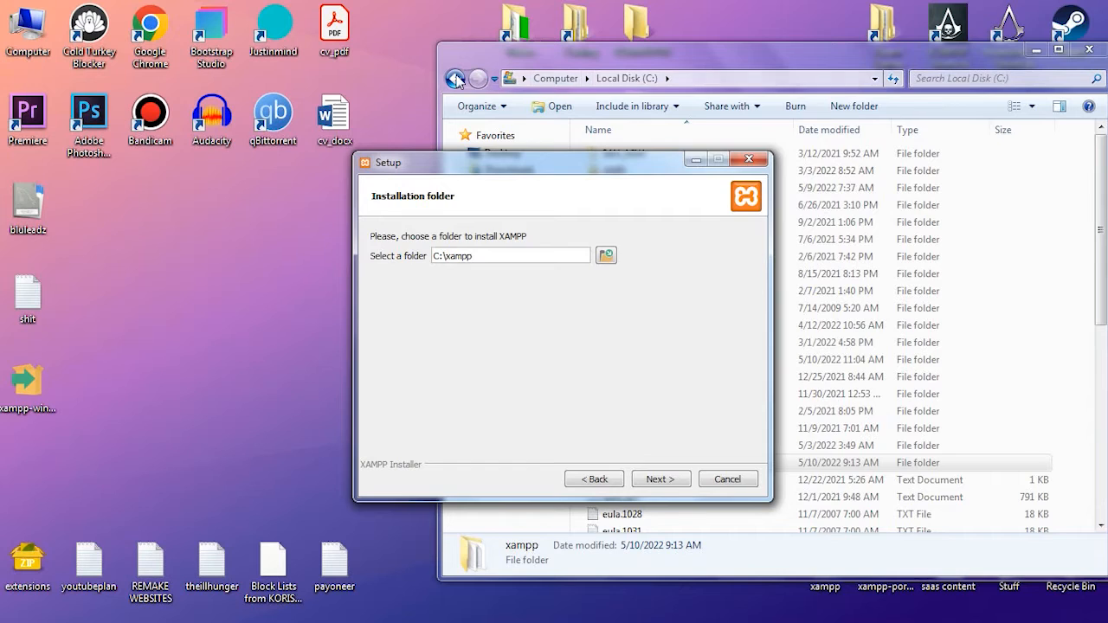
pyautogui.click(555, 78)
pyautogui.doubleClick(894, 179)
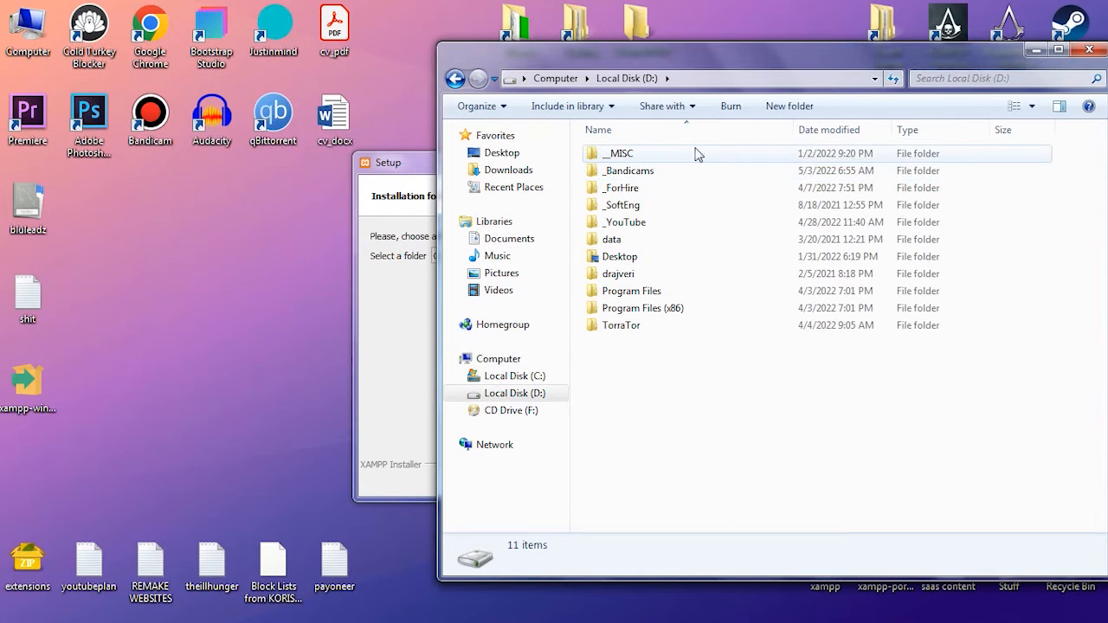
pyautogui.moveTo(619, 55); pyautogui.dragTo(715, 52)
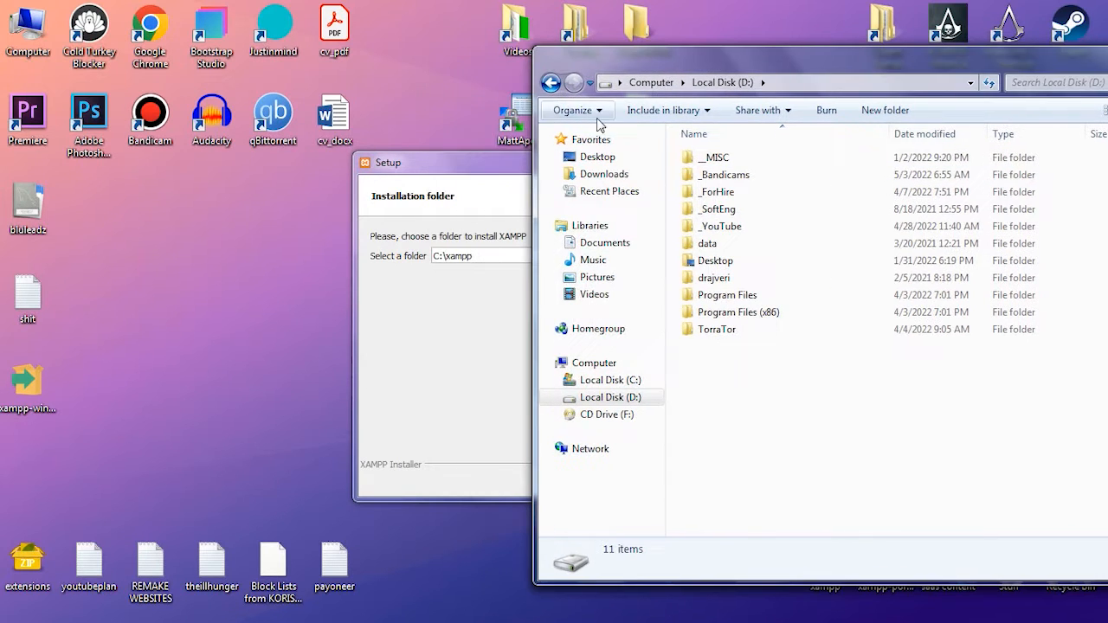
# - Set the XAMPP installation folder to D:\xampp and continue to the language page
pyautogui.click(479, 159)
pyautogui.moveTo(438, 257); pyautogui.dragTo(426, 257)
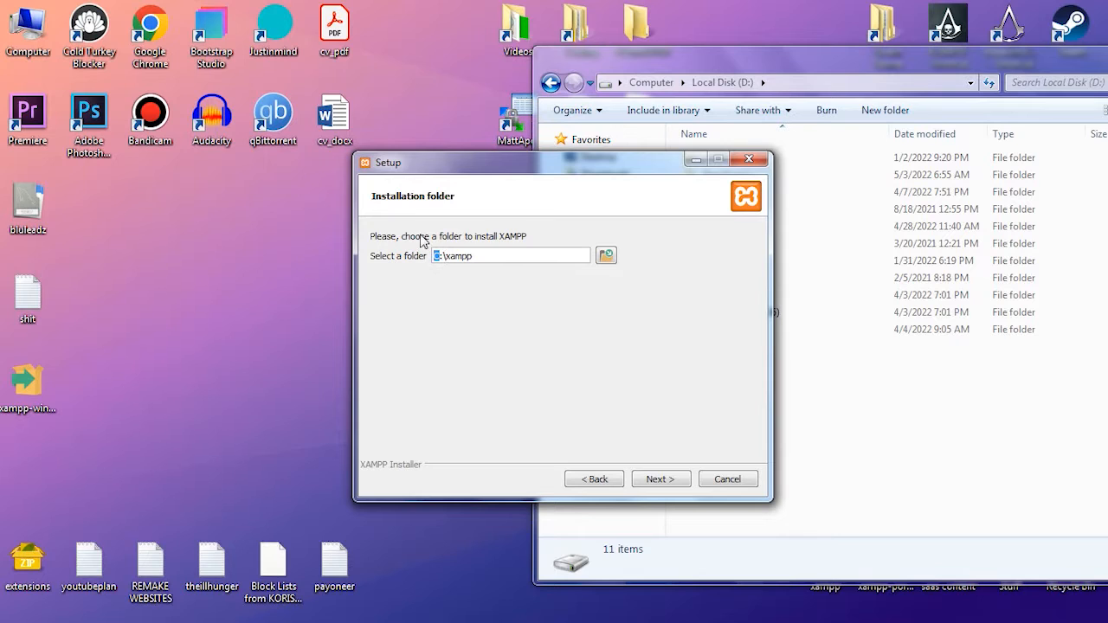
pyautogui.write('D')
pyautogui.click(662, 481)
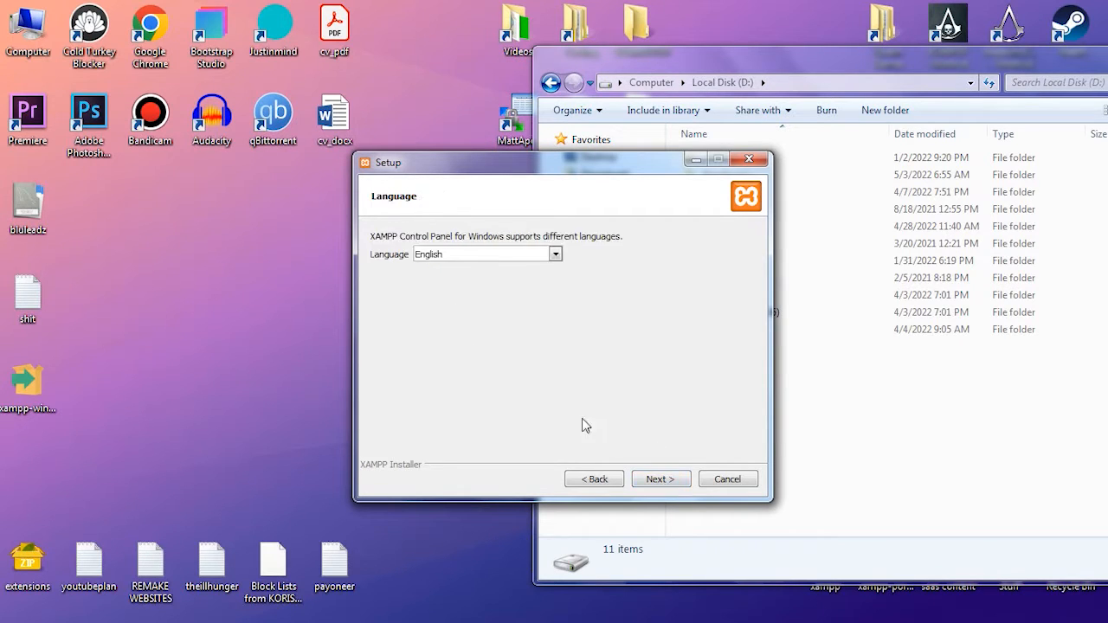
# - Choose English as the XAMPP Control Panel language and continue to the Bitnami page
pyautogui.click(506, 254)
pyautogui.click(508, 254)
pyautogui.click(491, 256)
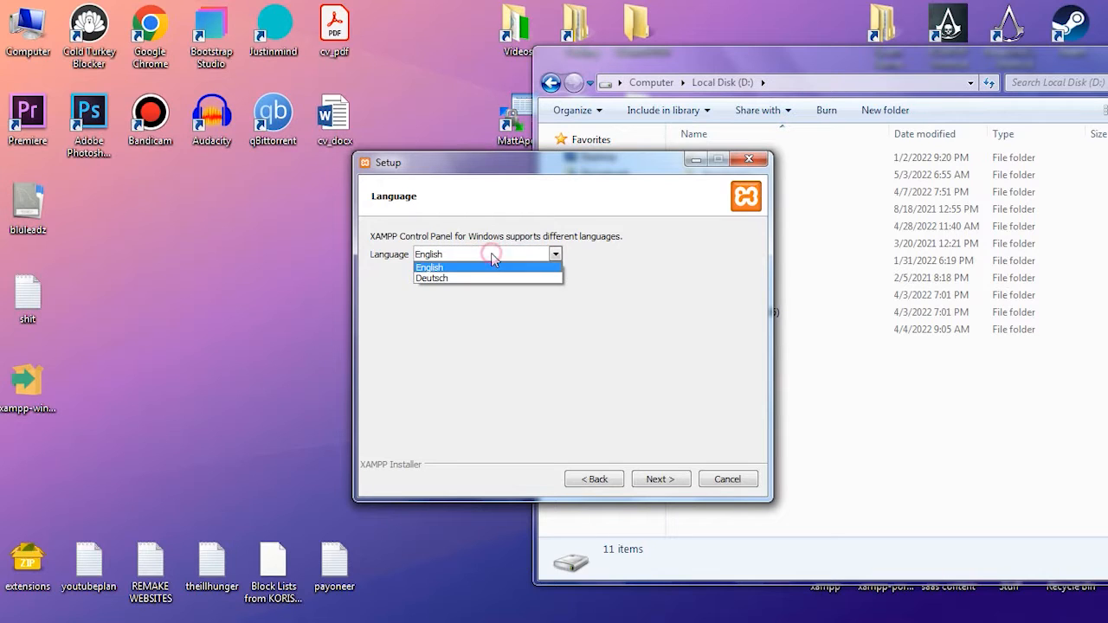
pyautogui.click(428, 279)
pyautogui.click(434, 259)
pyautogui.click(428, 269)
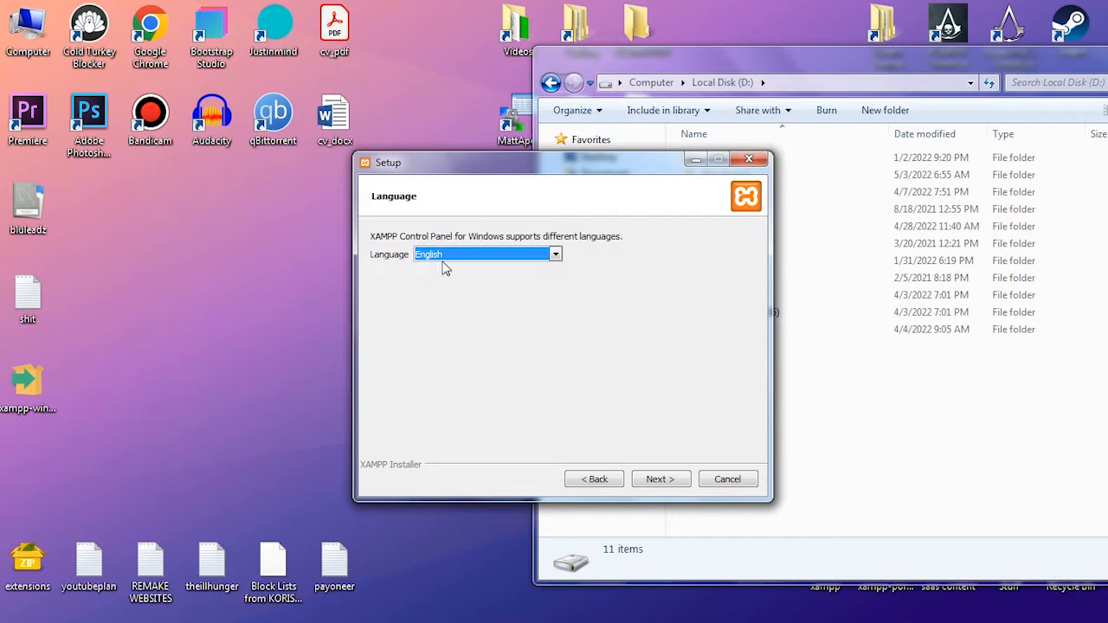
pyautogui.click(451, 262)
pyautogui.click(454, 269)
pyautogui.click(658, 485)
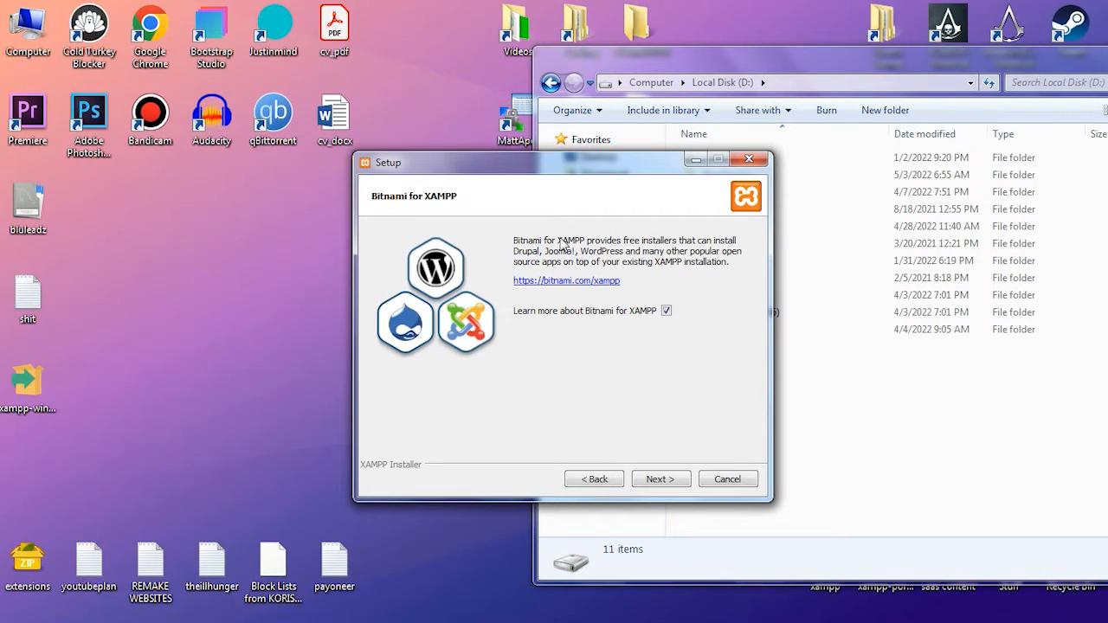
# - Continue the setup with the Learn more about Bitnami for XAMPP option enabled and look through the web page it opens
pyautogui.click(666, 310)
pyautogui.click(663, 479)
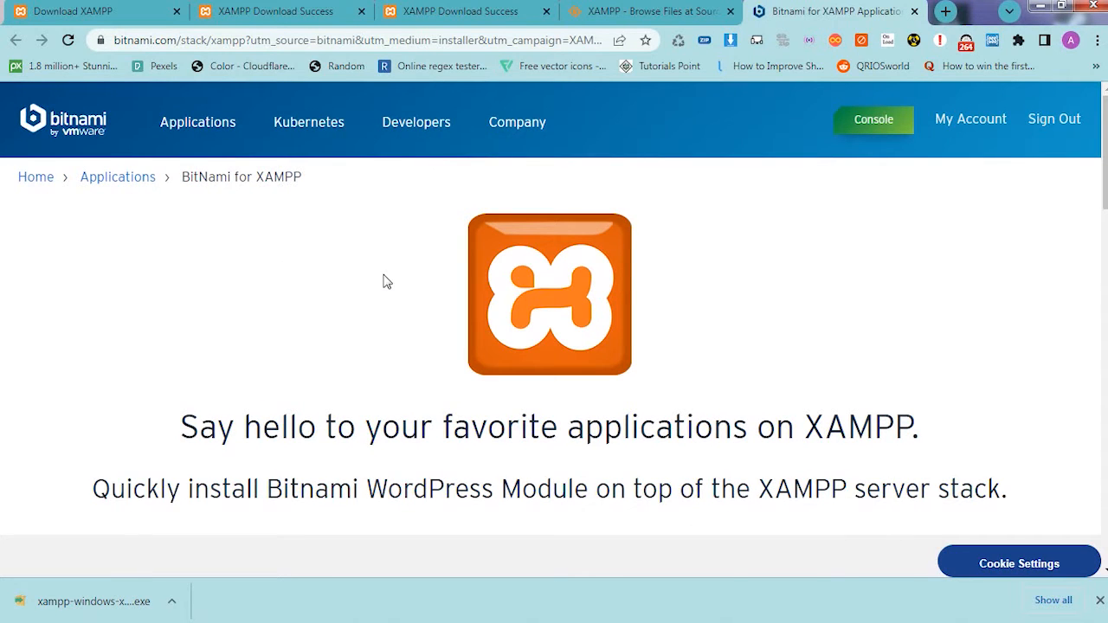
pyautogui.scroll(-2, 387, 281)
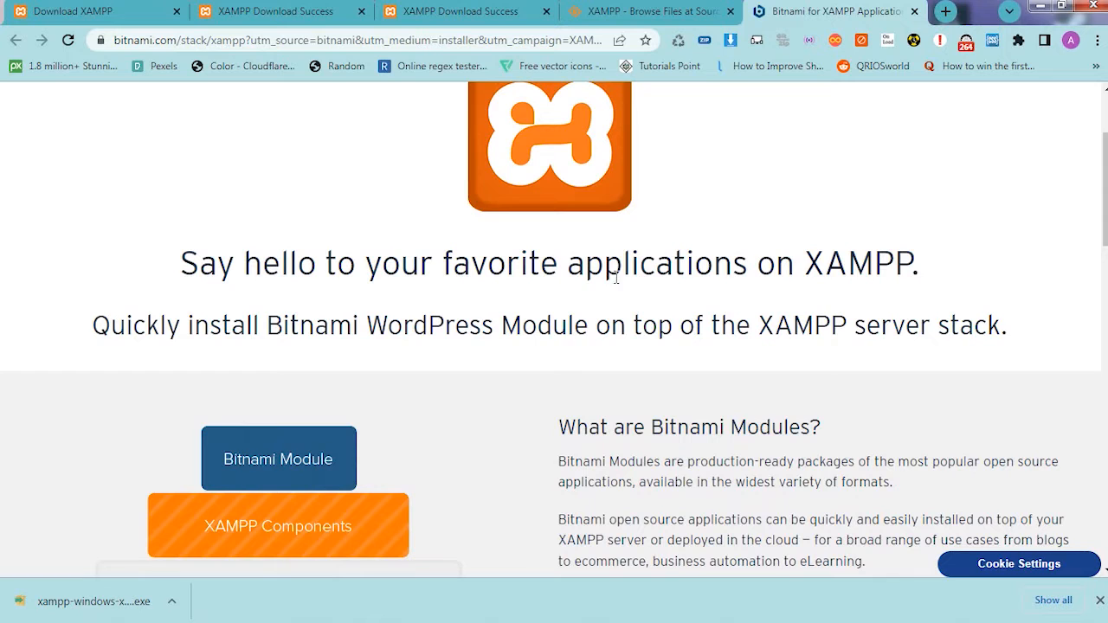
pyautogui.scroll(-6, 589, 290)
pyautogui.scroll(-3, 564, 289)
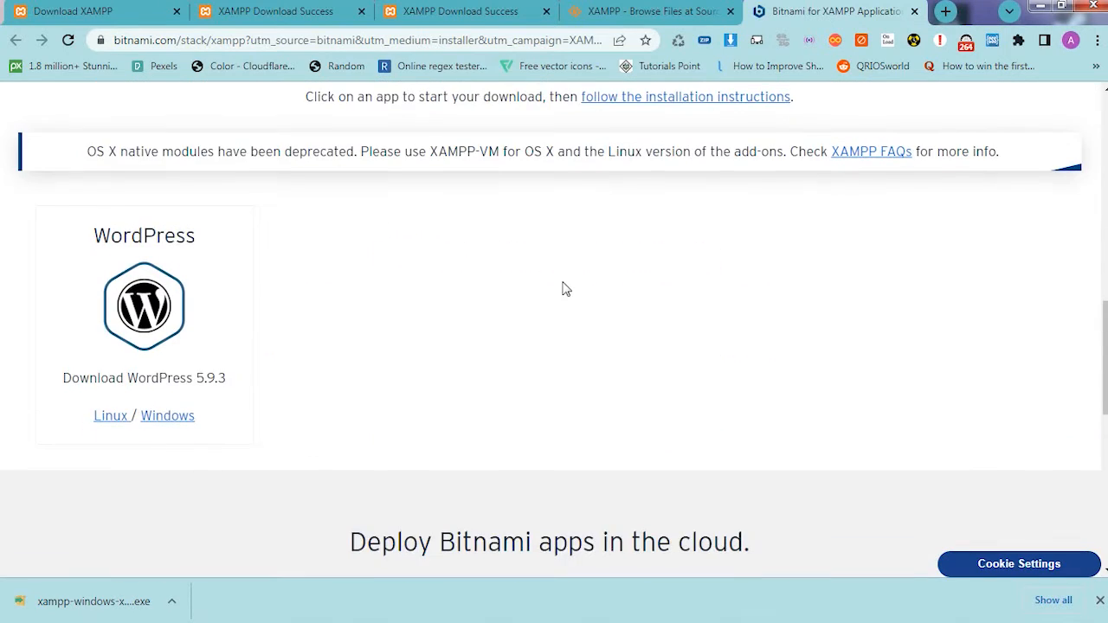
pyautogui.scroll(10, 435, 259)
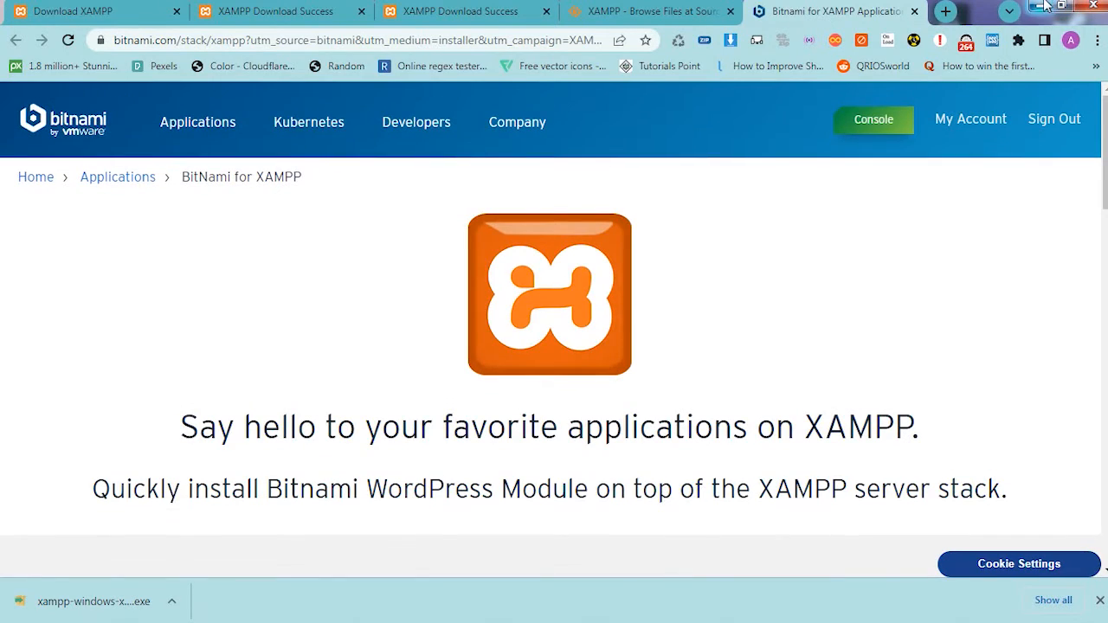
# - Return to the setup's Bitnami for XAMPP page and turn off the Learn more about Bitnami for XAMPP option
pyautogui.click(1044, 7)
pyautogui.click(593, 478)
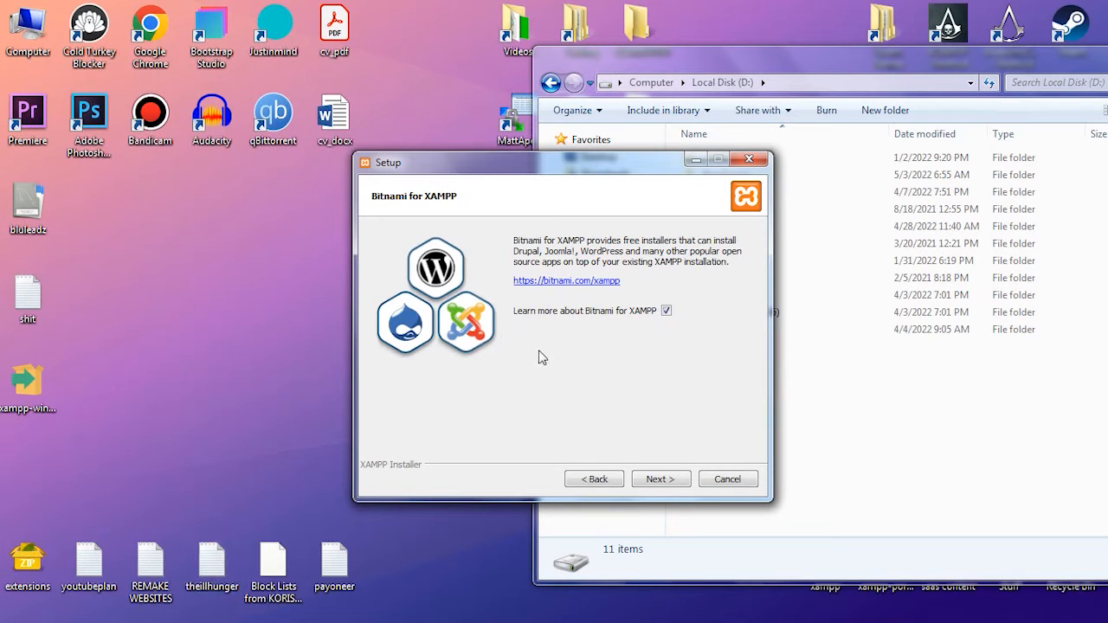
pyautogui.click(668, 481)
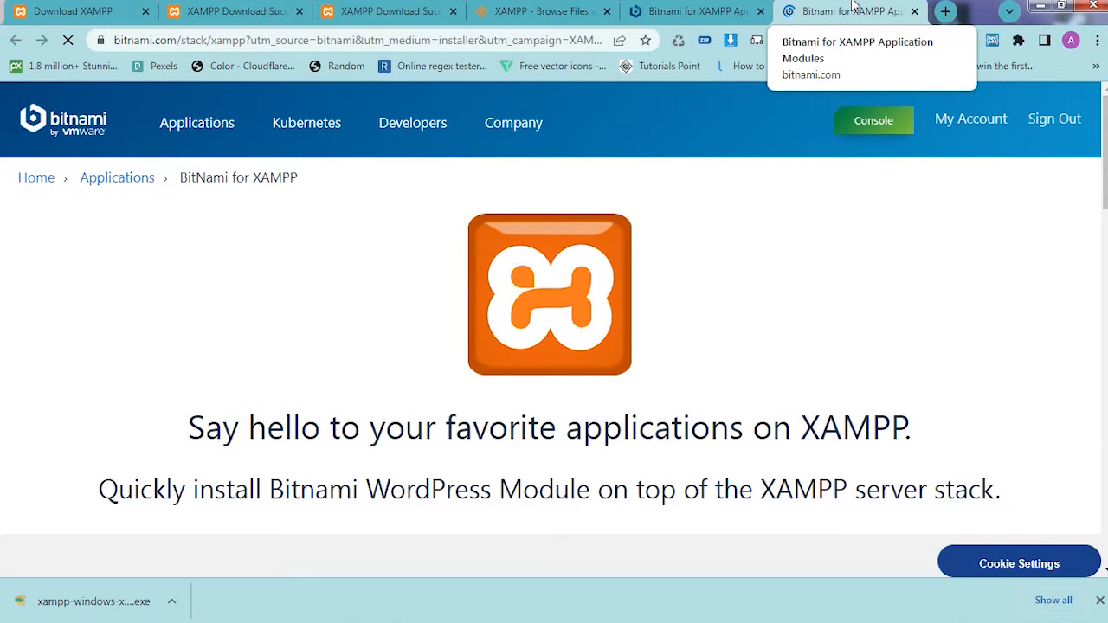
pyautogui.moveTo(267, 618)
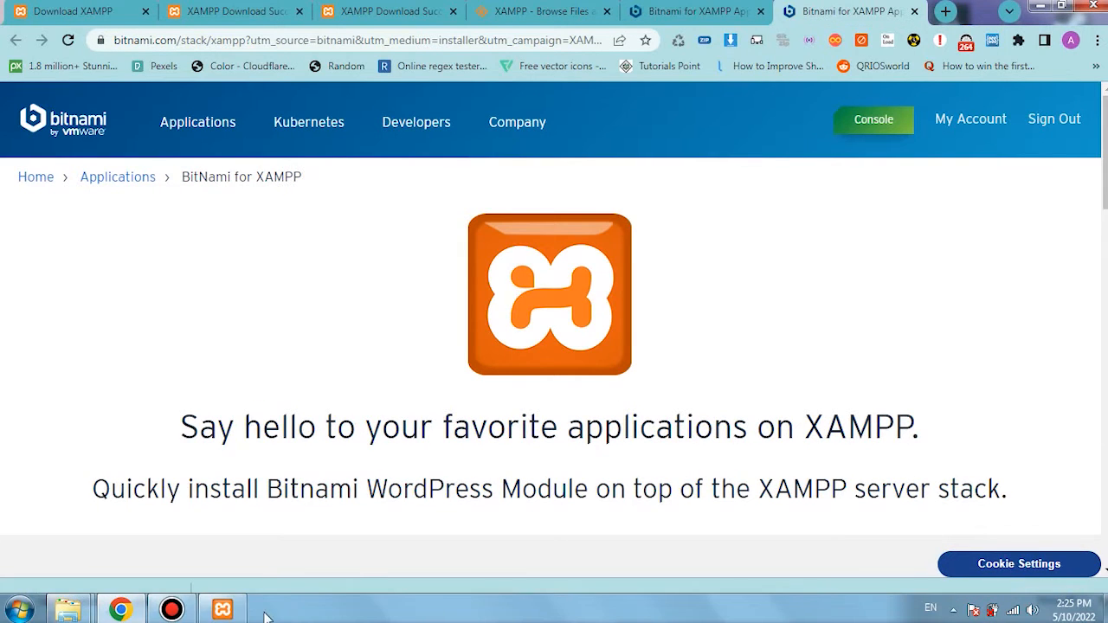
pyautogui.click(222, 611)
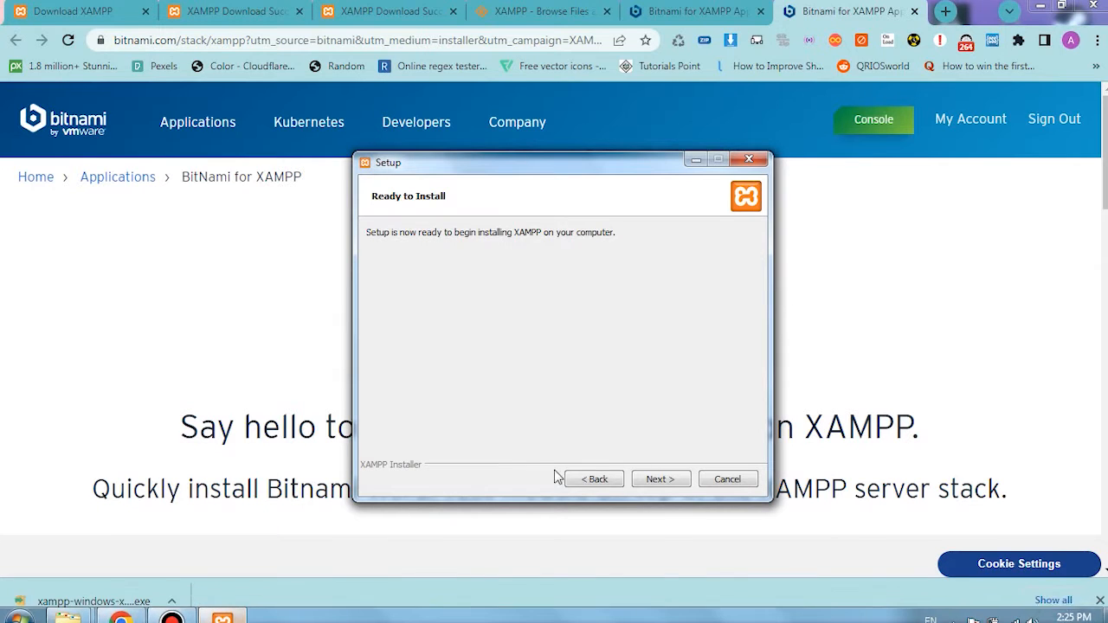
pyautogui.click(586, 479)
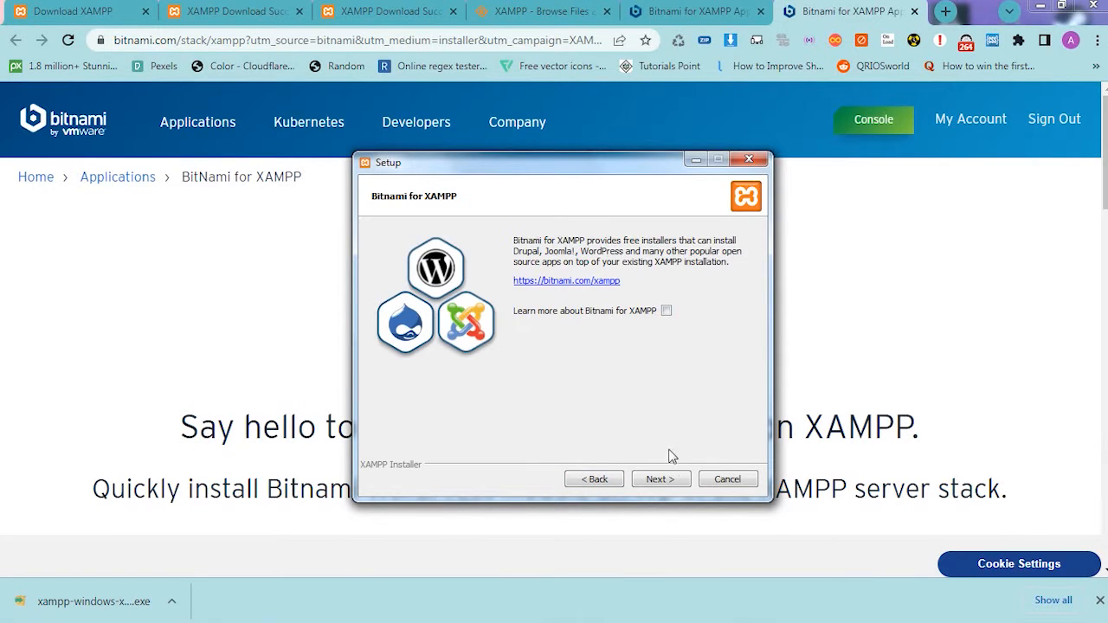
# - Continue past the Bitnami for XAMPP page and start installing XAMPP from the Ready to Install page
pyautogui.click(663, 479)
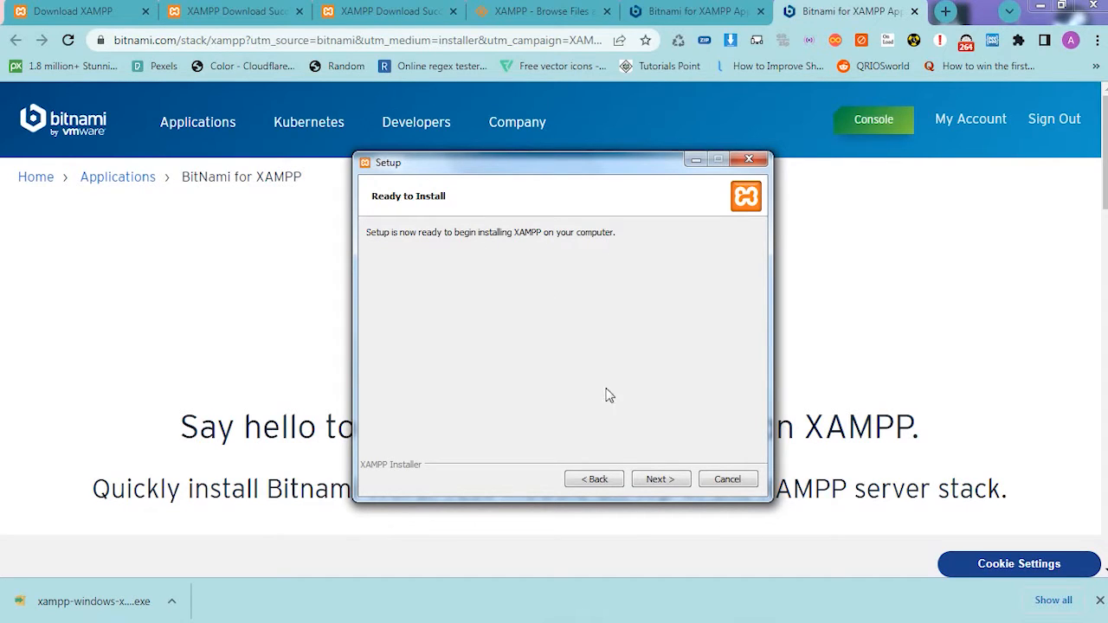
pyautogui.click(645, 481)
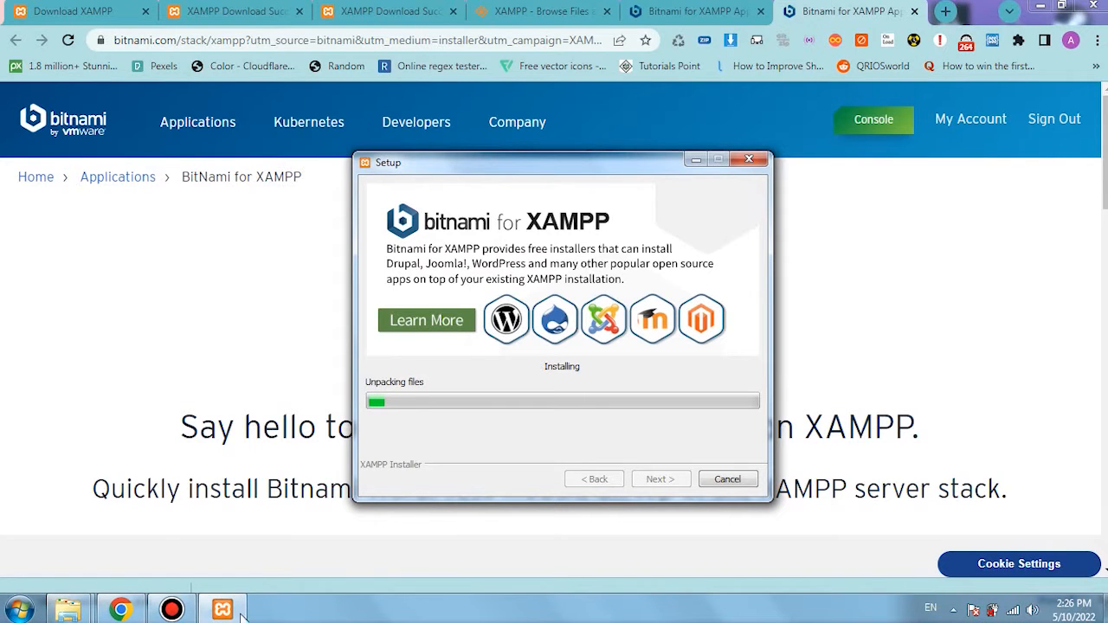
# - Open the existing xampp folder on Local Disk (C:) and look through its folders and files
pyautogui.moveTo(68, 610)
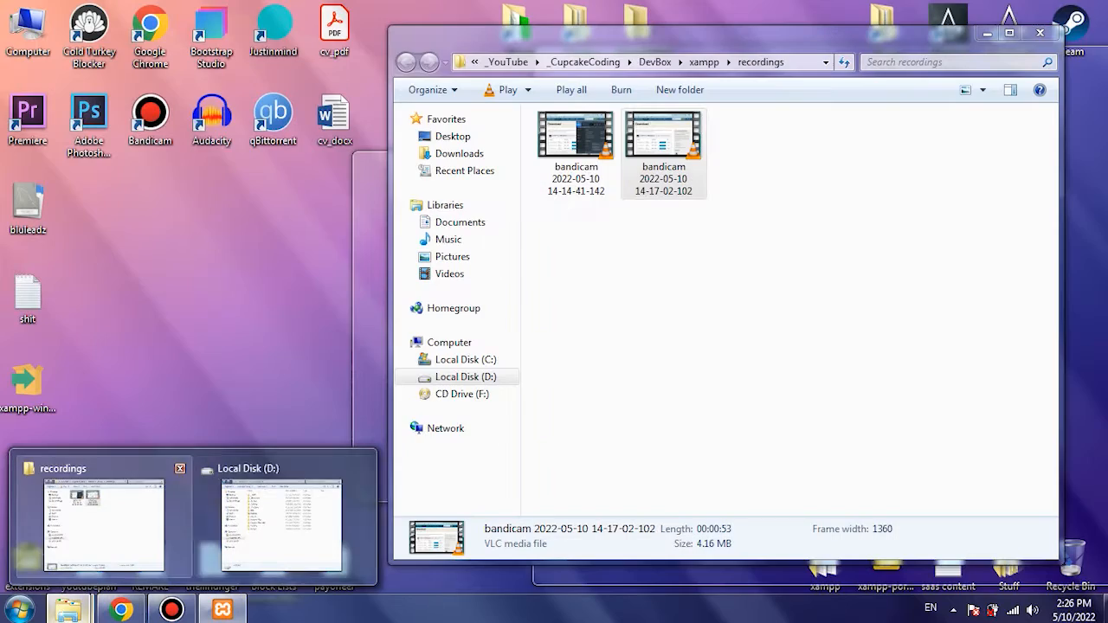
pyautogui.click(19, 609)
pyautogui.click(253, 188)
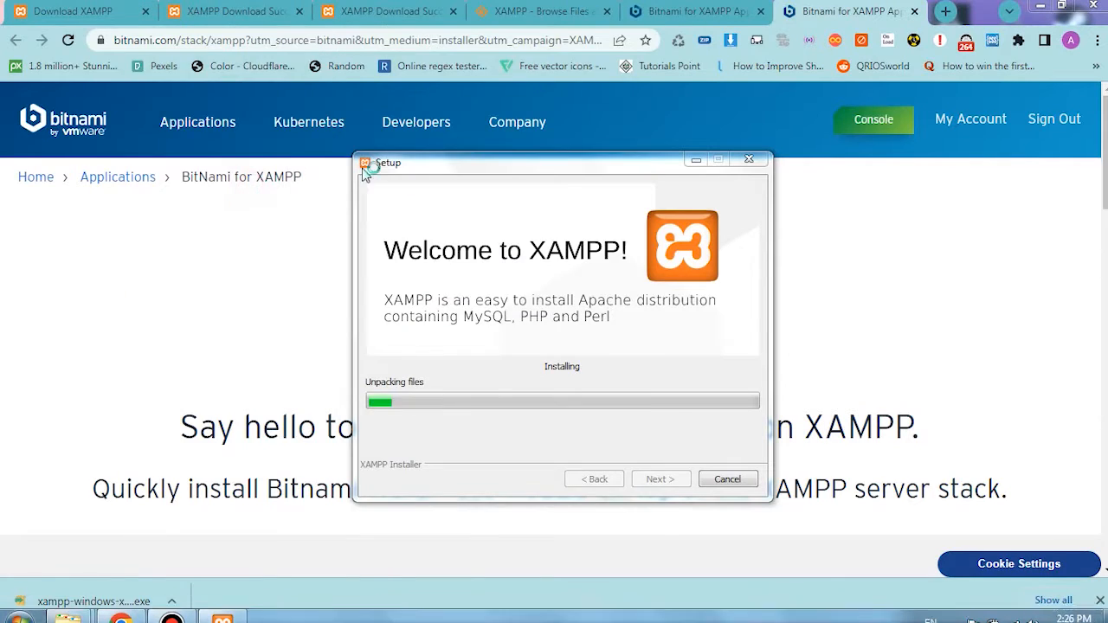
pyautogui.doubleClick(289, 137)
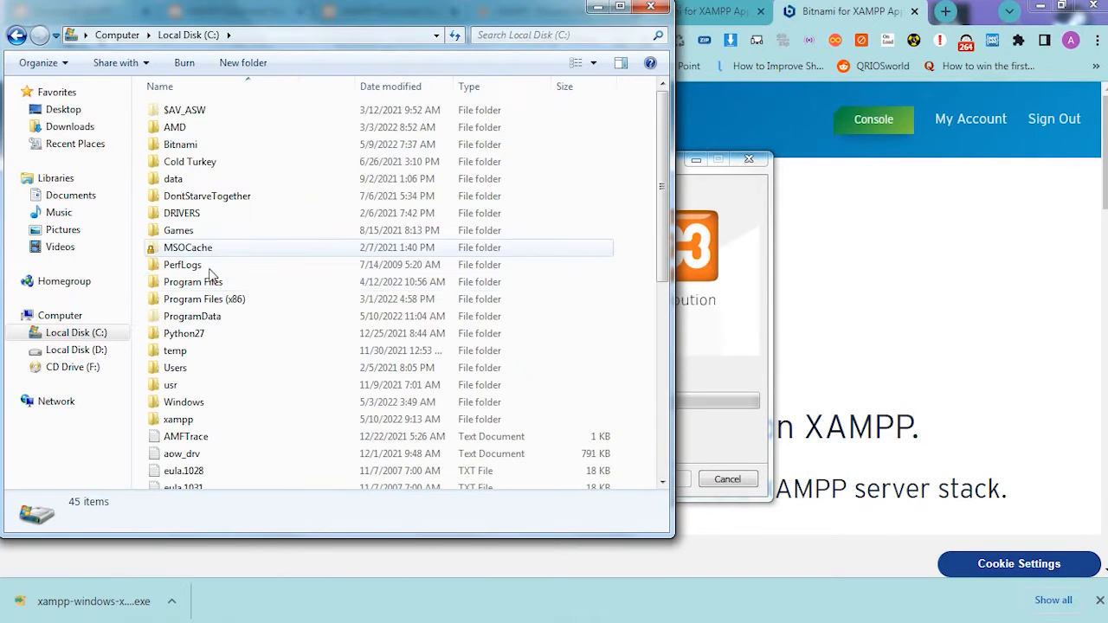
pyautogui.doubleClick(177, 419)
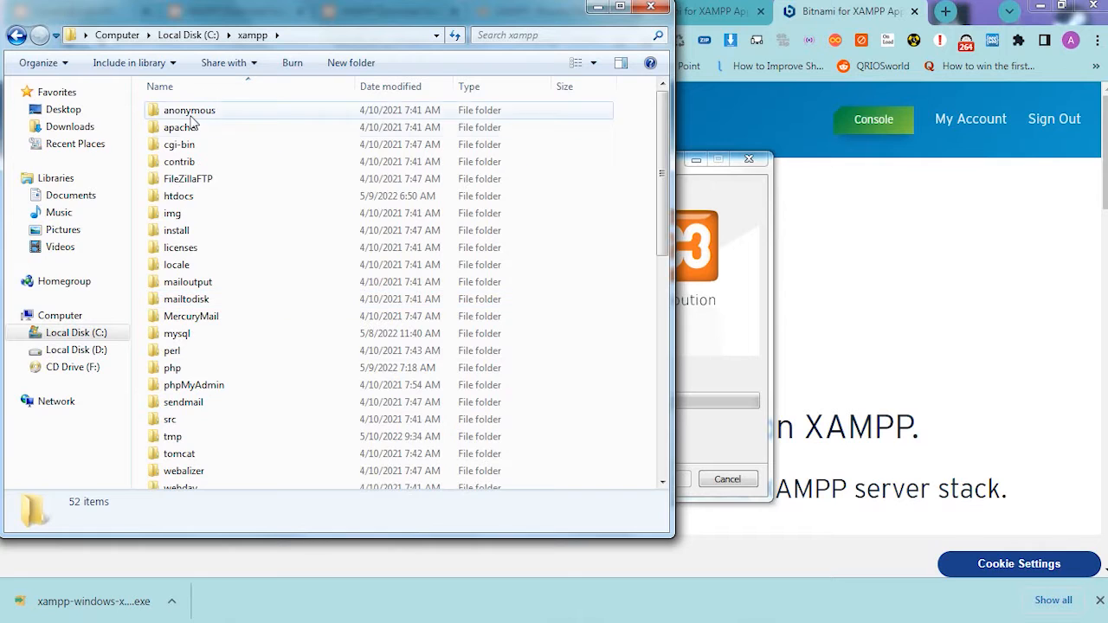
pyautogui.scroll(-9, 285, 312)
pyautogui.scroll(9, 290, 314)
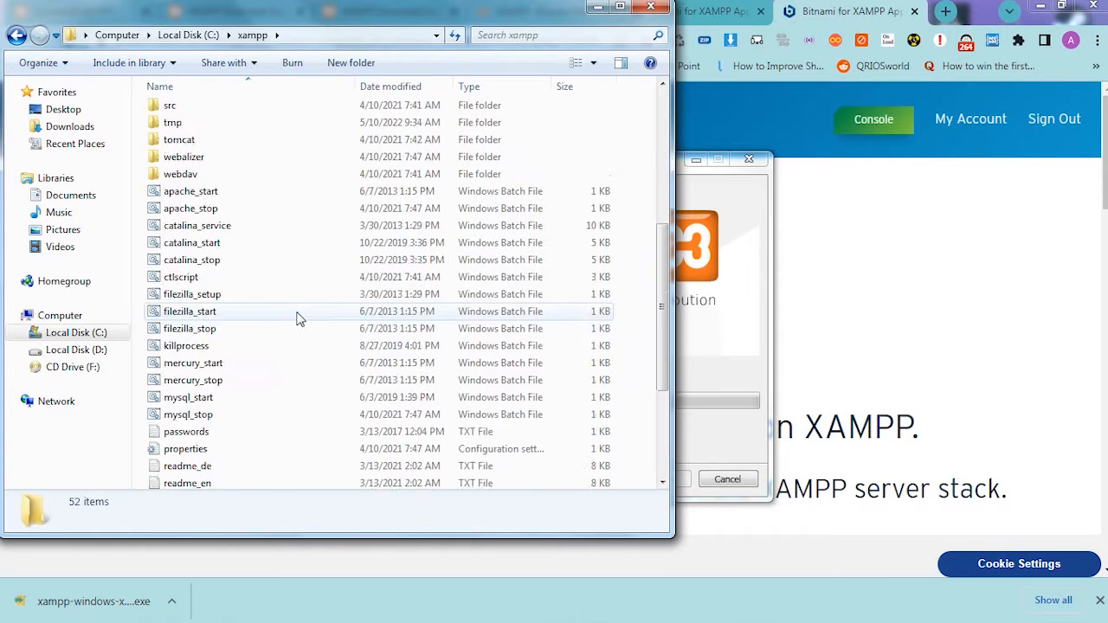
# - Point out the htdocs, img, mysql, perl, php and phpMyAdmin folders in C:\xampp, view the php folder's contents, and return to xampp
pyautogui.click(170, 197)
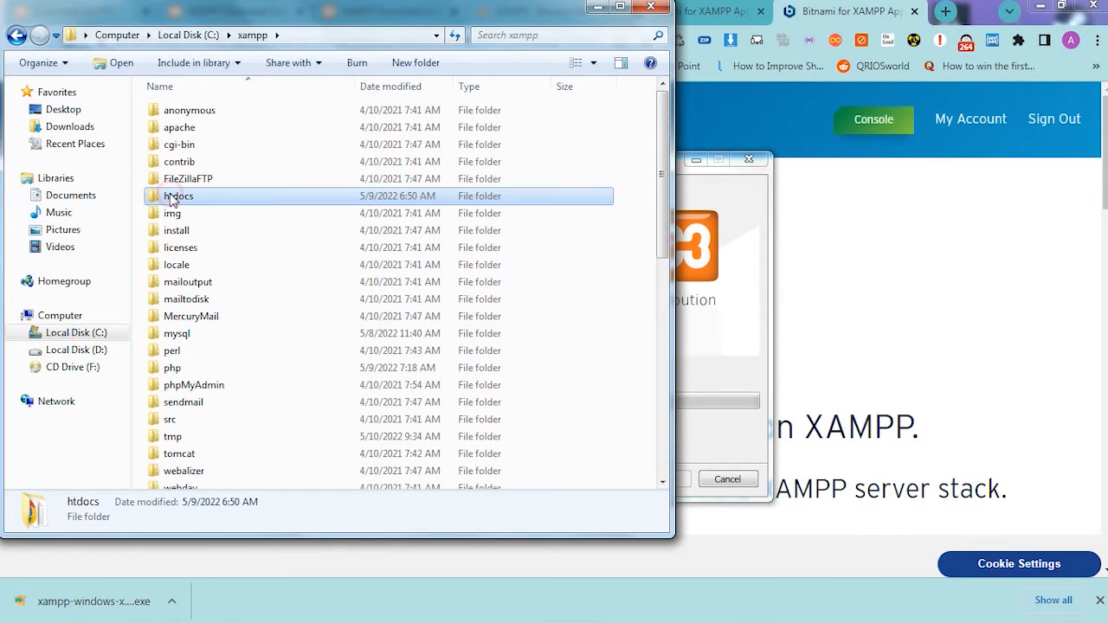
pyautogui.click(184, 215)
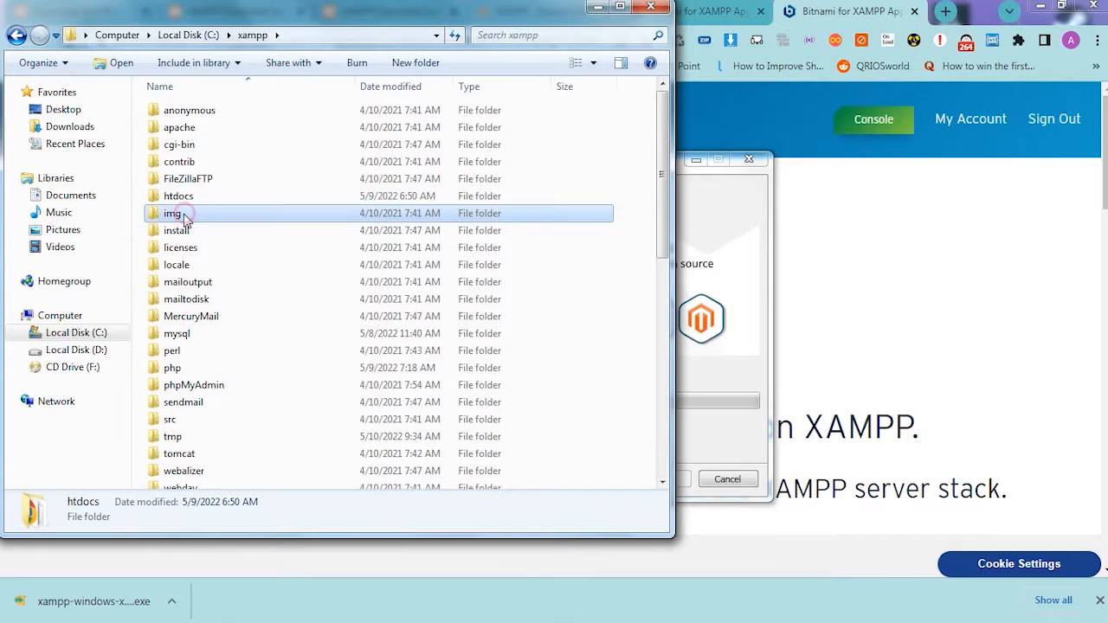
pyautogui.click(184, 336)
pyautogui.click(183, 353)
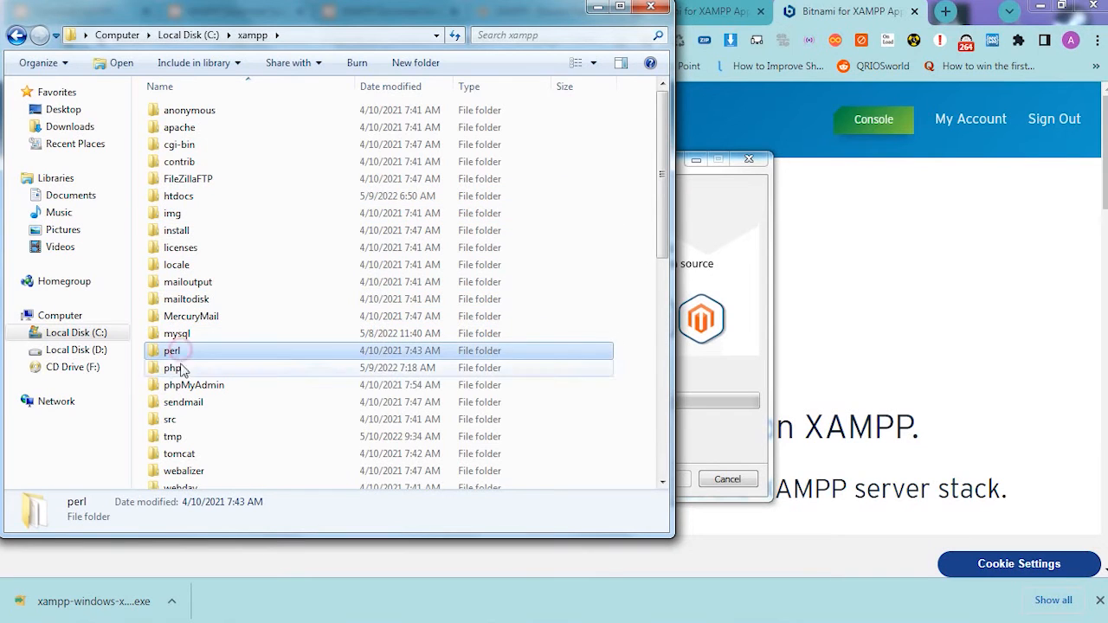
pyautogui.click(178, 368)
pyautogui.click(190, 387)
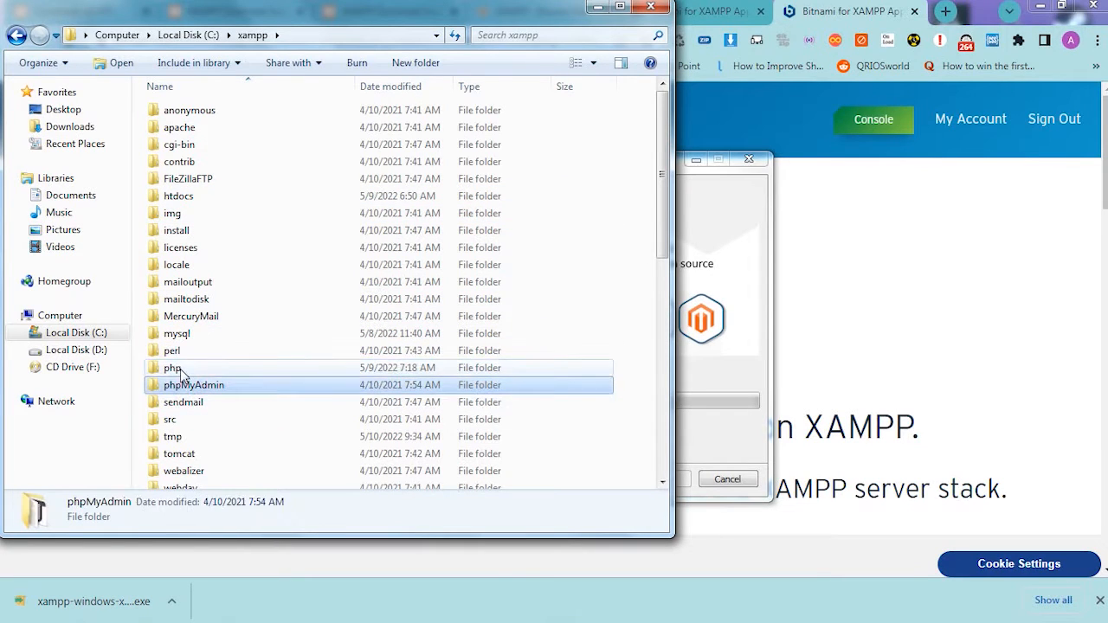
pyautogui.doubleClick(181, 369)
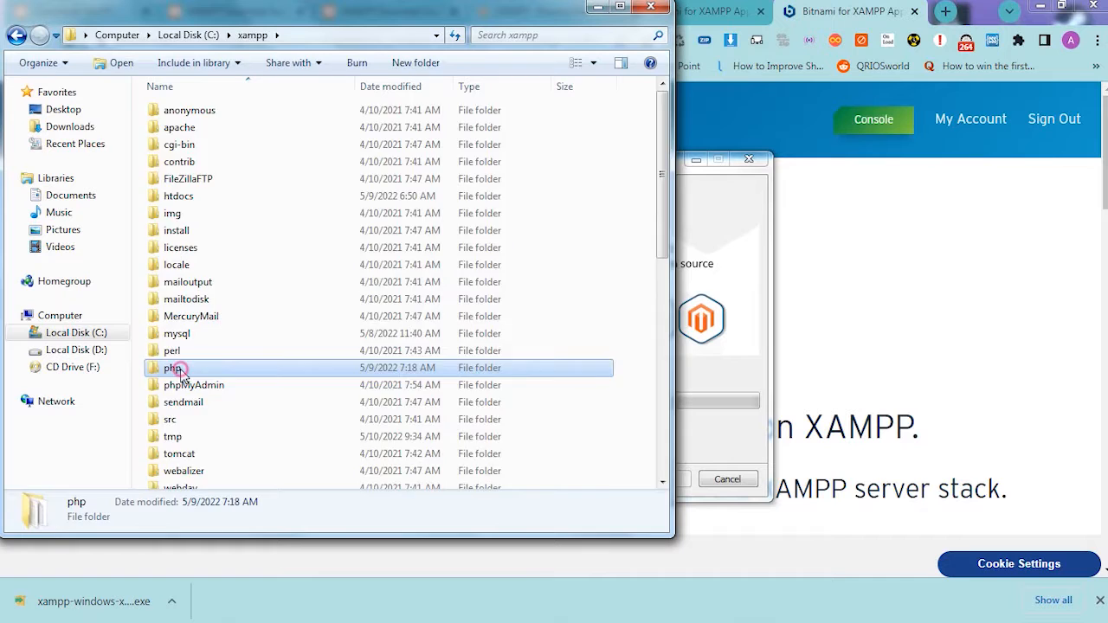
pyautogui.click(17, 35)
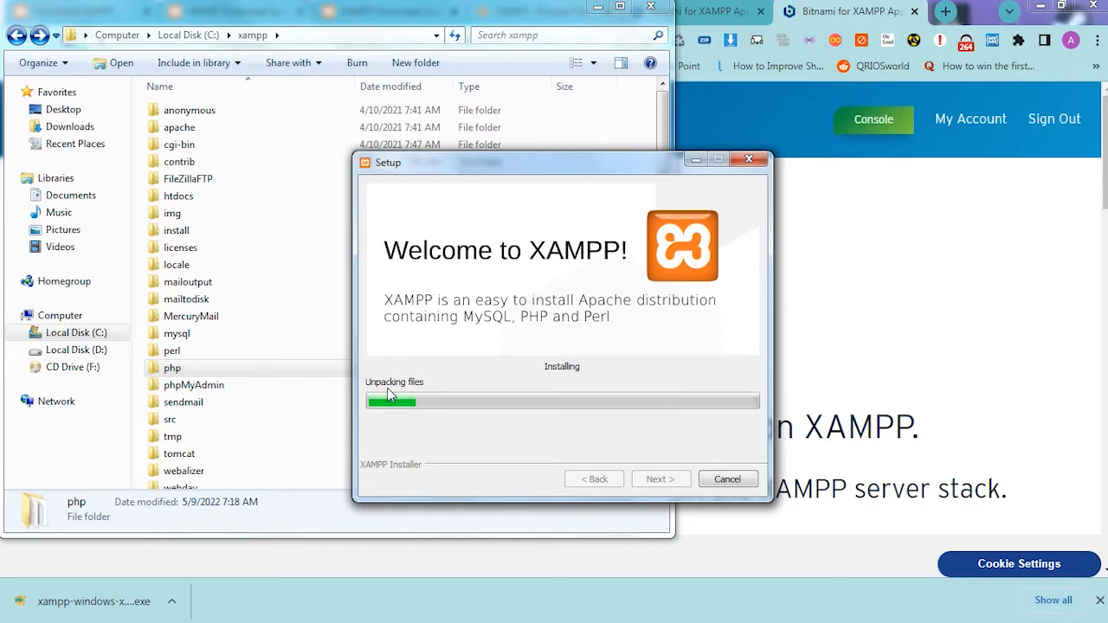
# - Examine the FileZillaFTP, anonymous and apache folders in C:\xampp, including the lib and bin folders inside apache
pyautogui.doubleClick(183, 178)
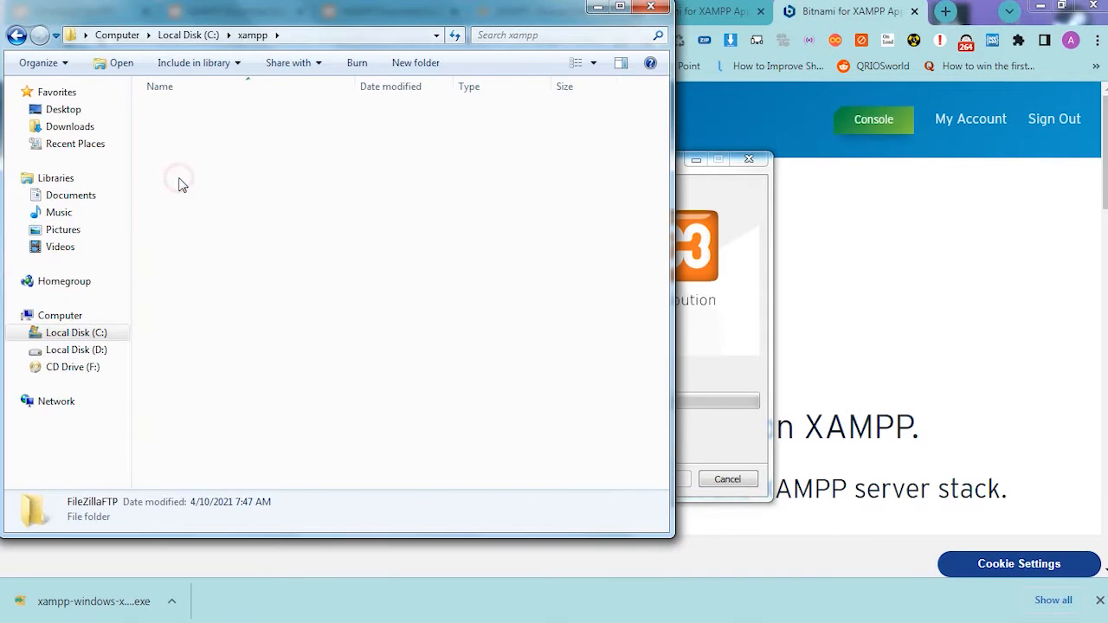
pyautogui.click(18, 35)
pyautogui.doubleClick(177, 111)
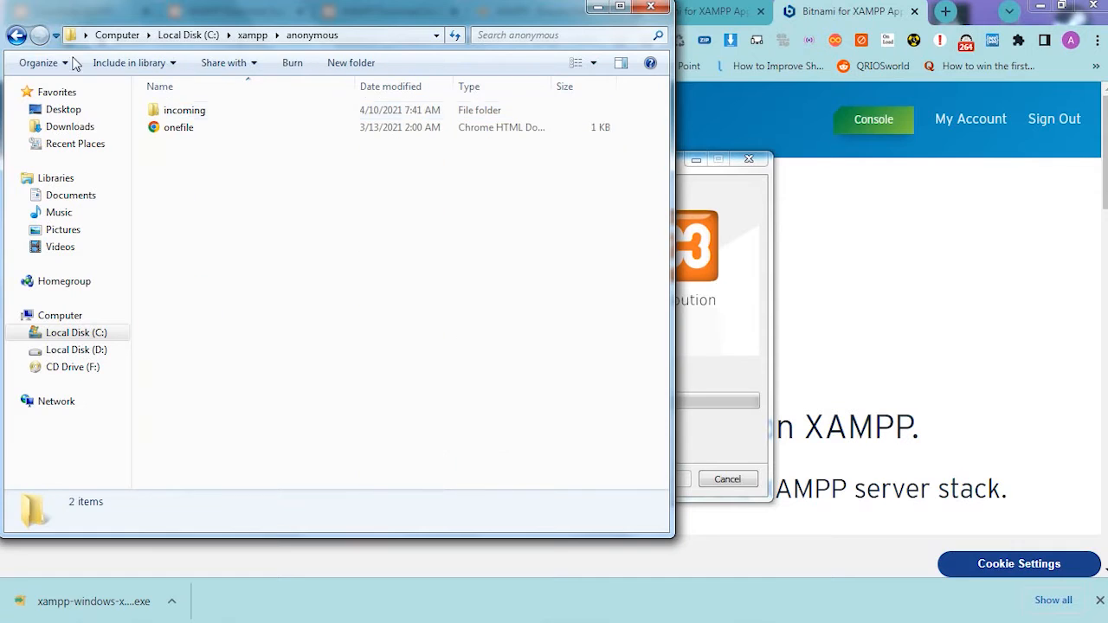
pyautogui.click(17, 35)
pyautogui.doubleClick(202, 130)
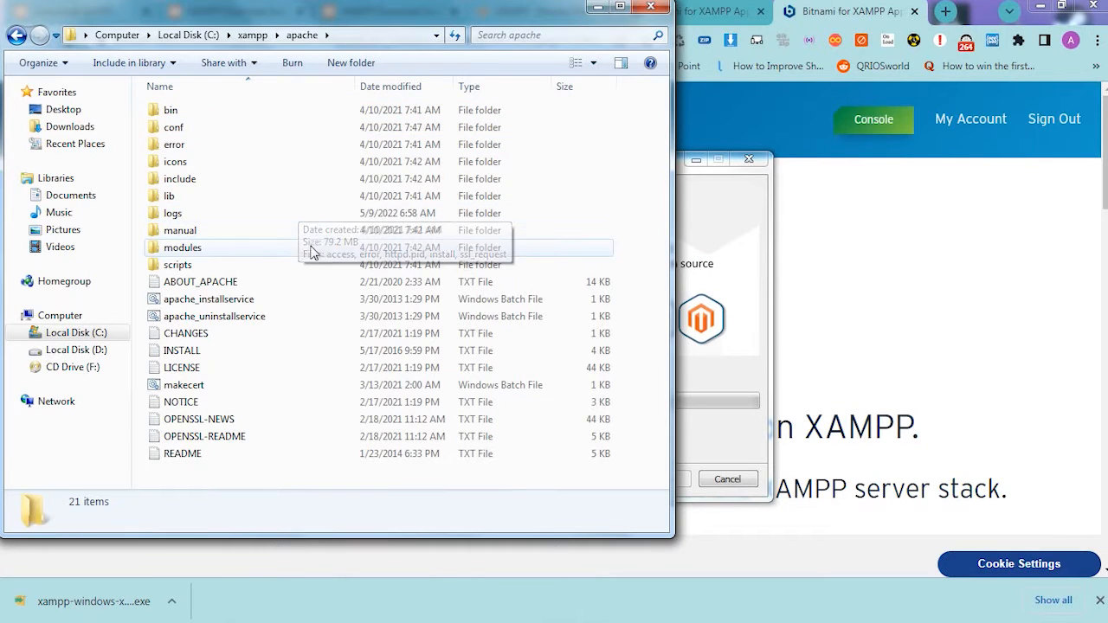
pyautogui.doubleClick(168, 196)
pyautogui.click(31, 35)
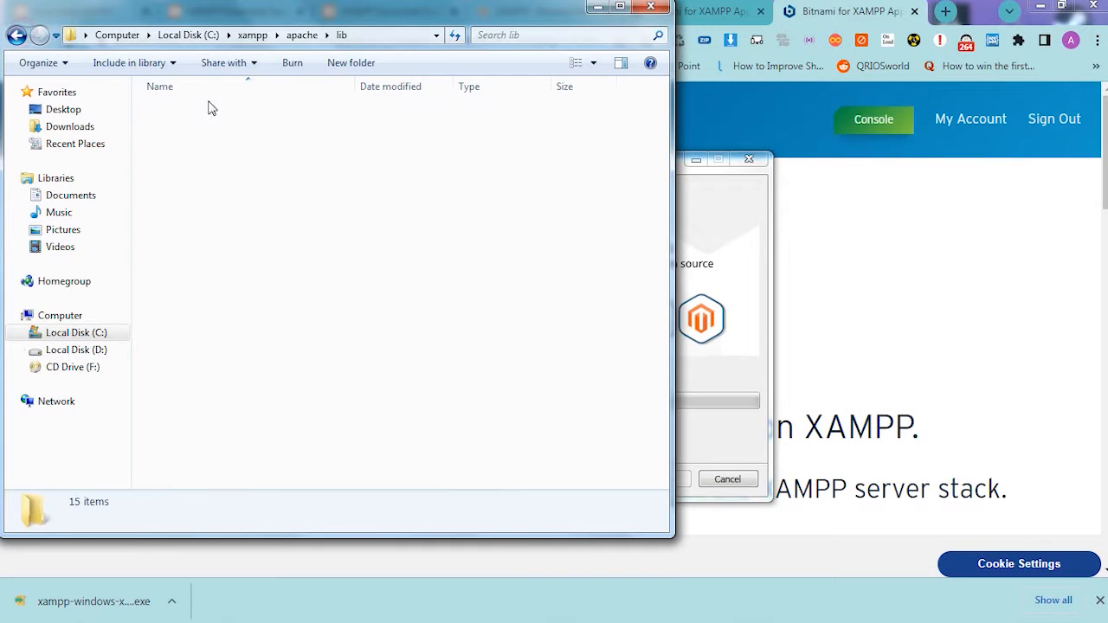
pyautogui.doubleClick(178, 110)
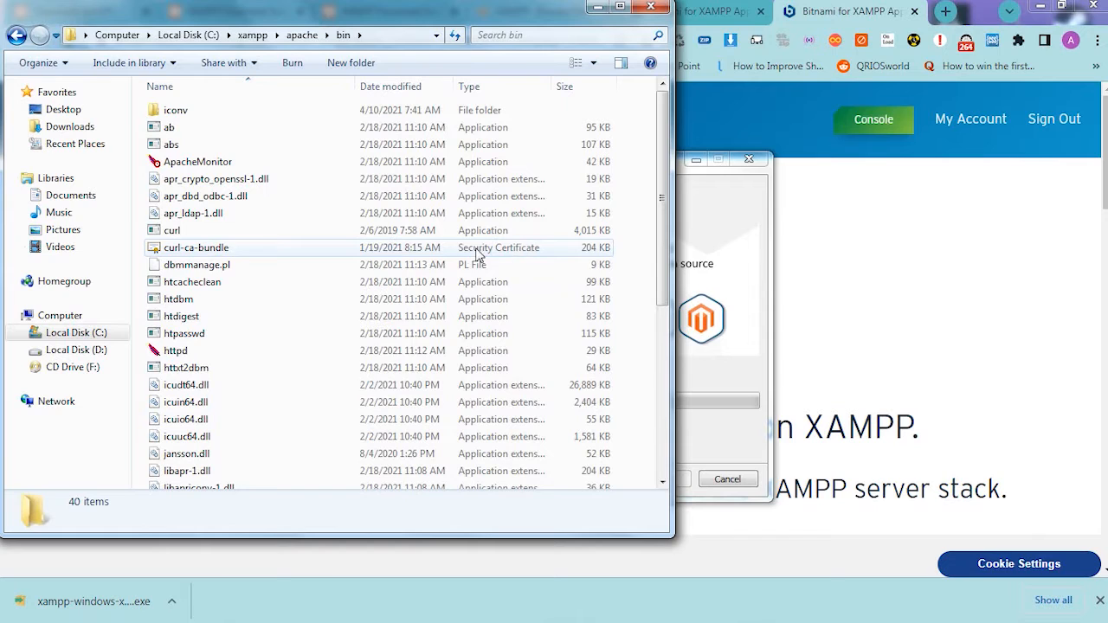
# - Open the Bitnami for XAMPP web page from the setup's banner, look through its WordPress and cloud sections, and return to the setup
pyautogui.click(698, 234)
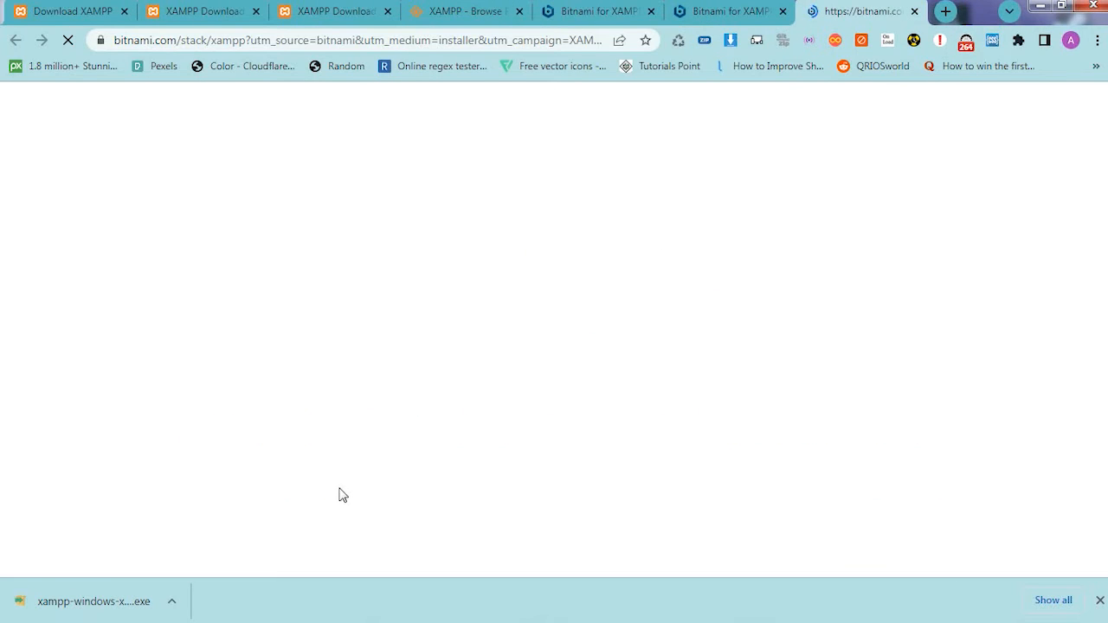
pyautogui.click(222, 610)
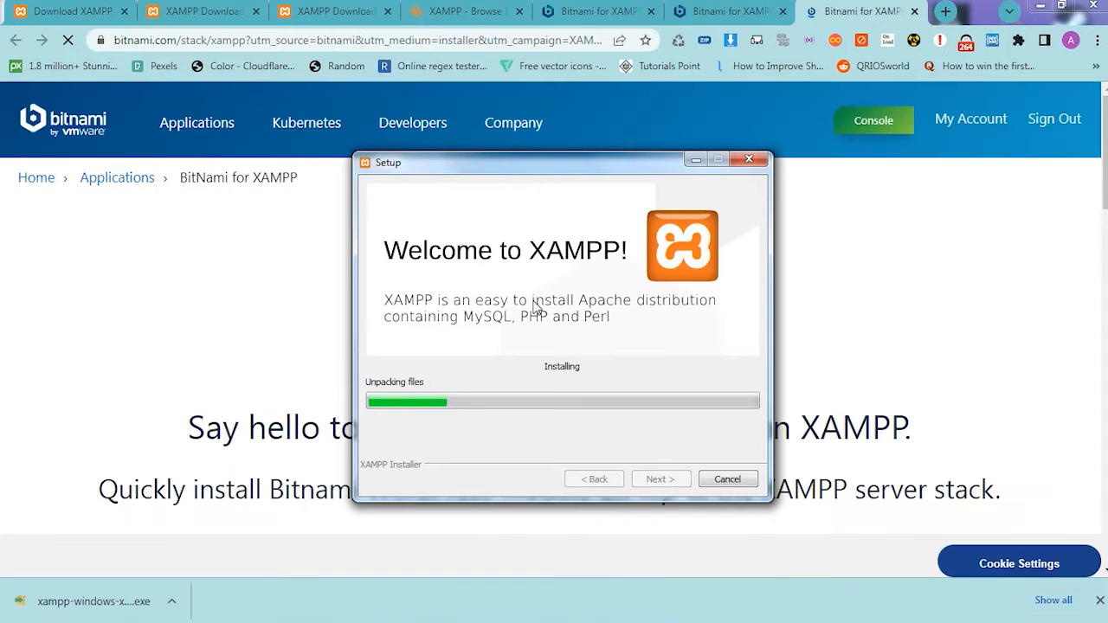
pyautogui.click(864, 6)
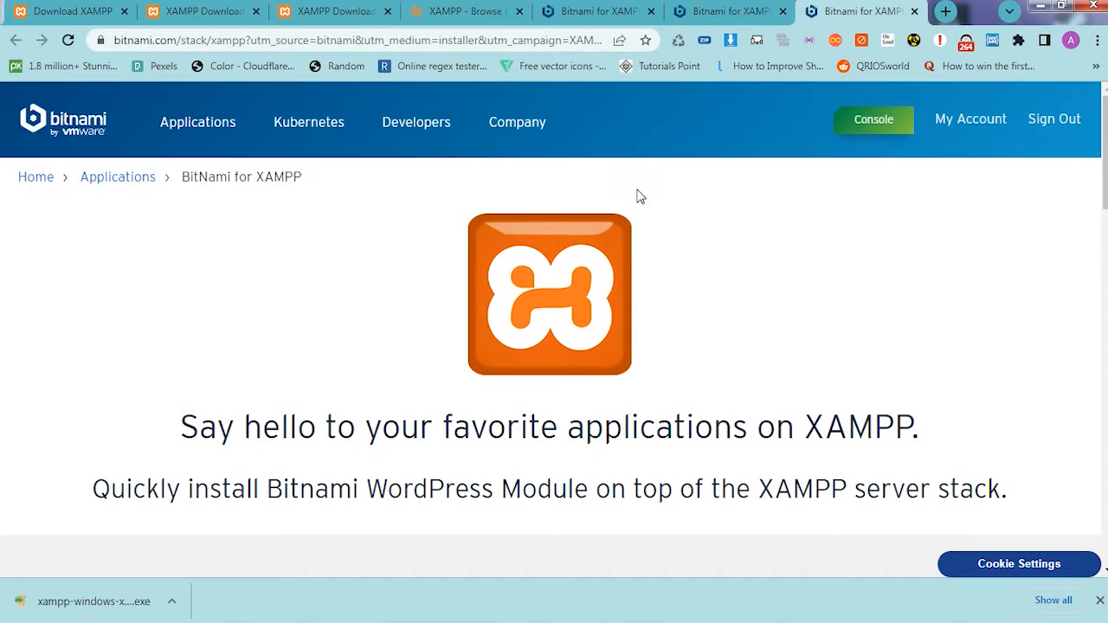
pyautogui.scroll(-5, 482, 390)
pyautogui.scroll(-7, 474, 386)
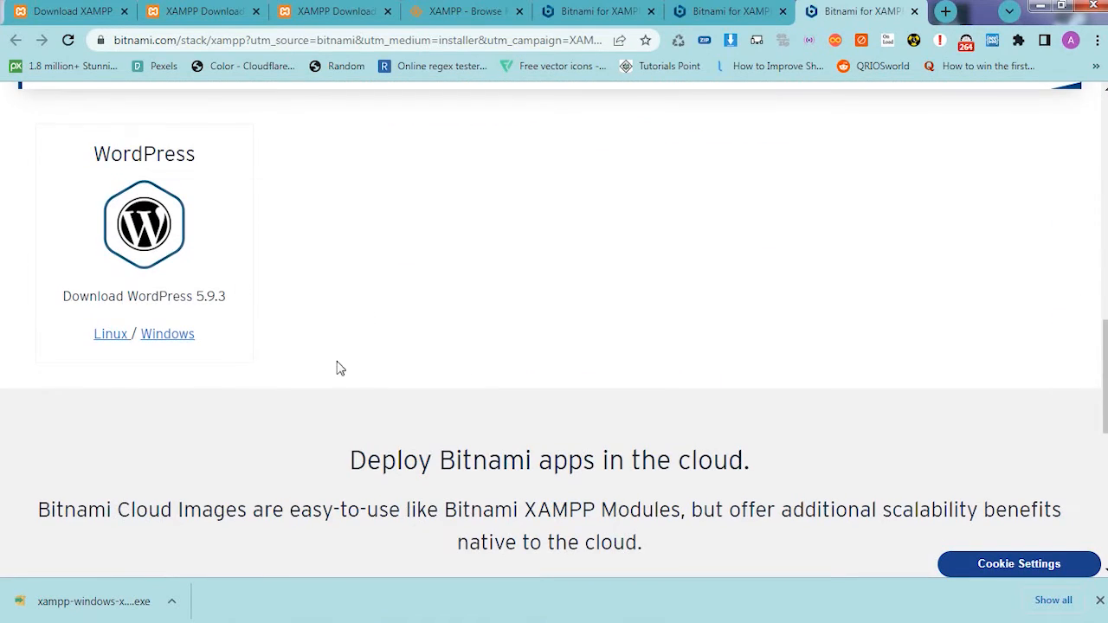
pyautogui.scroll(-4, 346, 373)
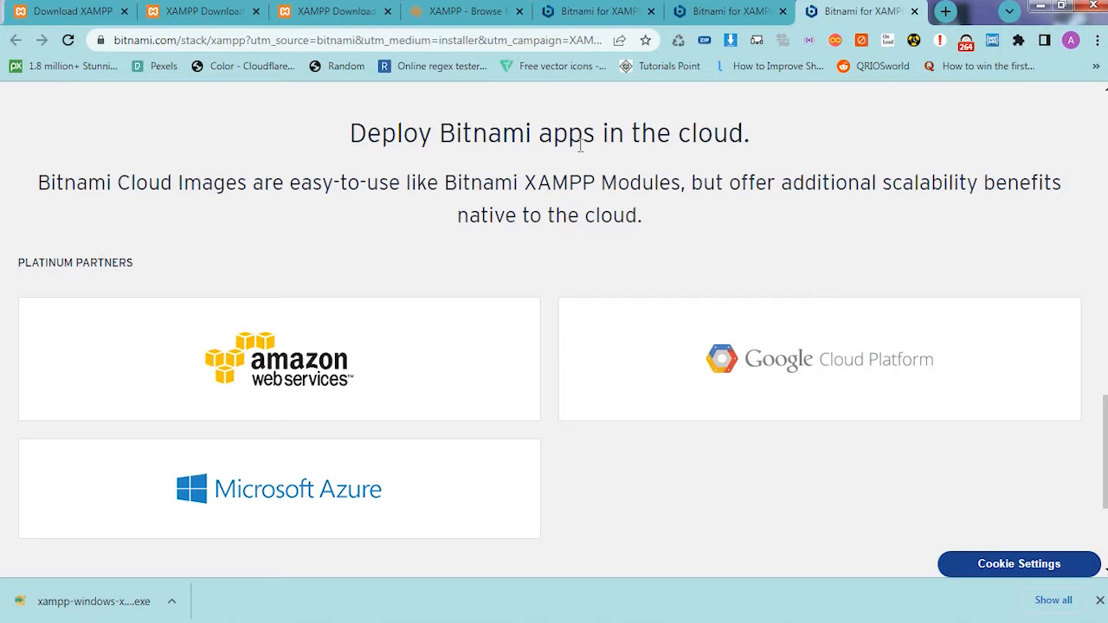
pyautogui.scroll(-3, 555, 271)
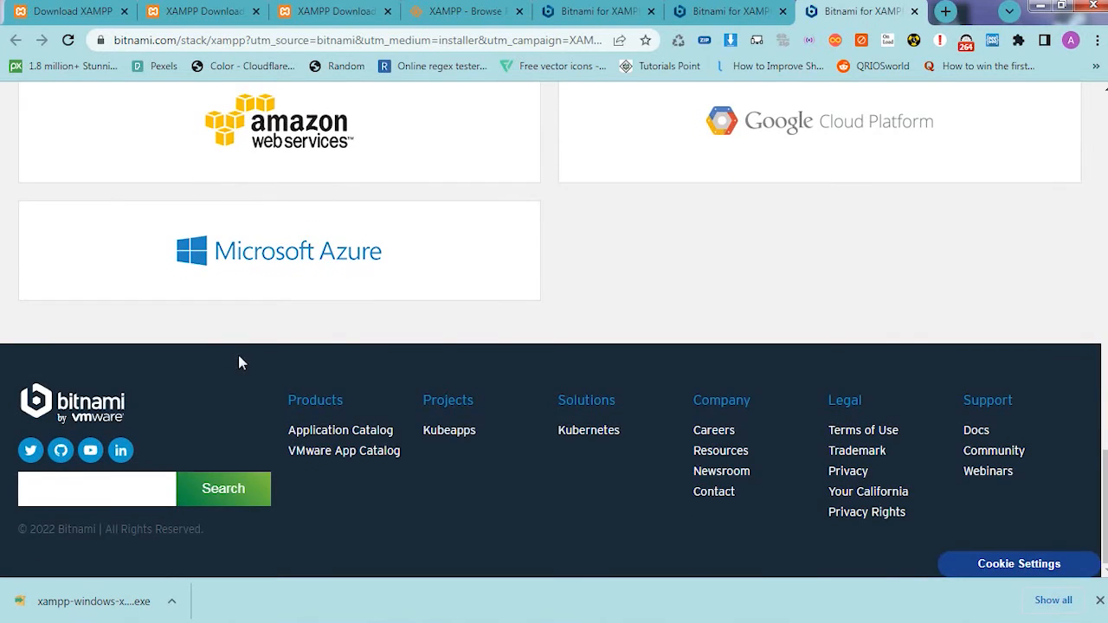
pyautogui.scroll(8, 465, 329)
pyautogui.scroll(5, 465, 329)
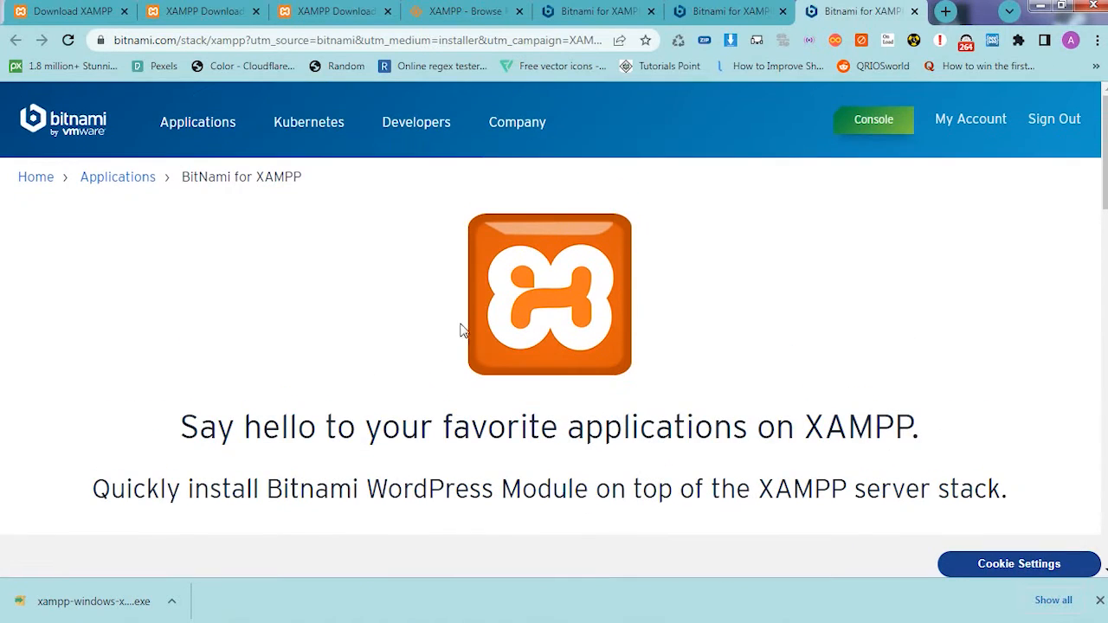
pyautogui.click(223, 609)
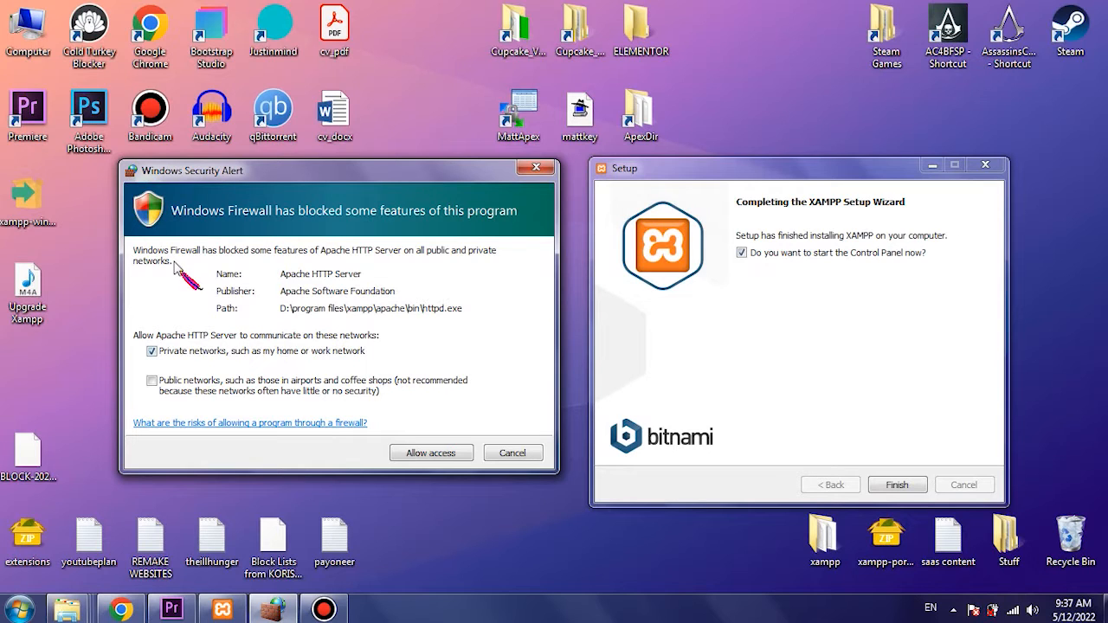
# - Allow Apache HTTP Server to communicate on private networks through Windows Firewall and return to the completed setup wizard
pyautogui.click(437, 459)
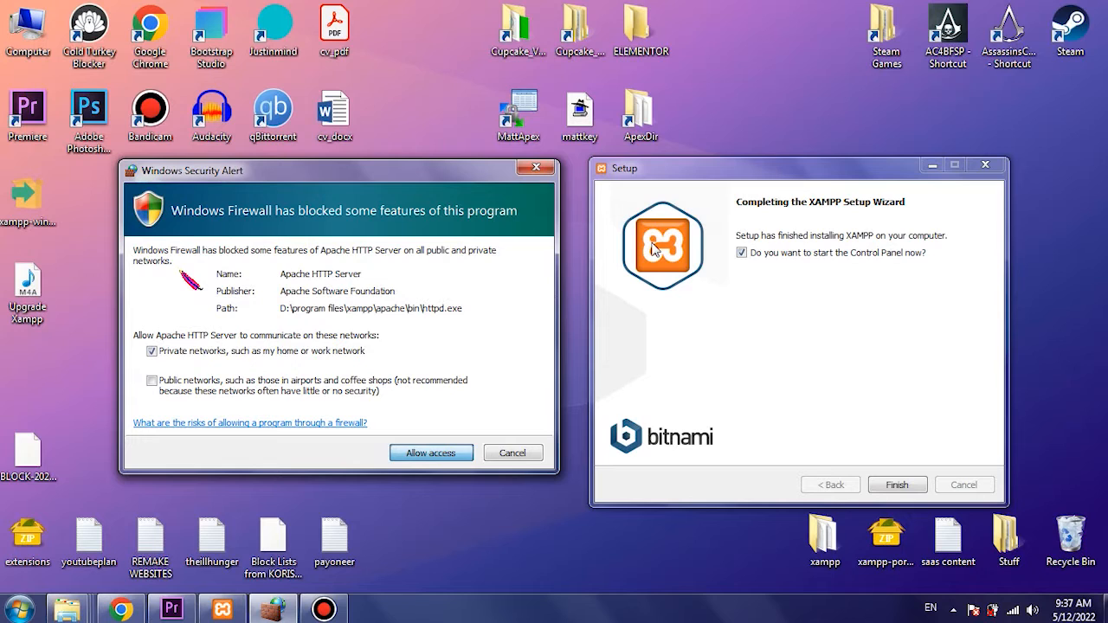
pyautogui.click(750, 206)
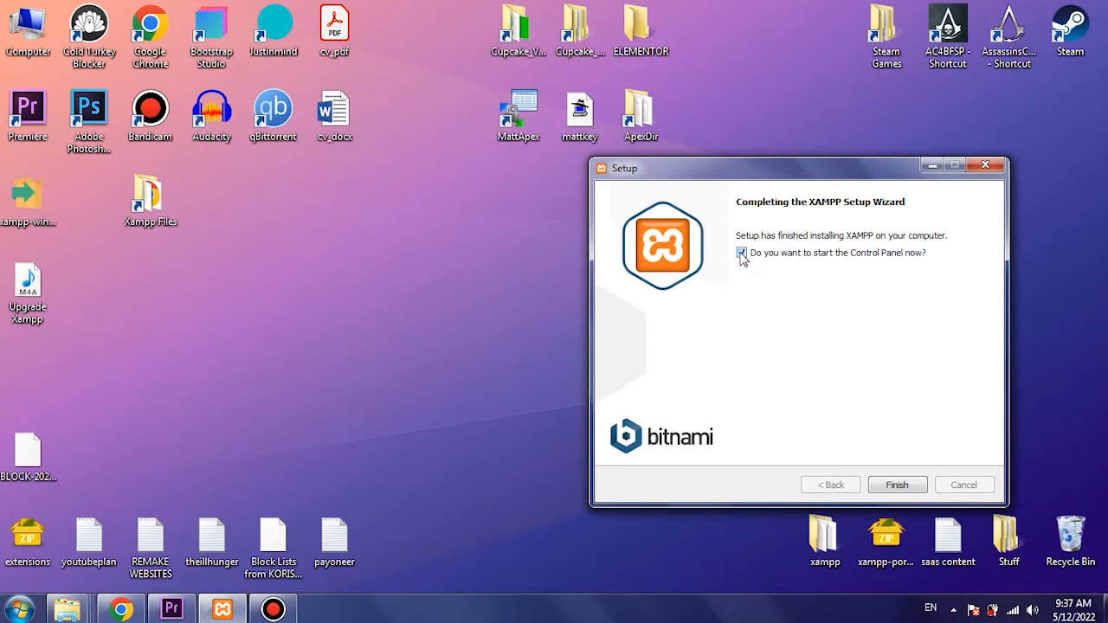
# - Toggle the option to start the Control Panel now and finish the XAMPP Setup Wizard
pyautogui.click(741, 254)
pyautogui.click(741, 254)
pyautogui.click(741, 254)
pyautogui.click(900, 485)
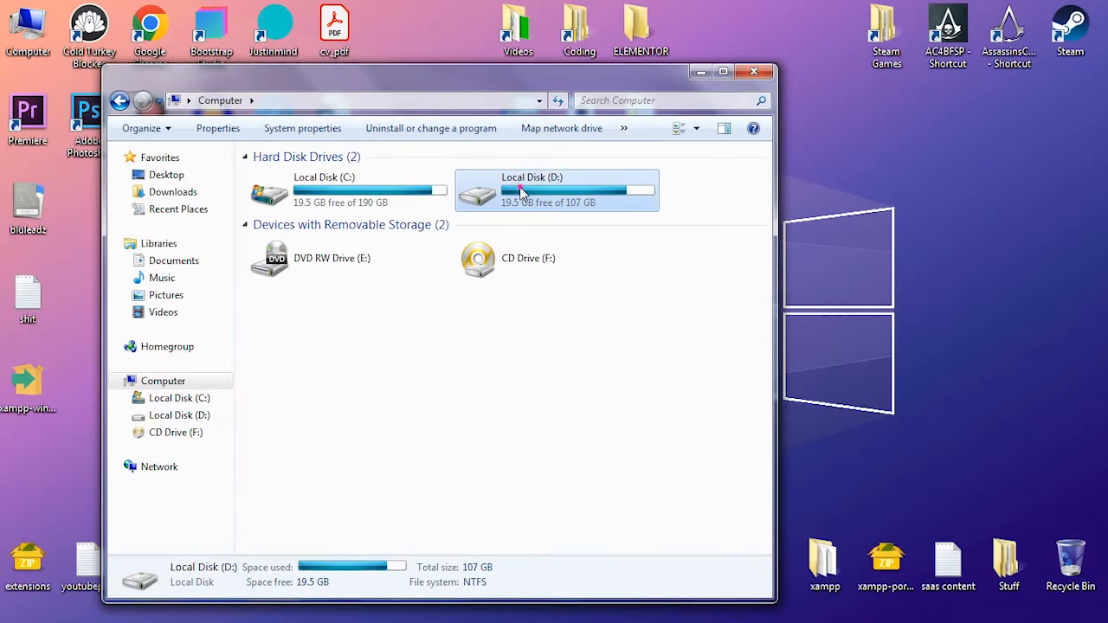
# - Open the xampp folder on Local Disk (D:) and run the xampp_start application from it
pyautogui.doubleClick(520, 190)
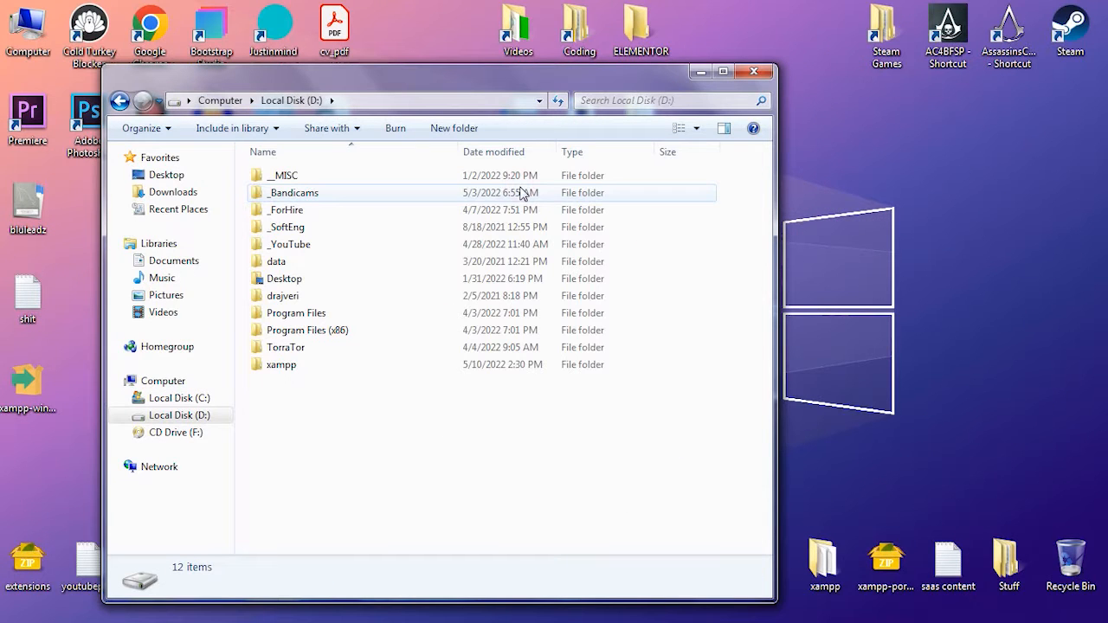
pyautogui.click(281, 368)
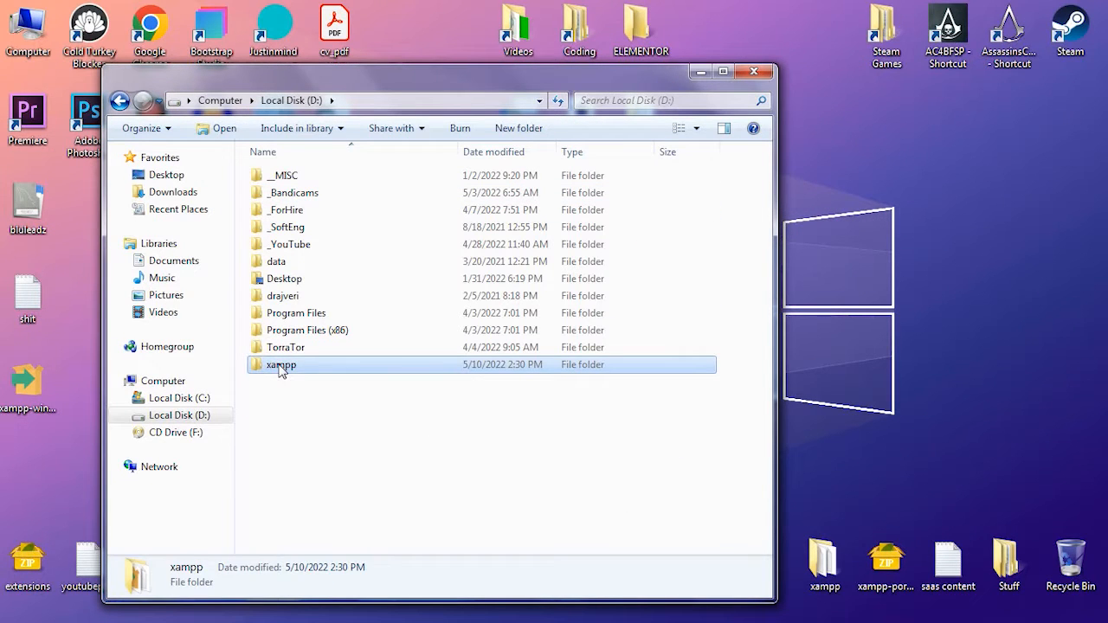
pyautogui.click(281, 365)
pyautogui.scroll(-5, 286, 350)
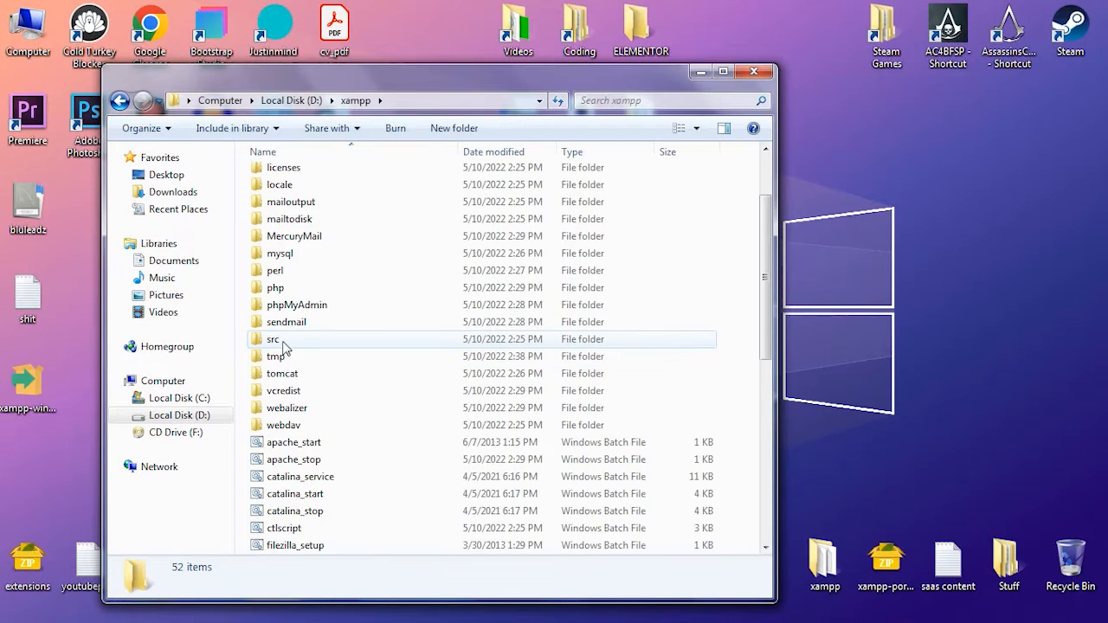
pyautogui.scroll(-5, 291, 346)
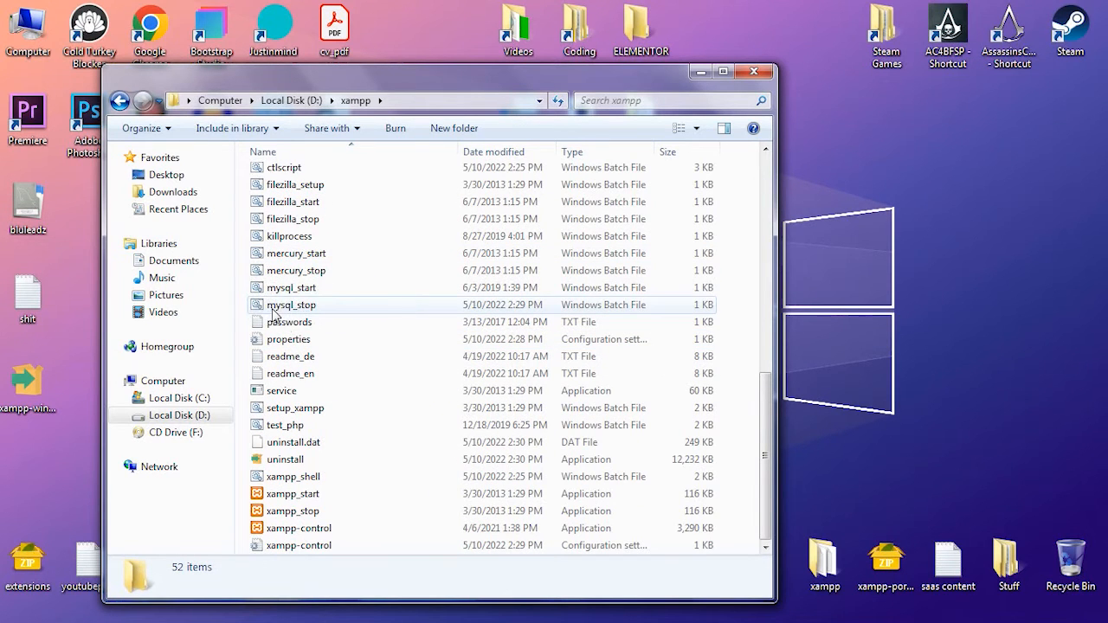
pyautogui.click(305, 494)
pyautogui.doubleClick(308, 496)
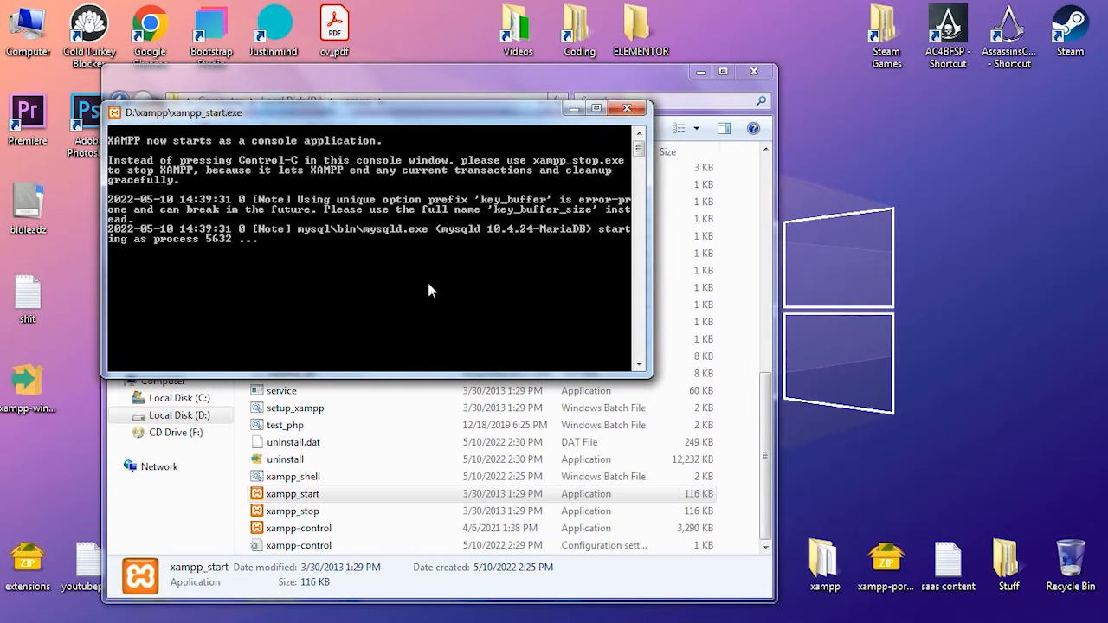
# - Open the XAMPP Control Panel from the xampp folder, stop the MySQL module, and reopen the panel briefly to check the modules
pyautogui.click(285, 530)
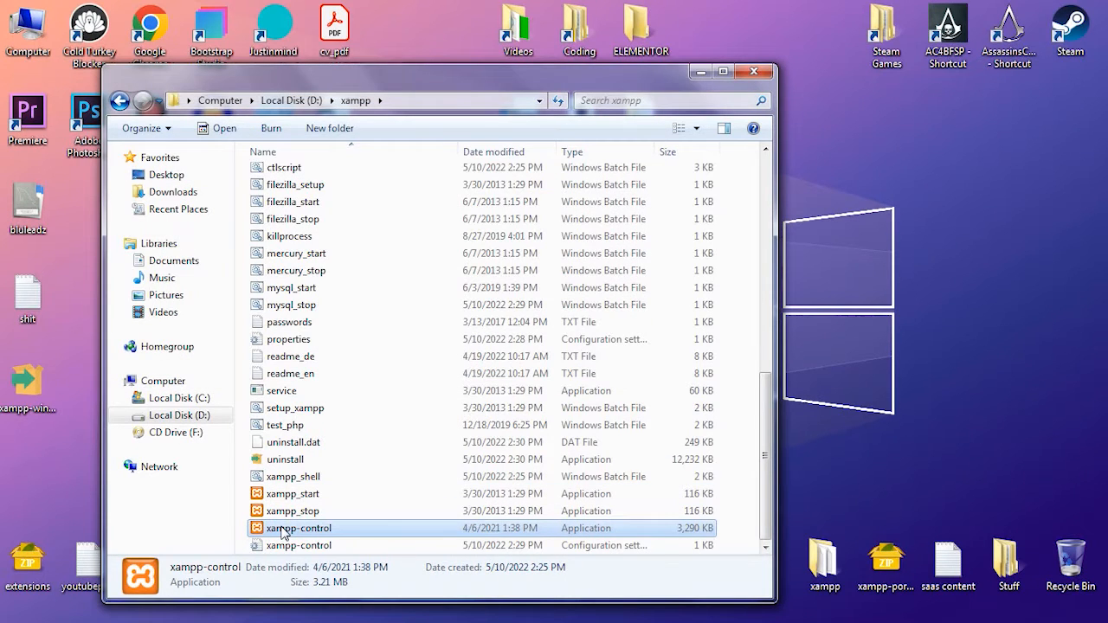
pyautogui.doubleClick(277, 530)
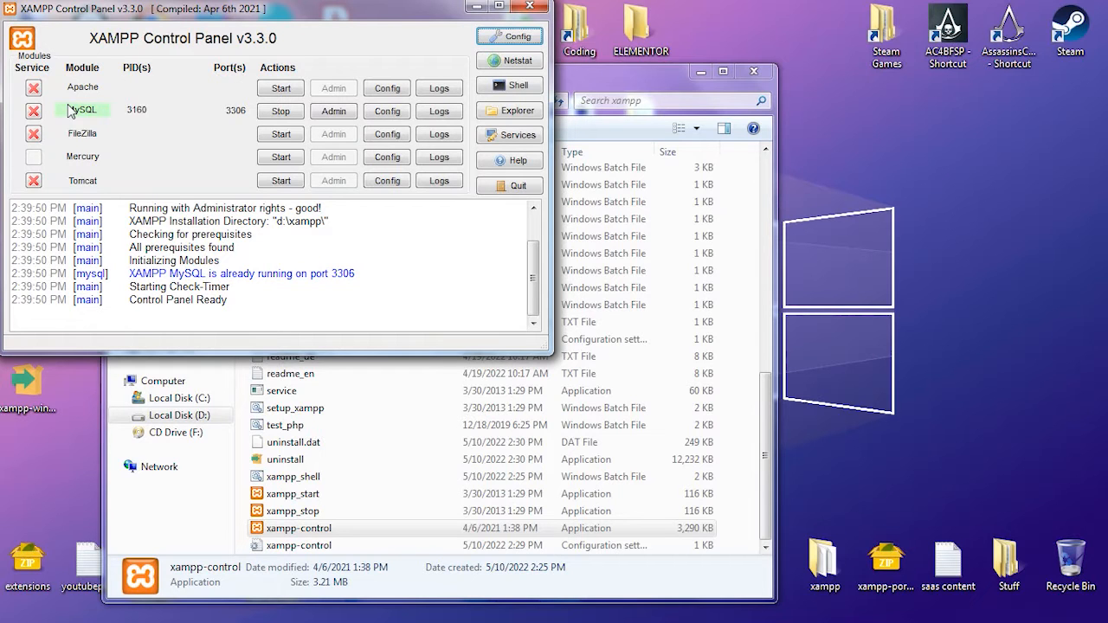
pyautogui.click(274, 112)
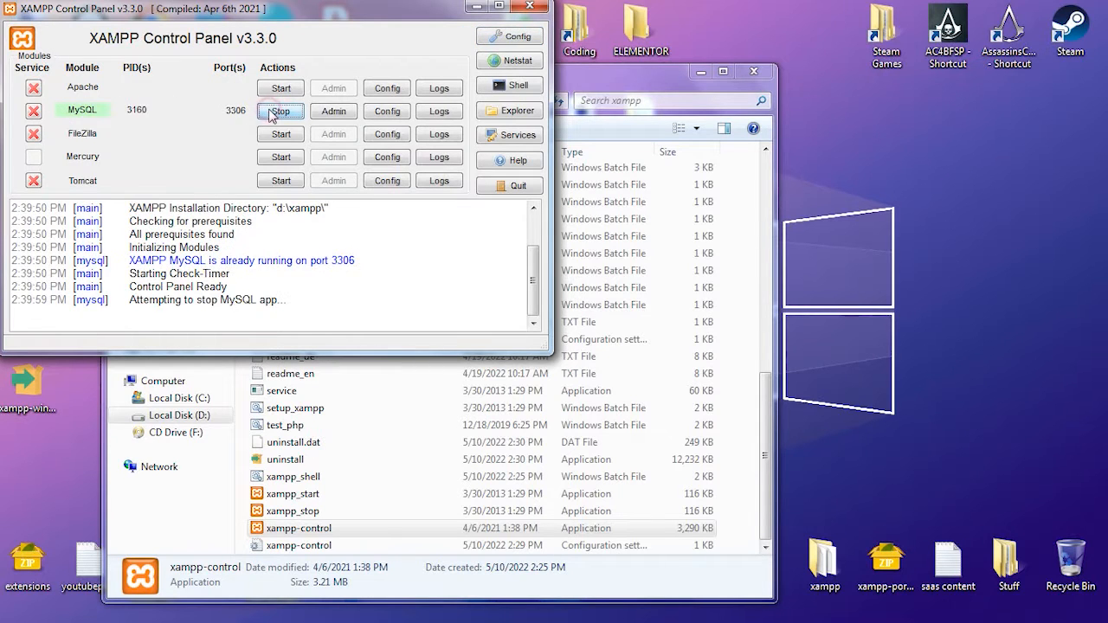
pyautogui.click(532, 7)
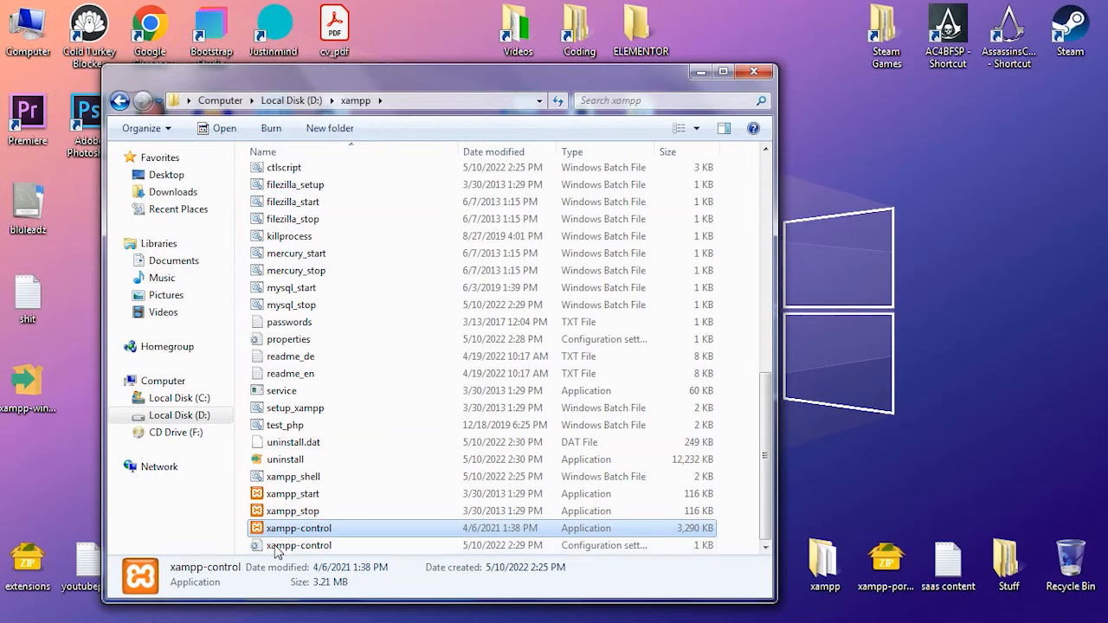
pyautogui.doubleClick(310, 528)
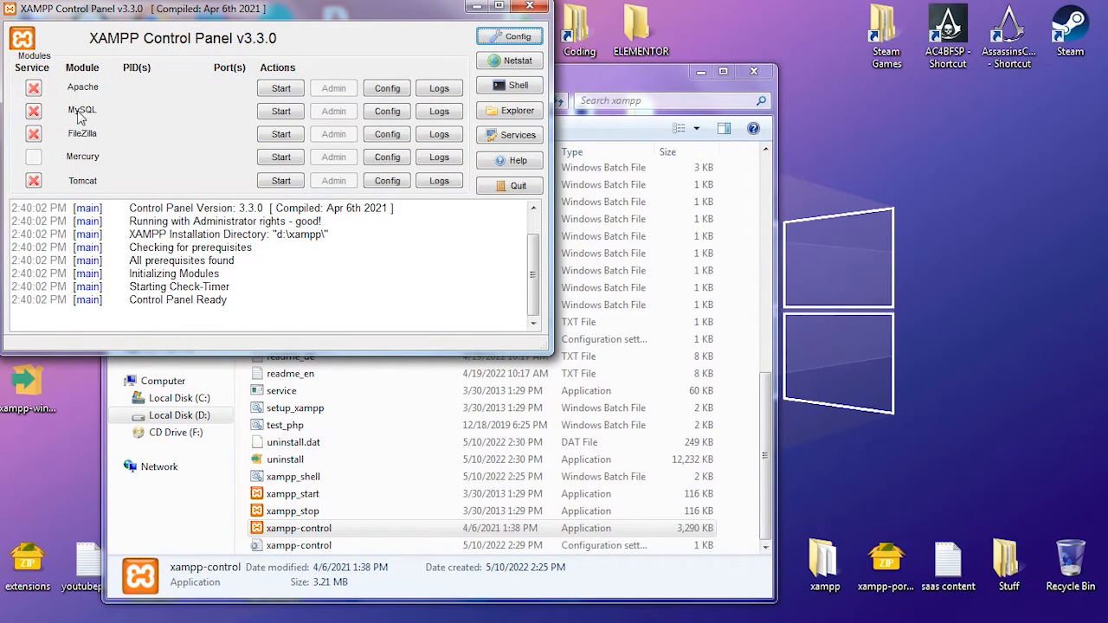
pyautogui.click(529, 8)
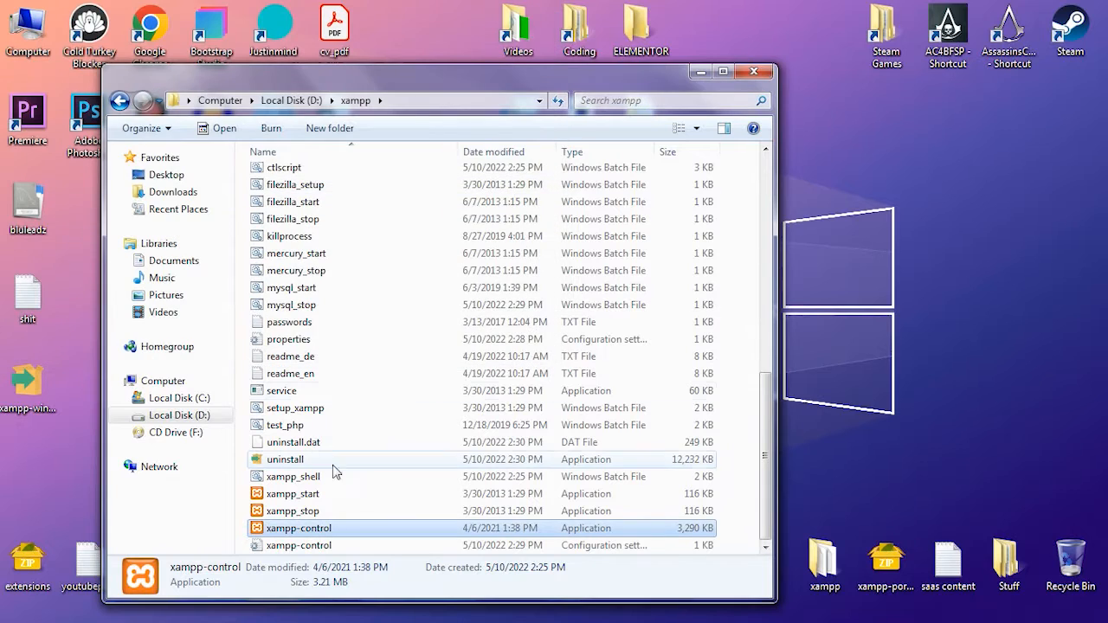
# - Run xampp_start again, close its console, and stop the MySQL module from the XAMPP Control Panel
pyautogui.doubleClick(310, 494)
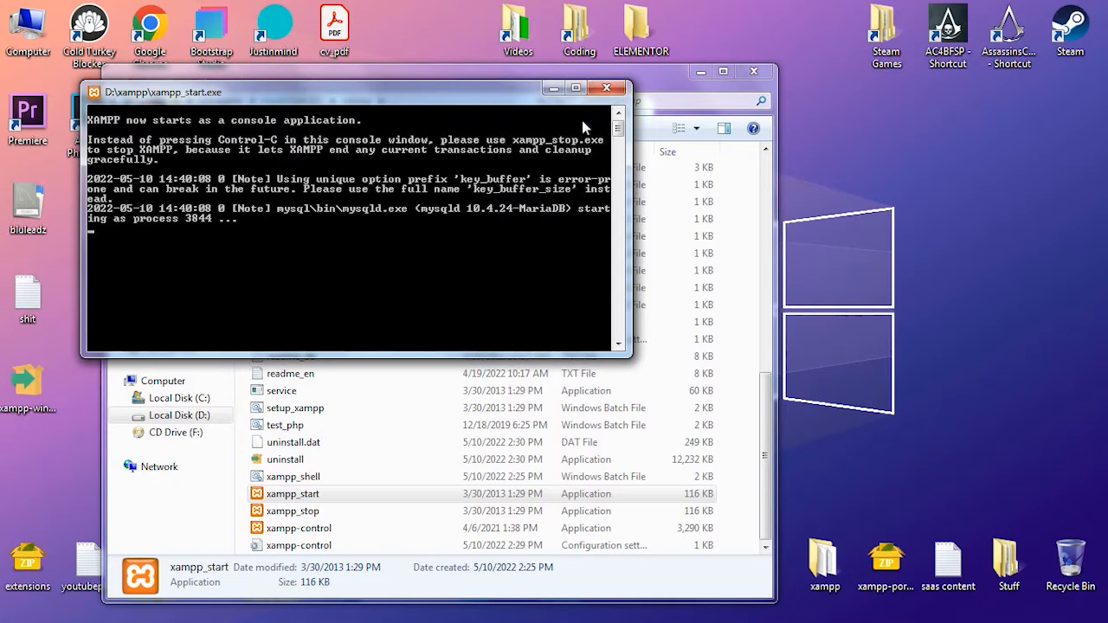
pyautogui.click(617, 89)
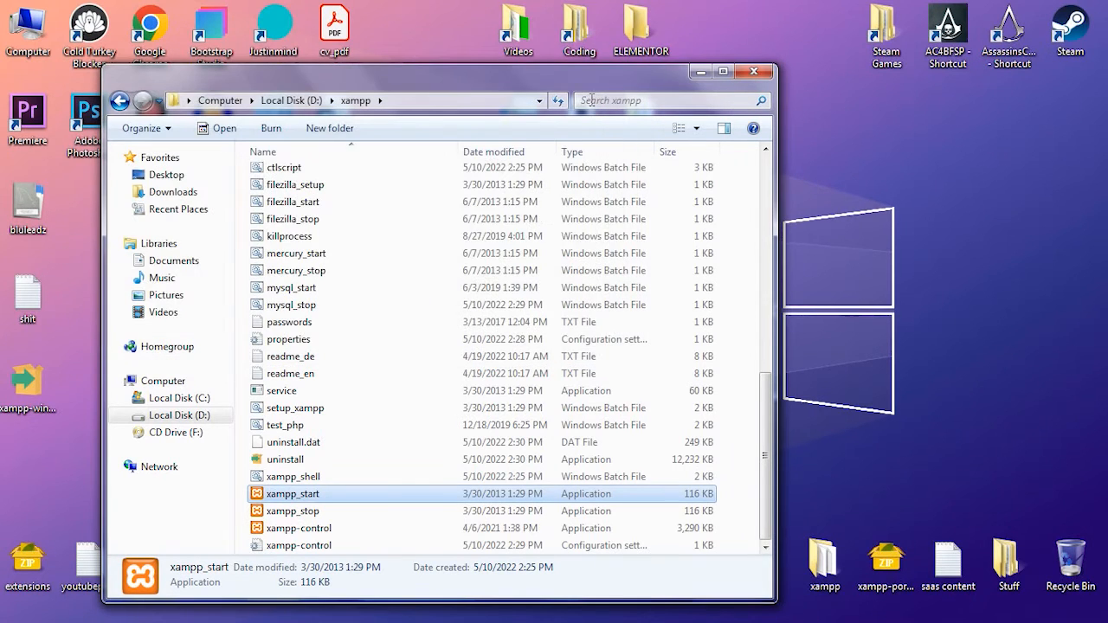
pyautogui.click(301, 529)
pyautogui.doubleClick(302, 529)
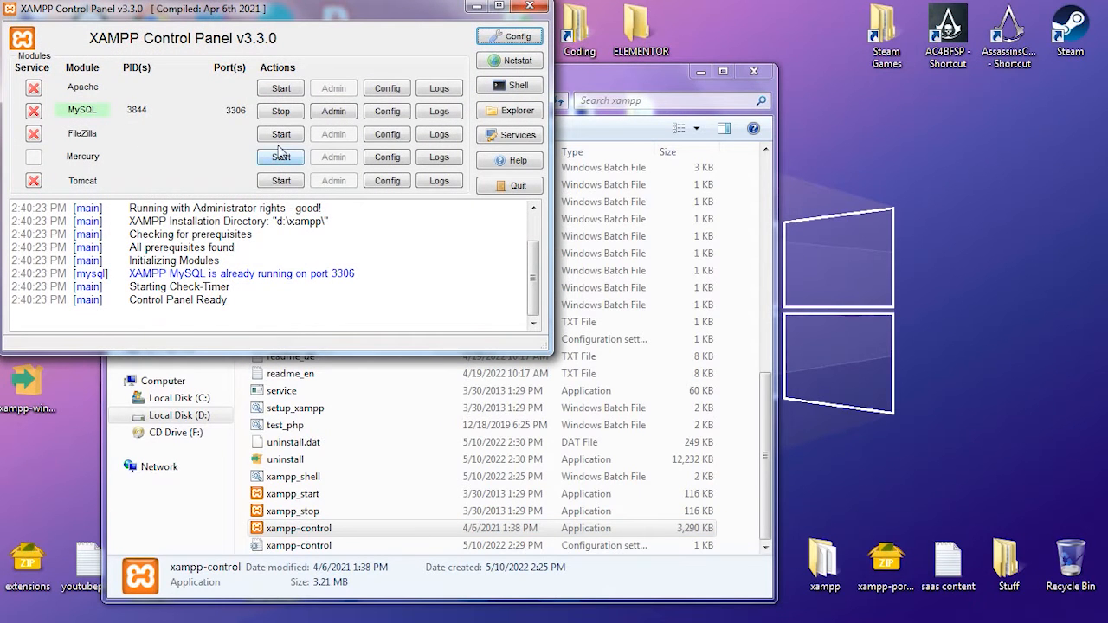
pyautogui.click(282, 112)
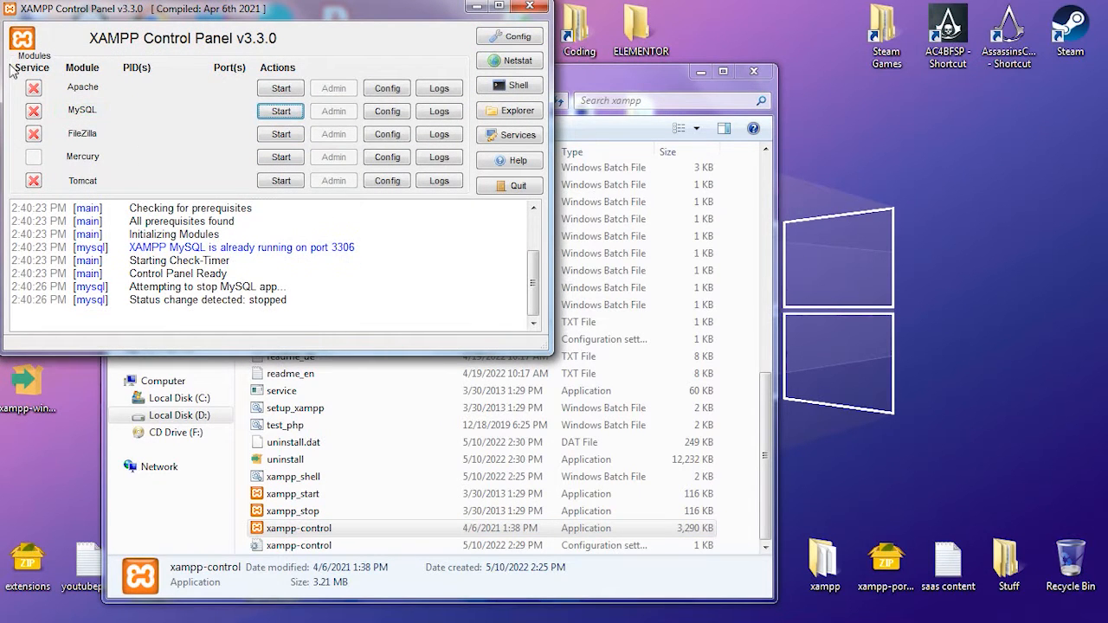
# - Minimize the xampp folder window, reposition the Control Panel on the desktop, and start the Apache and MySQL modules
pyautogui.moveTo(188, 13); pyautogui.dragTo(677, 146)
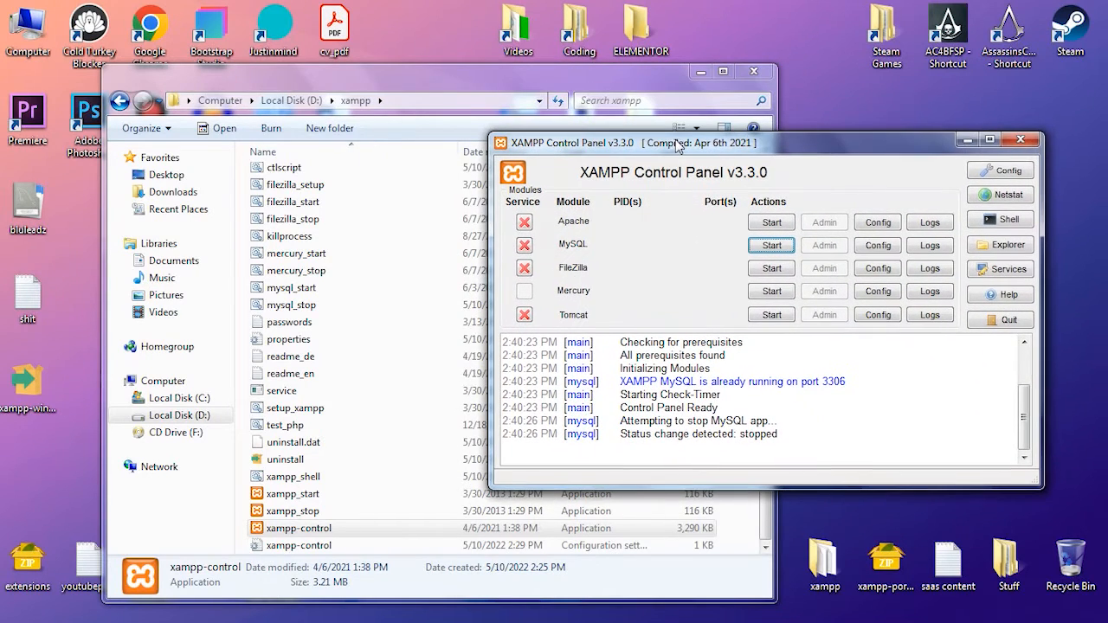
pyautogui.click(701, 74)
pyautogui.moveTo(669, 148); pyautogui.dragTo(627, 152)
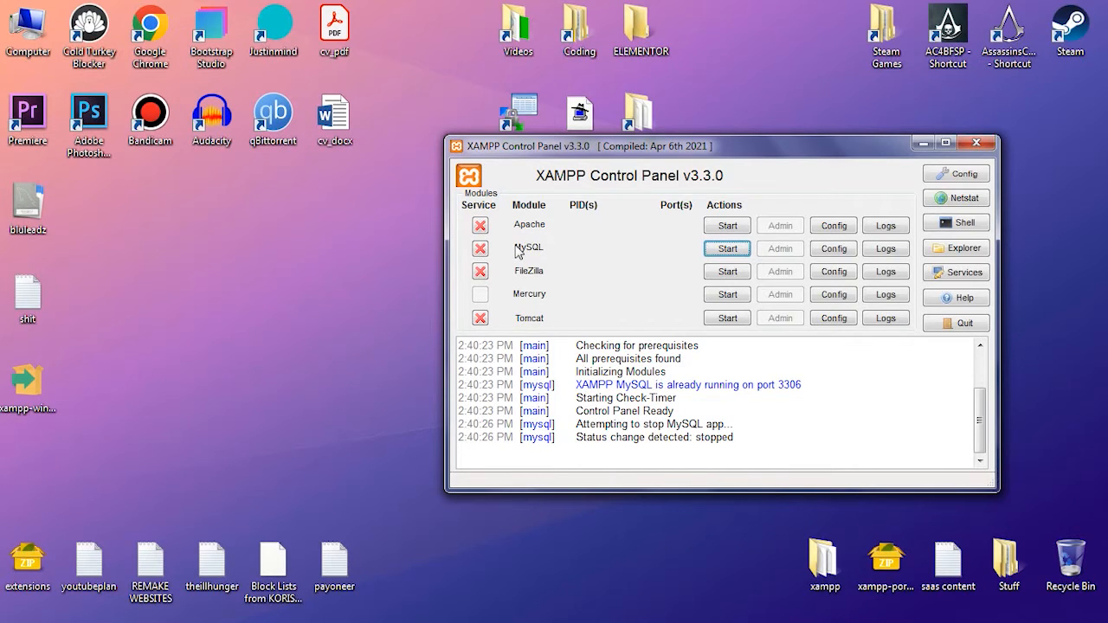
pyautogui.click(710, 225)
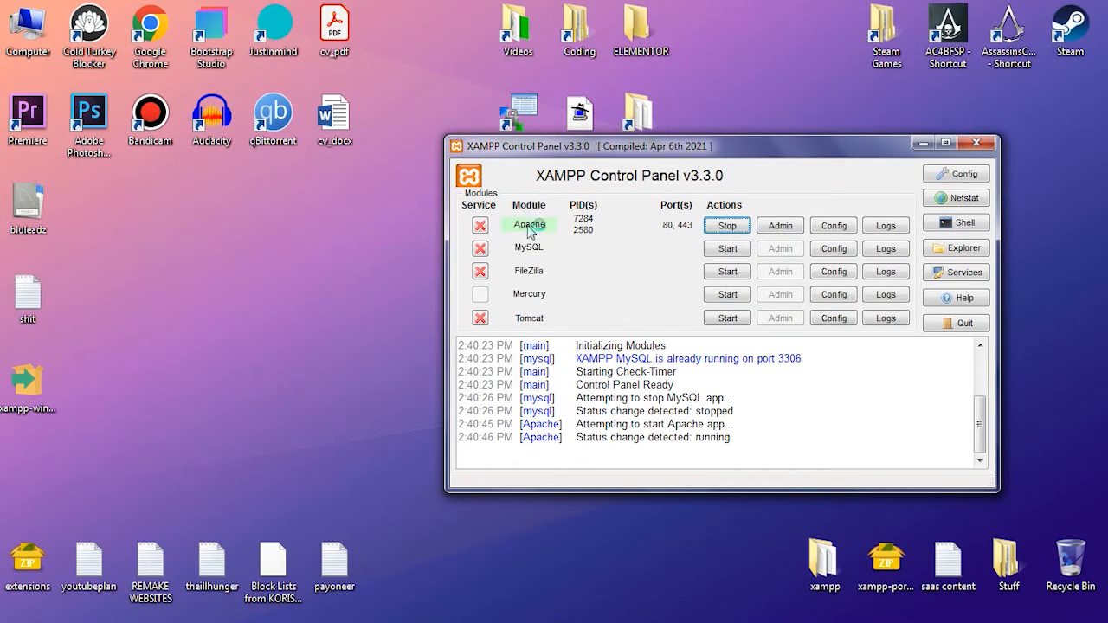
pyautogui.click(725, 248)
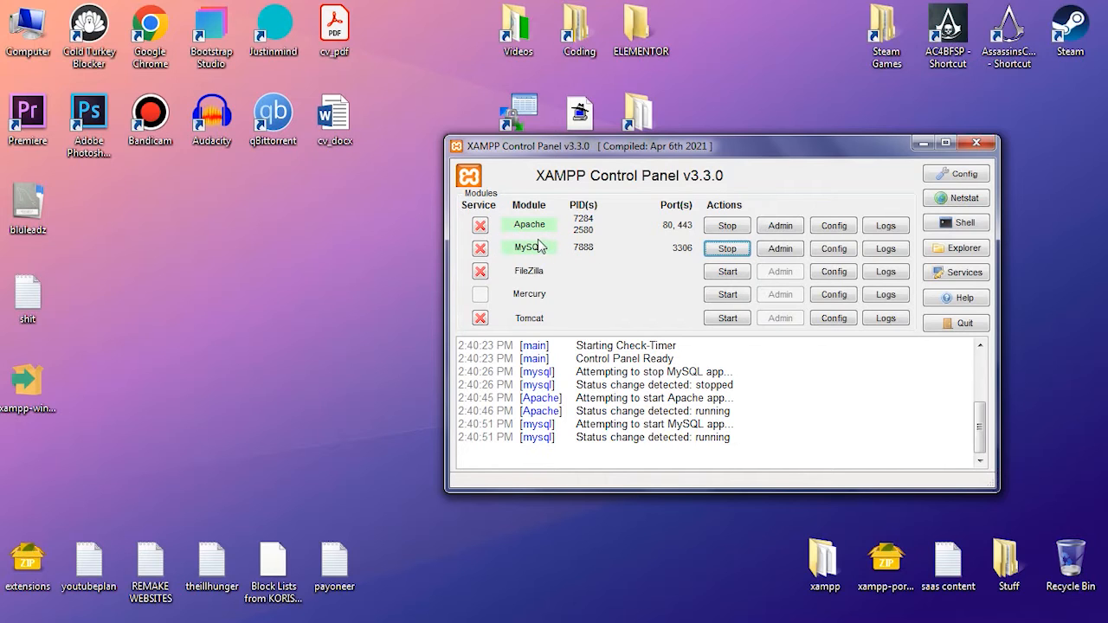
# - Switch to Google Chrome and load localhost to view the XAMPP dashboard
pyautogui.click(120, 610)
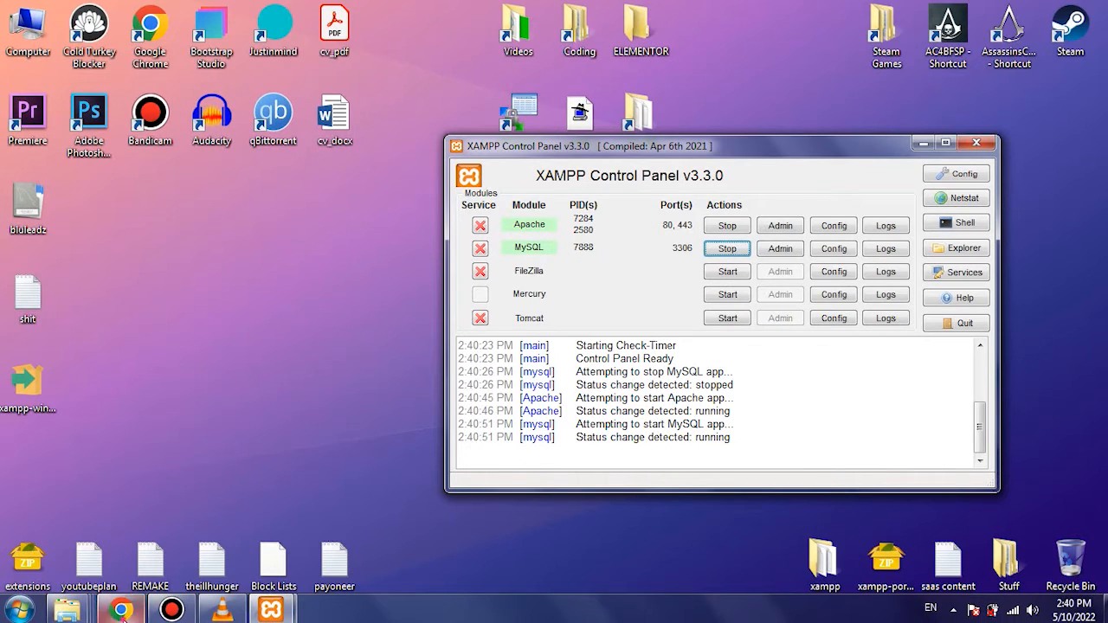
pyautogui.click(234, 40)
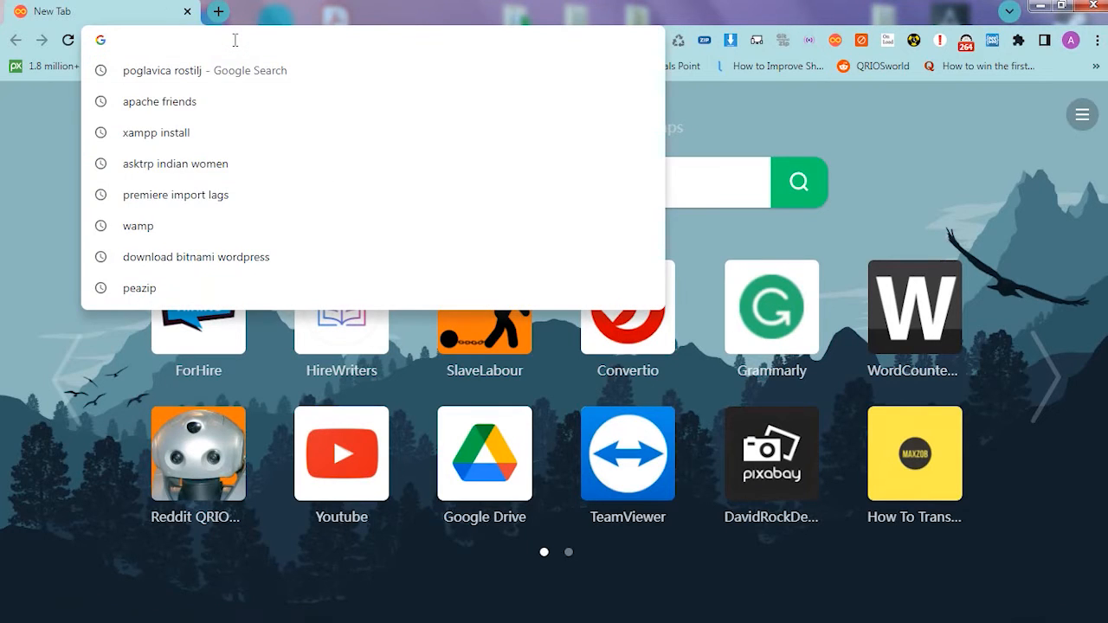
pyautogui.write('localhost')
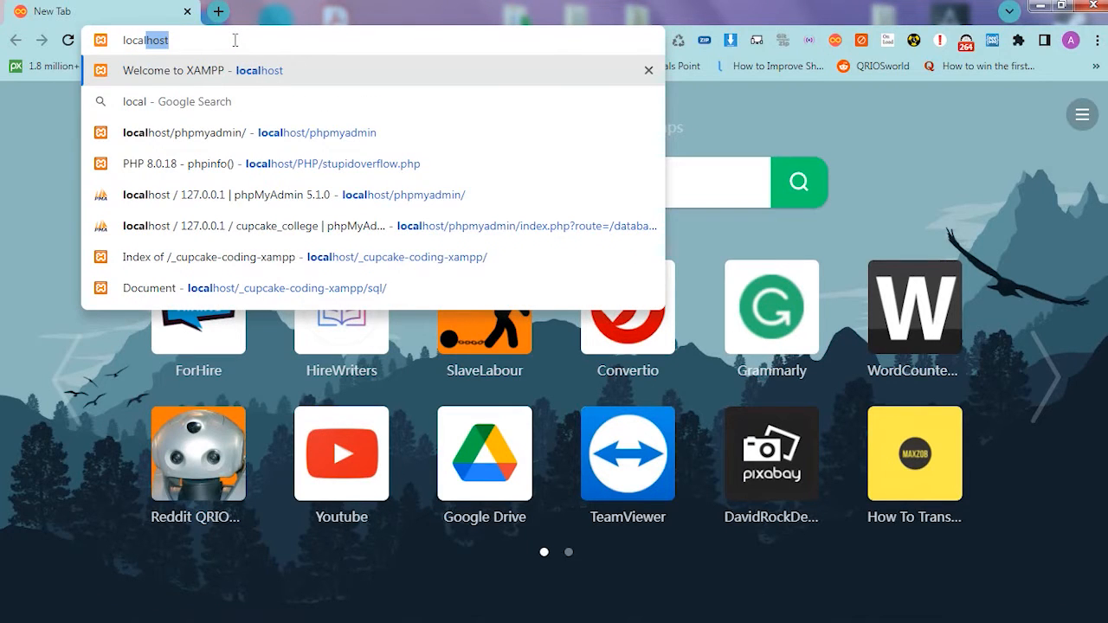
pyautogui.press('Return')
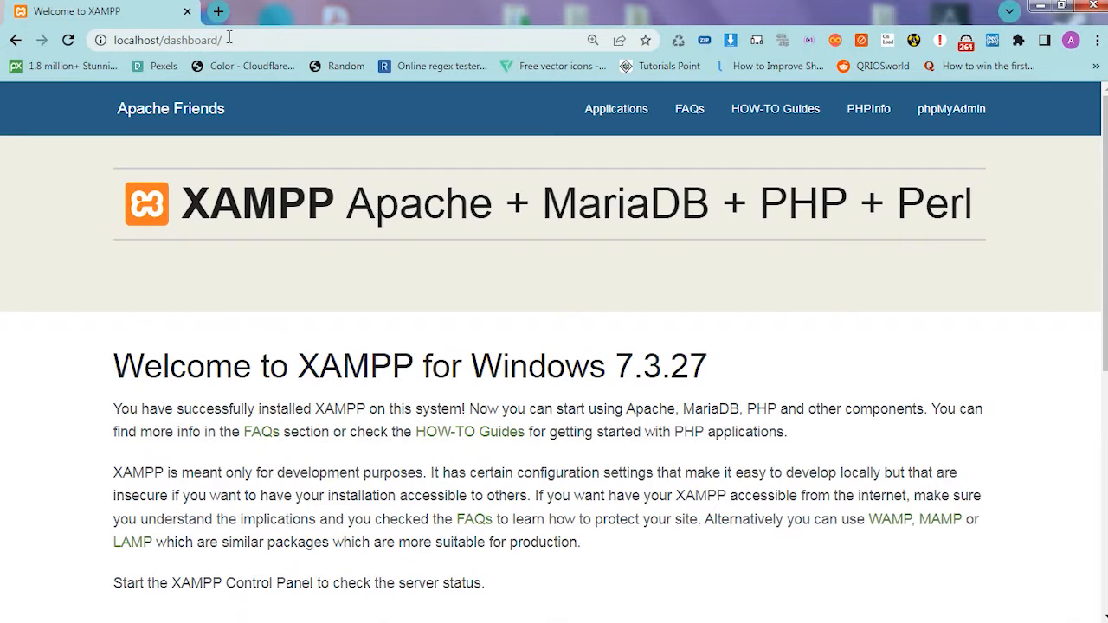
# - Load the XAMPP dashboard through the address 127.0.0.1 instead of localhost, without a port number
pyautogui.click(143, 42)
pyautogui.click(251, 40)
pyautogui.moveTo(270, 39); pyautogui.dragTo(116, 47)
pyautogui.write('12')
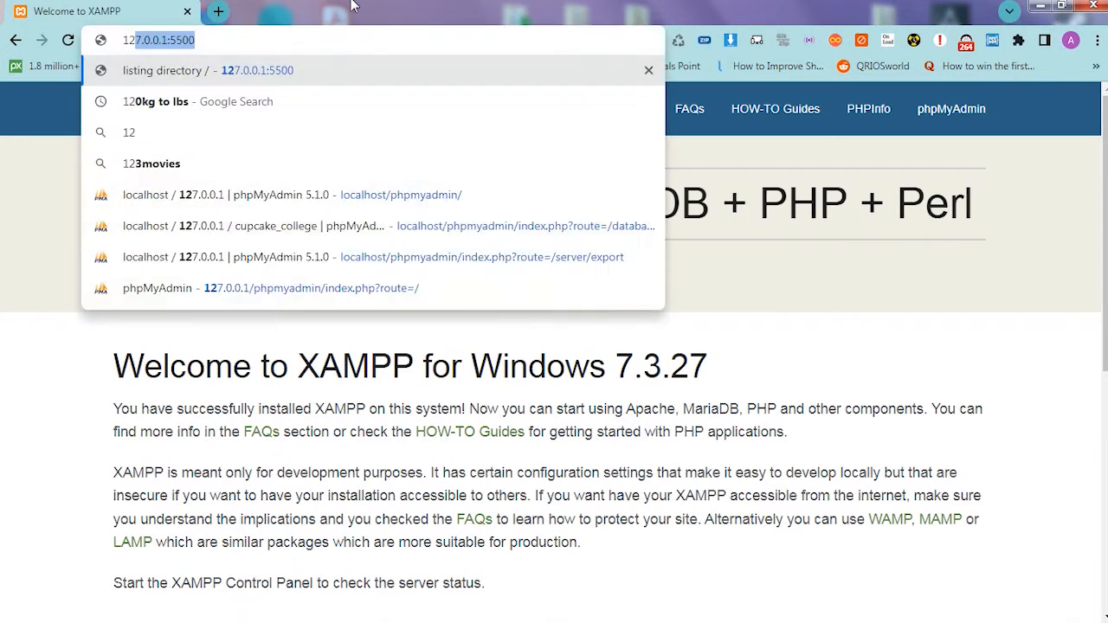
pyautogui.write('7.0.')
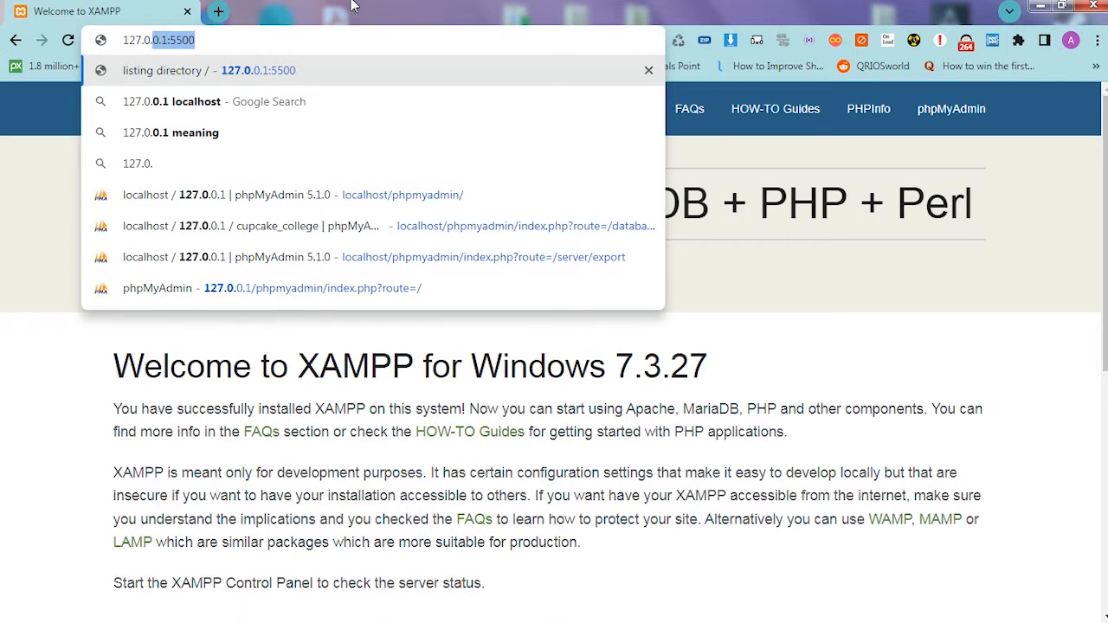
pyautogui.write('0.1')
pyautogui.press('Delete')
pyautogui.press('Return')
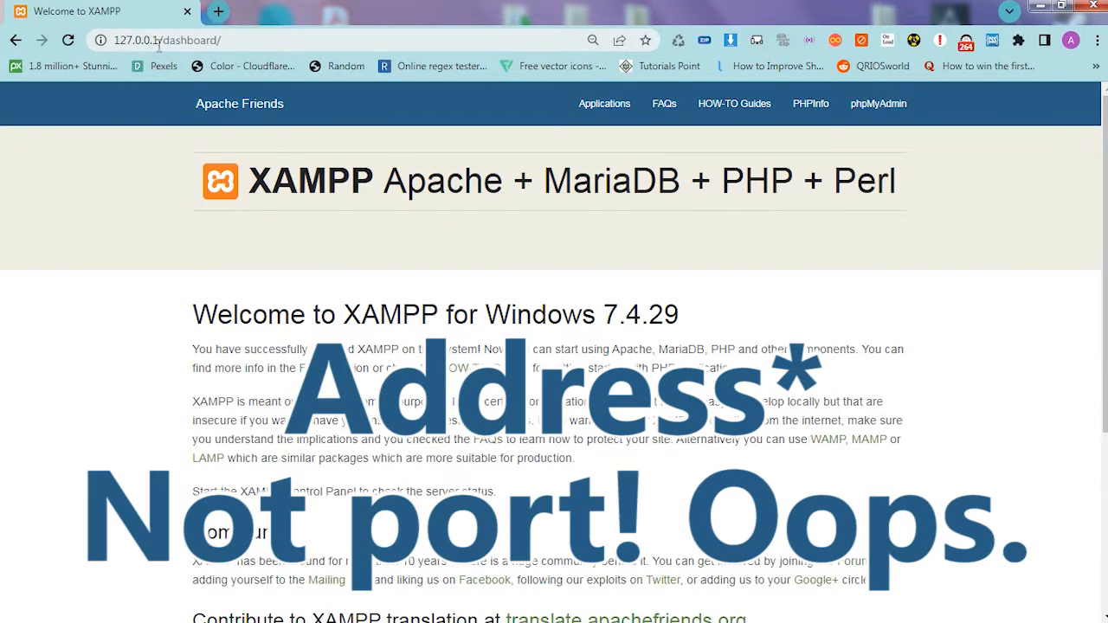
# - Return to the XAMPP dashboard through the localhost address
pyautogui.click(227, 39)
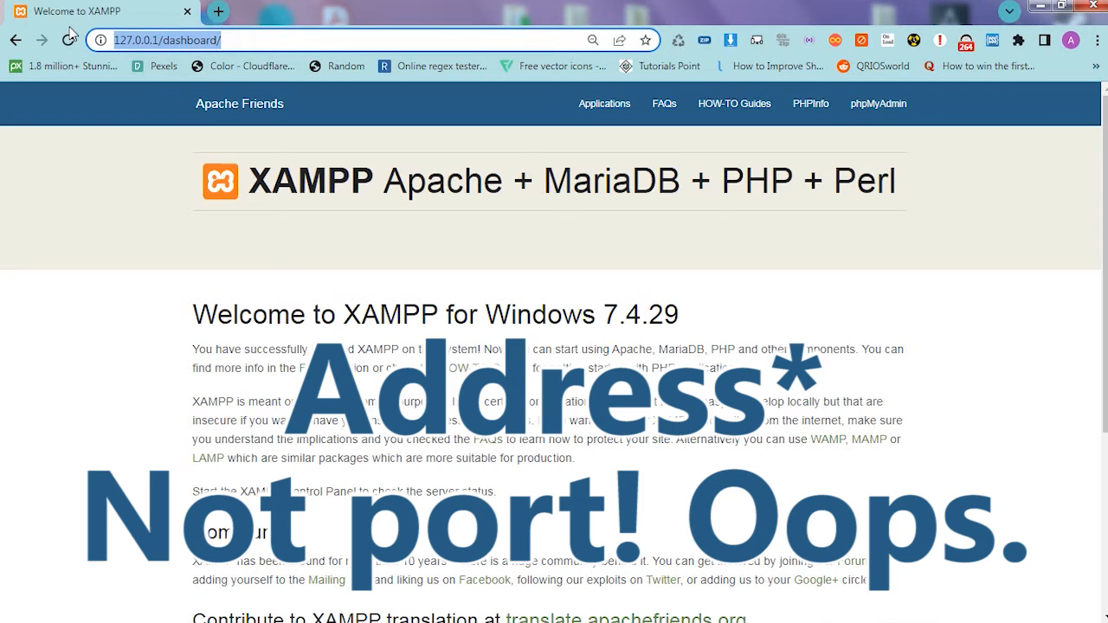
pyautogui.write('localhost')
pyautogui.press('Return')
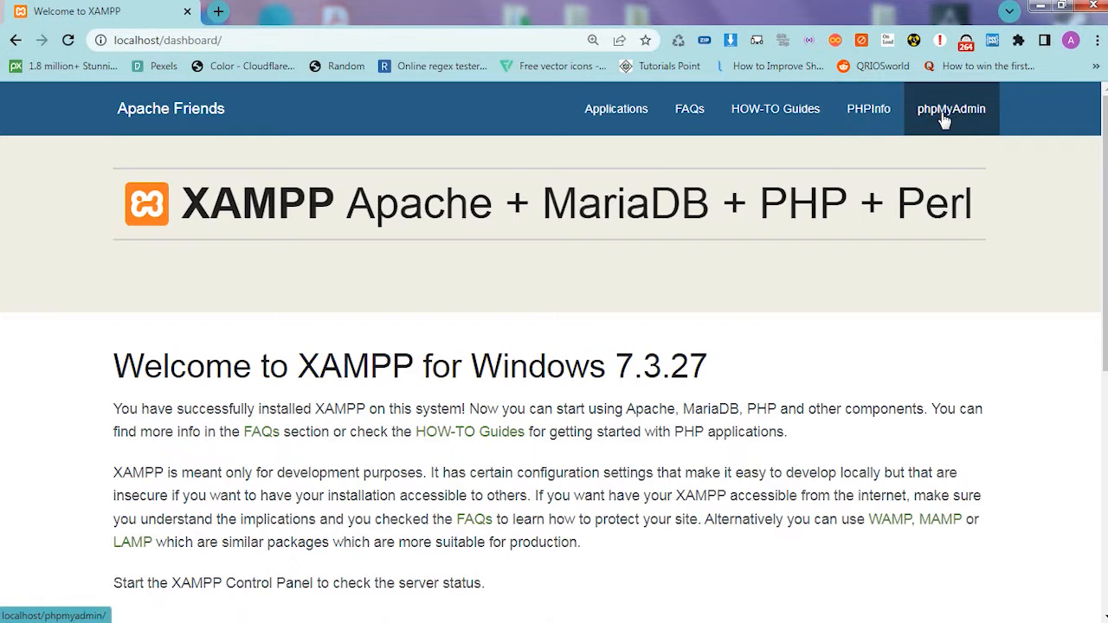
# - Open the dashboard's PHPInfo page in a new tab, view it, and return to the dashboard
pyautogui.middleClick(876, 111)
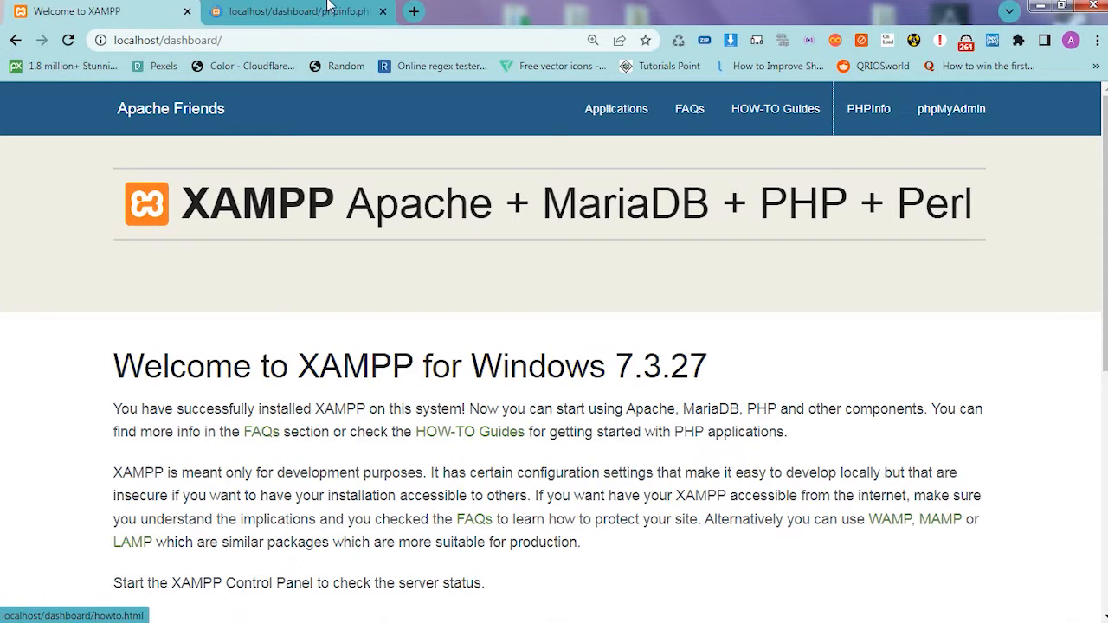
pyautogui.click(327, 5)
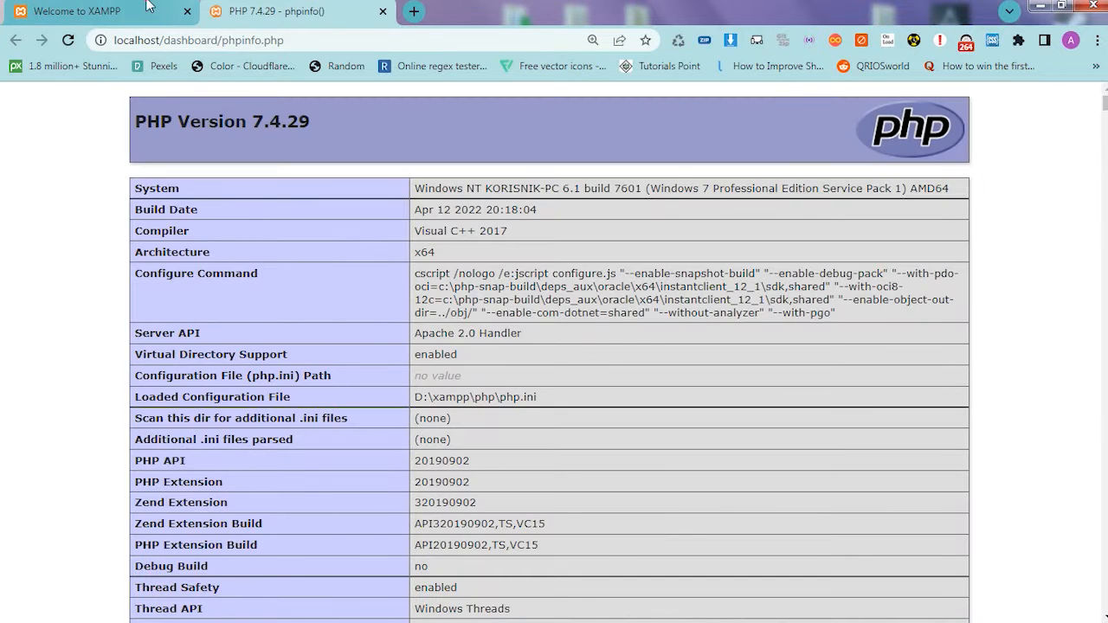
pyautogui.click(147, 5)
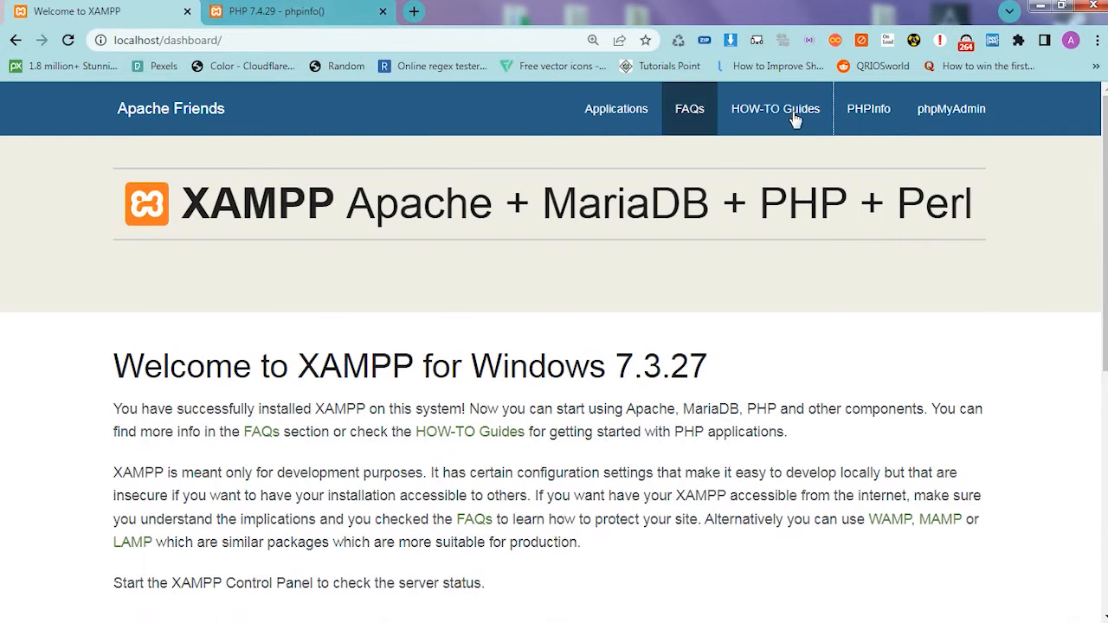
pyautogui.middleClick(858, 116)
pyautogui.middleClick(858, 116)
pyautogui.middleClick(862, 114)
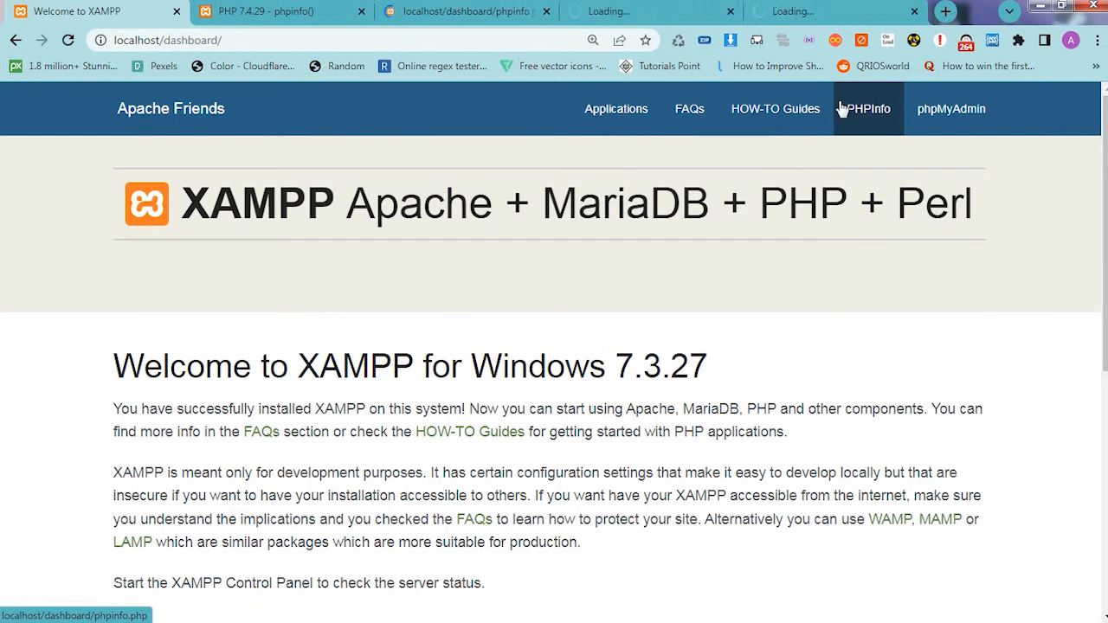
pyautogui.middleClick(767, 8)
pyautogui.middleClick(606, 11)
pyautogui.middleClick(416, 11)
# - Go back to the phpinfo page and examine the PHP version in its heading
pyautogui.click(290, 9)
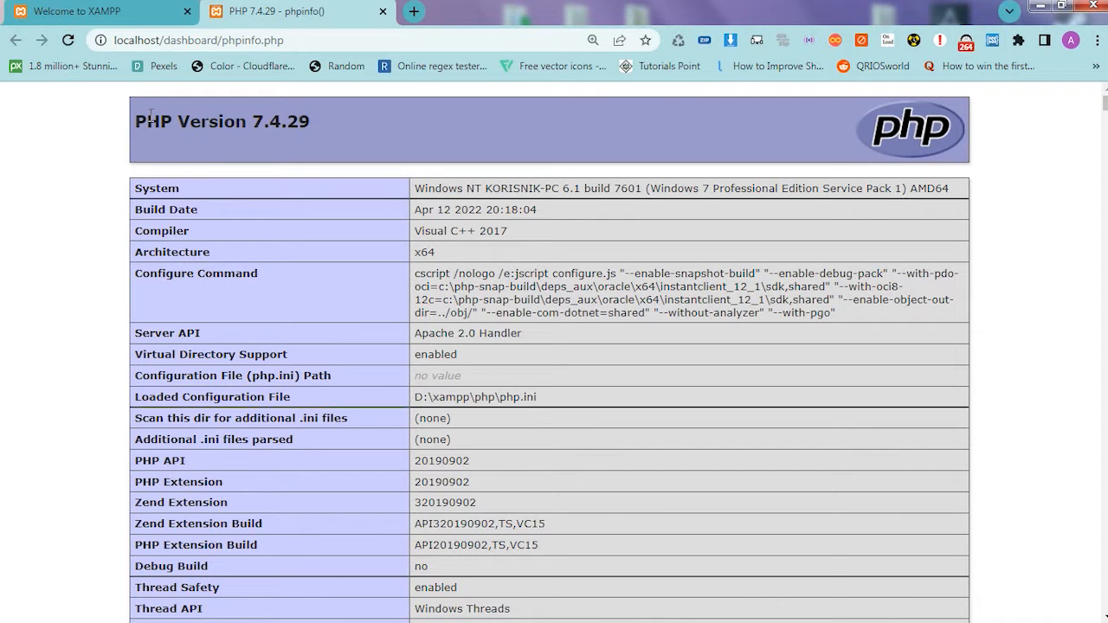
pyautogui.moveTo(136, 119); pyautogui.dragTo(312, 126)
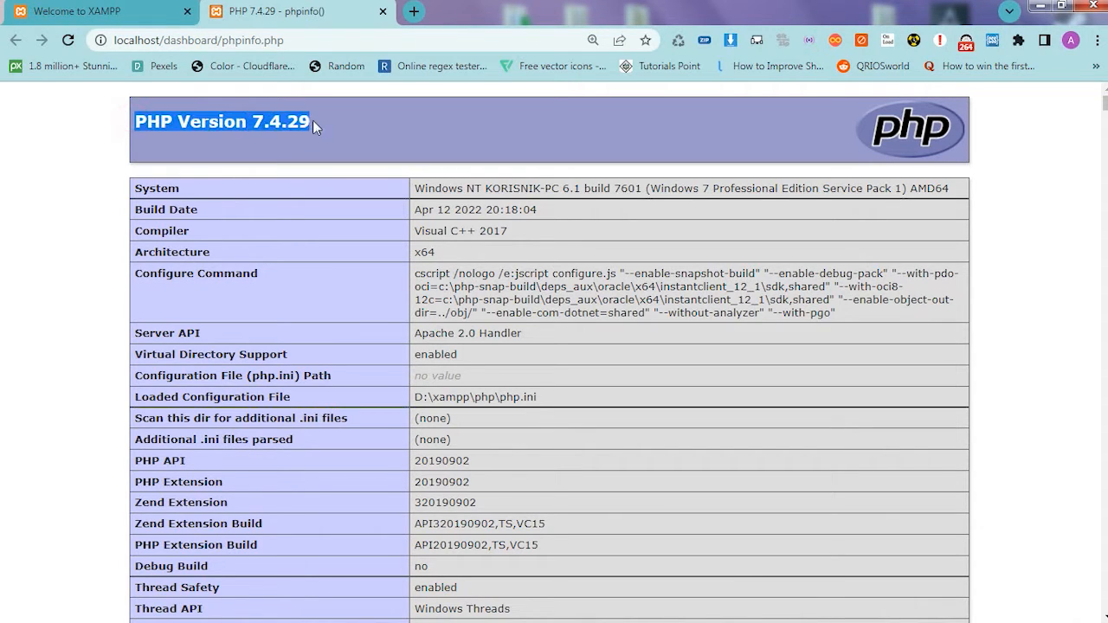
pyautogui.click(320, 128)
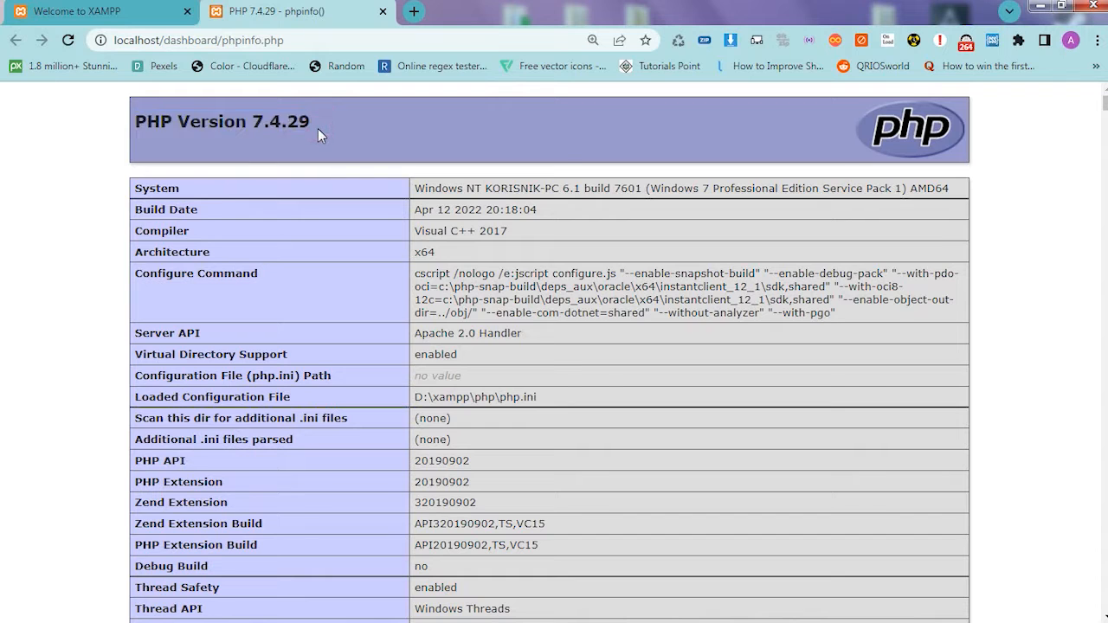
# - Open phpMyAdmin from the XAMPP dashboard in a new tab and view its main page
pyautogui.click(118, 9)
pyautogui.click(952, 108)
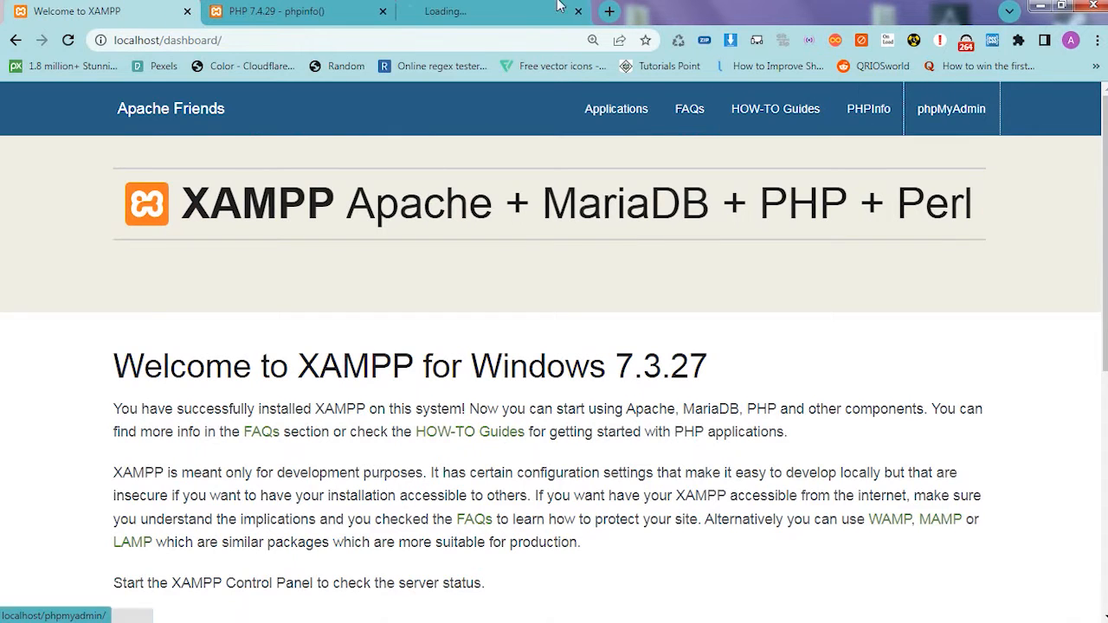
pyautogui.click(558, 9)
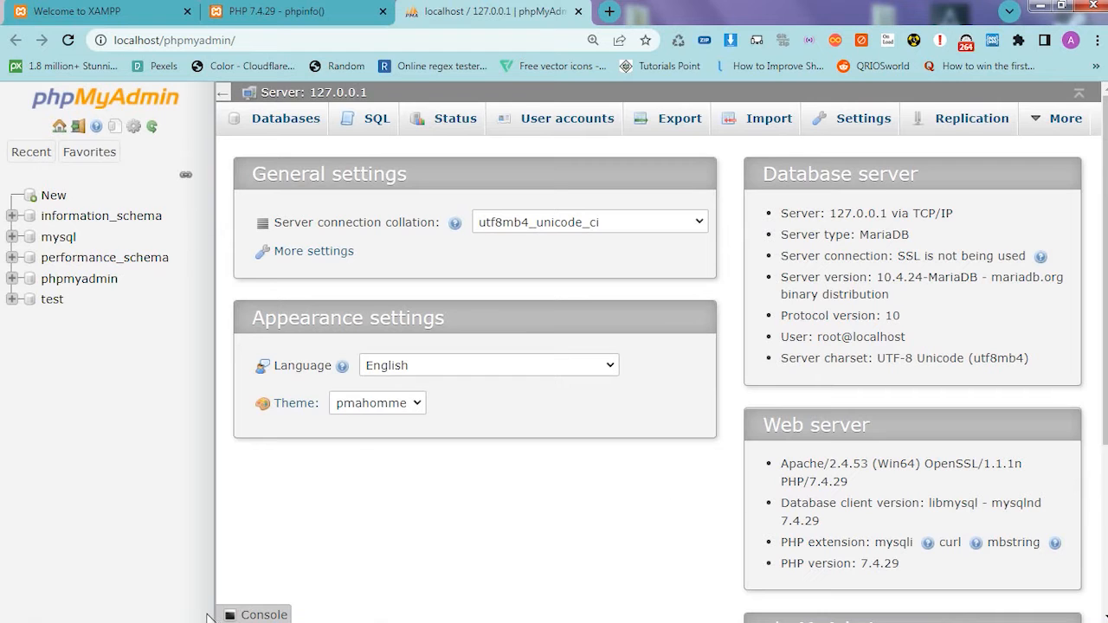
# - Bring up the XAMPP Control Panel over the browser and stop the MySQL module
pyautogui.moveTo(271, 610)
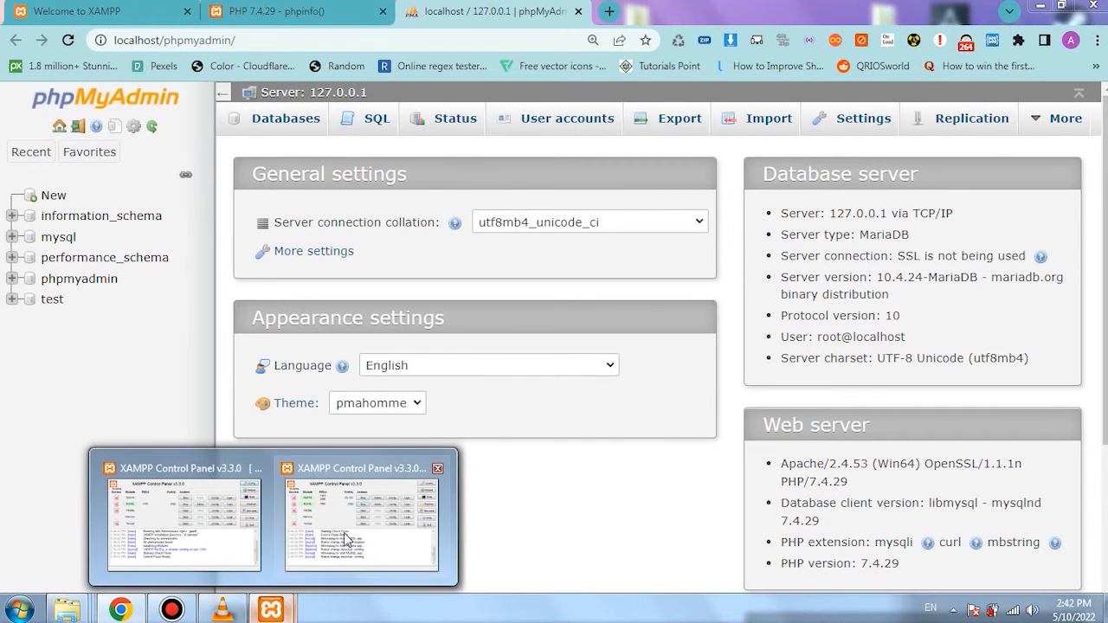
pyautogui.click(346, 538)
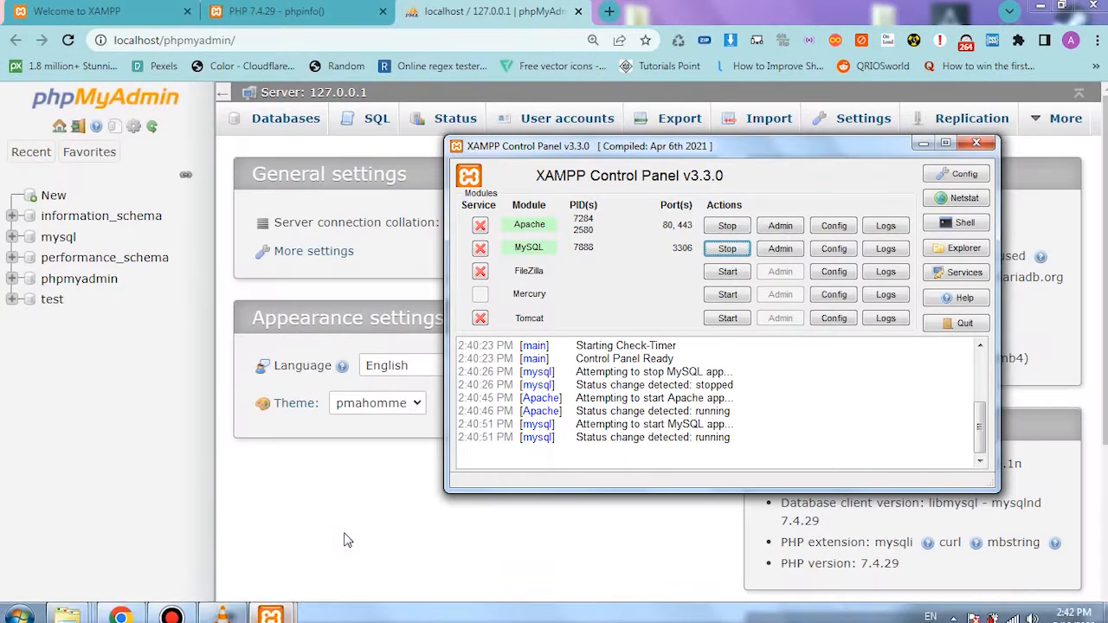
pyautogui.click(728, 250)
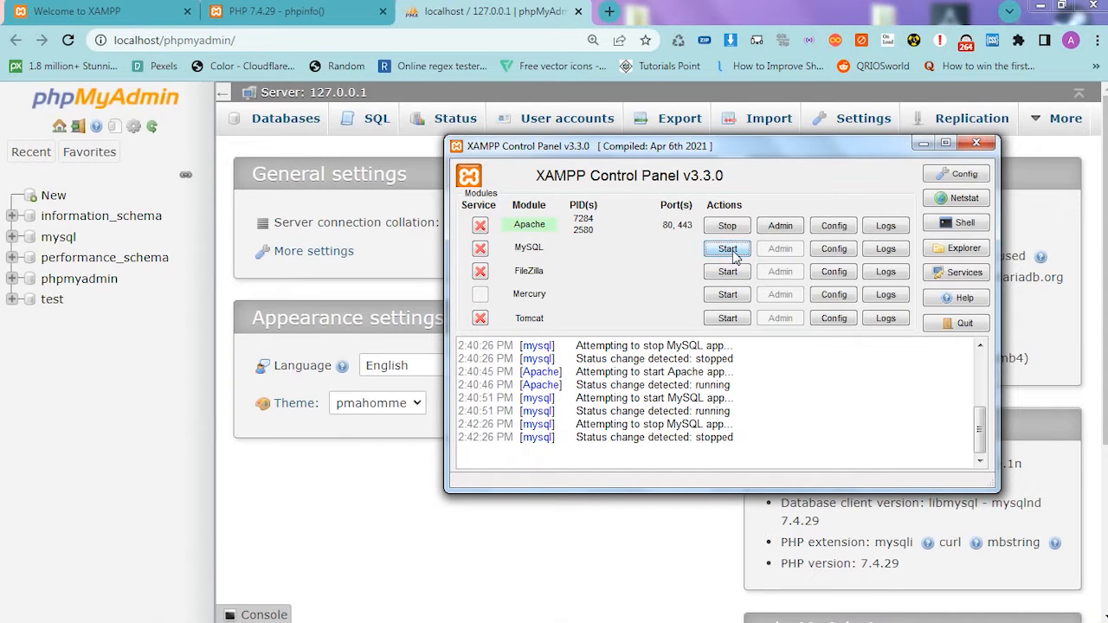
# - Reload the phpMyAdmin page in the browser with MySQL stopped, view the response, and retry the connection
pyautogui.click(425, 21)
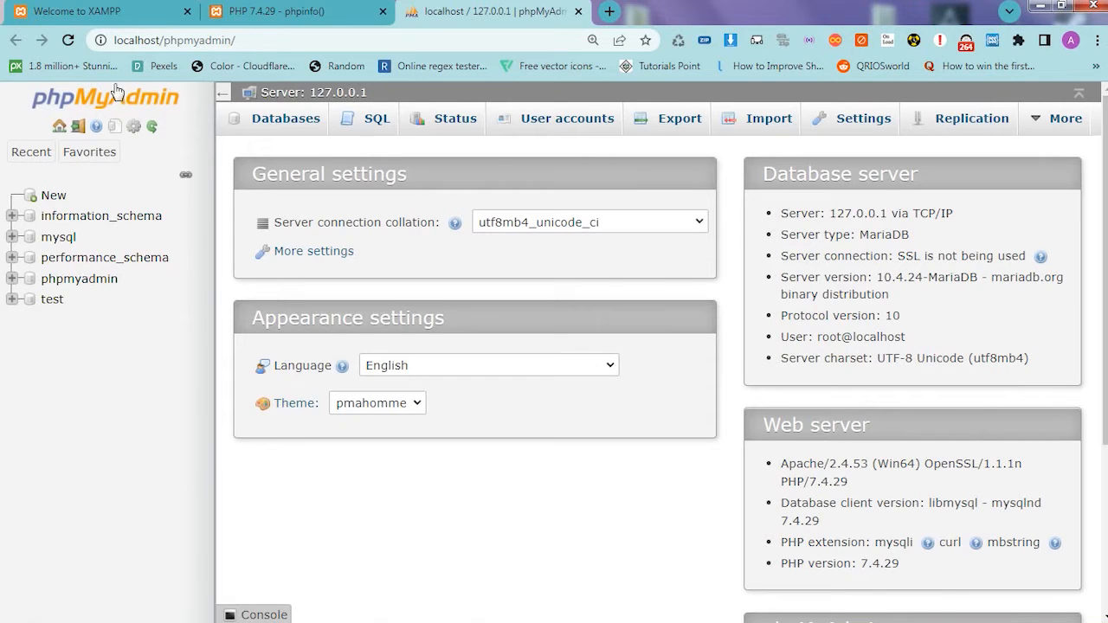
pyautogui.click(68, 41)
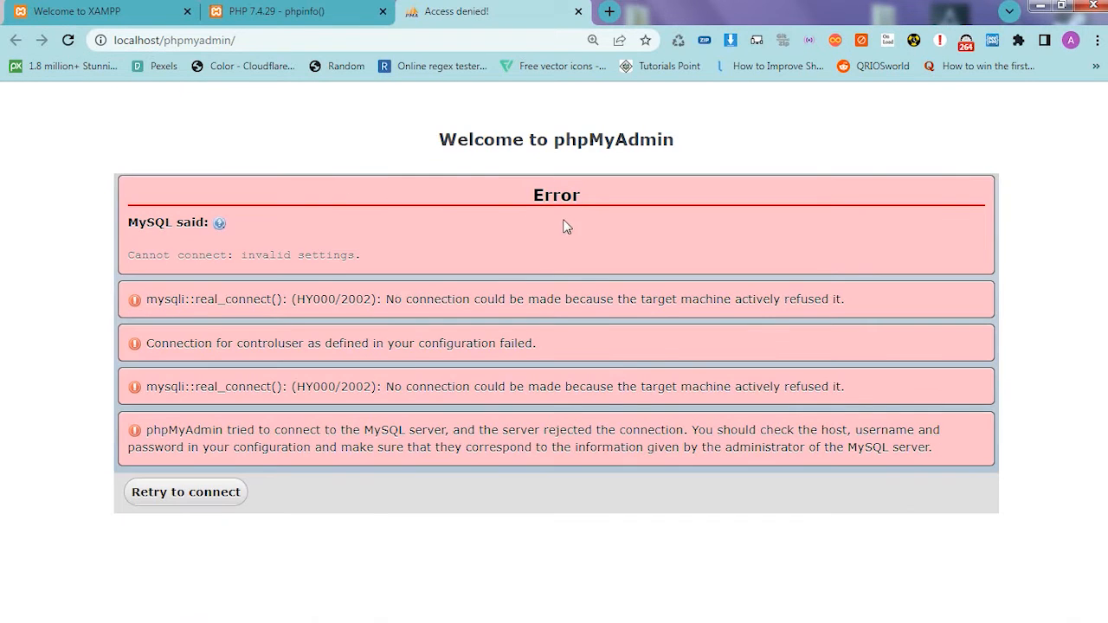
pyautogui.moveTo(548, 196); pyautogui.dragTo(534, 200)
pyautogui.click(461, 190)
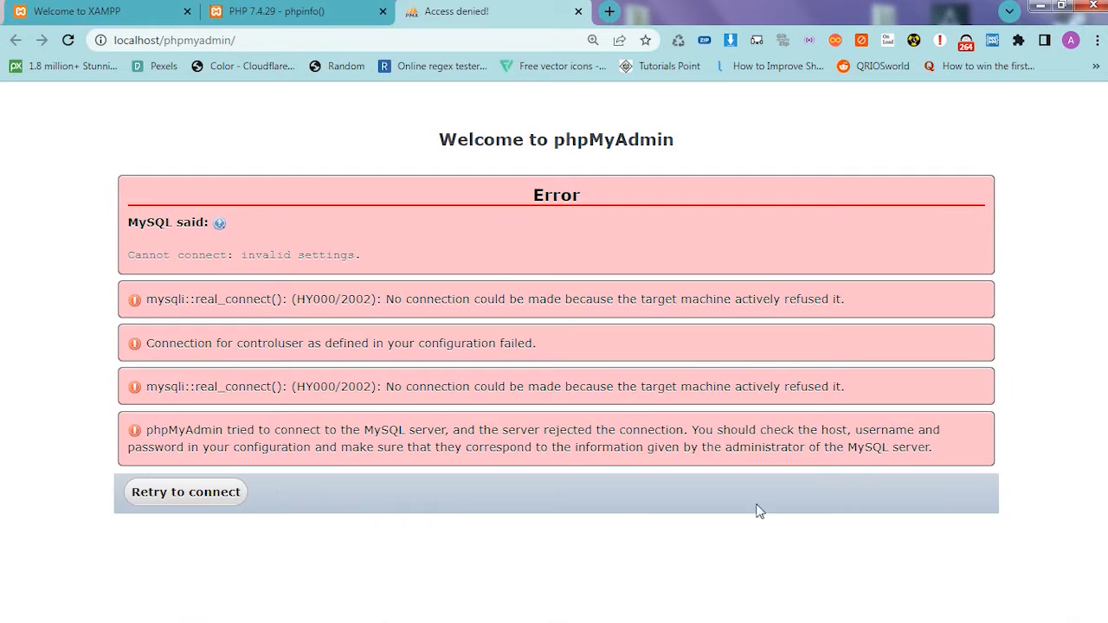
pyautogui.click(212, 502)
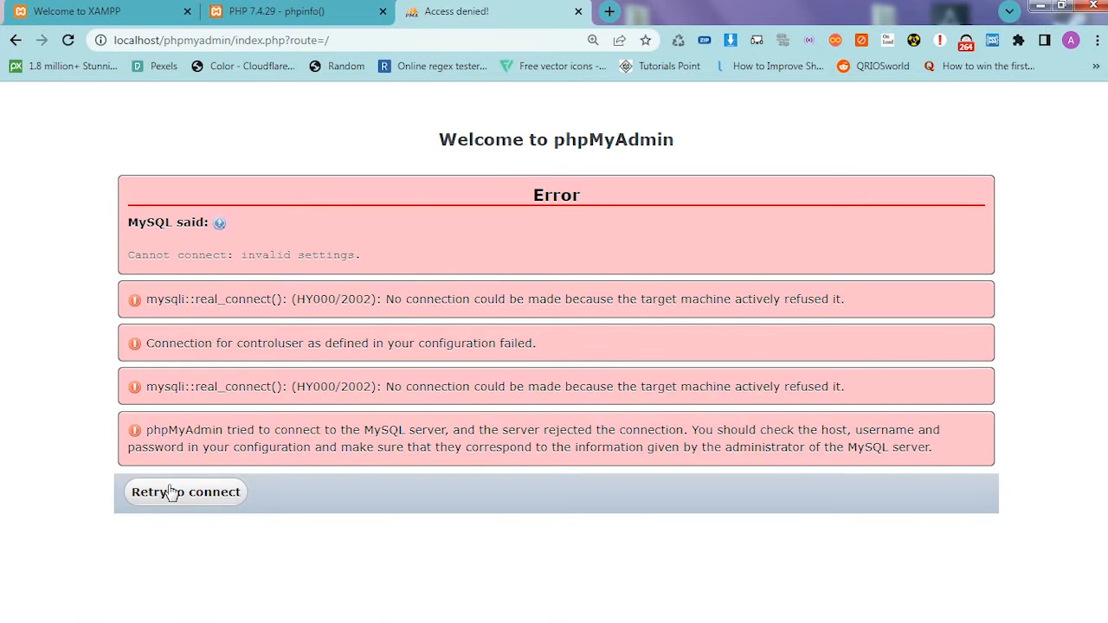
pyautogui.click(171, 492)
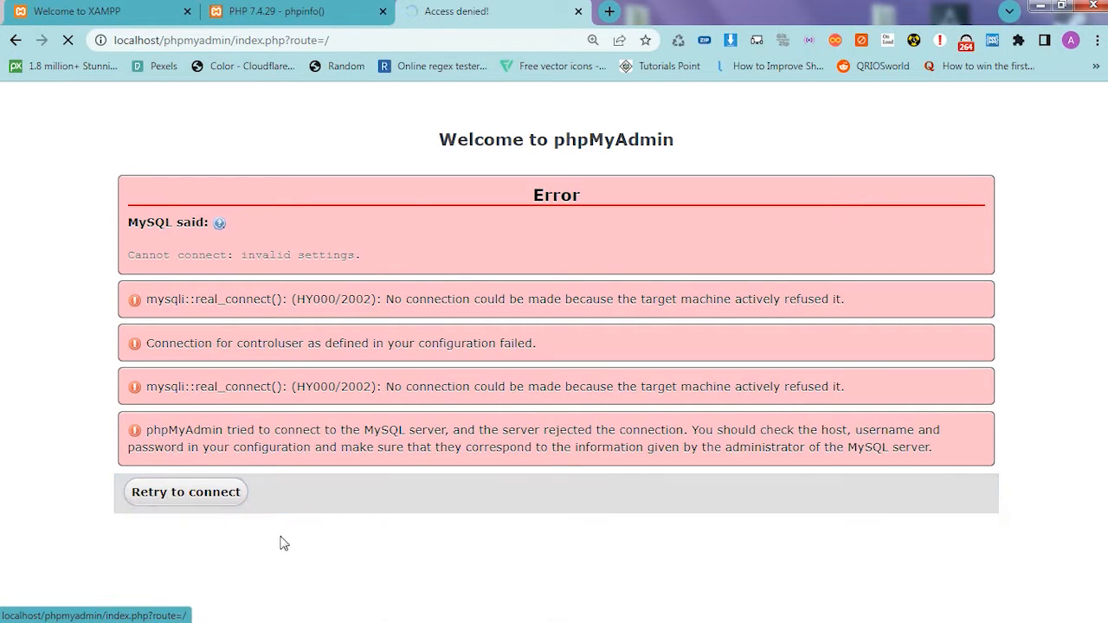
# - Bring the XAMPP Control Panel back up over the browser and start the MySQL module again
pyautogui.moveTo(271, 610)
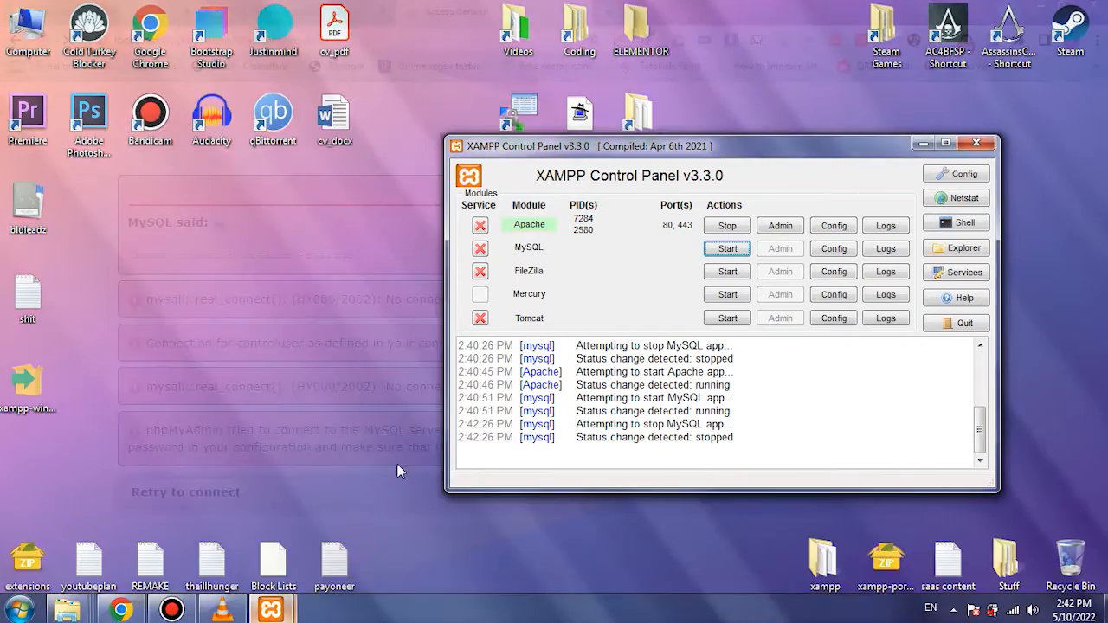
pyautogui.click(358, 553)
pyautogui.click(727, 249)
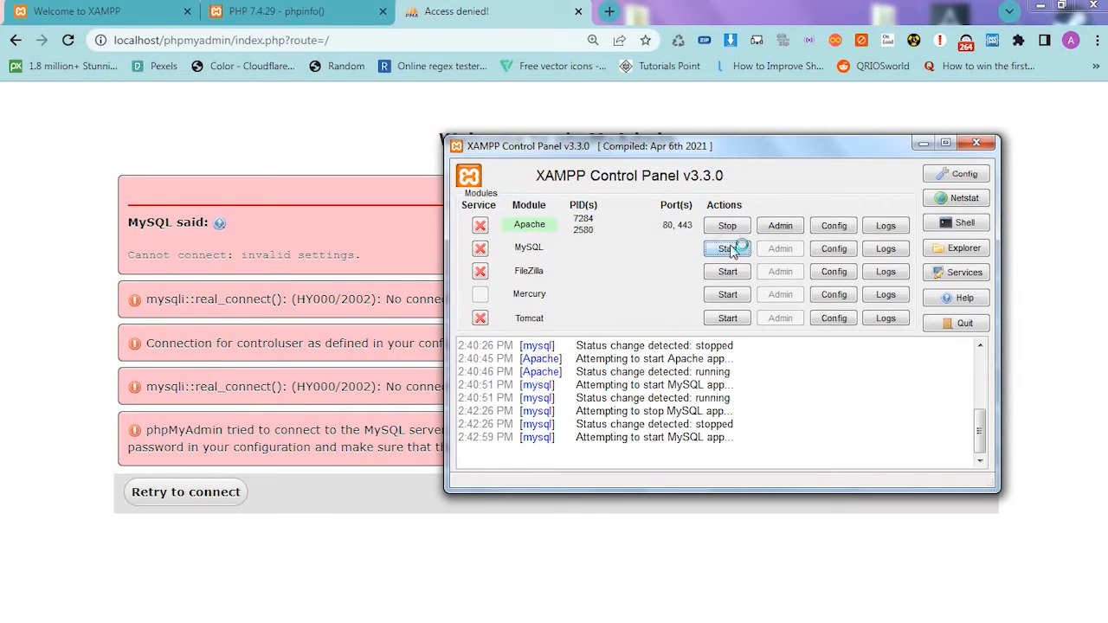
# - Bring up the duplicate XAMPP Control Panel window, check its log, and close that extra window
pyautogui.moveTo(260, 609)
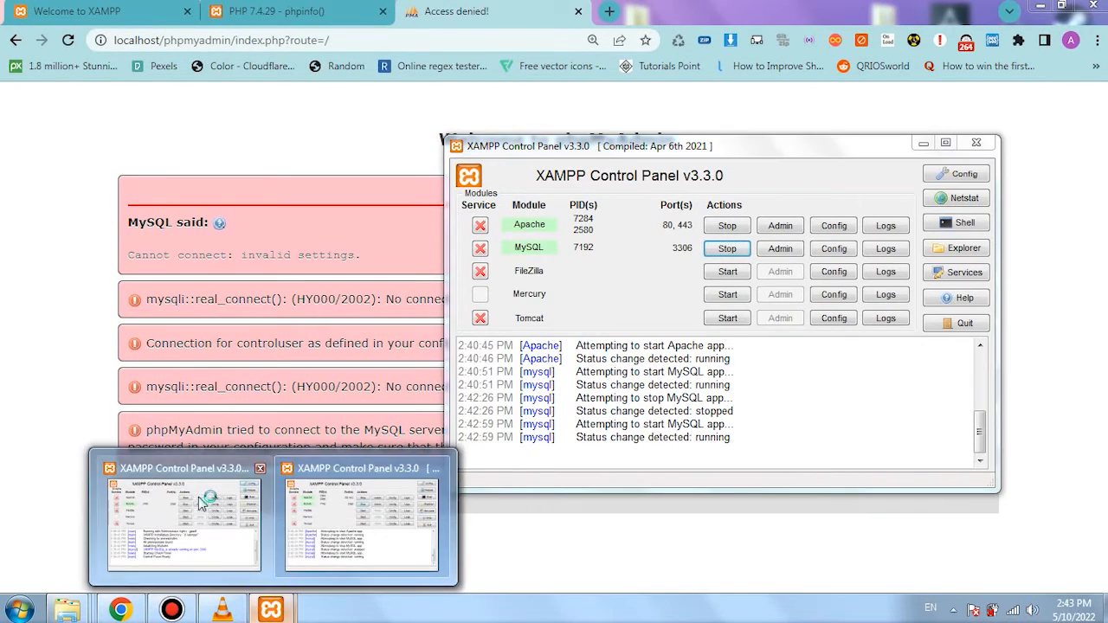
pyautogui.moveTo(201, 508)
pyautogui.click(208, 506)
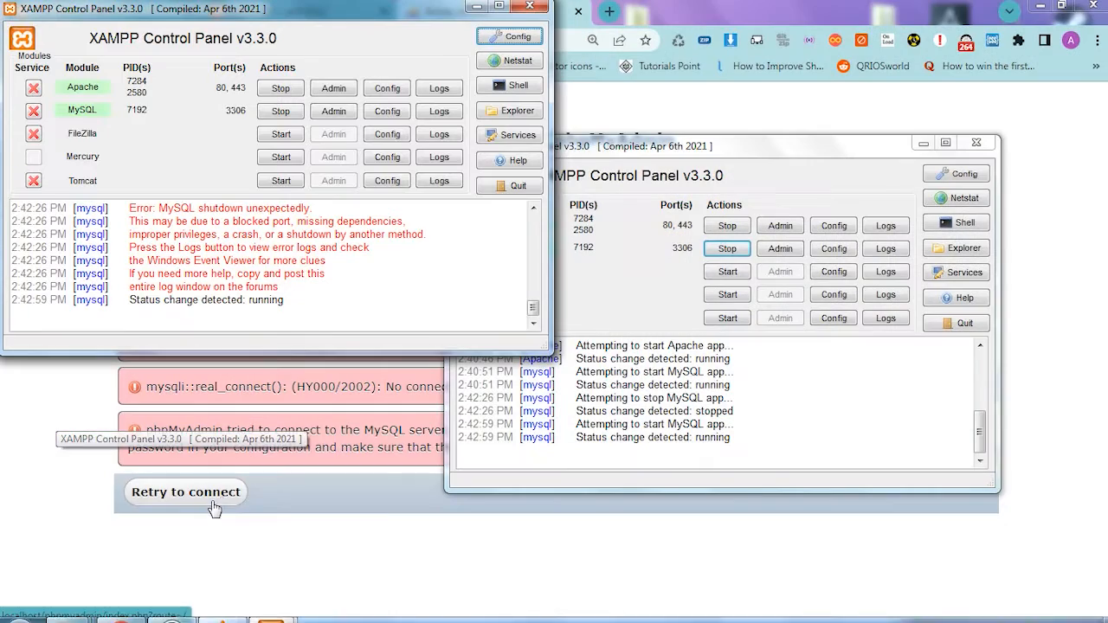
pyautogui.click(477, 8)
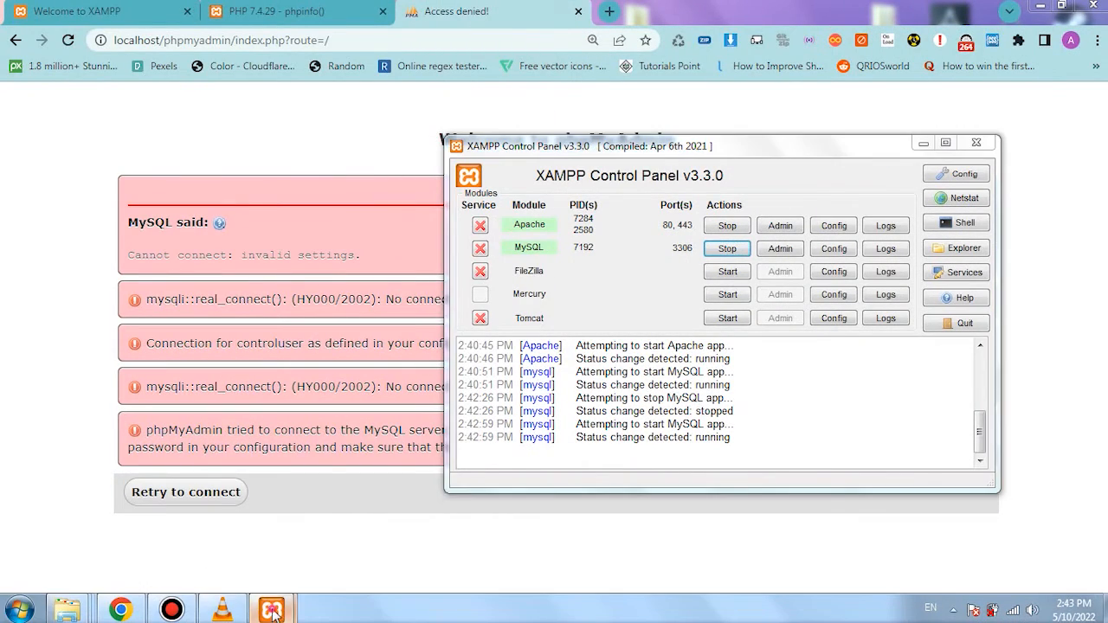
pyautogui.moveTo(269, 609)
pyautogui.middleClick(197, 503)
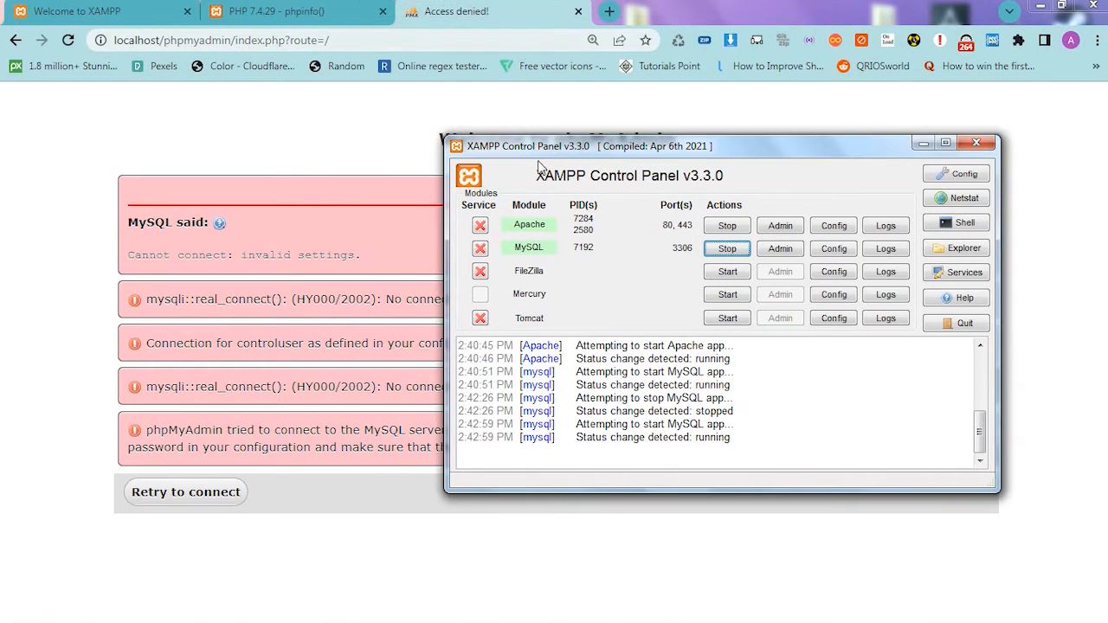
# - Shorten the browser address to localhost/phpmyadmin and load the phpMyAdmin main page
pyautogui.moveTo(238, 40); pyautogui.dragTo(463, 39)
pyautogui.write('=')
pyautogui.press('BackSpace')
pyautogui.press('BackSpace')
pyautogui.press('BackSpace')
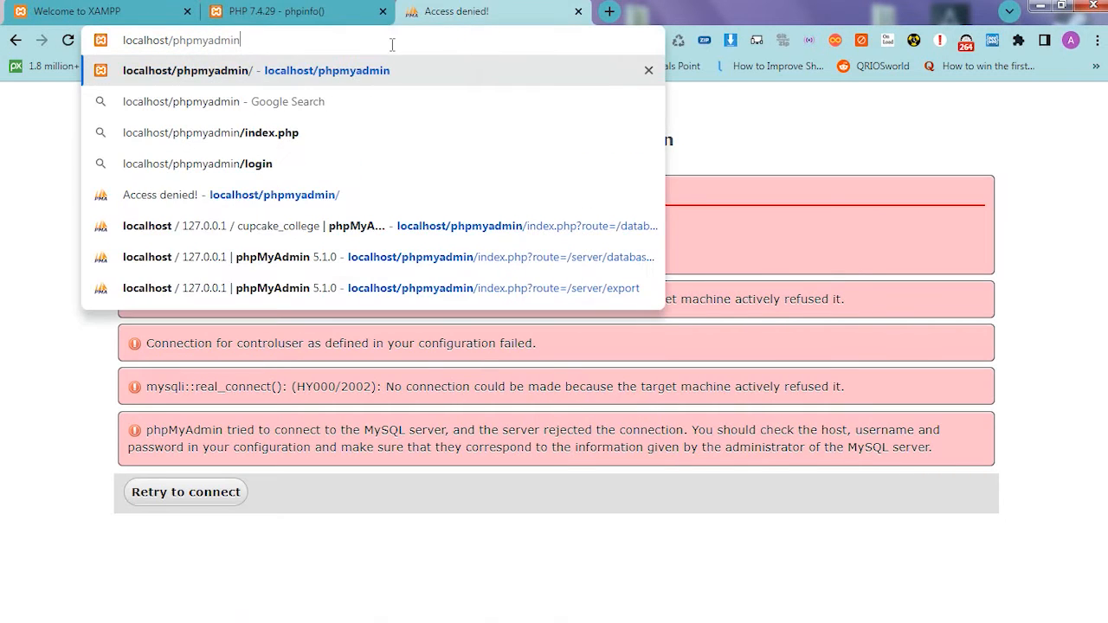
pyautogui.press('Return')
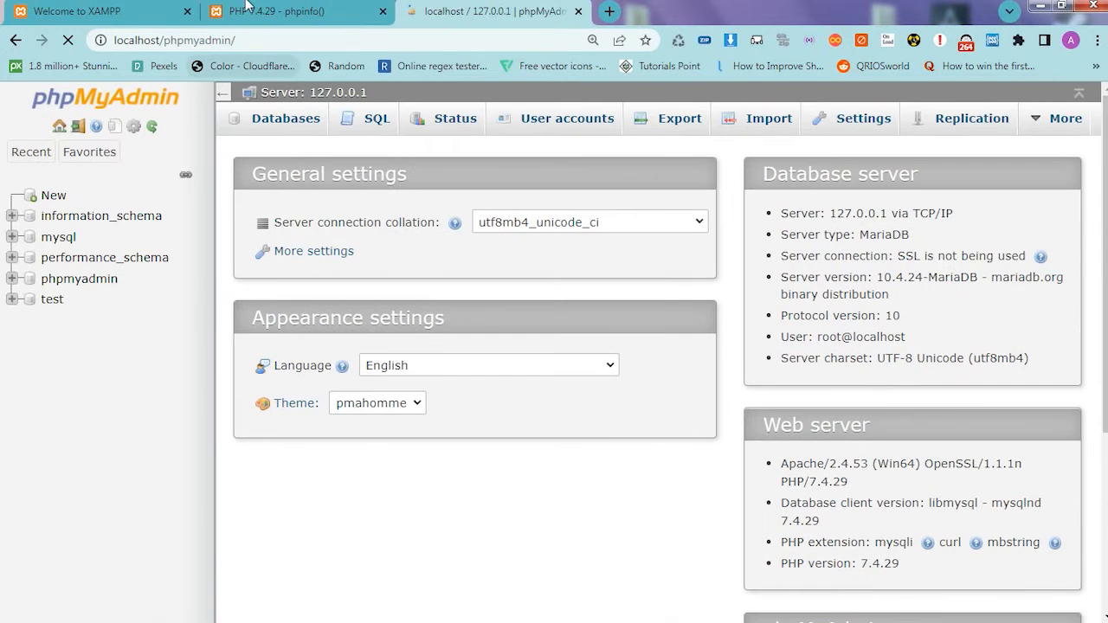
# - Show the phpinfo page in the browser and stop the Apache module from the XAMPP Control Panel
pyautogui.click(251, 7)
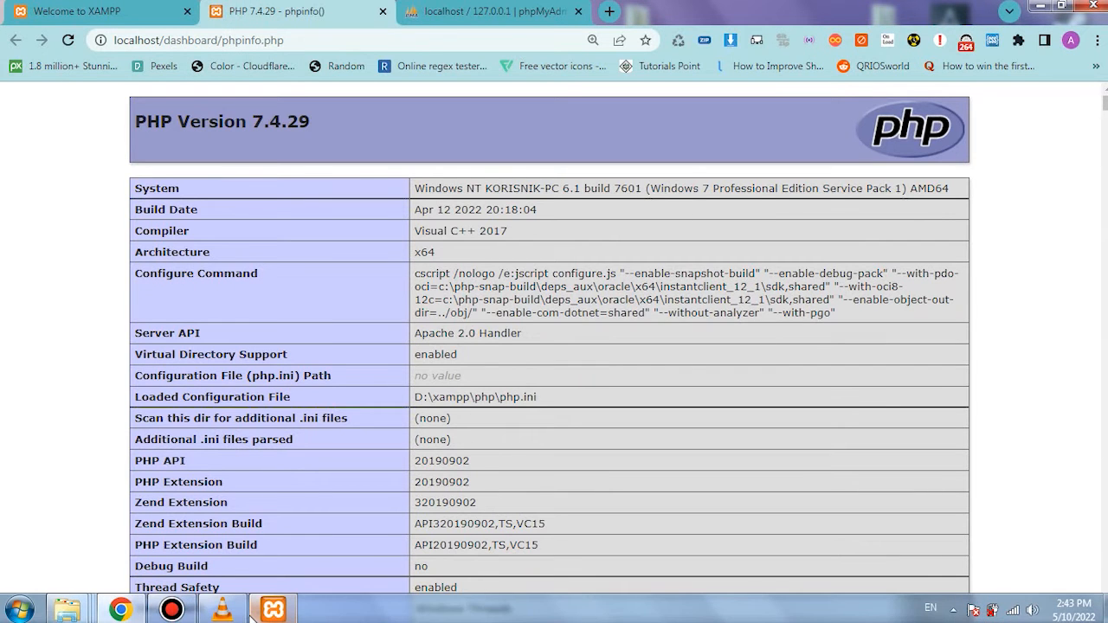
pyautogui.click(277, 611)
pyautogui.click(725, 227)
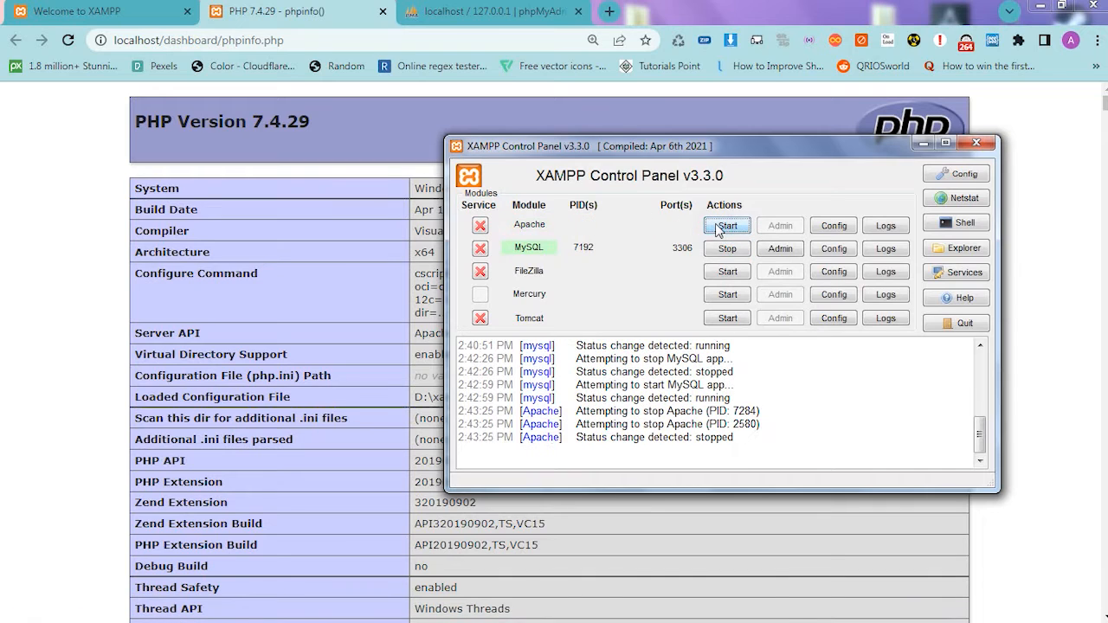
# - Reload the phpinfo and phpMyAdmin pages with Apache stopped and examine how the browser responds
pyautogui.click(364, 7)
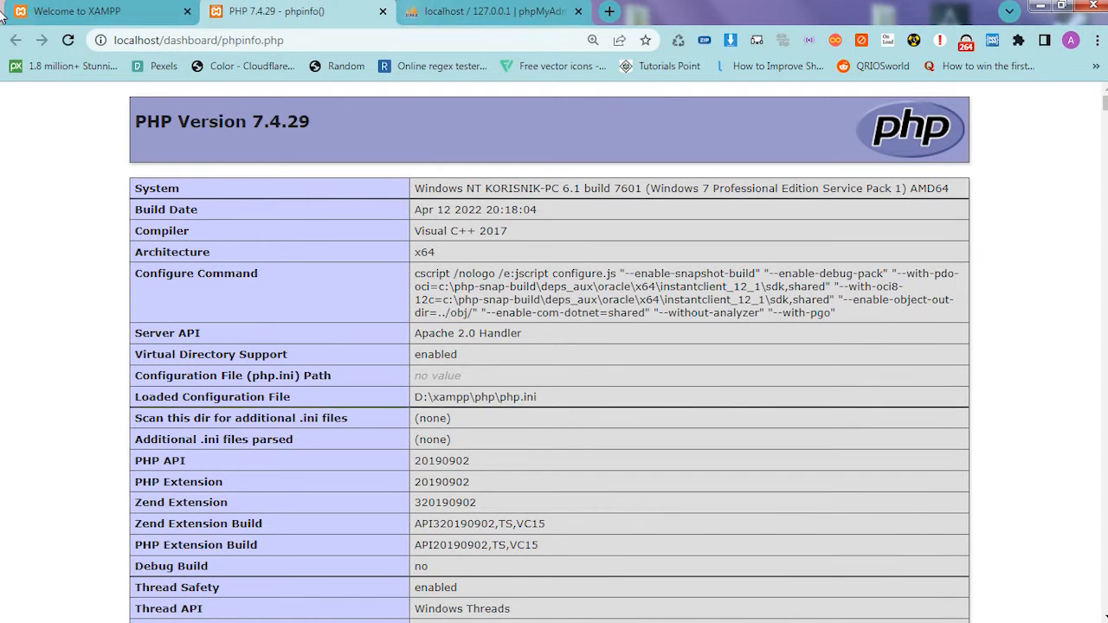
pyautogui.click(68, 40)
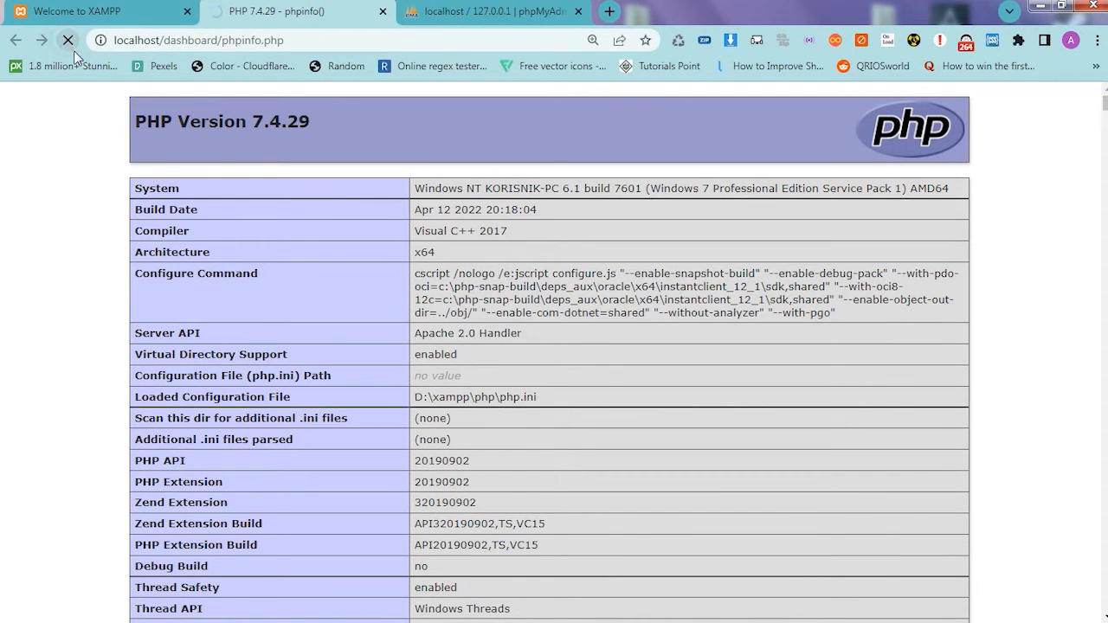
pyautogui.moveTo(157, 40); pyautogui.dragTo(112, 41)
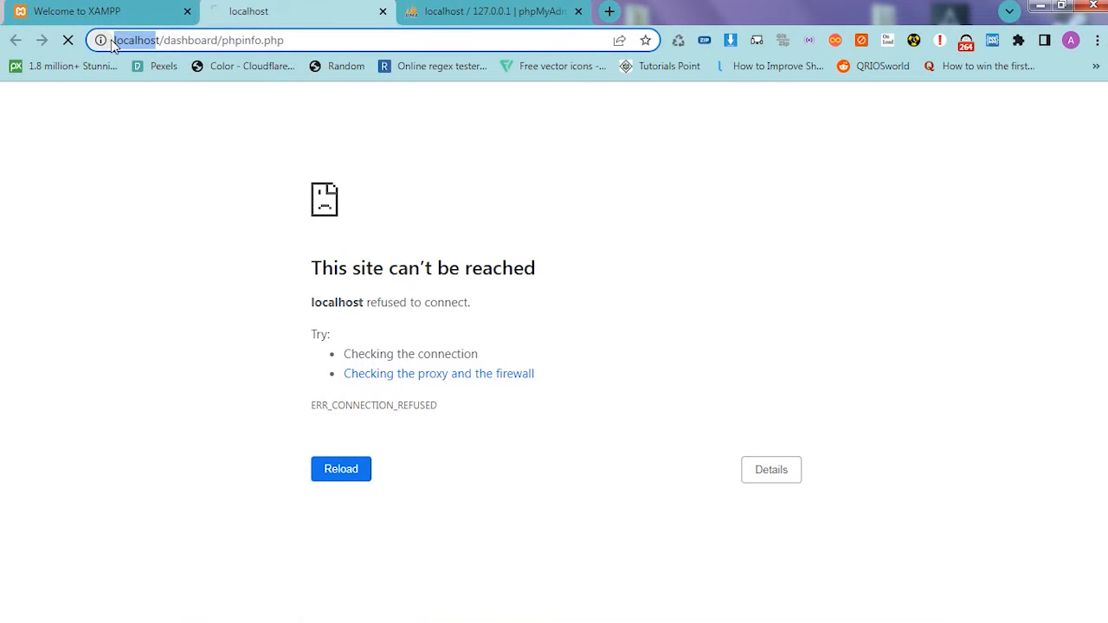
pyautogui.click(485, 11)
pyautogui.click(68, 40)
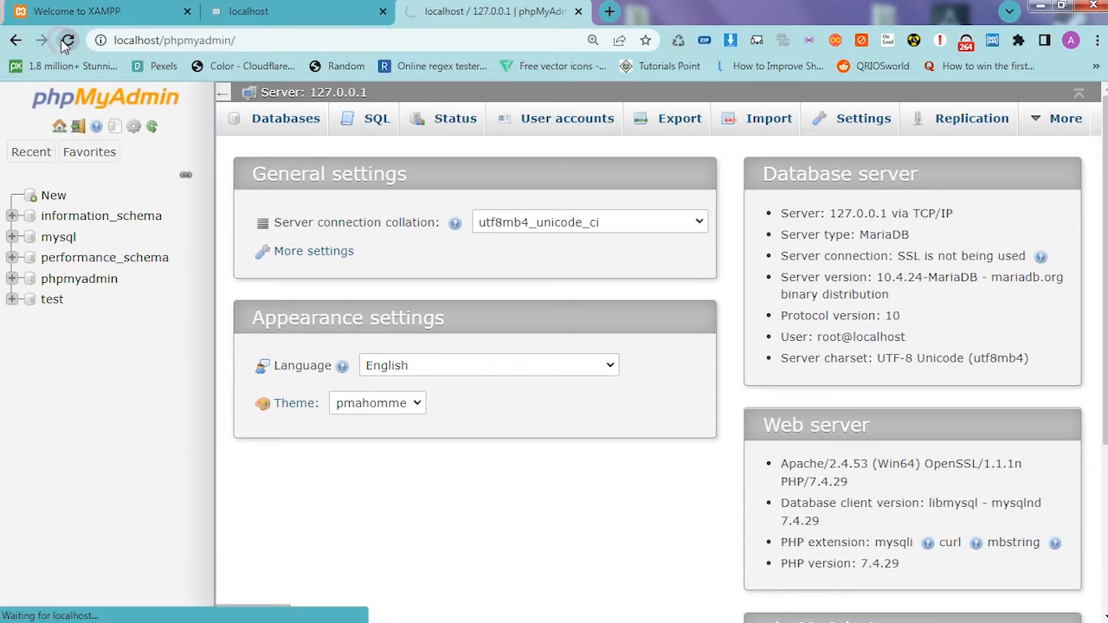
pyautogui.click(68, 40)
pyautogui.moveTo(317, 268); pyautogui.dragTo(566, 271)
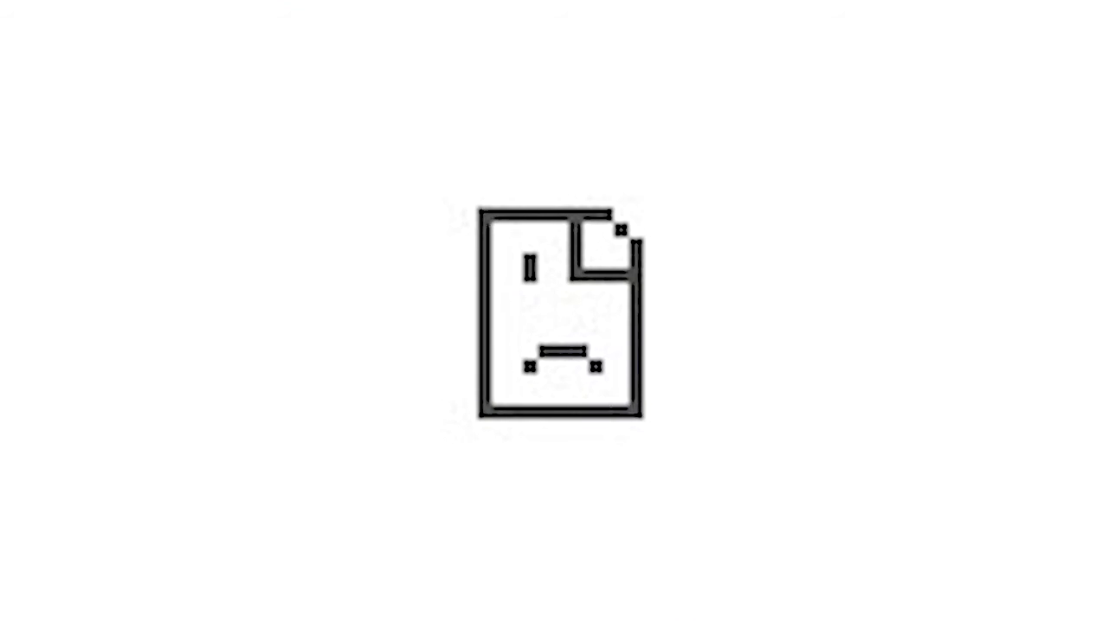
# - Go to the XAMPP dashboard page and start the Apache module again from the Control Panel
pyautogui.click(78, 11)
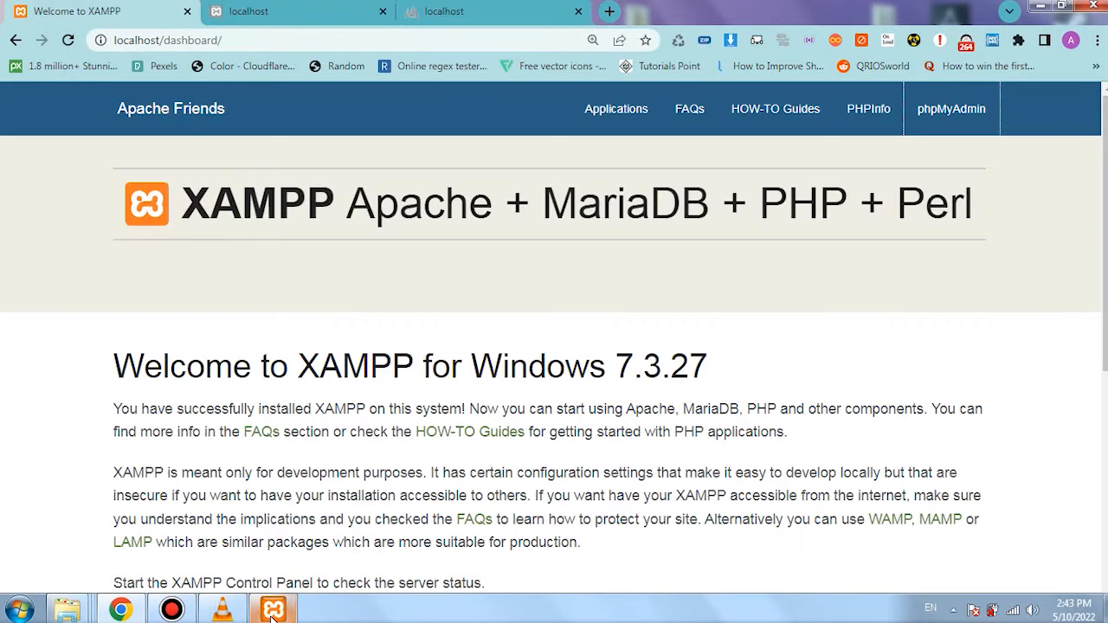
pyautogui.click(271, 610)
pyautogui.click(727, 225)
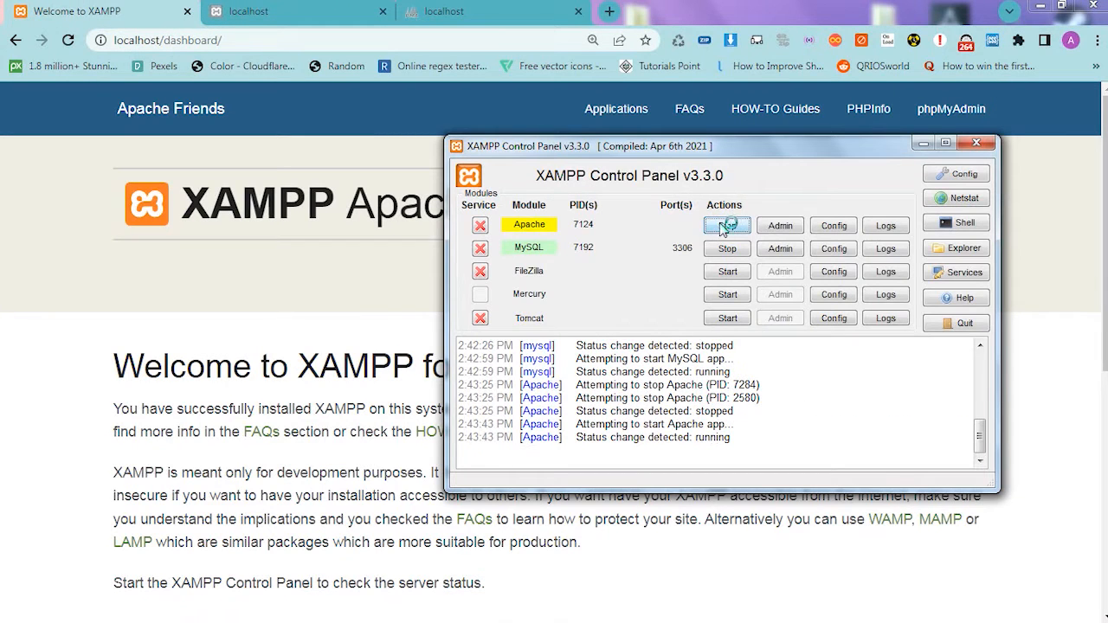
# - Reload the phpinfo and phpMyAdmin pages with Apache started, check both, and return to the XAMPP dashboard
pyautogui.click(235, 11)
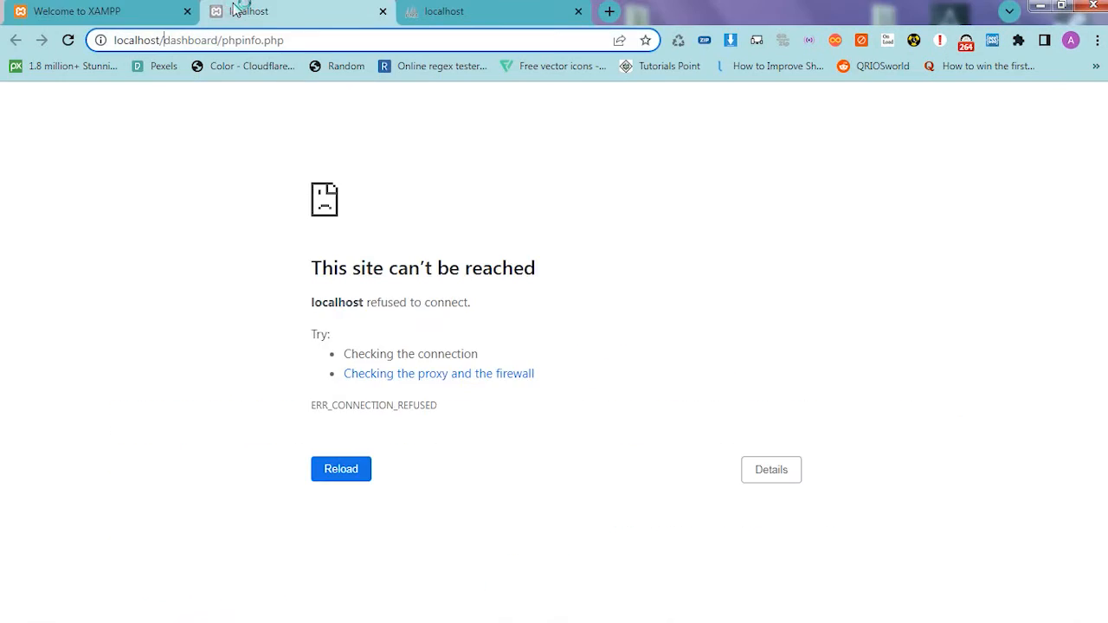
pyautogui.click(68, 40)
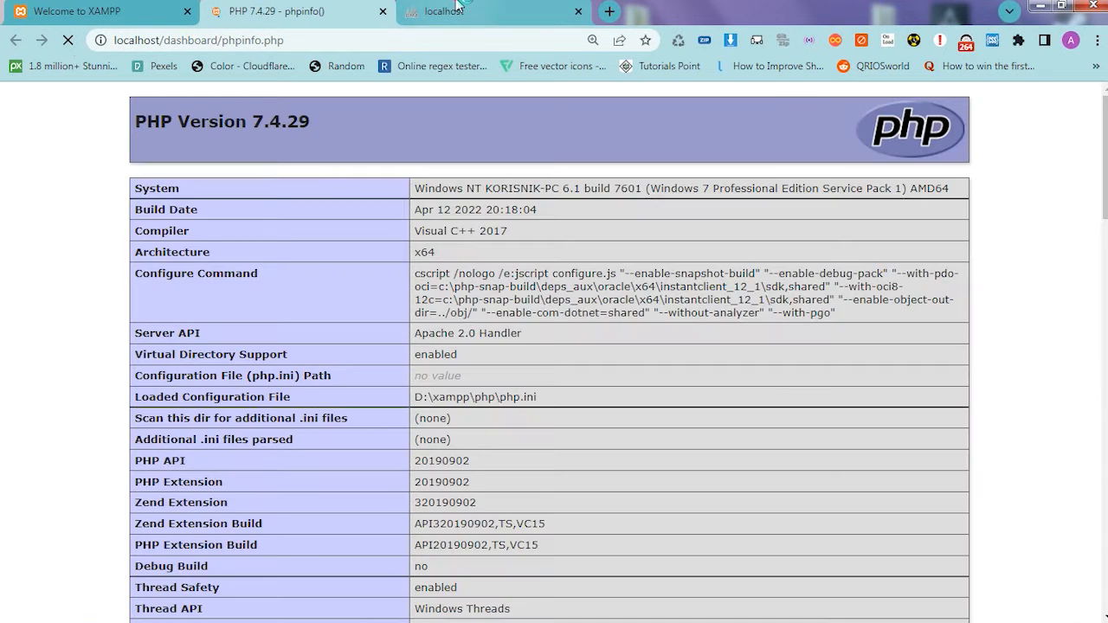
pyautogui.click(452, 10)
pyautogui.click(67, 41)
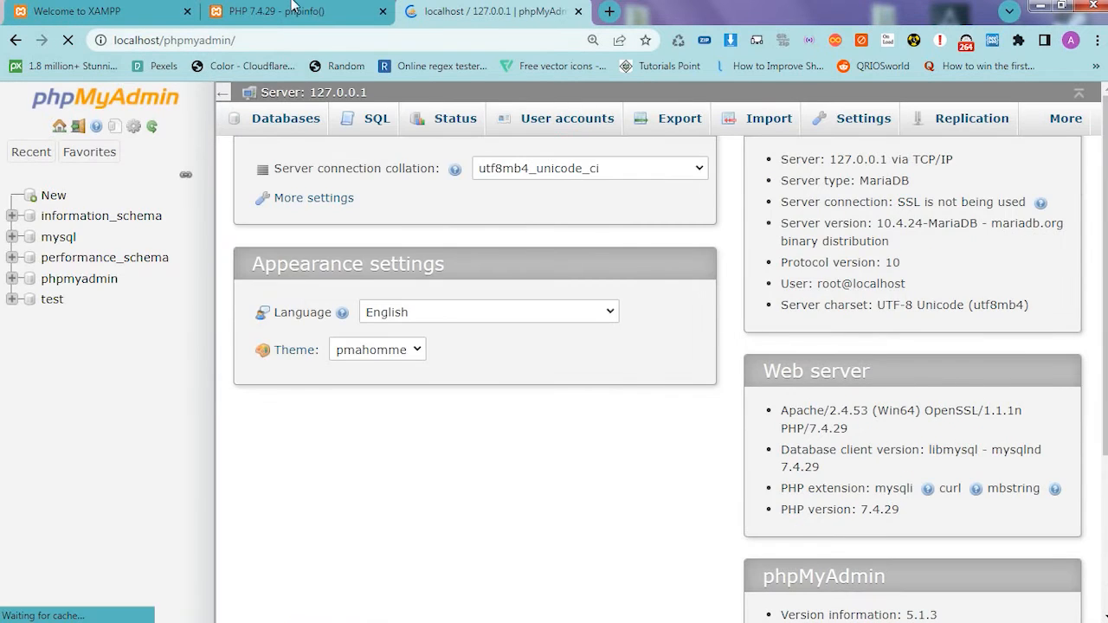
pyautogui.click(294, 9)
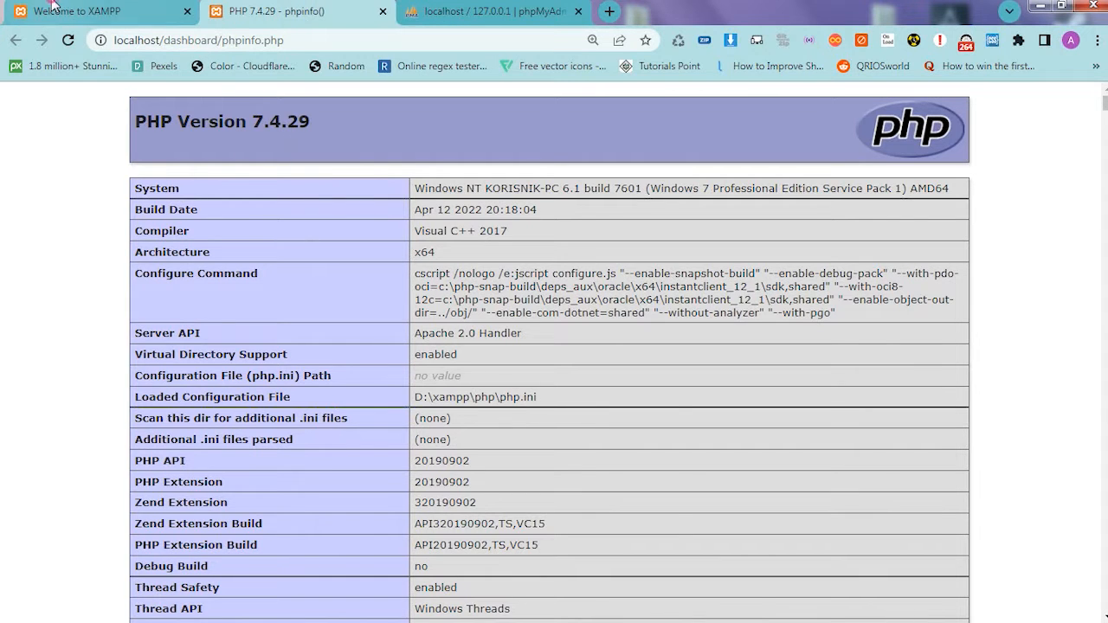
pyautogui.click(86, 10)
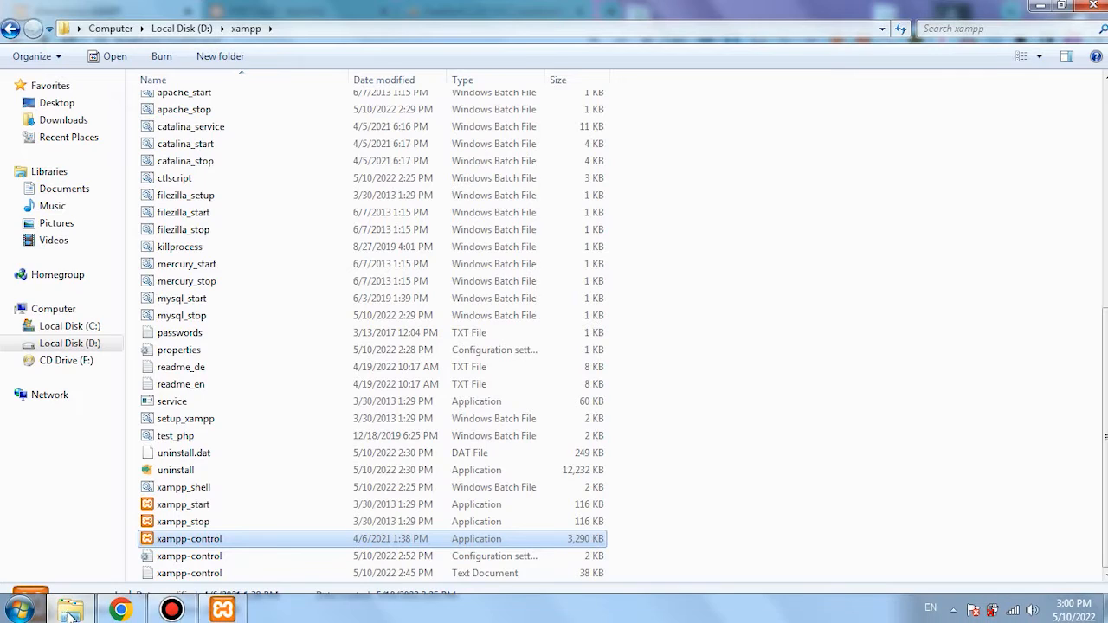
# - Go through the XAMPP dashboard, phpinfo and phpMyAdmin pages once more in the browser
pyautogui.click(118, 610)
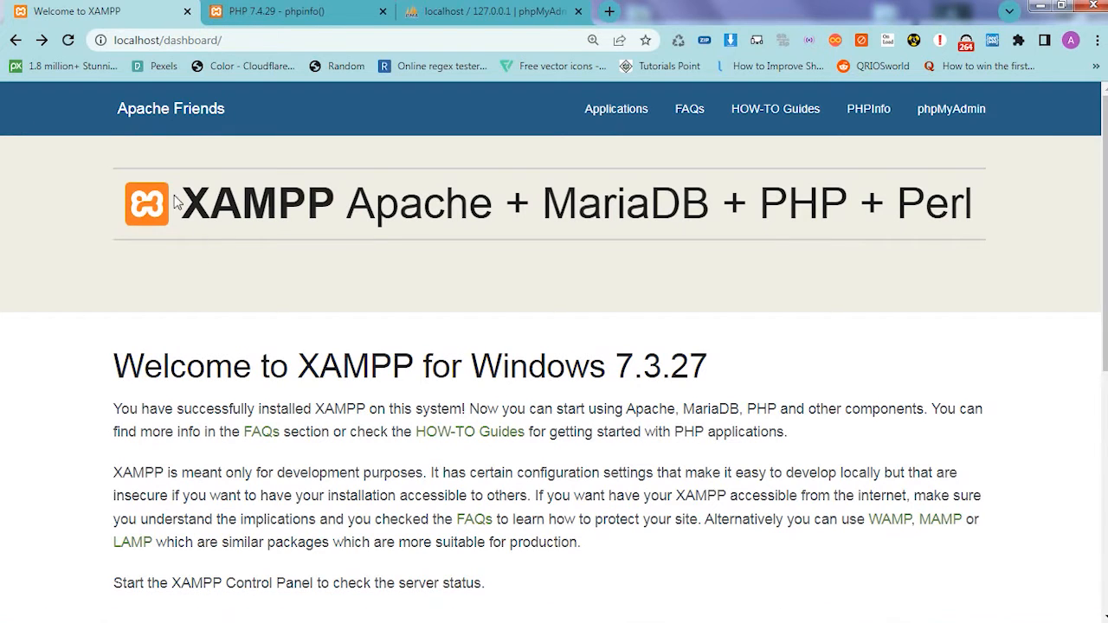
pyautogui.click(295, 10)
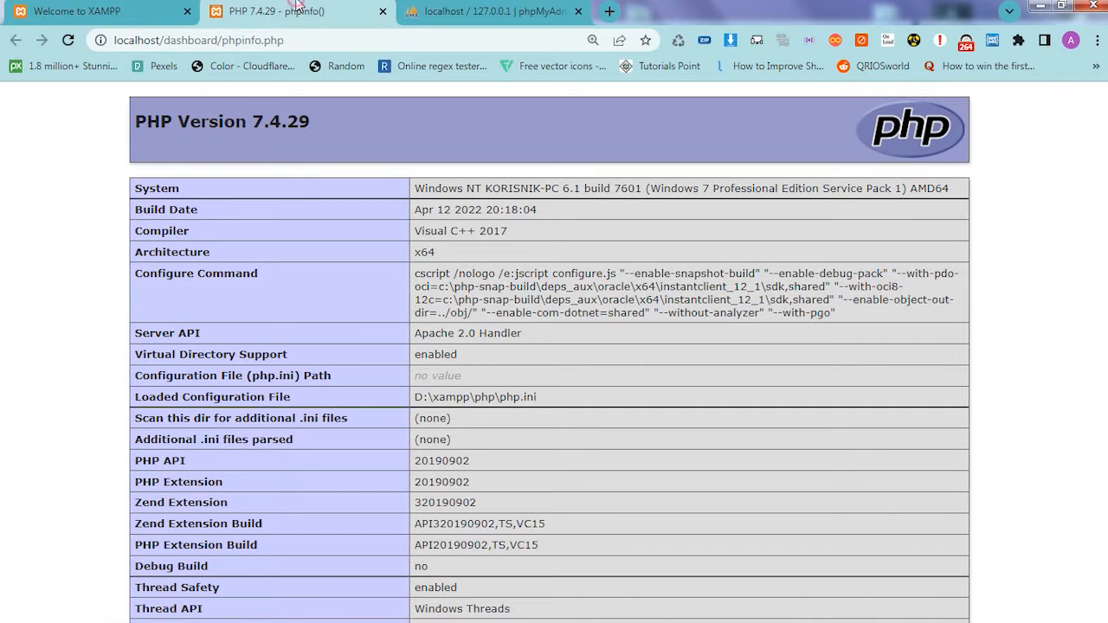
pyautogui.click(493, 10)
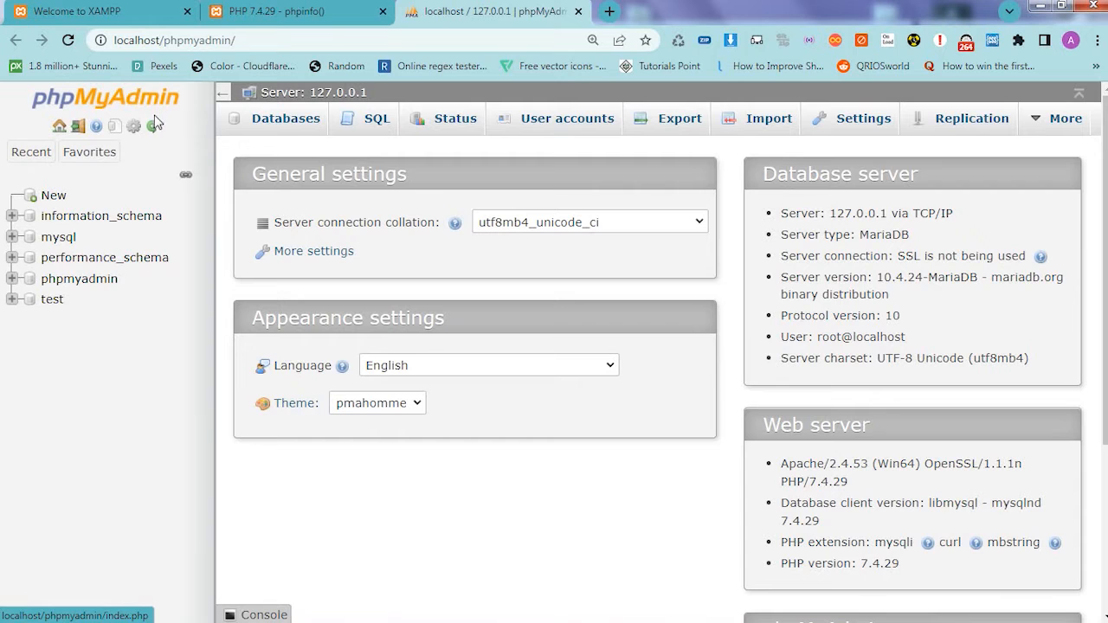
# - Switch to Windows Explorer and open the dashboard folder inside D:\xampp\htdocs
pyautogui.click(70, 612)
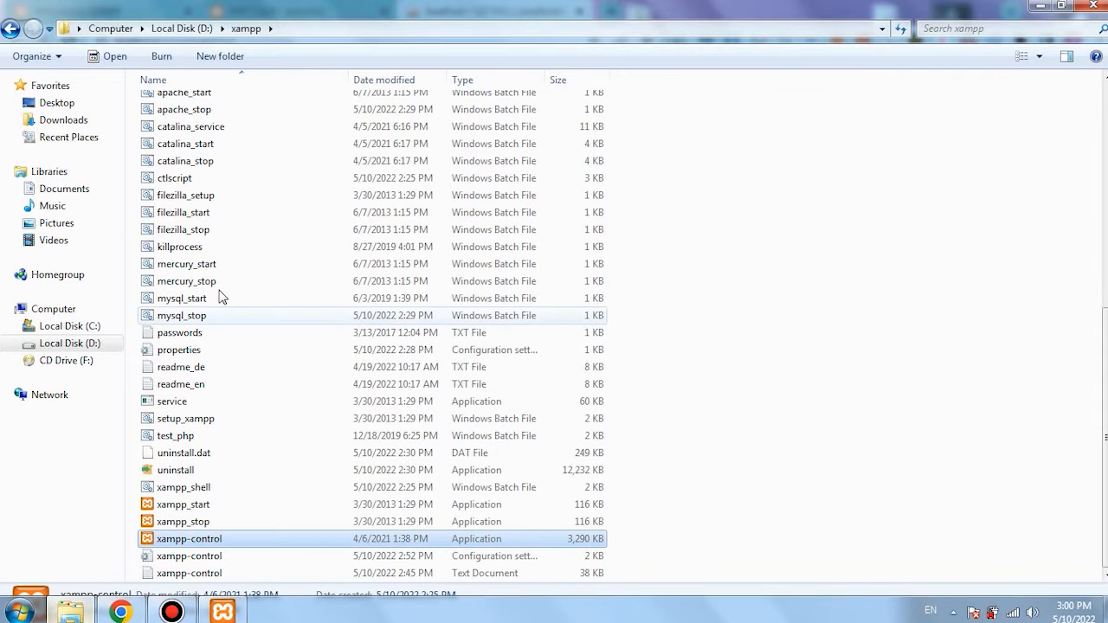
pyautogui.scroll(8, 189, 186)
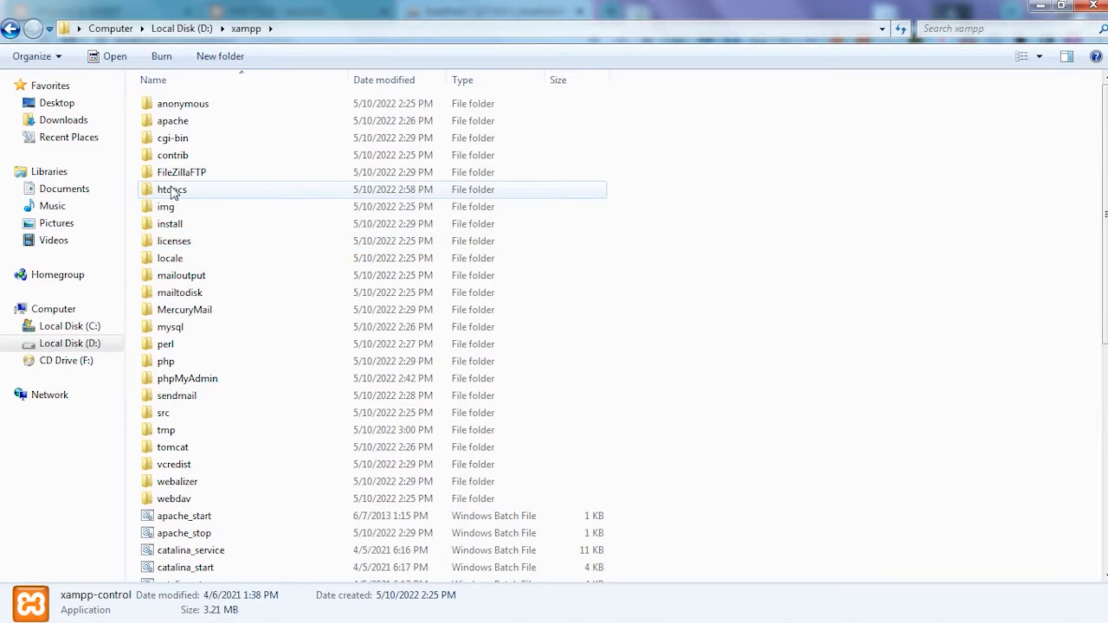
pyautogui.click(172, 192)
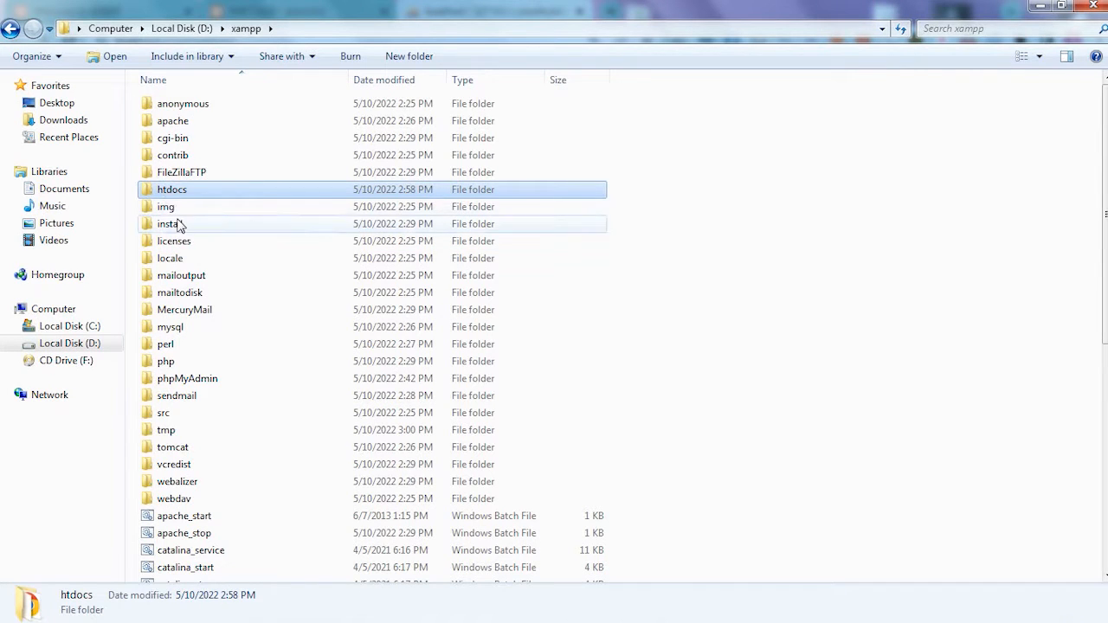
pyautogui.doubleClick(173, 190)
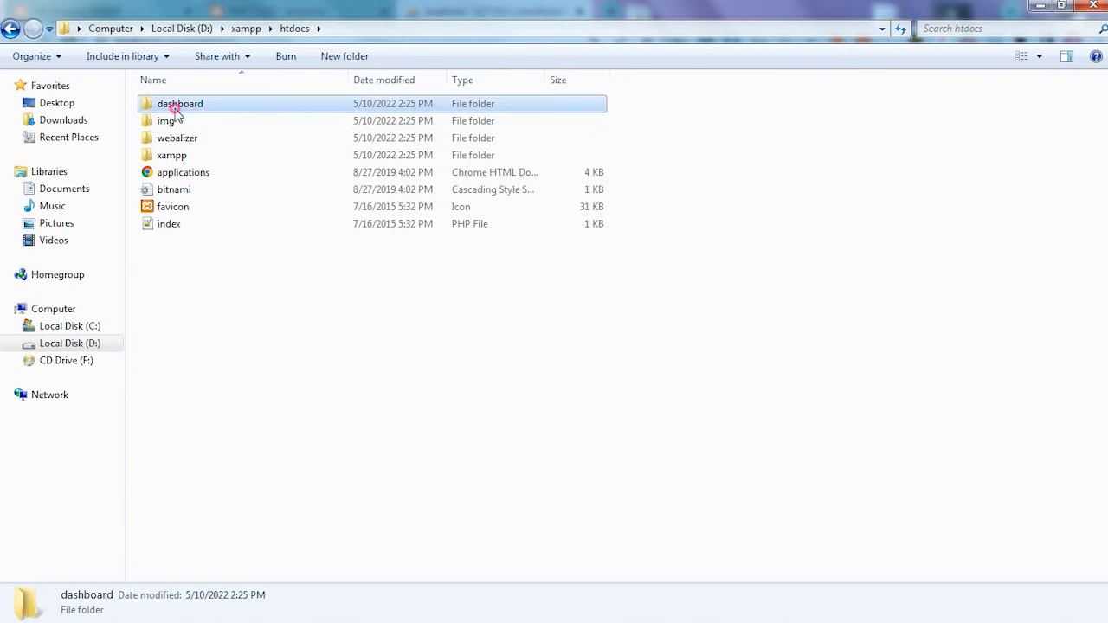
pyautogui.doubleClick(178, 108)
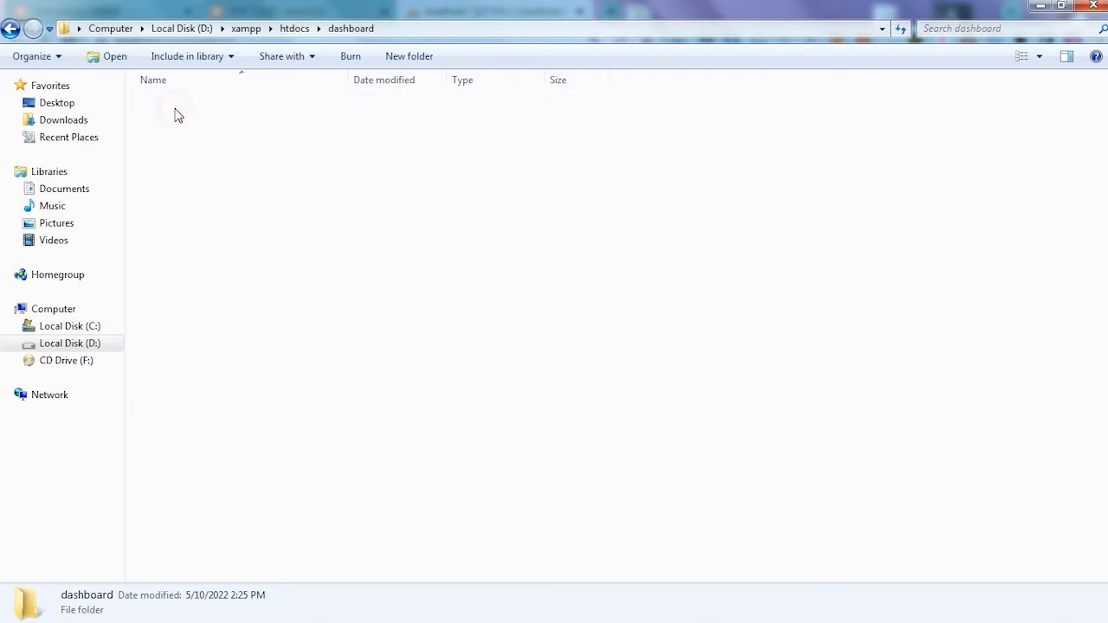
# - Return to the htdocs folder, check its index file, and switch to Chrome to view the XAMPP dashboard page
pyautogui.click(11, 28)
pyautogui.click(164, 228)
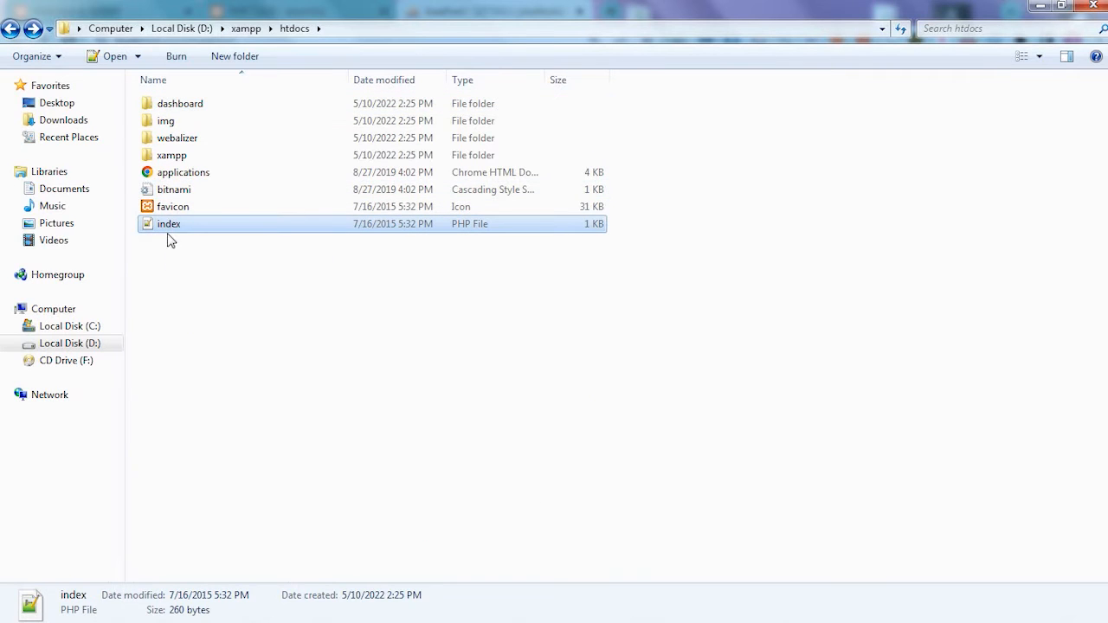
pyautogui.click(234, 314)
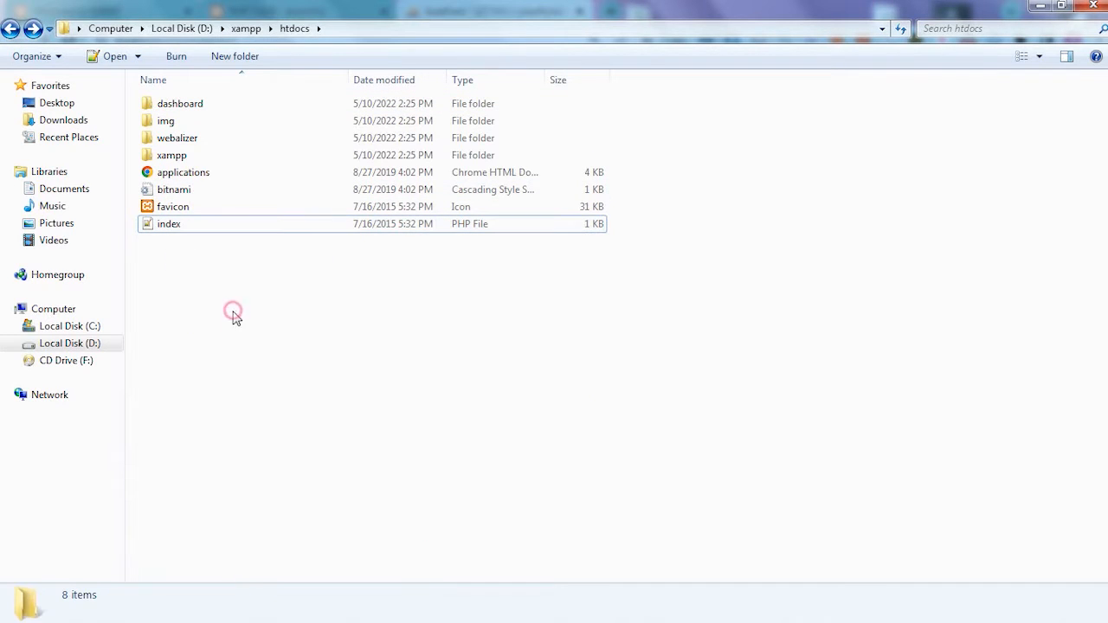
pyautogui.click(119, 610)
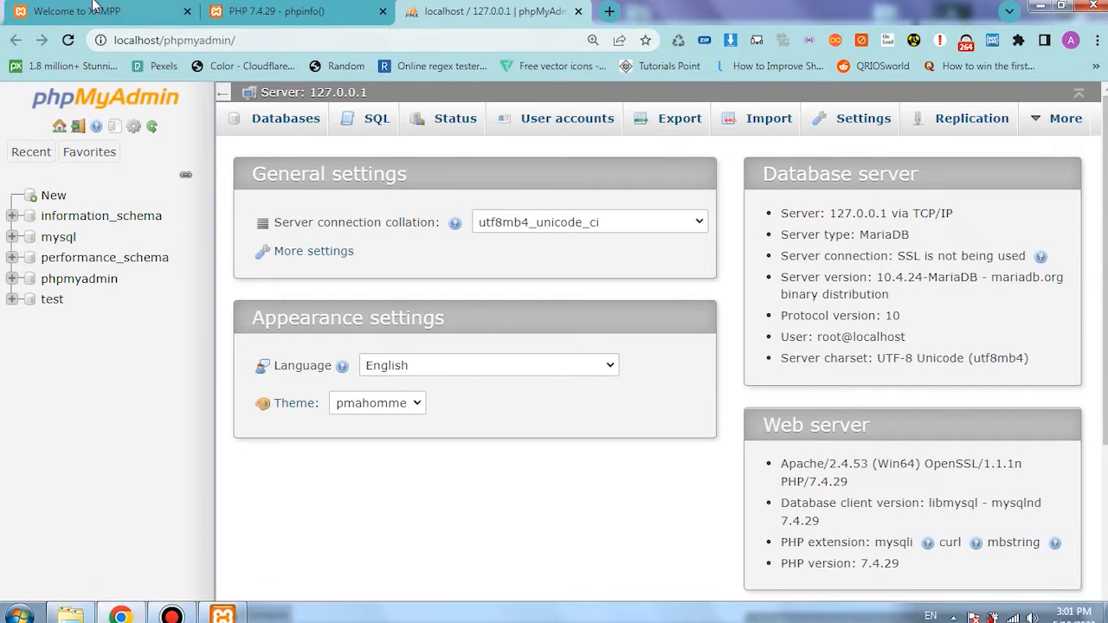
pyautogui.click(129, 11)
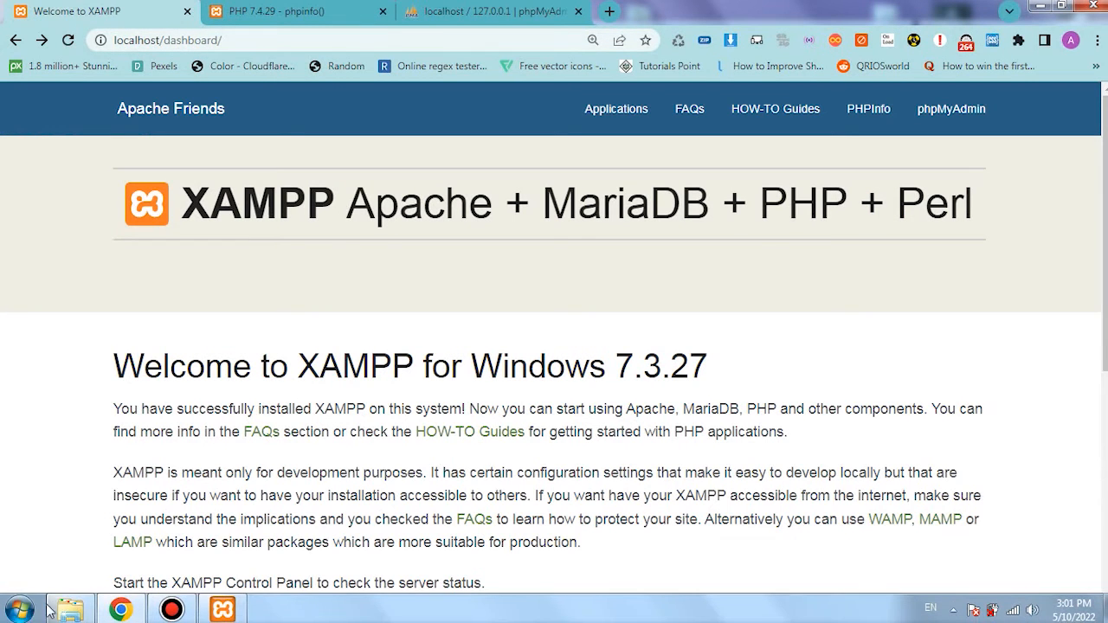
# - Switch to Windows Explorer and create a folder named mynewfolder inside D:\xampp\htdocs
pyautogui.click(70, 611)
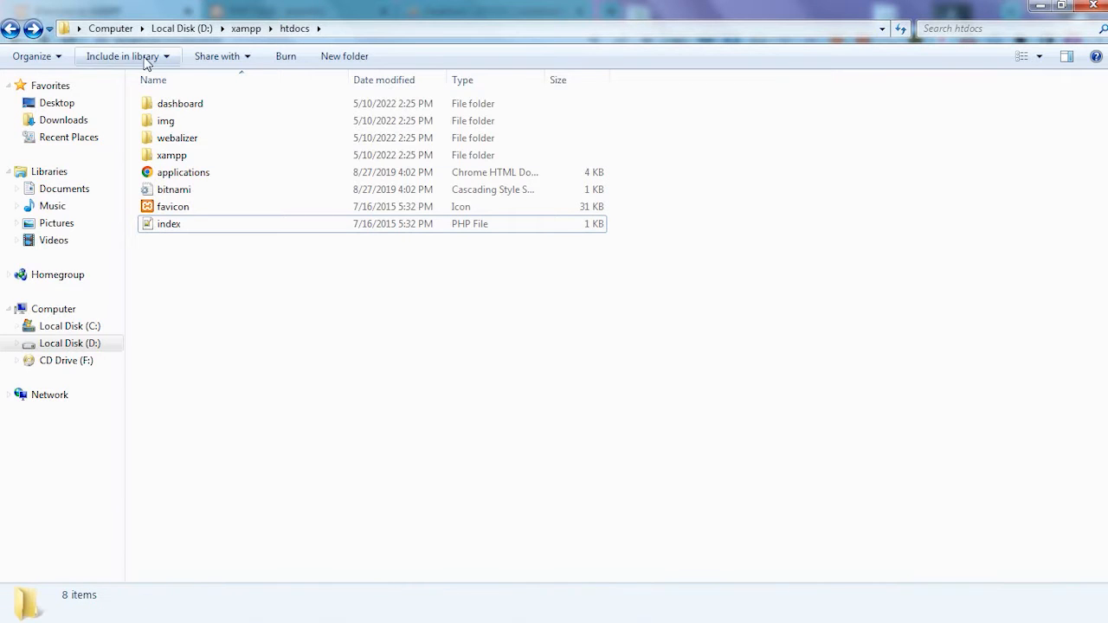
pyautogui.click(338, 58)
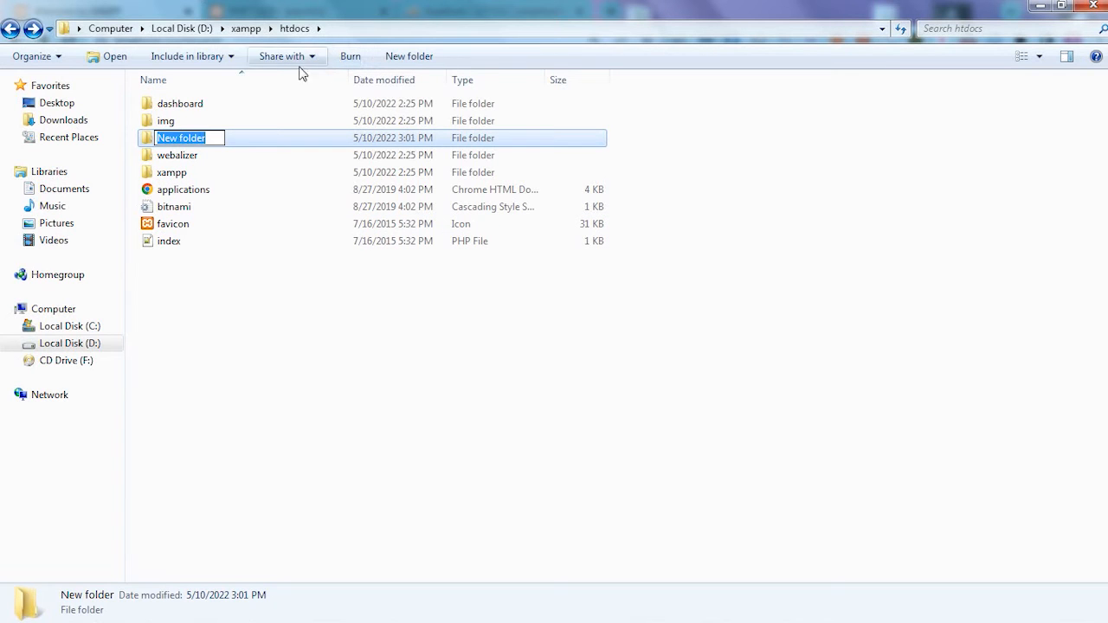
pyautogui.write('mynewfolder')
pyautogui.press('Return')
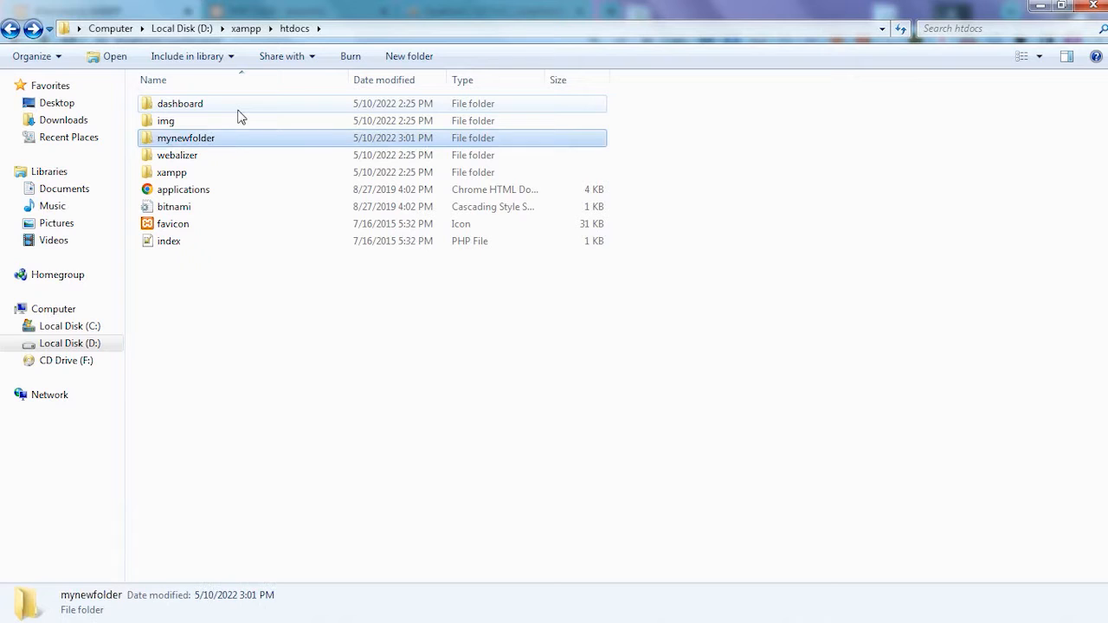
# - Select mynewfolder in htdocs, switch to Chrome, and open localhost/mynewfolder in place of the dashboard address
pyautogui.click(170, 110)
pyautogui.click(184, 139)
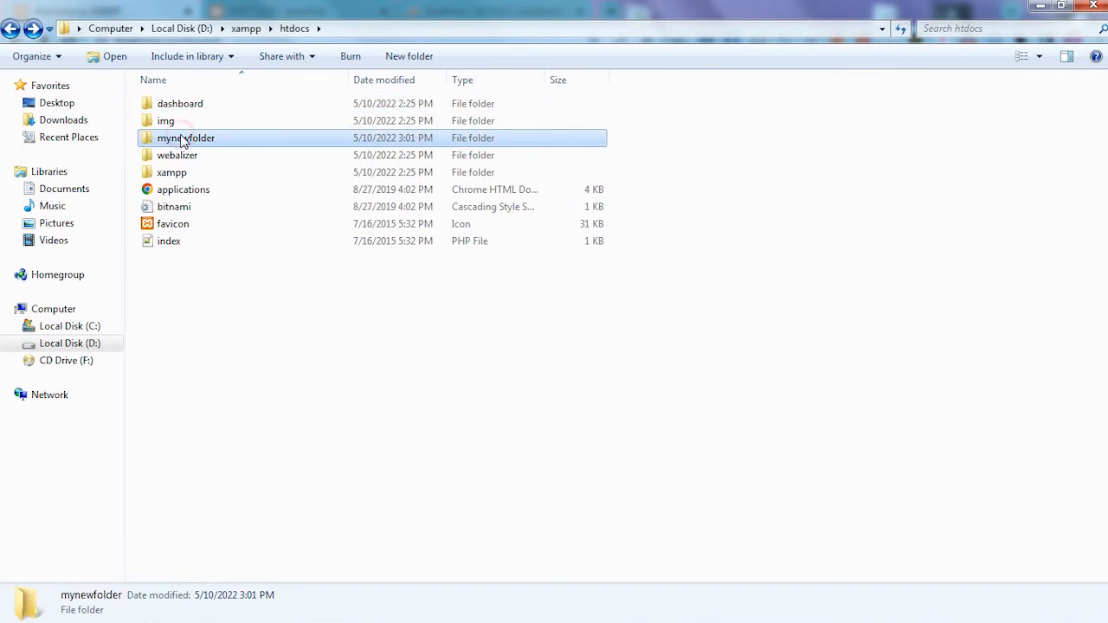
pyautogui.click(121, 609)
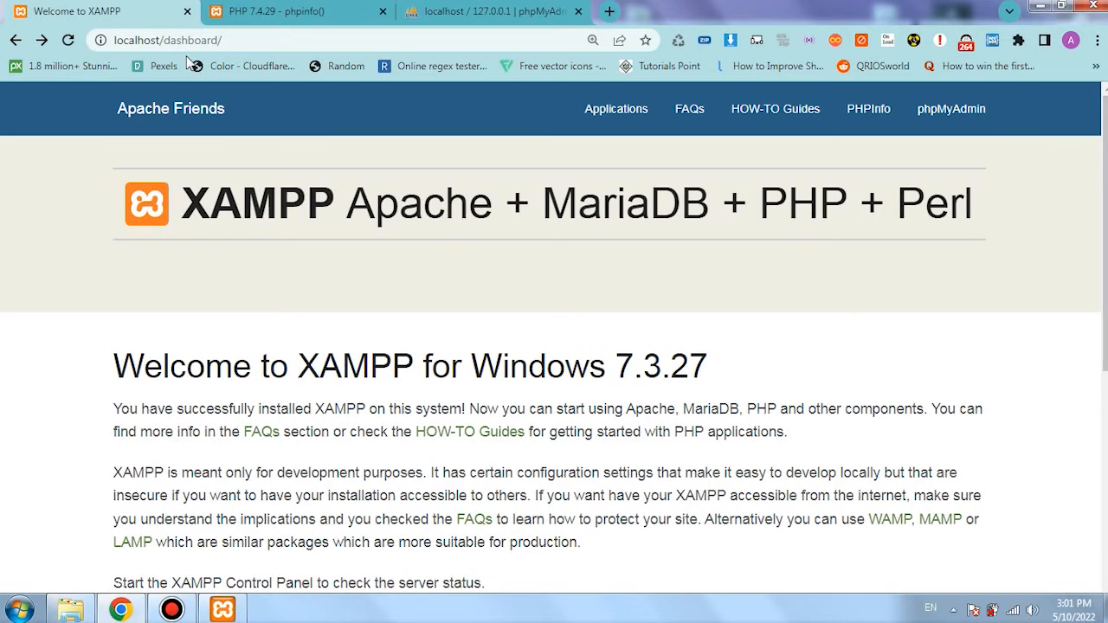
pyautogui.doubleClick(191, 42)
pyautogui.write('mynew')
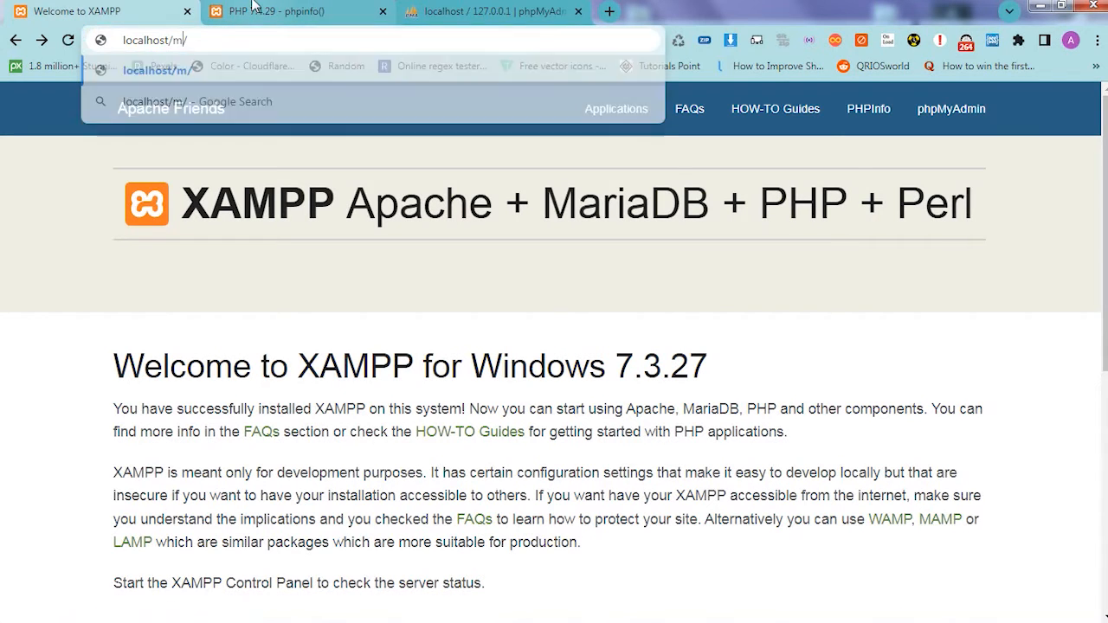
pyautogui.write('folder')
pyautogui.press('Return')
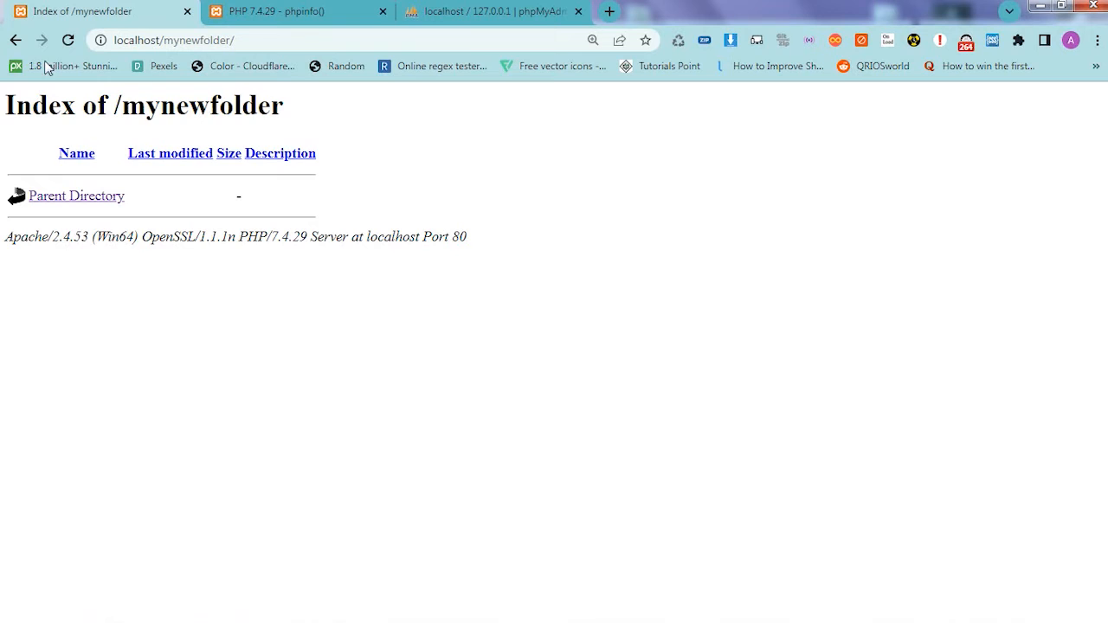
# - Compare the dashboard and mynewfolder pages in Chrome with their matching folders in Windows Explorer
pyautogui.click(16, 41)
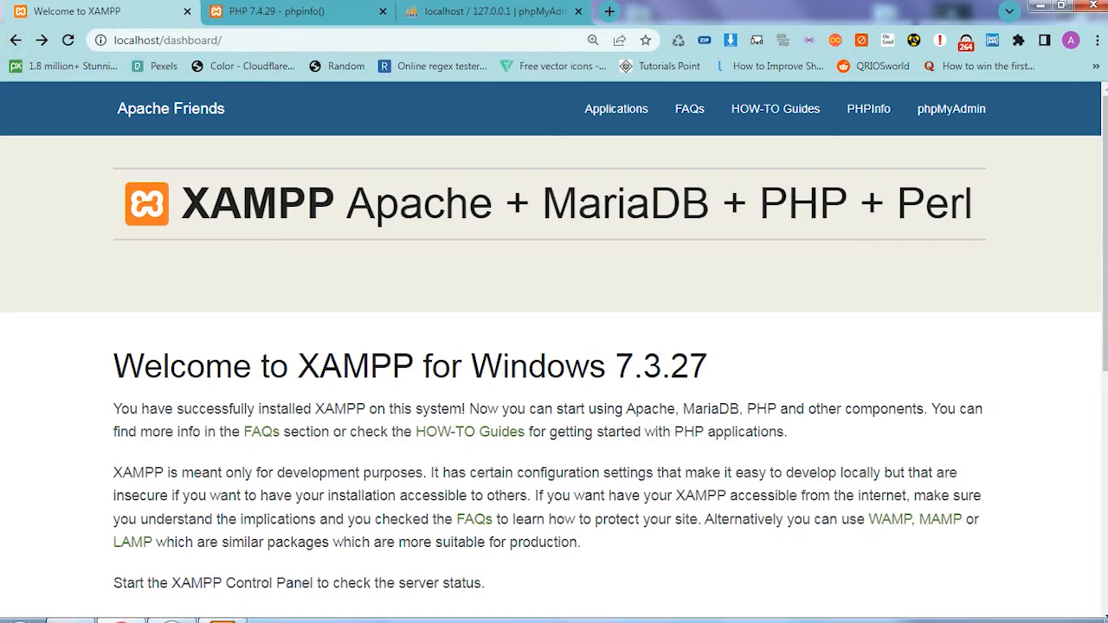
pyautogui.click(70, 609)
pyautogui.click(171, 103)
pyautogui.click(177, 141)
pyautogui.click(118, 609)
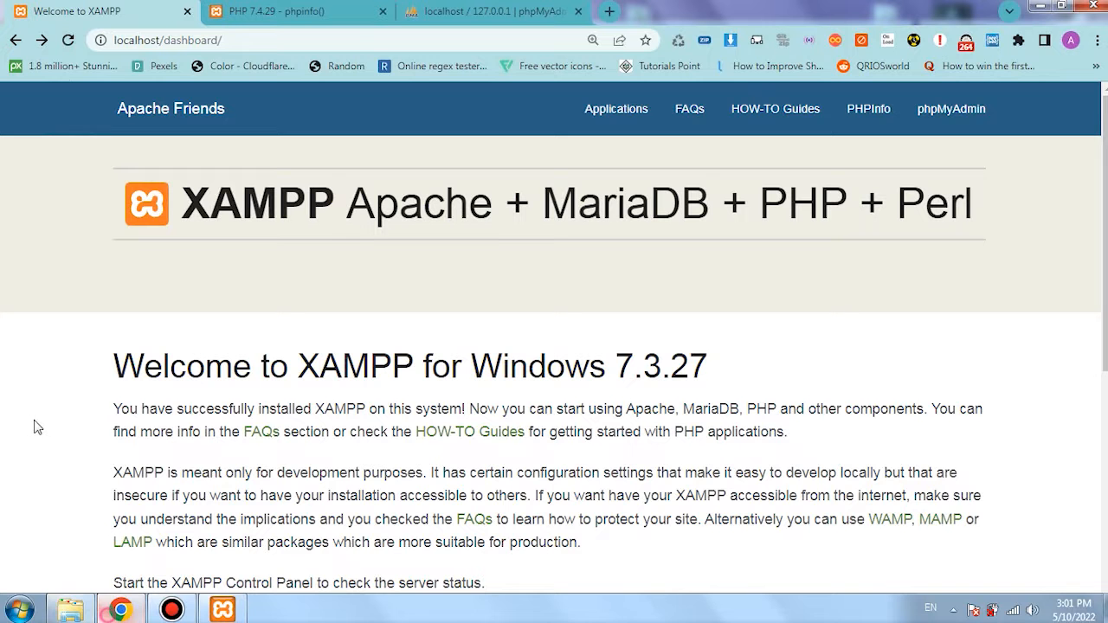
pyautogui.click(43, 40)
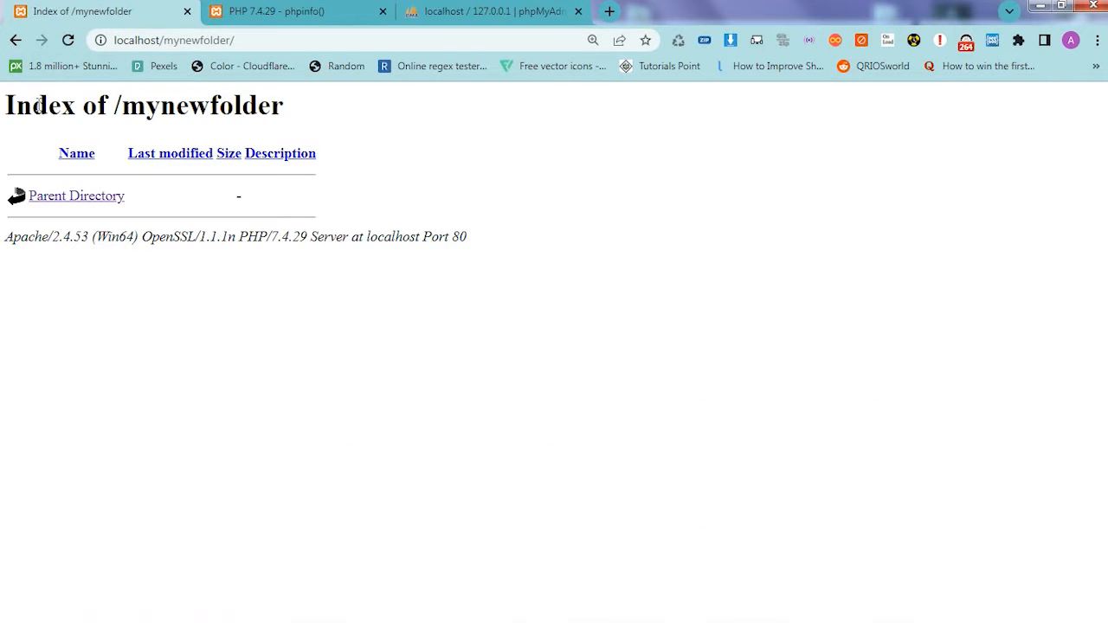
# - Test a folder name that does not exist in htdocs by opening localhost/mynewfolders
pyautogui.click(223, 41)
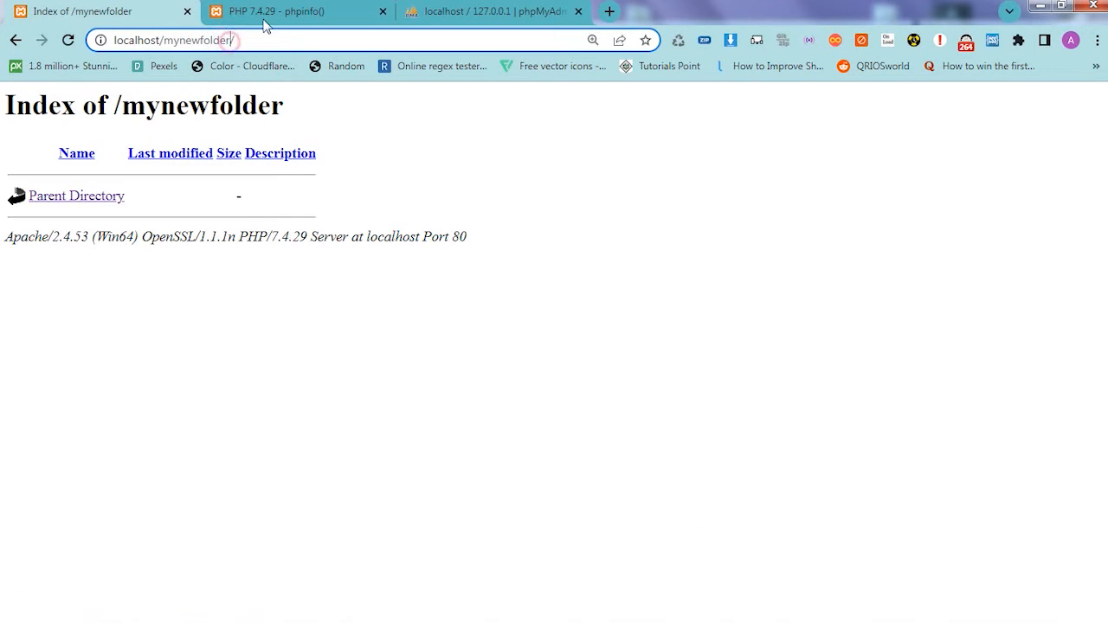
pyautogui.write('s')
pyautogui.press('Return')
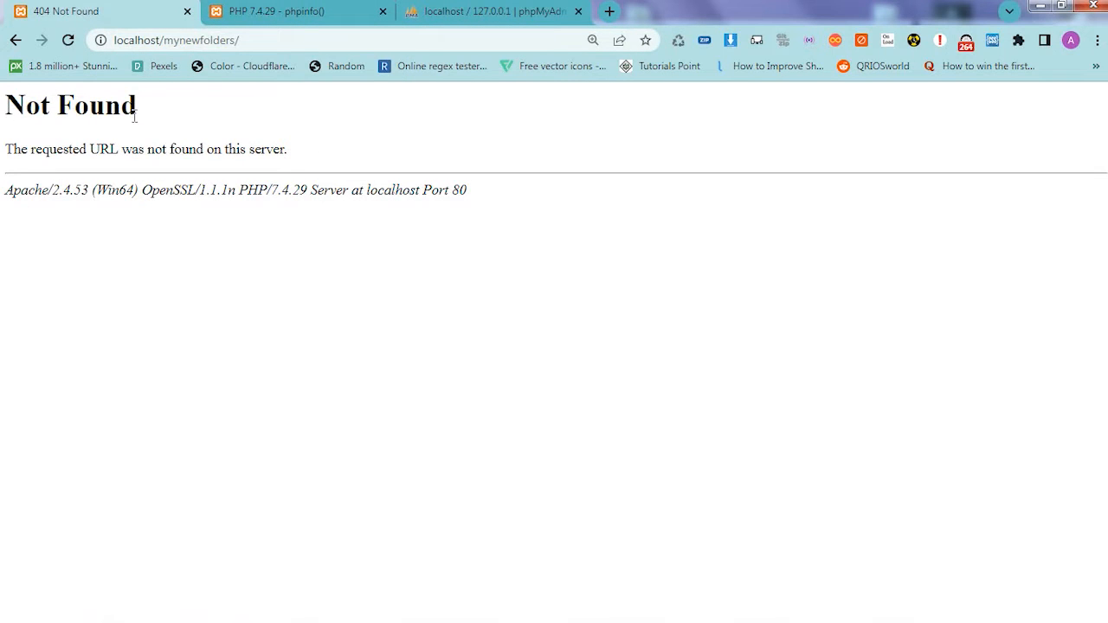
pyautogui.click(228, 40)
pyautogui.click(40, 139)
# - Correct the address to localhost/mynewfolder and load the page again
pyautogui.click(230, 39)
pyautogui.click(240, 40)
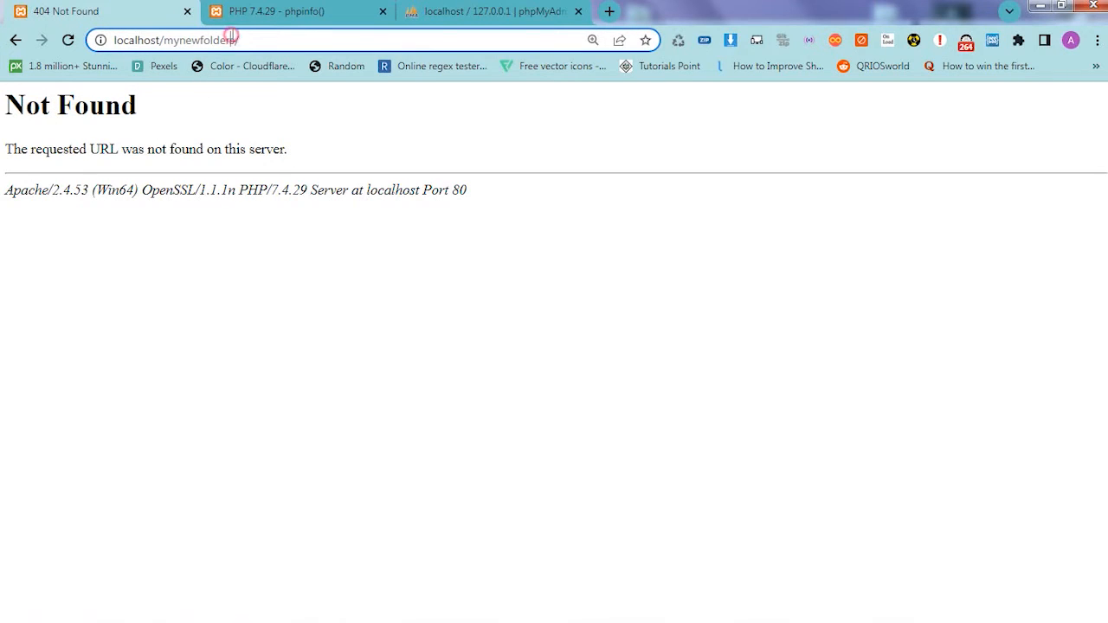
pyautogui.press('BackSpace')
pyautogui.press('Return')
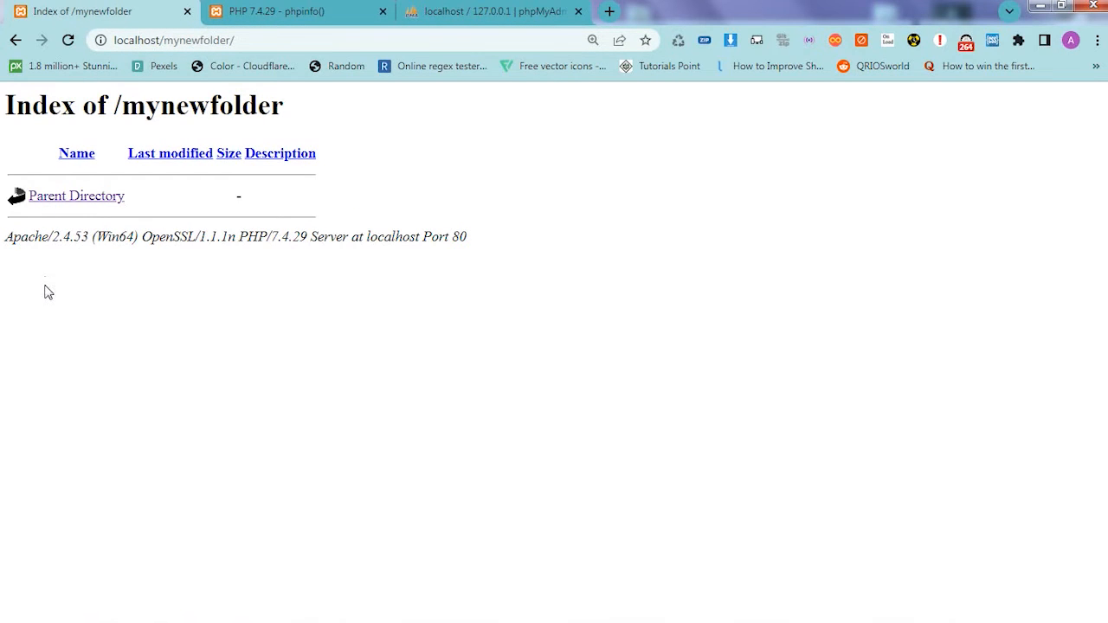
# - Switch to Windows Explorer, open mynewfolder, and check which file types can be created there
pyautogui.click(62, 613)
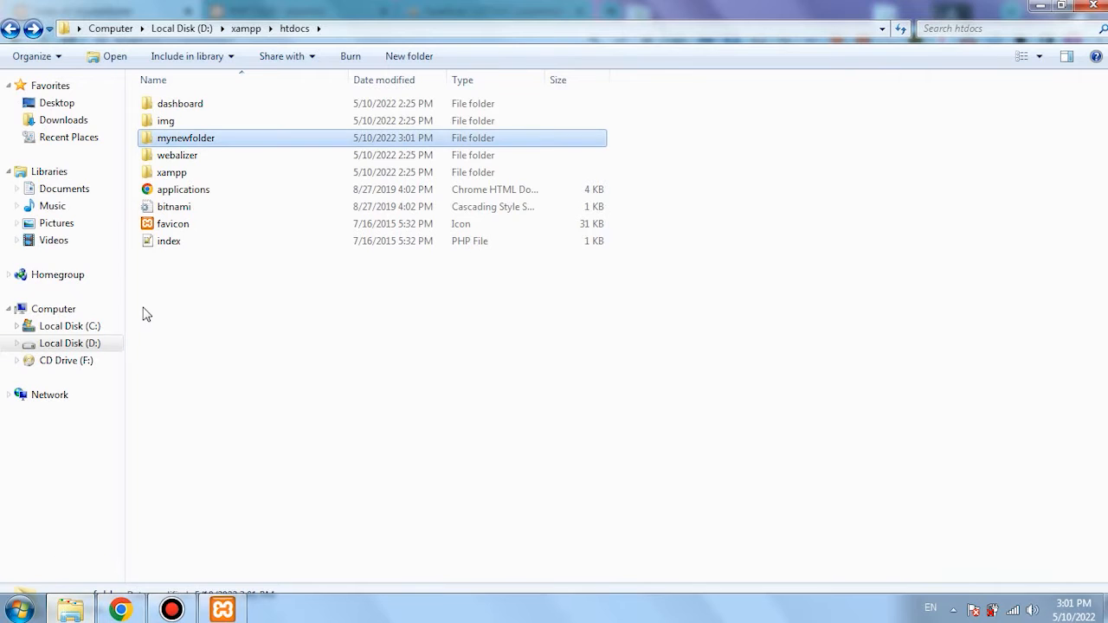
pyautogui.doubleClick(181, 139)
pyautogui.rightClick(221, 212)
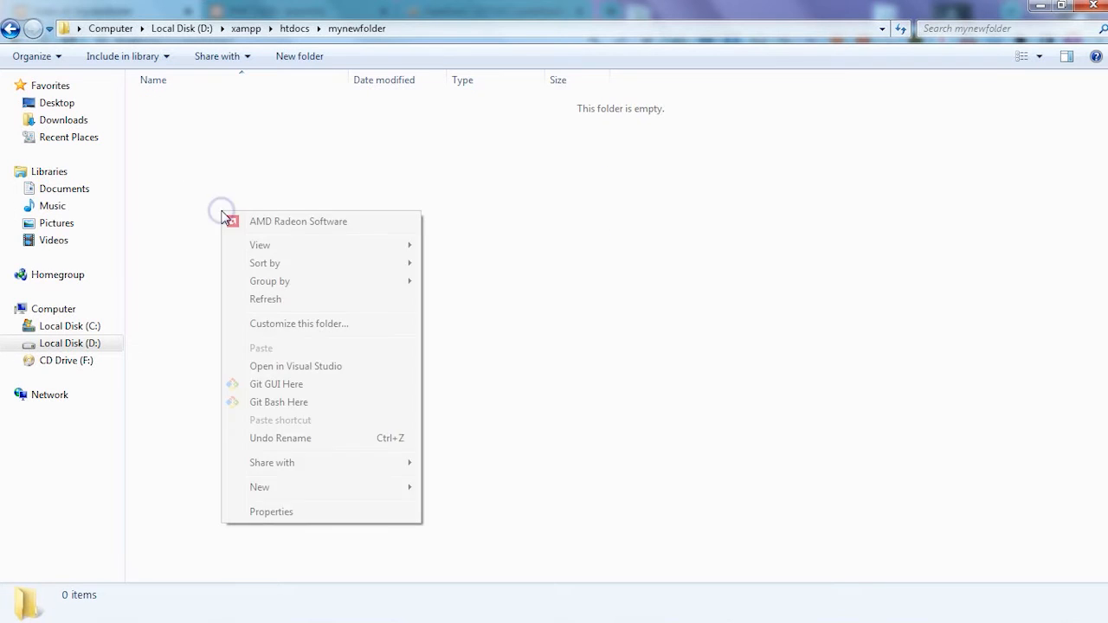
pyautogui.moveTo(262, 494)
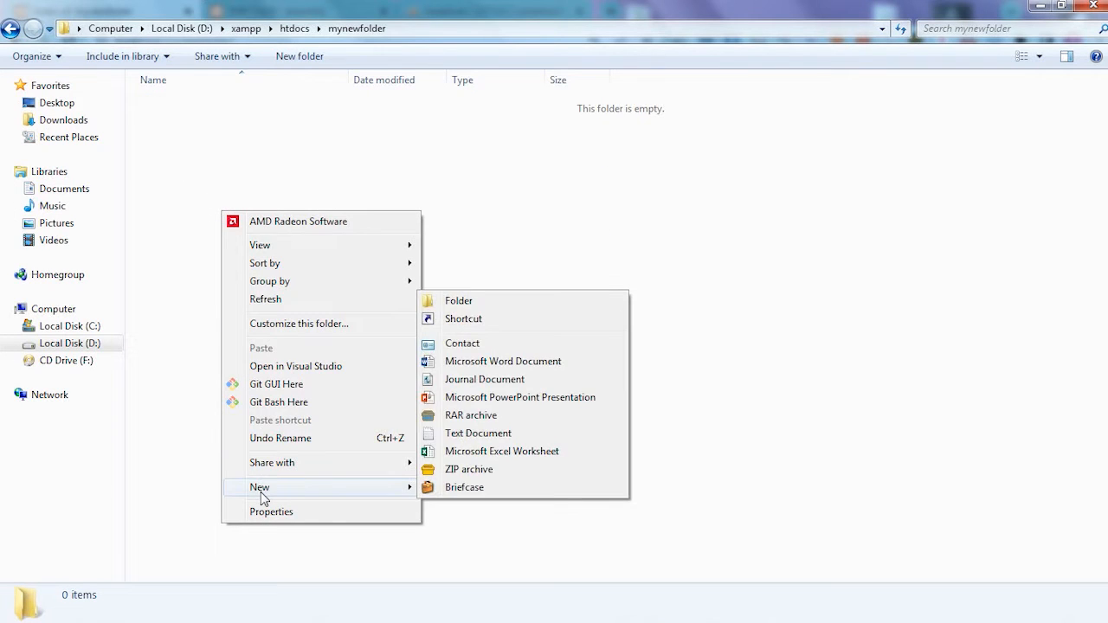
pyautogui.click(152, 192)
# - Look over the installed code editors and launch Notepad++ with an empty document
pyautogui.press('super')
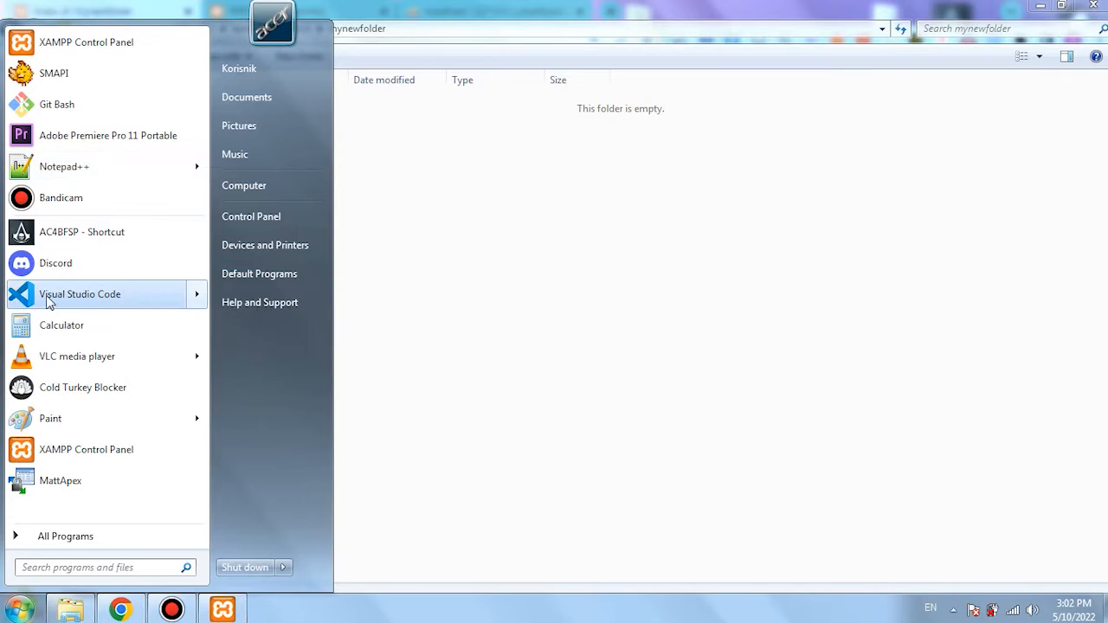
pyautogui.moveTo(110, 295)
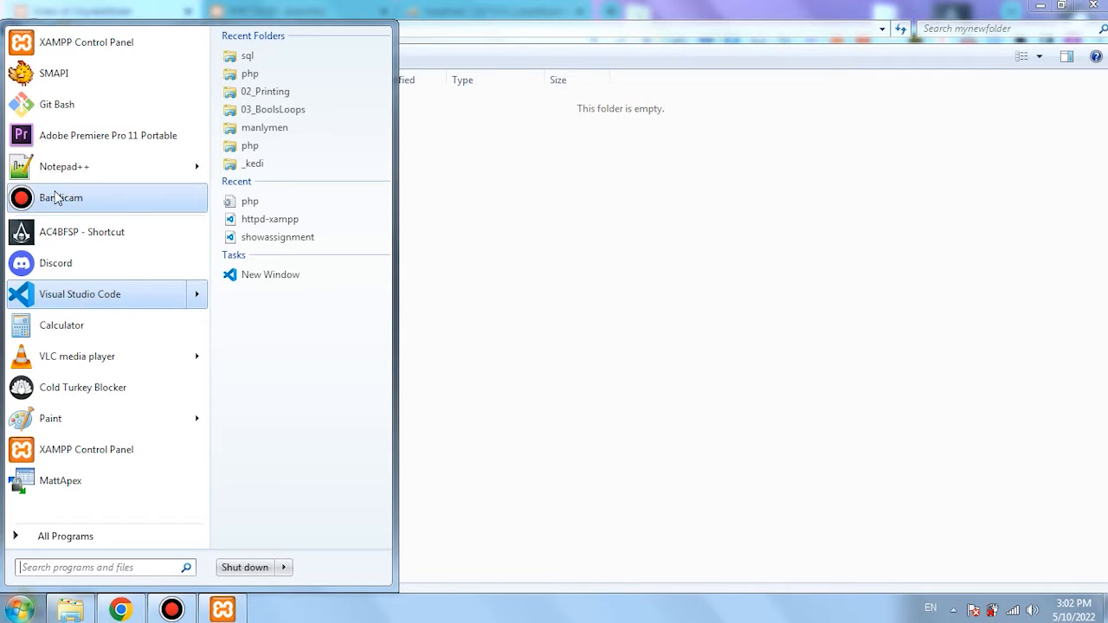
pyautogui.moveTo(69, 166)
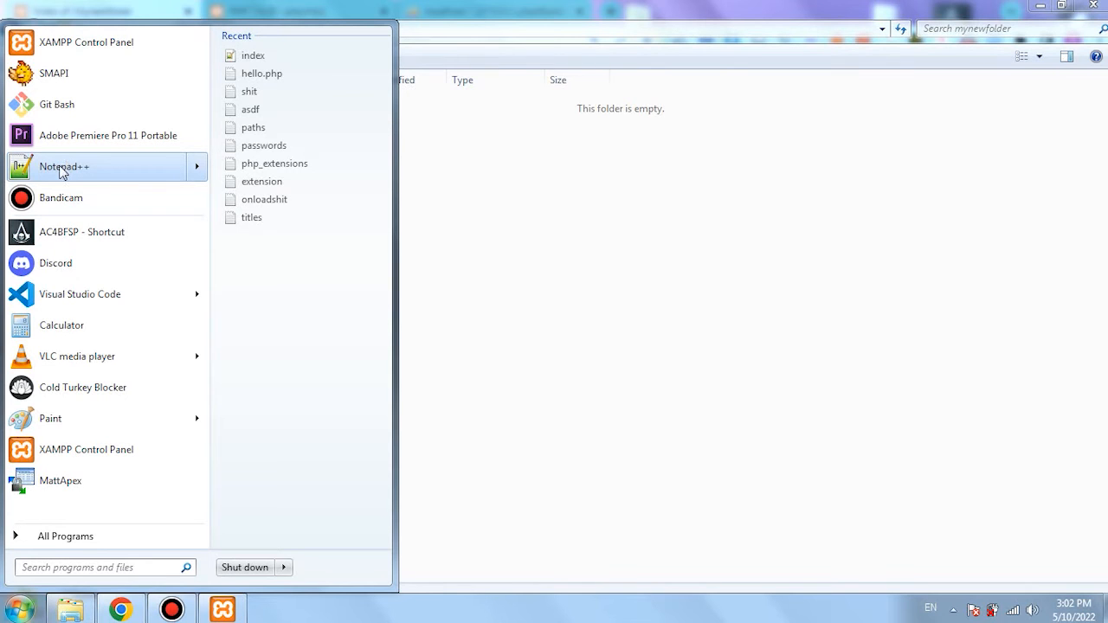
pyautogui.click(61, 169)
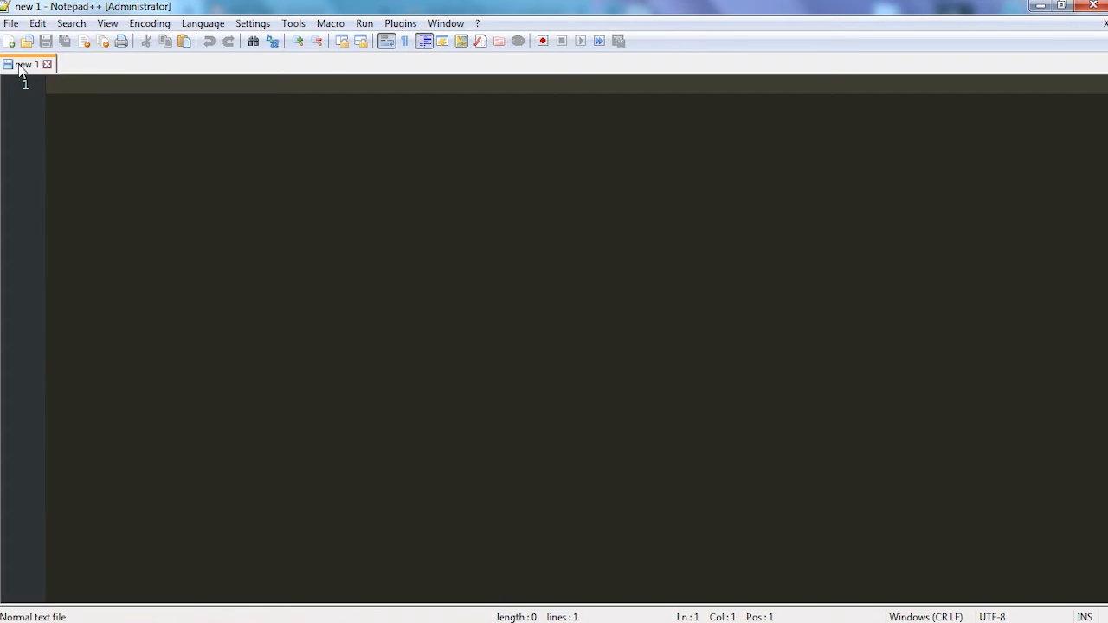
# - Start saving the empty document under a new name, choosing D:\xampp\htdocs\mynewfolder as its location
pyautogui.click(11, 24)
pyautogui.click(71, 156)
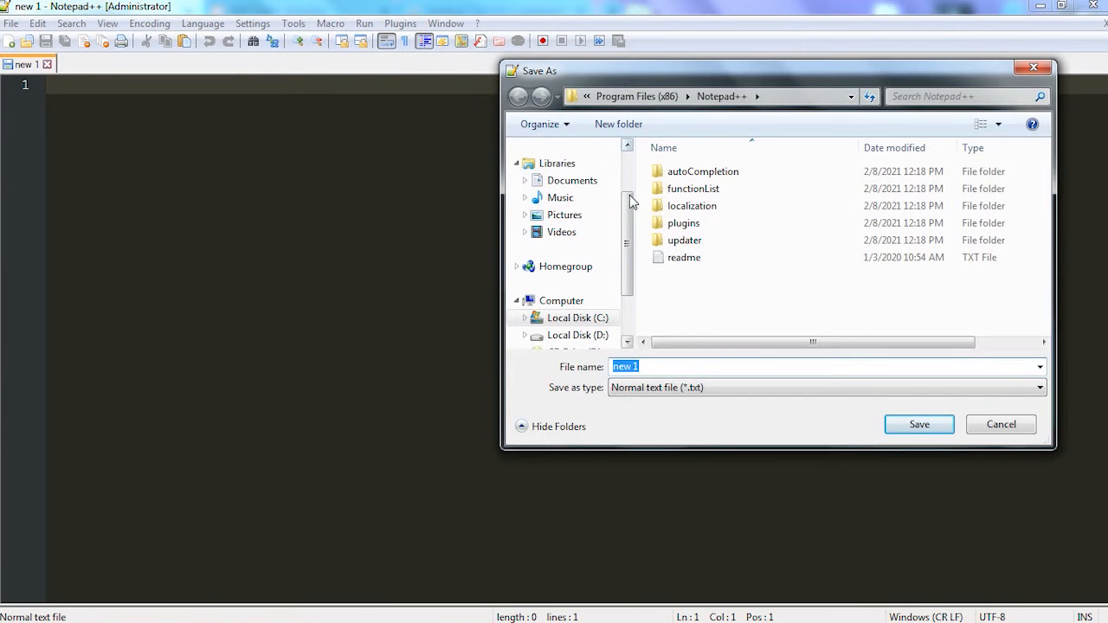
pyautogui.scroll(3, 630, 202)
pyautogui.click(562, 172)
pyautogui.click(720, 307)
pyautogui.doubleClick(720, 308)
pyautogui.doubleClick(734, 229)
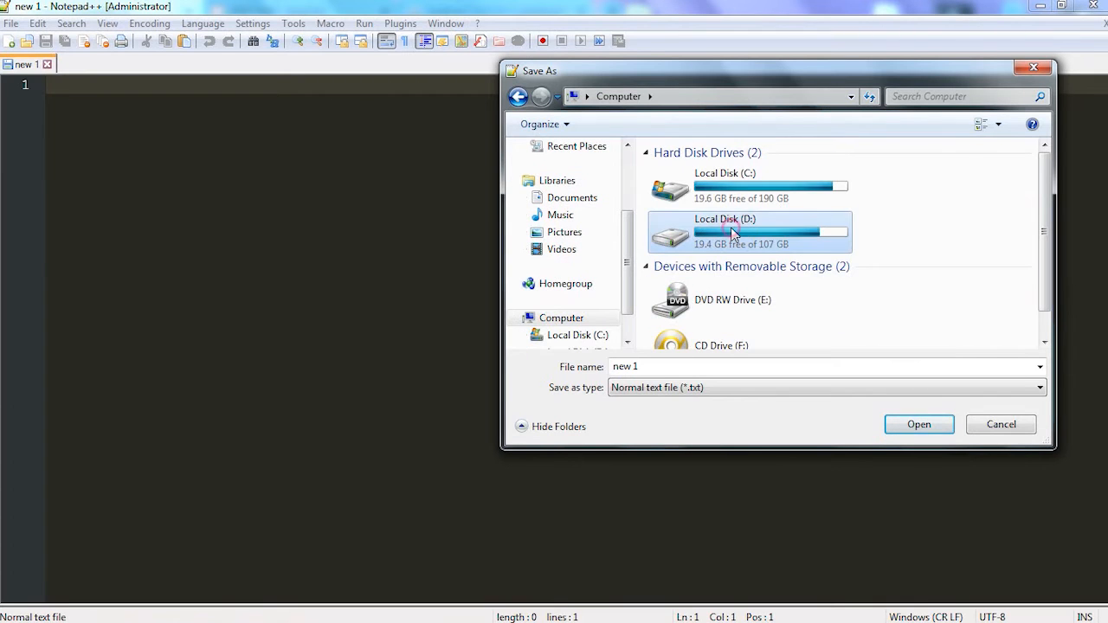
pyautogui.scroll(-1, 717, 255)
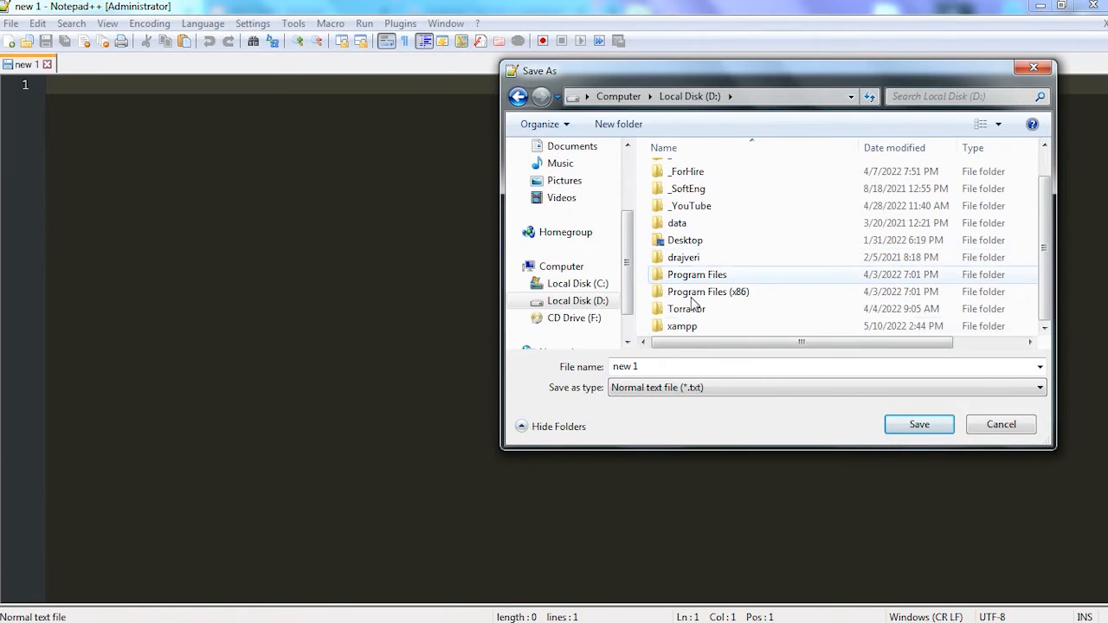
pyautogui.doubleClick(678, 327)
pyautogui.doubleClick(693, 258)
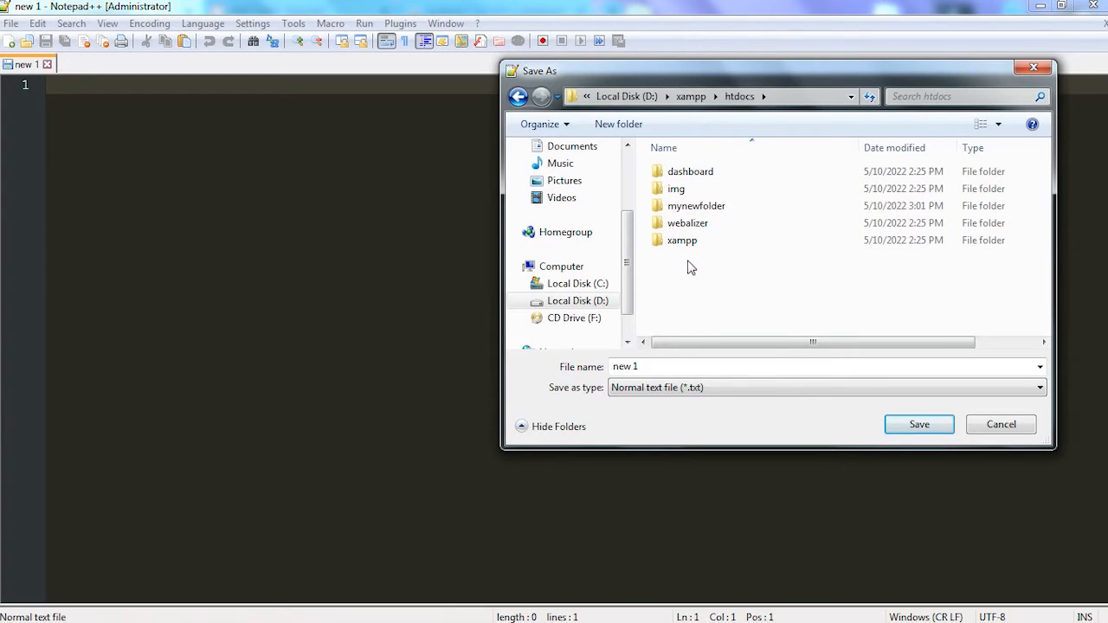
pyautogui.doubleClick(684, 207)
# - Save the empty document in mynewfolder as hello with the PHP Hypertext Preprocessor file type
pyautogui.doubleClick(639, 366)
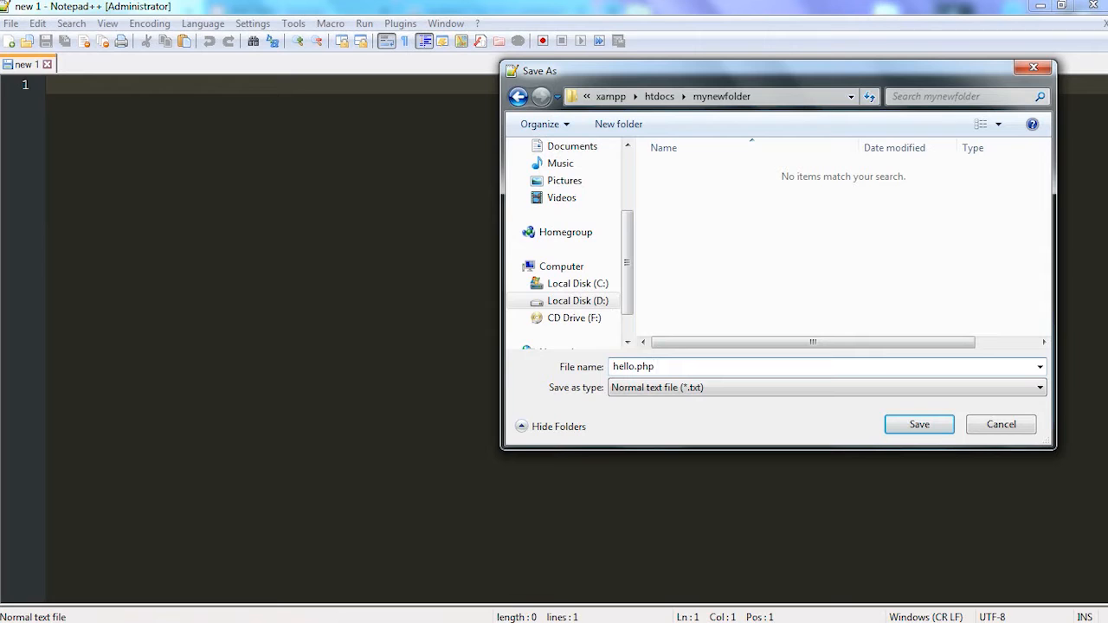
pyautogui.click(687, 389)
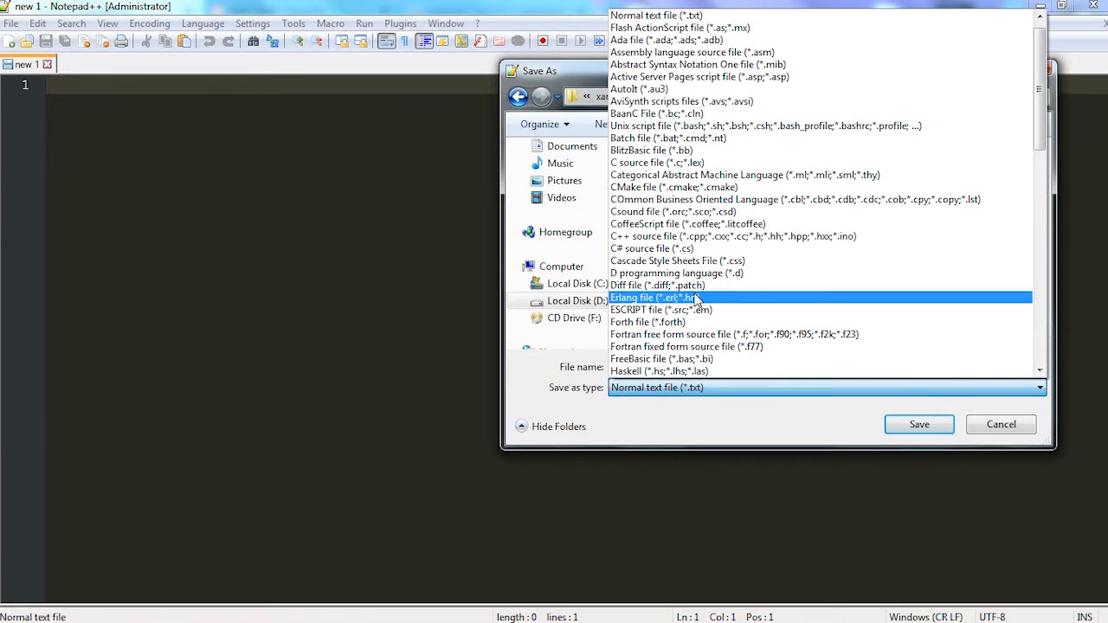
pyautogui.scroll(-2, 752, 301)
pyautogui.scroll(-3, 752, 302)
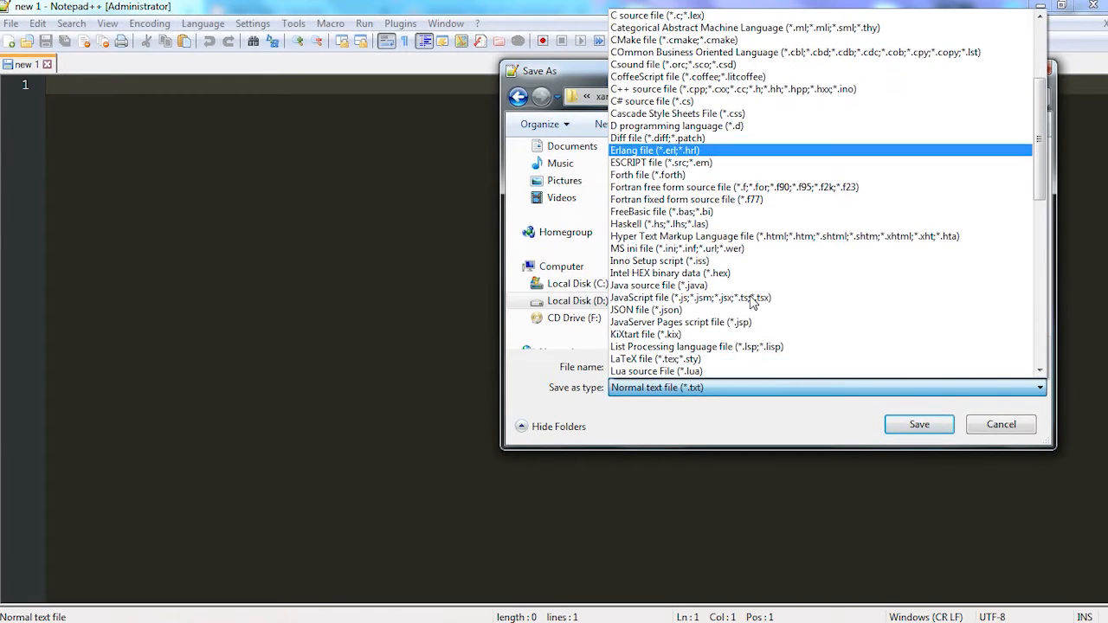
pyautogui.scroll(-4, 687, 372)
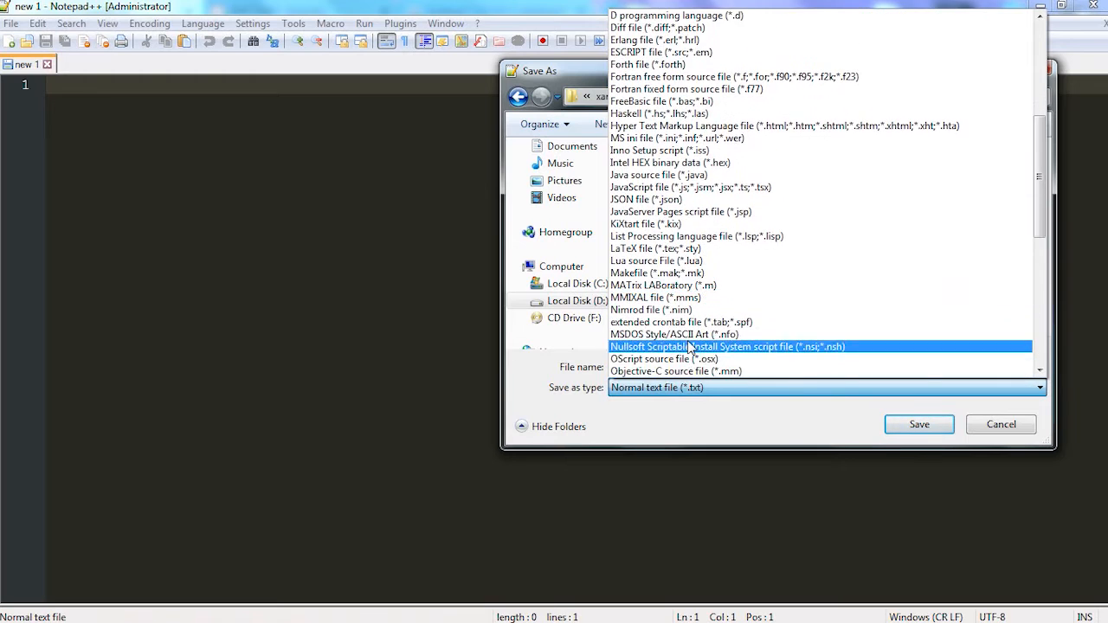
pyautogui.click(632, 334)
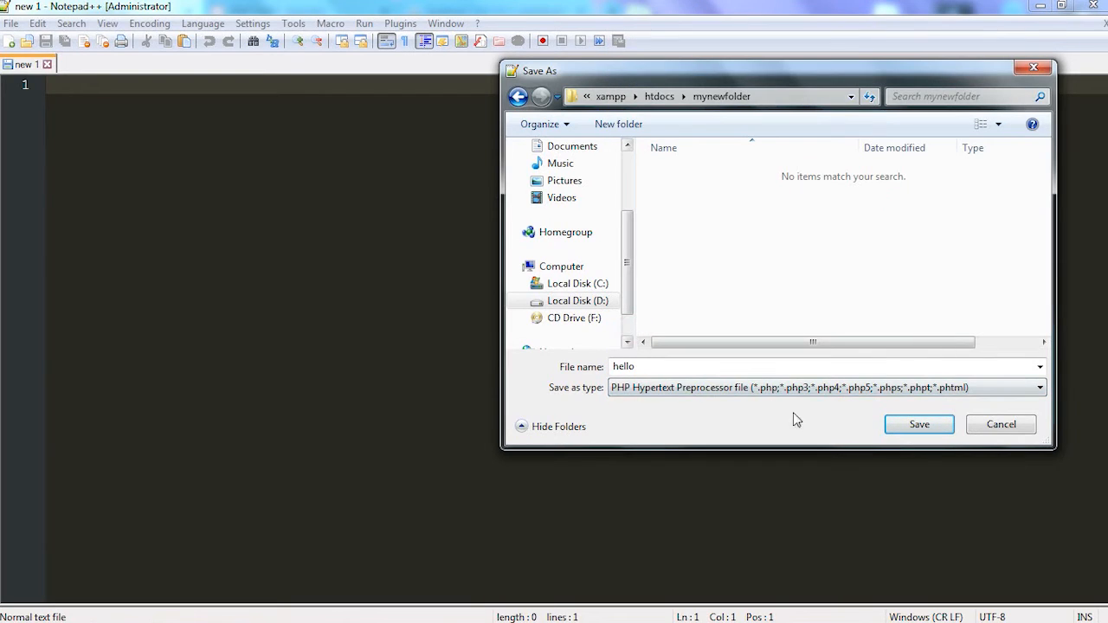
pyautogui.doubleClick(648, 365)
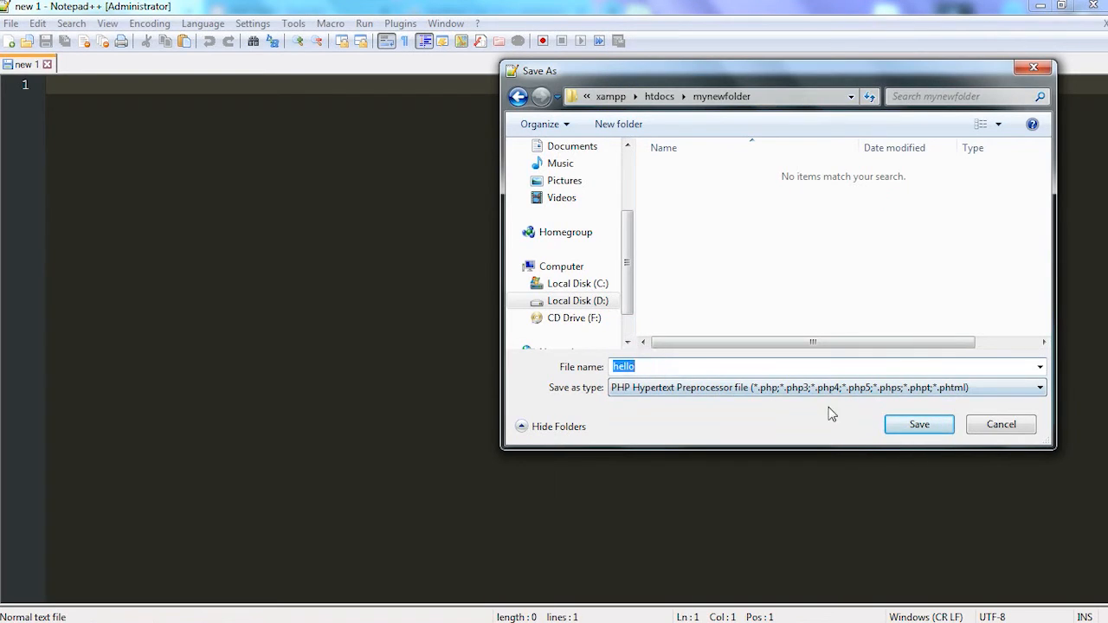
pyautogui.click(907, 424)
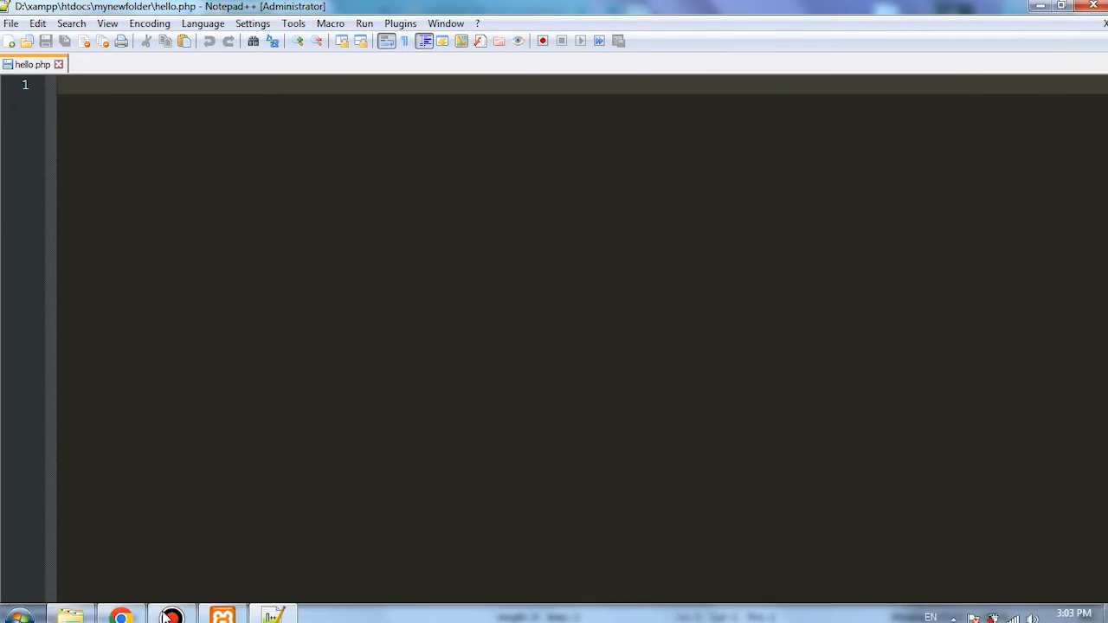
# - Switch to Windows Explorer, check the hello file in mynewfolder, and create a desktop shortcut to the D:\xampp\htdocs folder
pyautogui.click(73, 611)
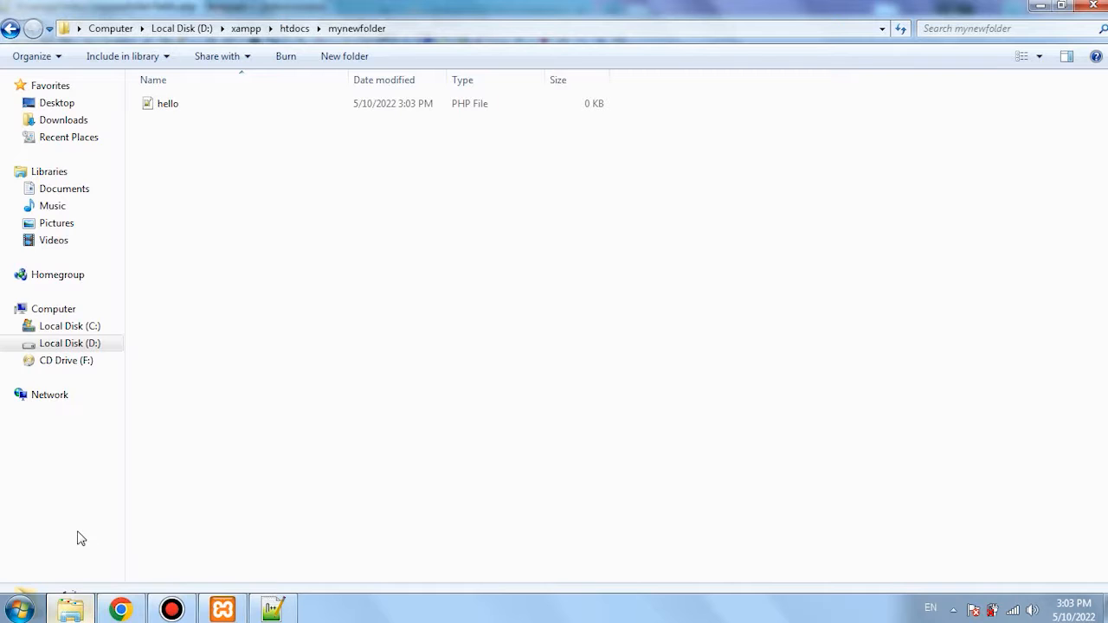
pyautogui.click(166, 105)
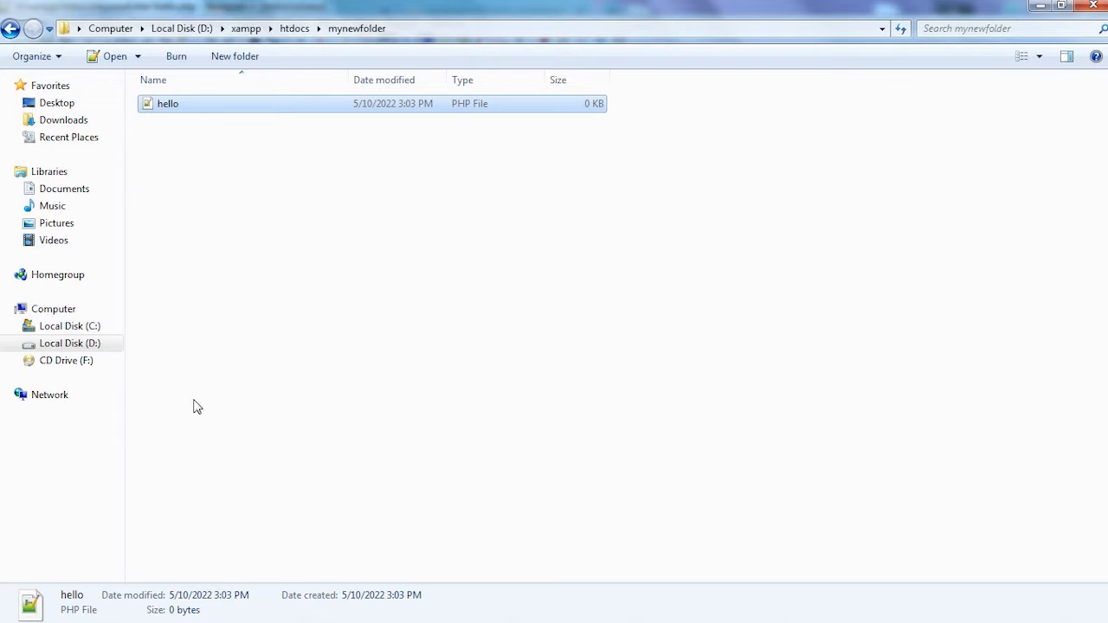
pyautogui.click(286, 32)
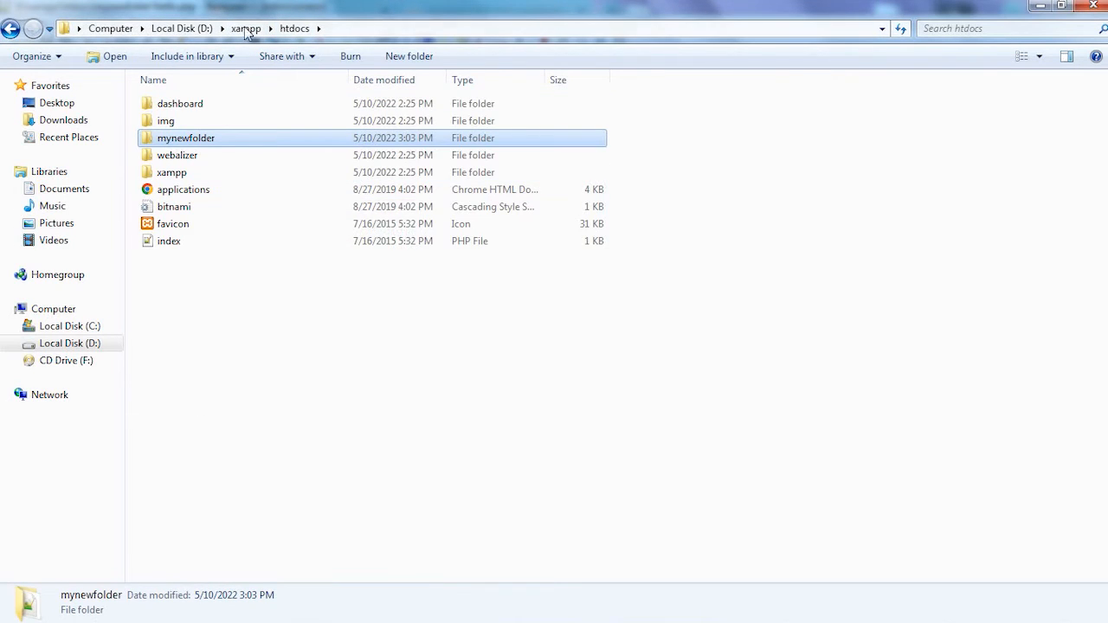
pyautogui.click(246, 31)
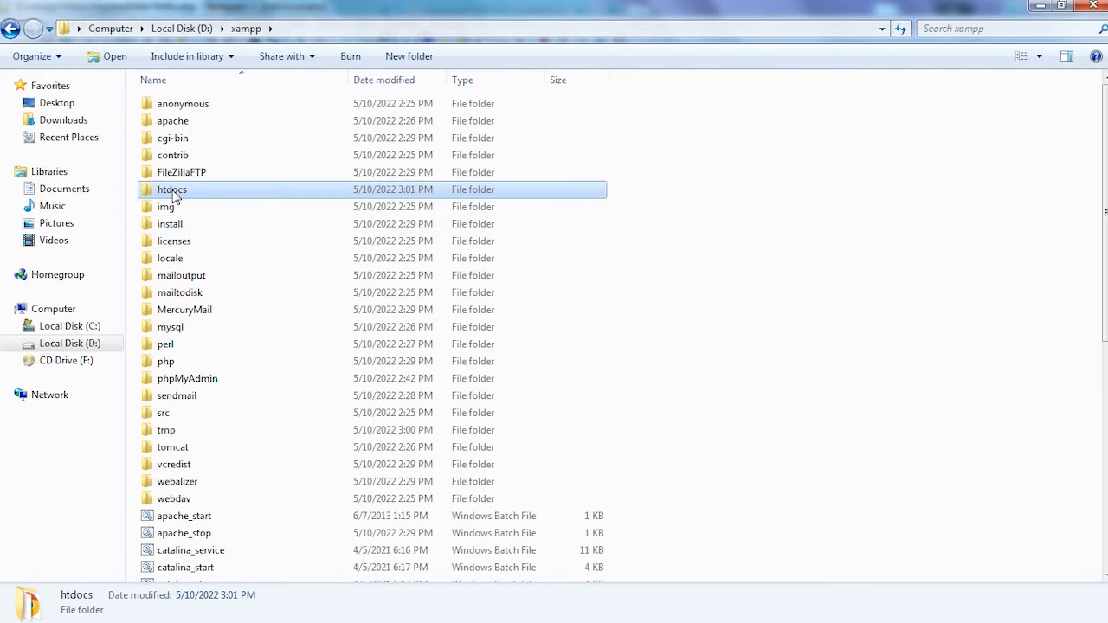
pyautogui.rightClick(173, 195)
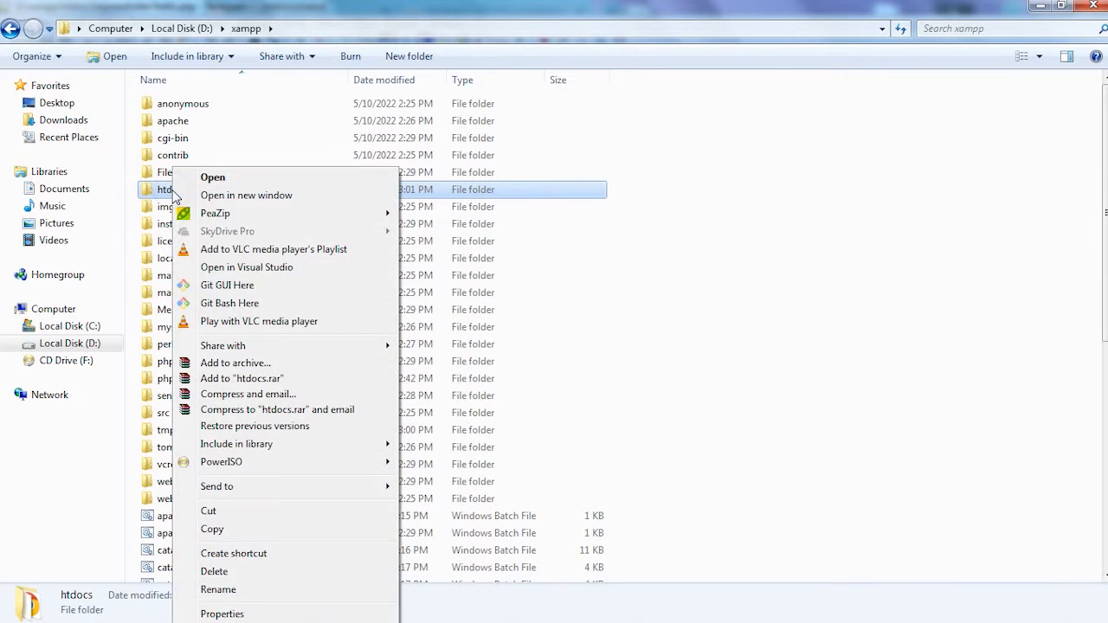
pyautogui.moveTo(221, 489)
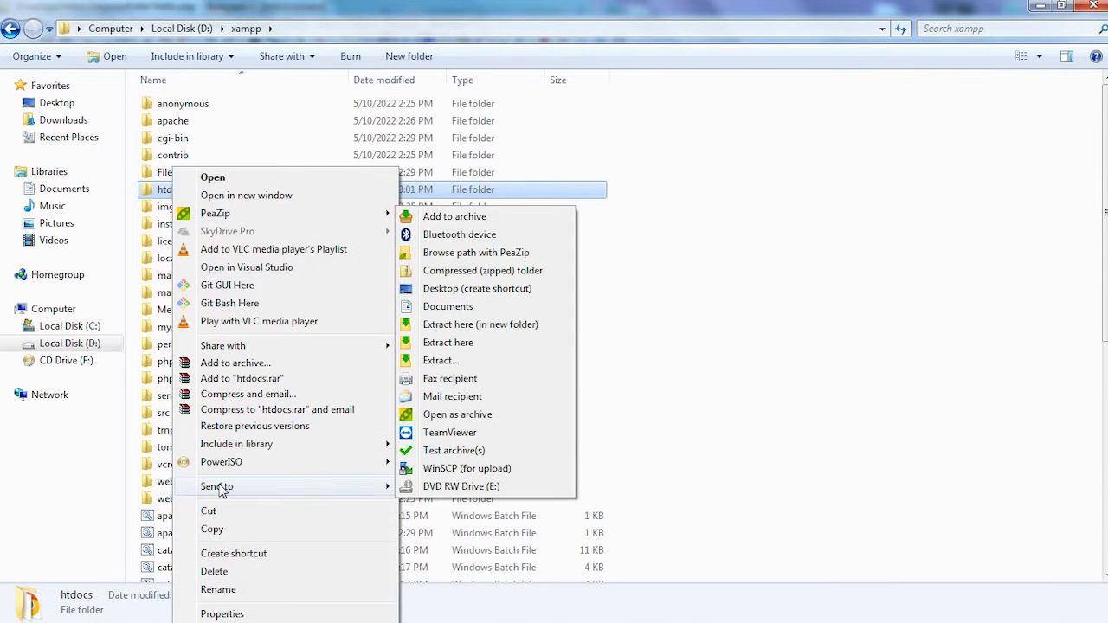
pyautogui.click(462, 291)
# - Minimize the open windows to reach the desktop and rename the htdocs shortcut as Xampp Files
pyautogui.click(1040, 6)
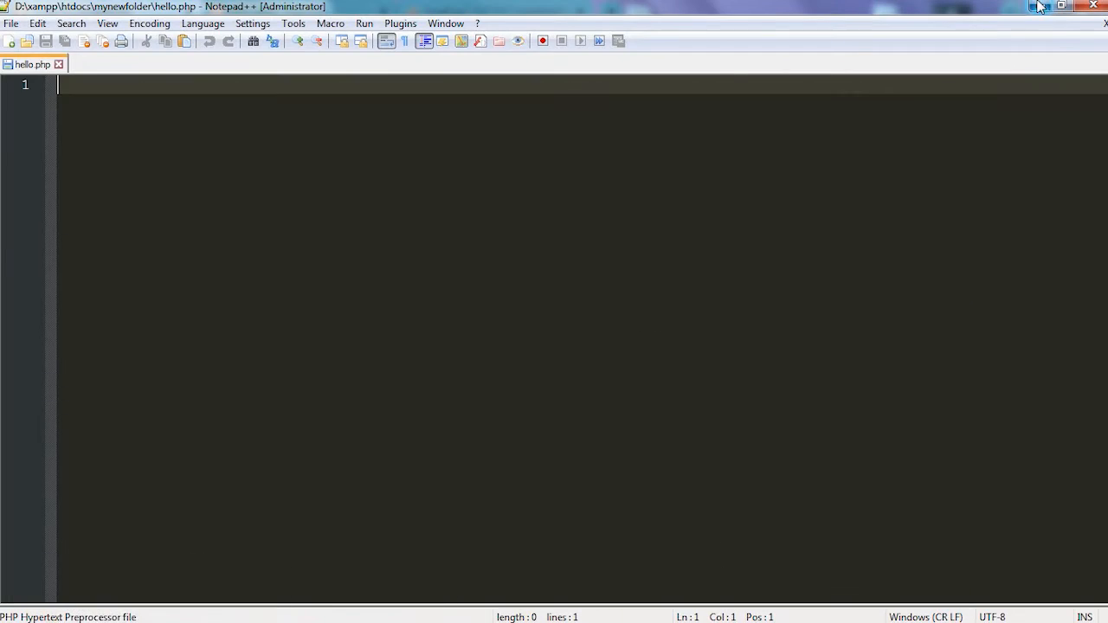
pyautogui.click(1040, 6)
pyautogui.click(1028, 7)
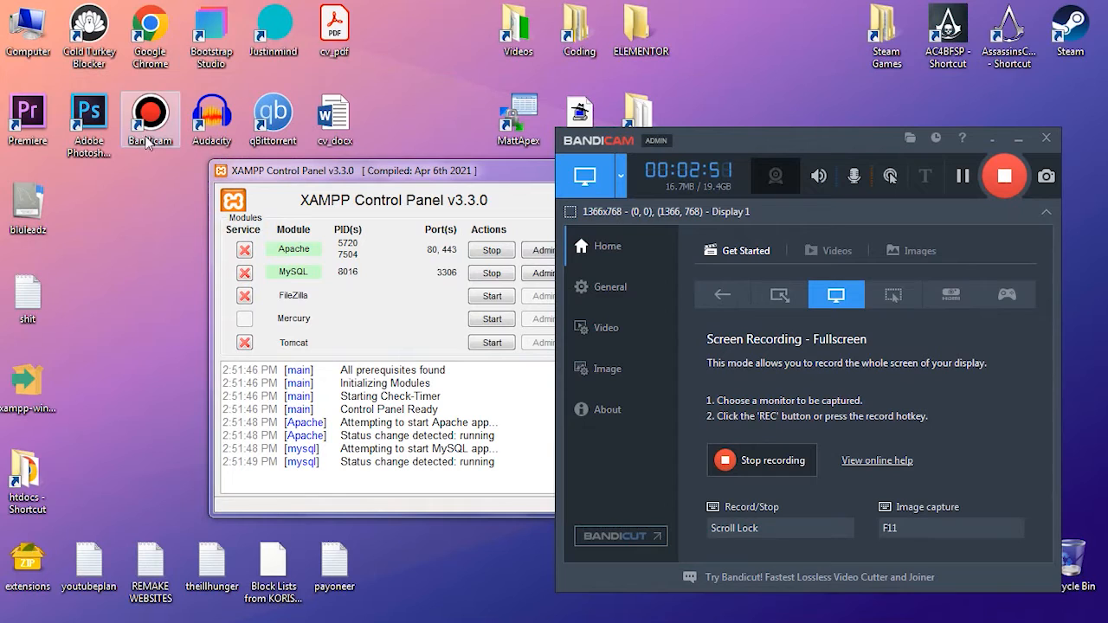
pyautogui.click(33, 474)
pyautogui.click(80, 438)
pyautogui.click(26, 475)
pyautogui.press('F2')
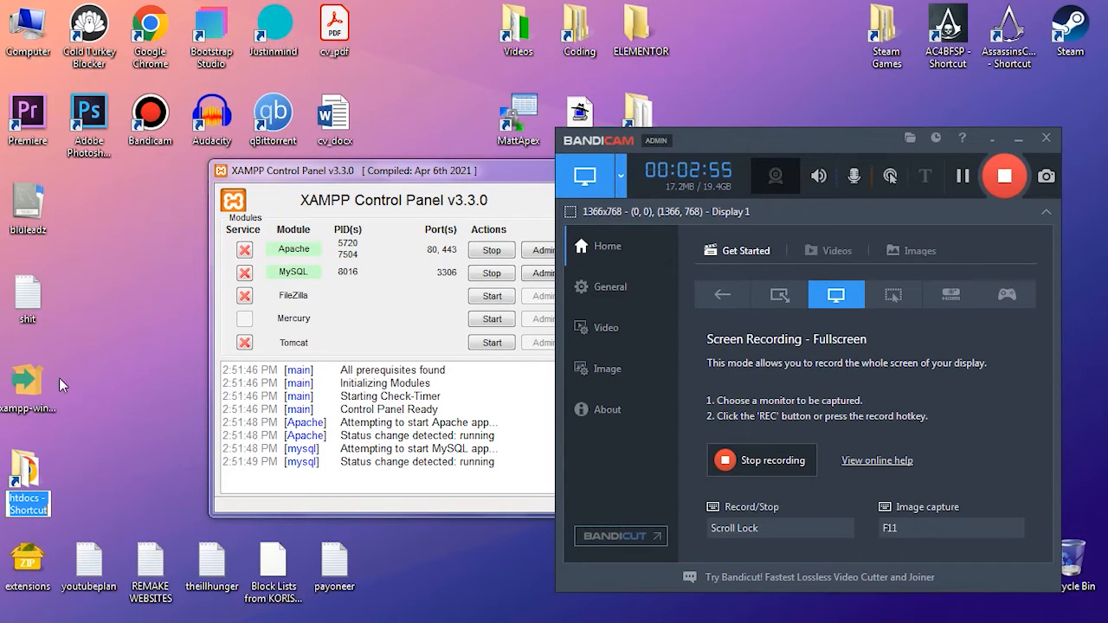
pyautogui.write('Xampp')
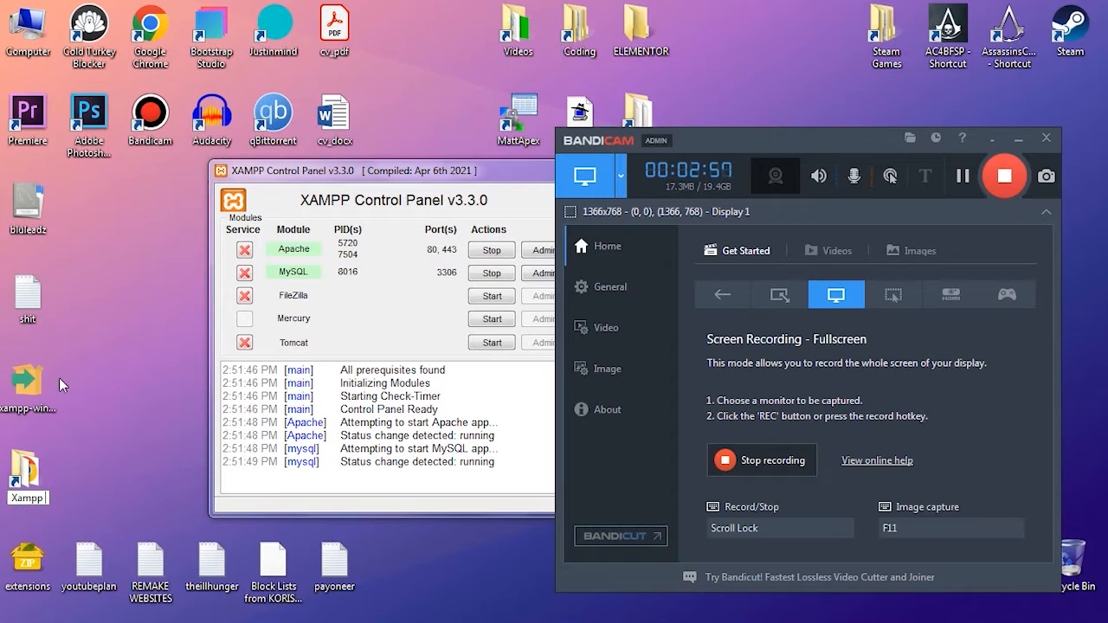
pyautogui.write(' Files')
pyautogui.press('Return')
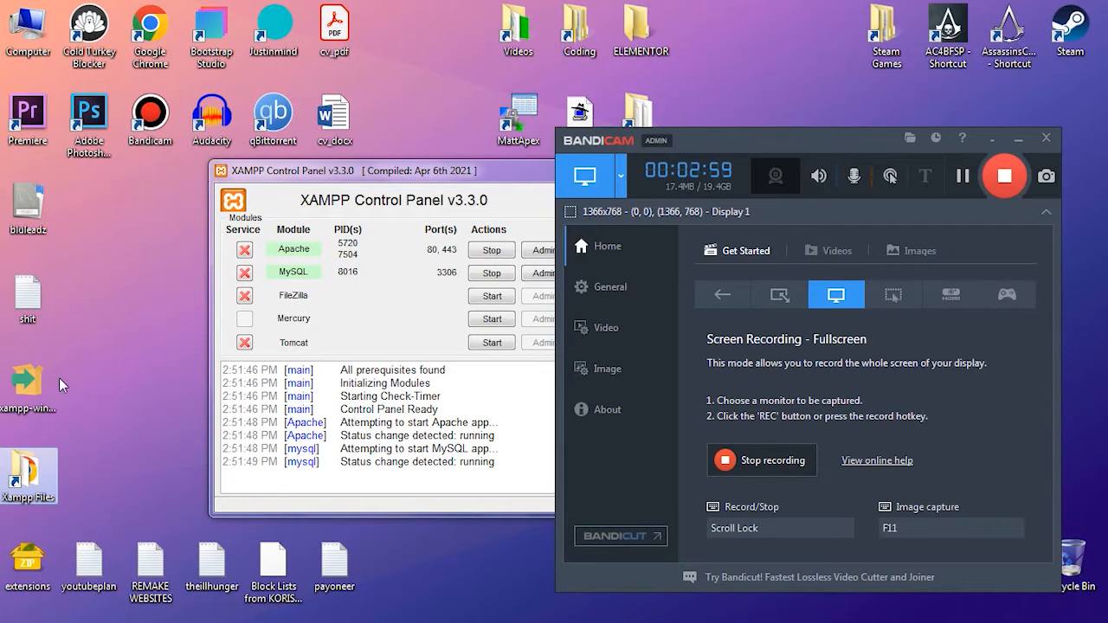
# - Open the Xampp Files desktop shortcut and check which folder it leads to
pyautogui.click(105, 458)
pyautogui.click(17, 483)
pyautogui.click(97, 447)
pyautogui.doubleClick(30, 469)
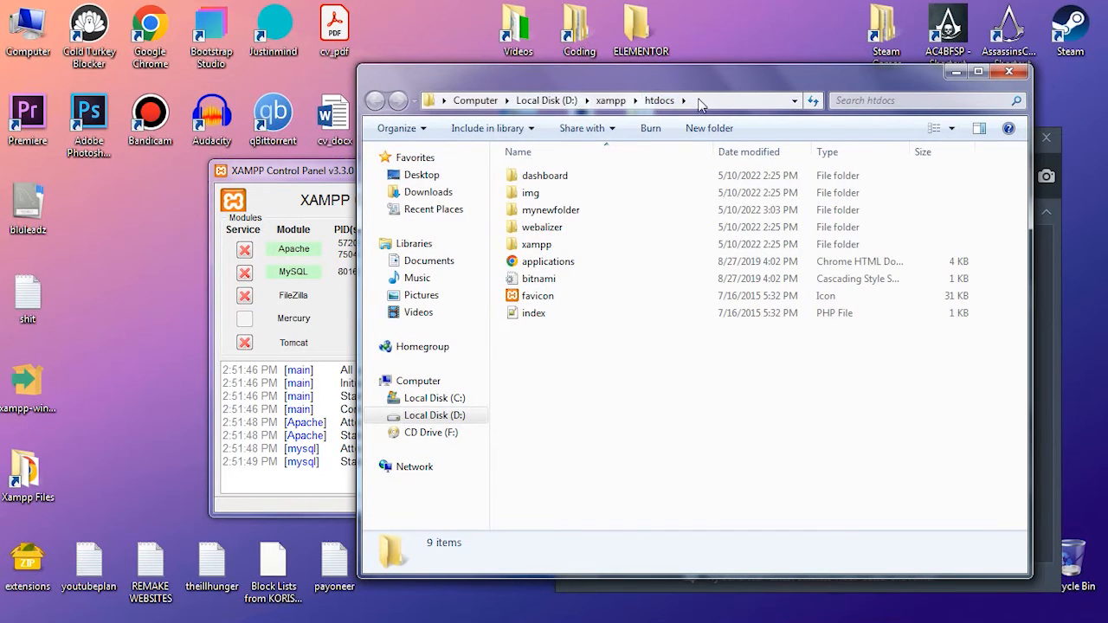
pyautogui.click(28, 472)
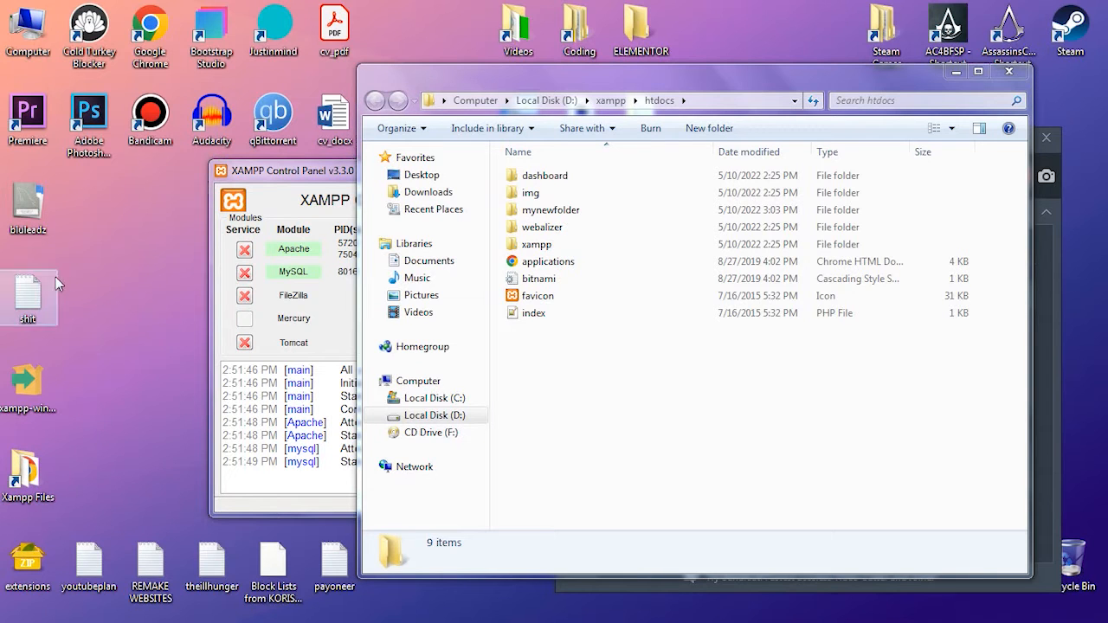
# - Switch back to Notepad++, create another empty document, and start saving it under a new name
pyautogui.moveTo(19, 616)
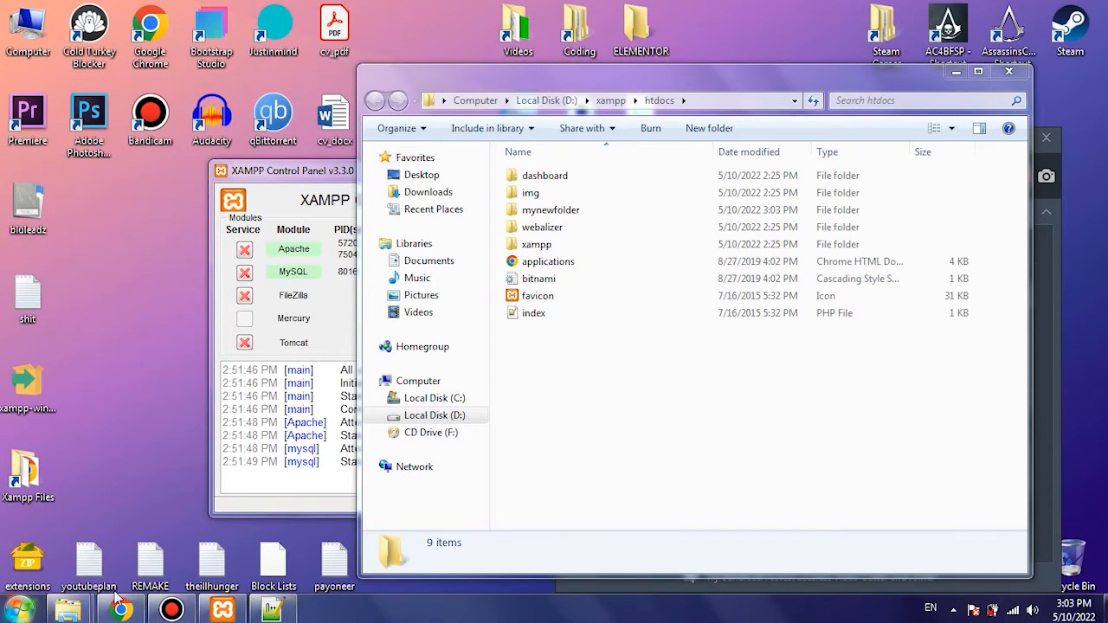
pyautogui.click(272, 611)
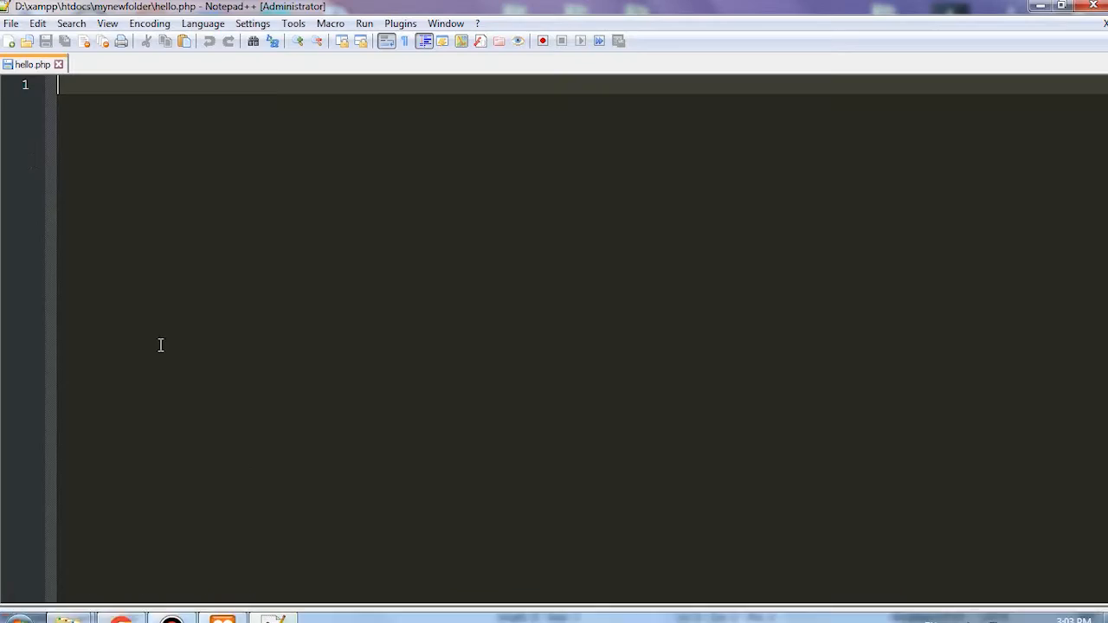
pyautogui.click(12, 24)
pyautogui.click(35, 33)
pyautogui.click(12, 23)
pyautogui.click(72, 160)
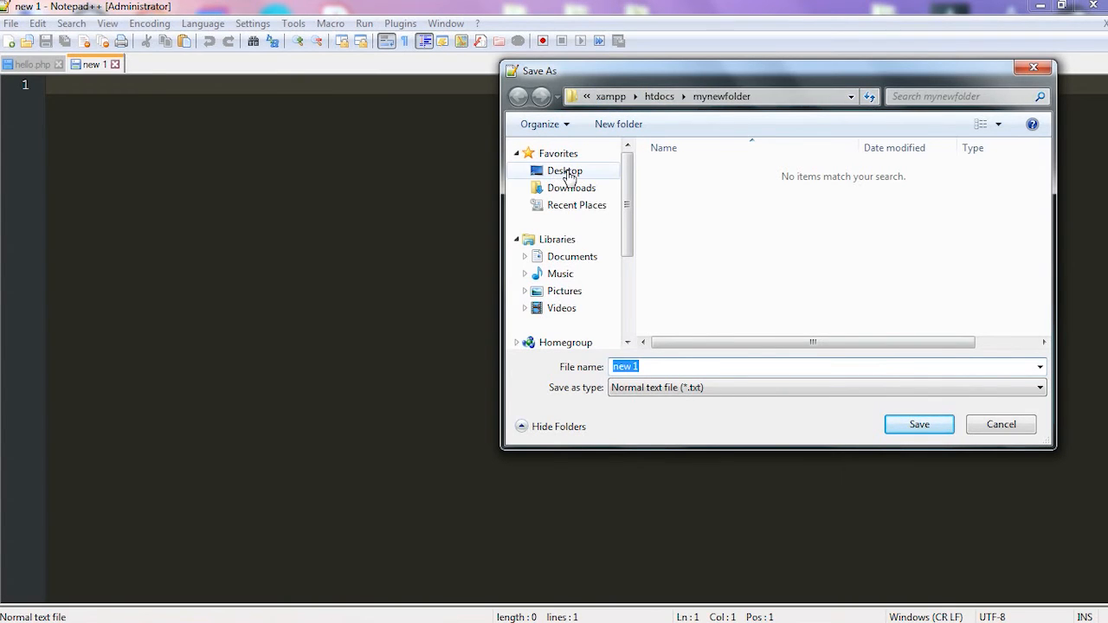
# - Browse for a save location through Program Files on drive C:, the Desktop, and drive D:
pyautogui.scroll(-3, 630, 201)
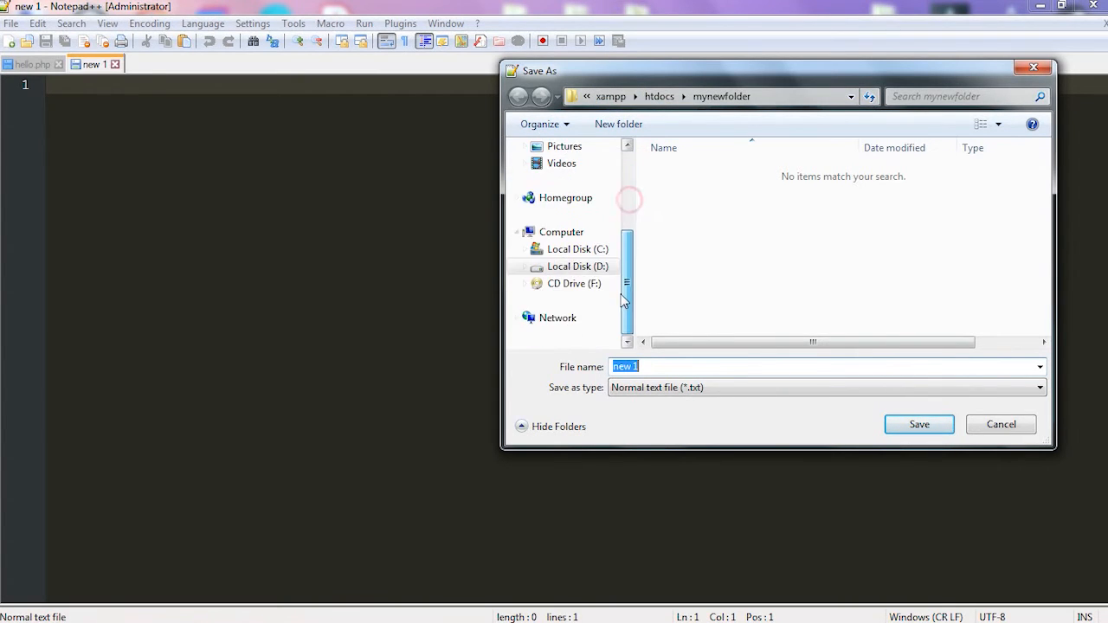
pyautogui.click(575, 248)
pyautogui.scroll(-3, 714, 277)
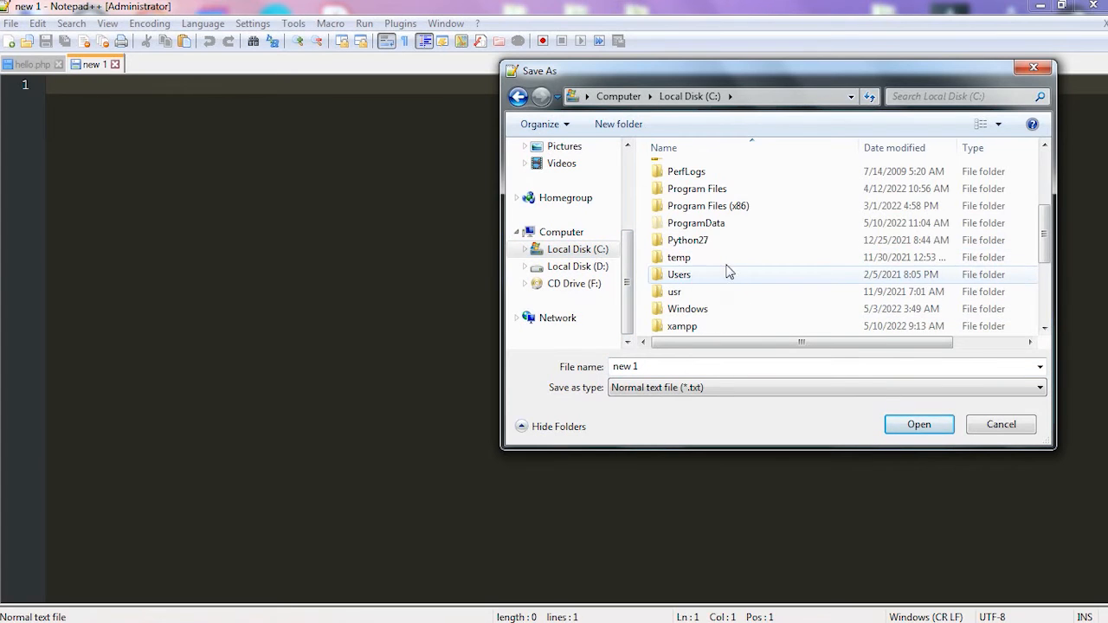
pyautogui.doubleClick(717, 189)
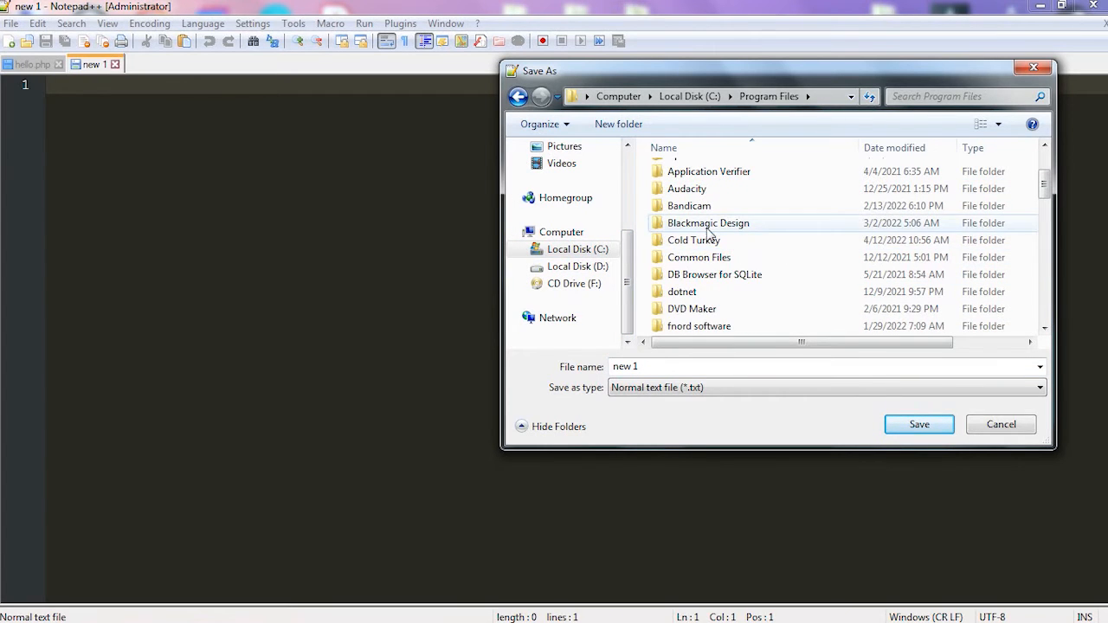
pyautogui.click(708, 223)
pyautogui.doubleClick(708, 223)
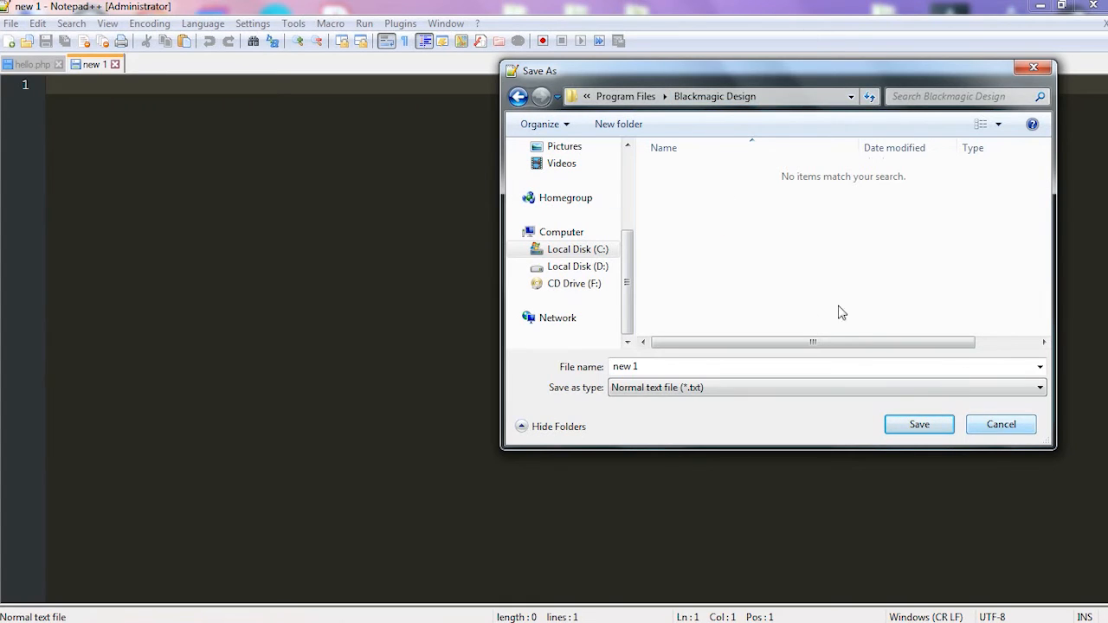
pyautogui.click(650, 100)
pyautogui.click(616, 96)
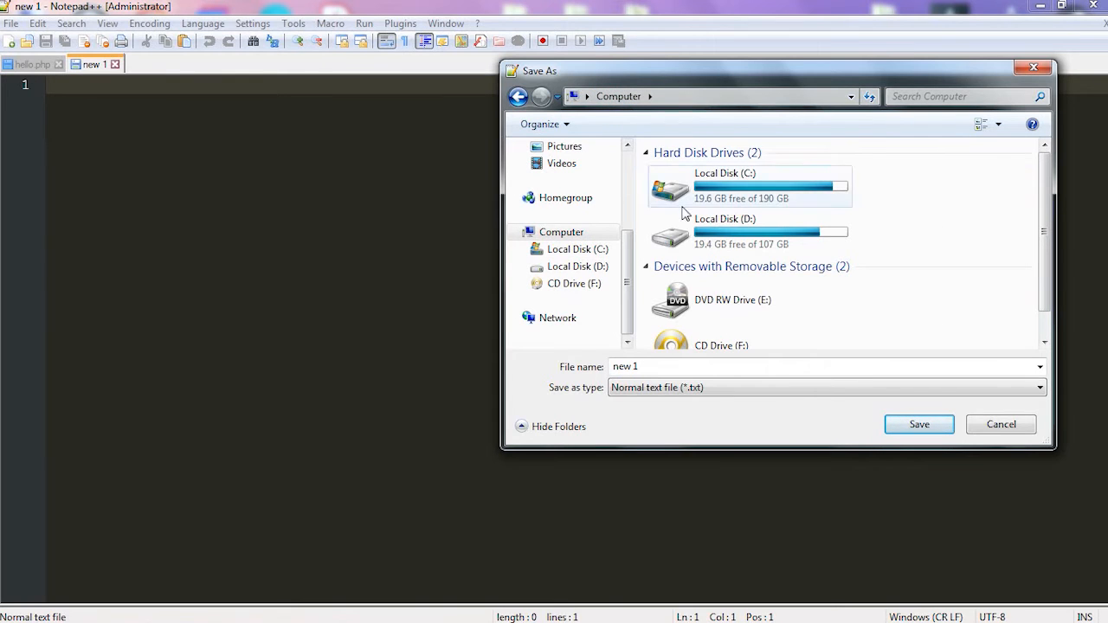
pyautogui.scroll(5, 632, 242)
pyautogui.click(578, 177)
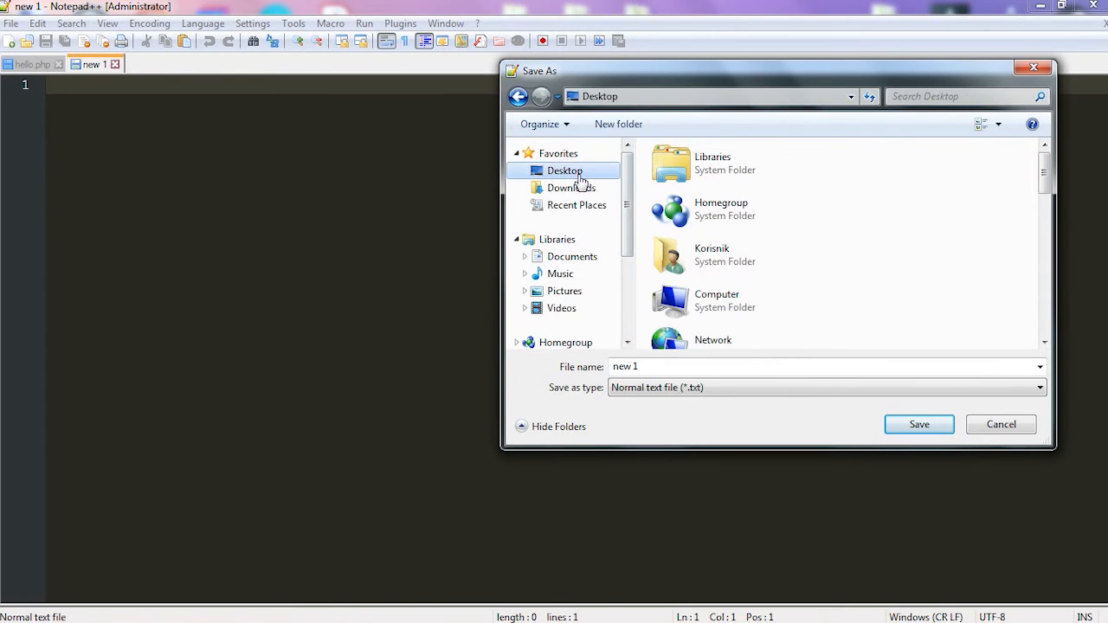
pyautogui.scroll(-3, 554, 260)
pyautogui.click(589, 268)
pyautogui.moveTo(627, 247); pyautogui.dragTo(628, 139)
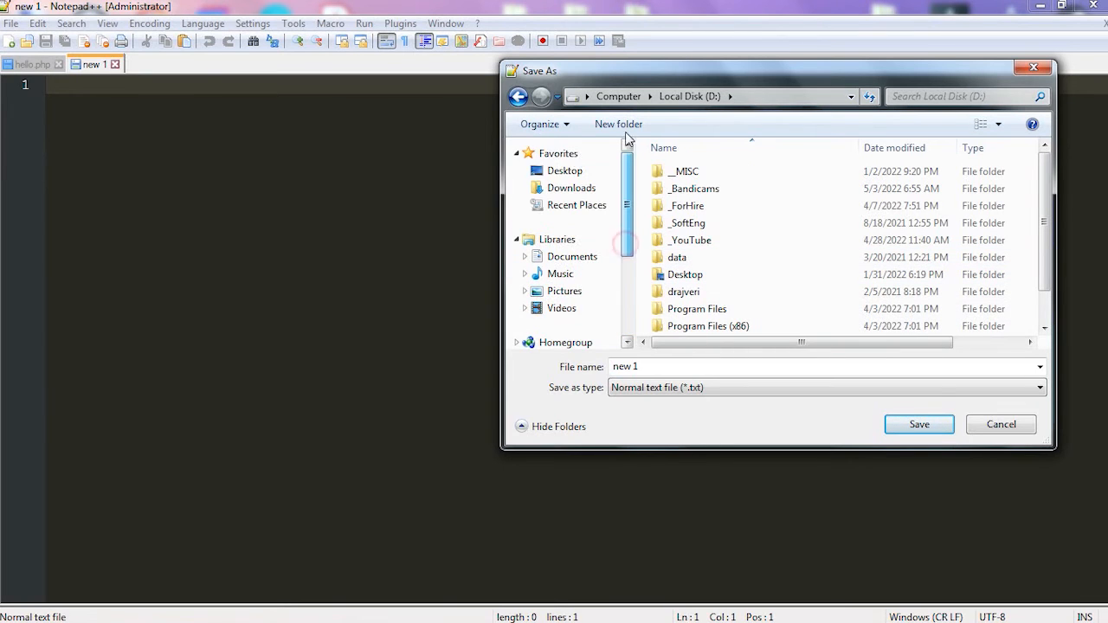
# - Reach htdocs through the Xampp Files shortcut on the Desktop, select mynewfolder, and cancel the save
pyautogui.click(564, 171)
pyautogui.moveTo(1044, 160); pyautogui.dragTo(1050, 278)
pyautogui.click(822, 251)
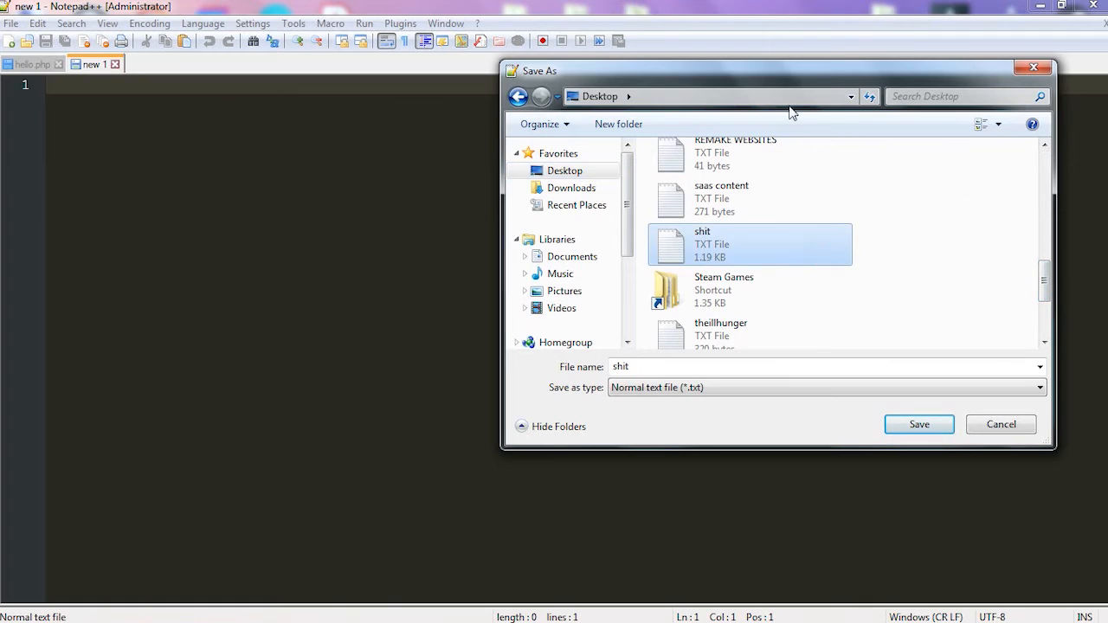
pyautogui.scroll(-2, 779, 199)
pyautogui.doubleClick(750, 276)
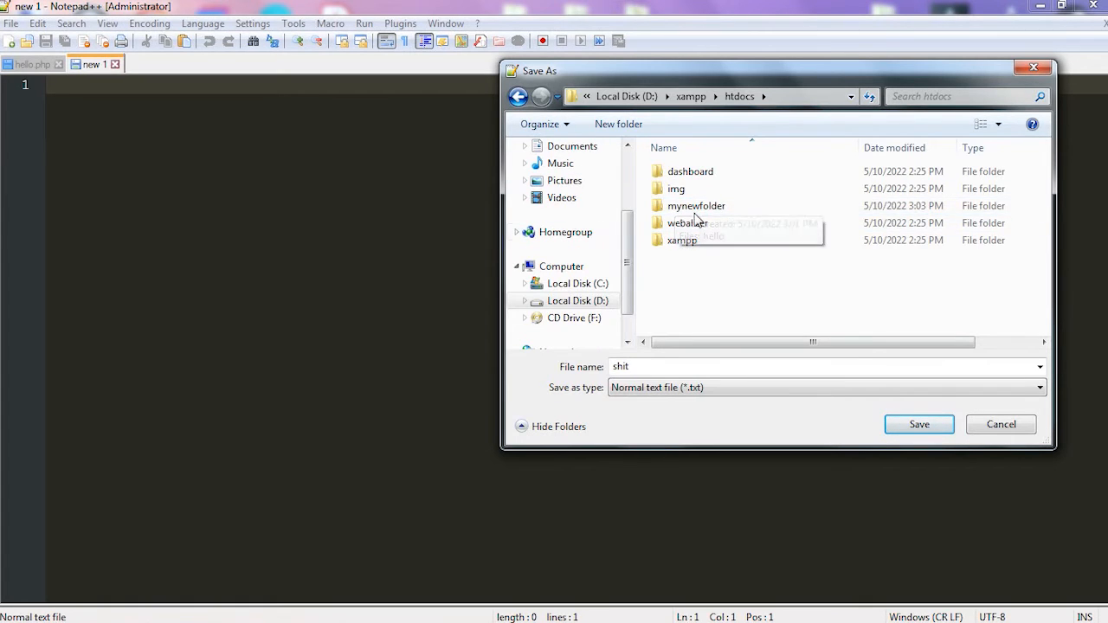
pyautogui.click(723, 208)
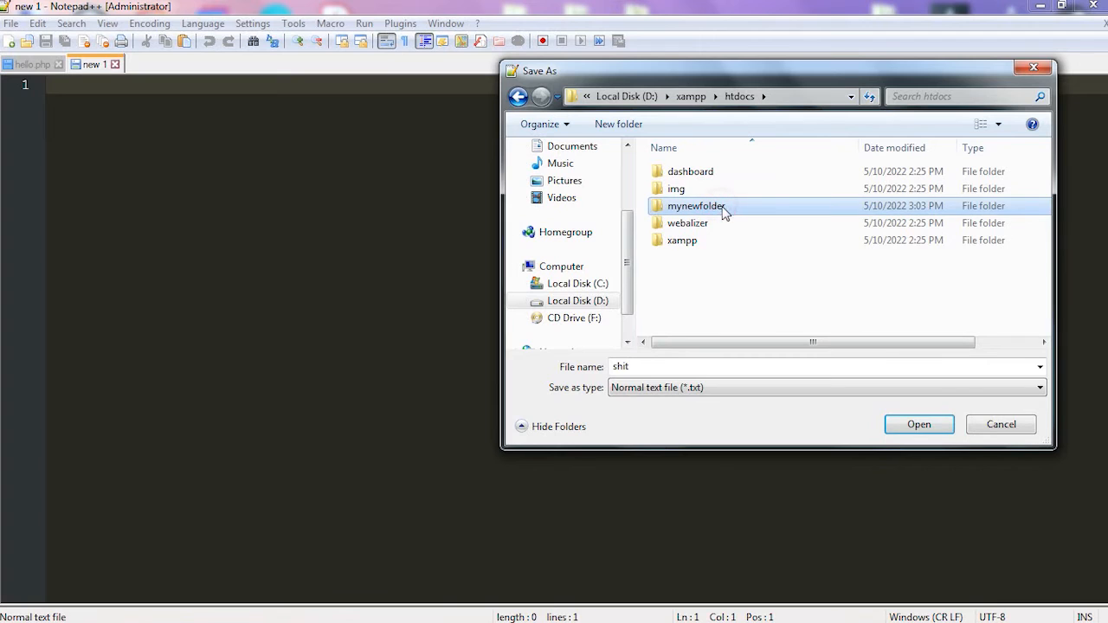
pyautogui.click(976, 424)
# - Close the empty new 1 document and put opening and closing PHP tags around a blank line in hello.php
pyautogui.click(30, 67)
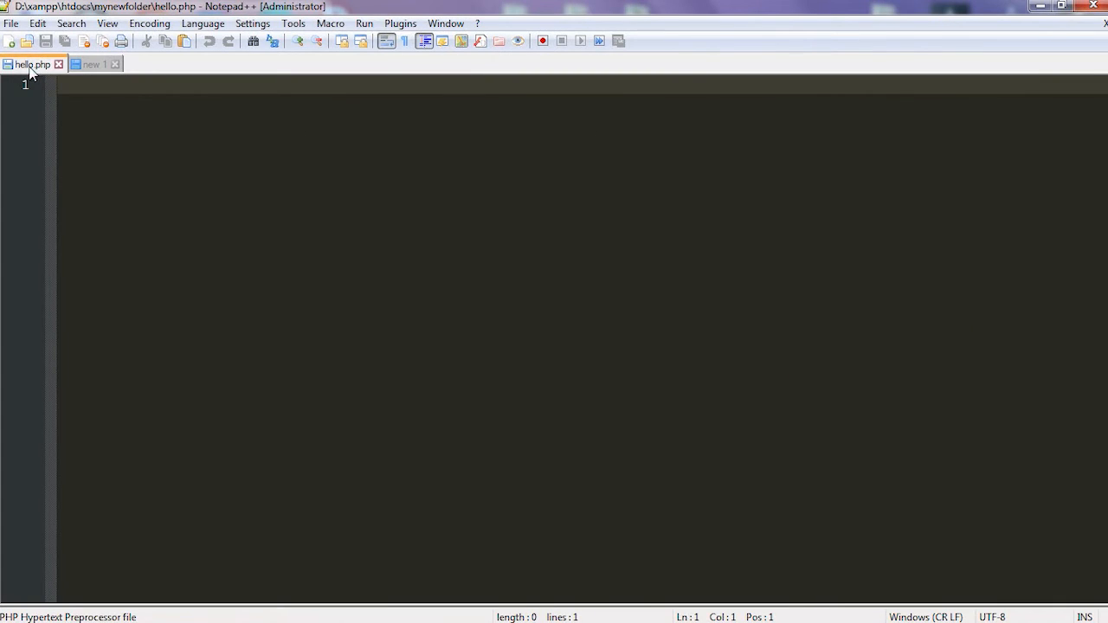
pyautogui.click(114, 64)
pyautogui.write('<?php ?')
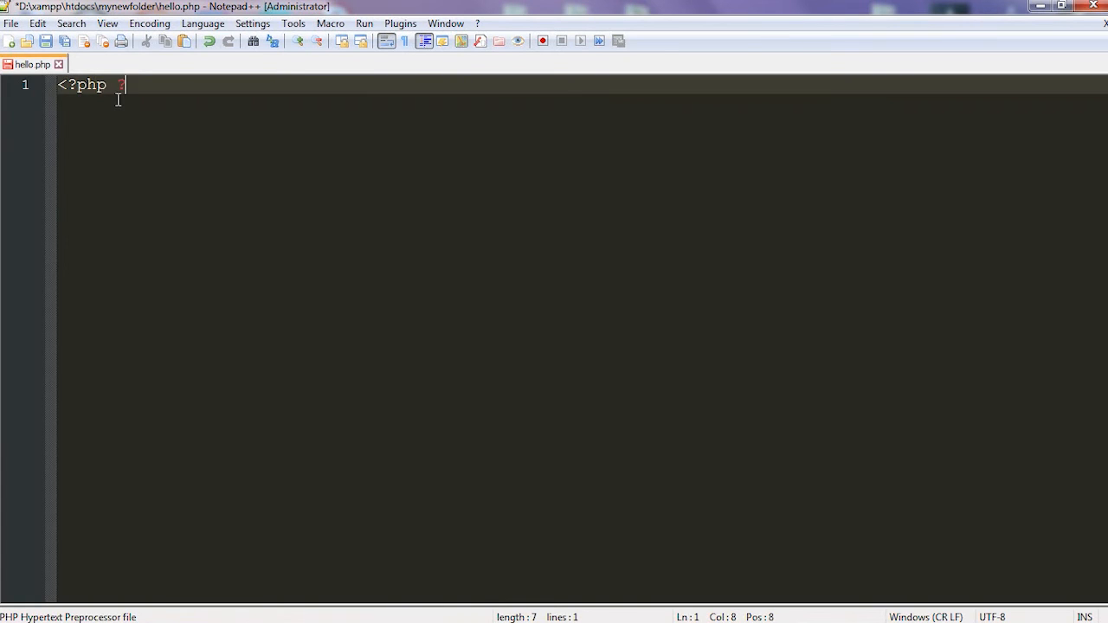
pyautogui.press('Return')
pyautogui.press('Return')
pyautogui.press('Up')
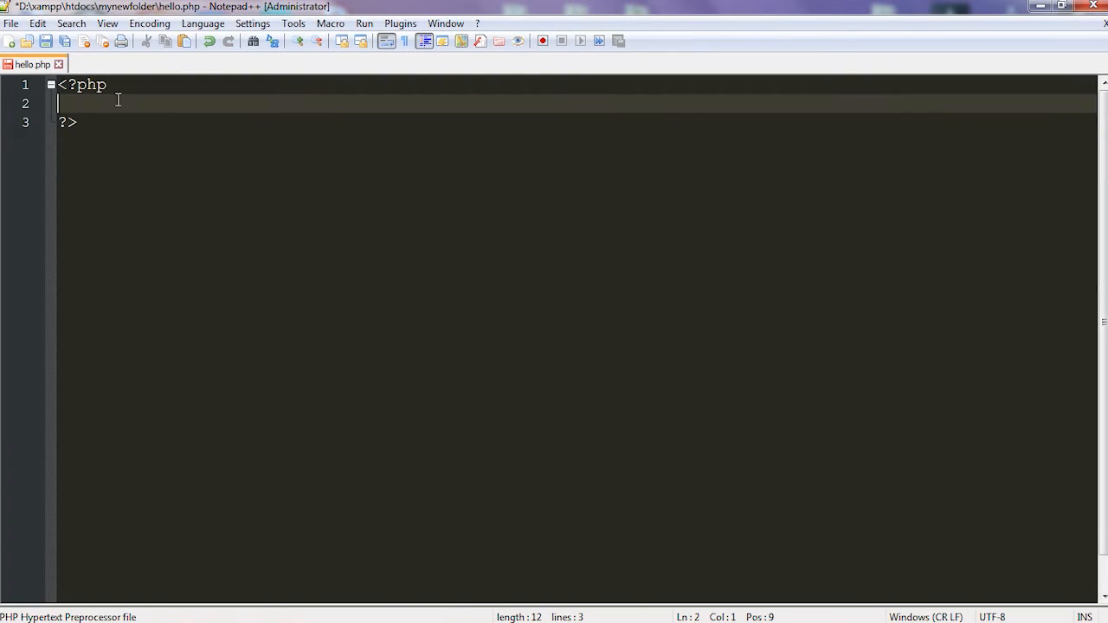
# - Add the statement echo "Hello World!"; between the PHP tags and save hello.php
pyautogui.write('echo "Hello World!";')
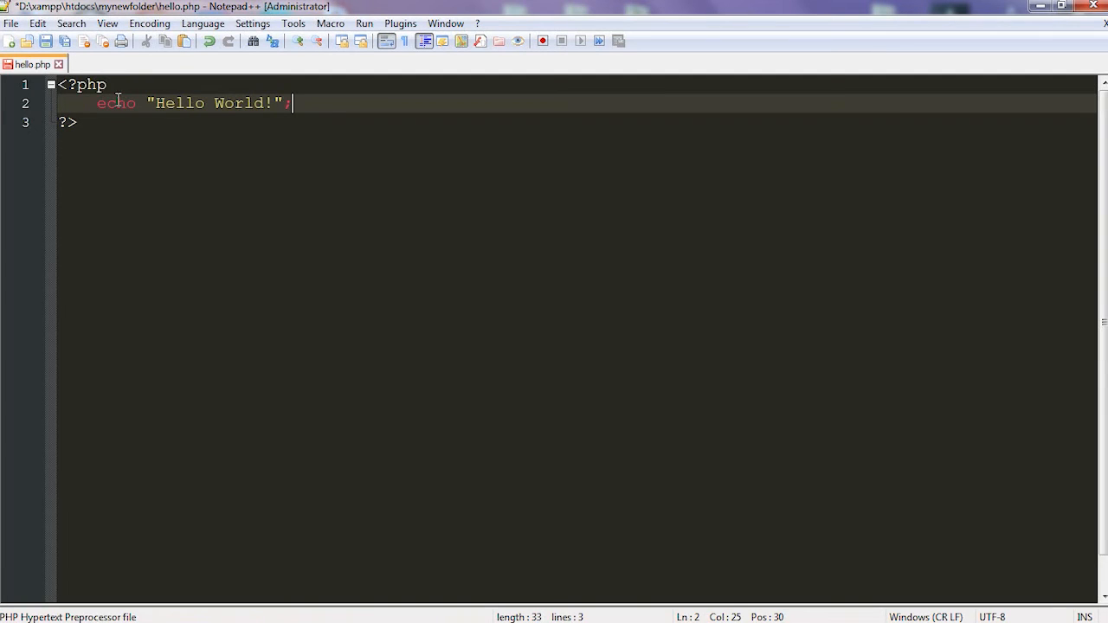
pyautogui.hotkey('ctrl', 's')
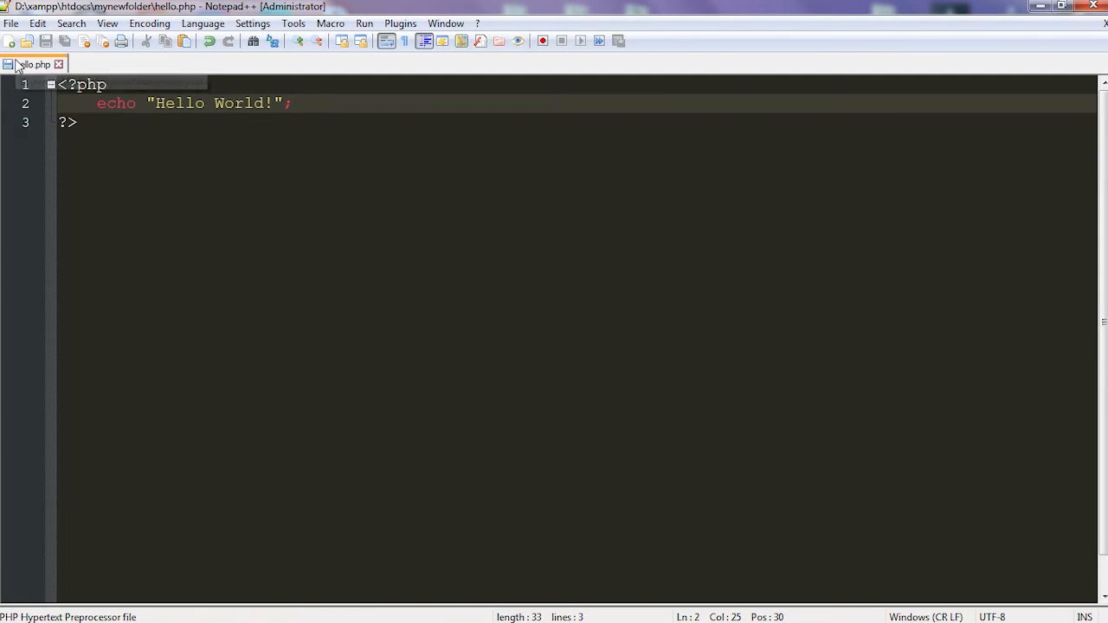
# - Switch to Chrome, reload the localhost/mynewfolder index, open hello.php, and highlight its output
pyautogui.click(123, 613)
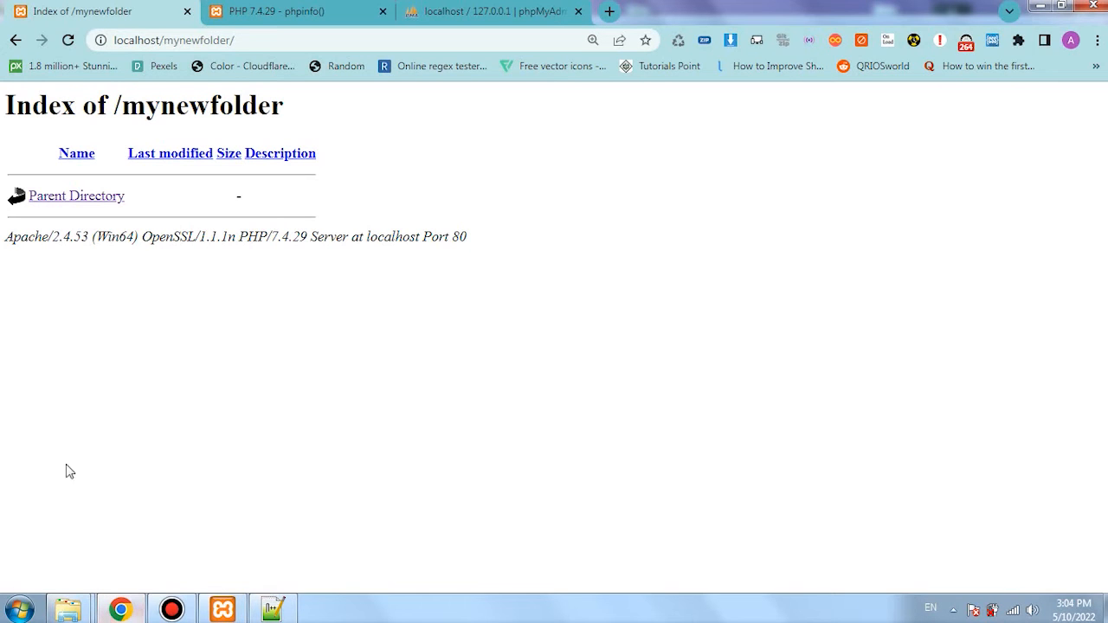
pyautogui.click(67, 40)
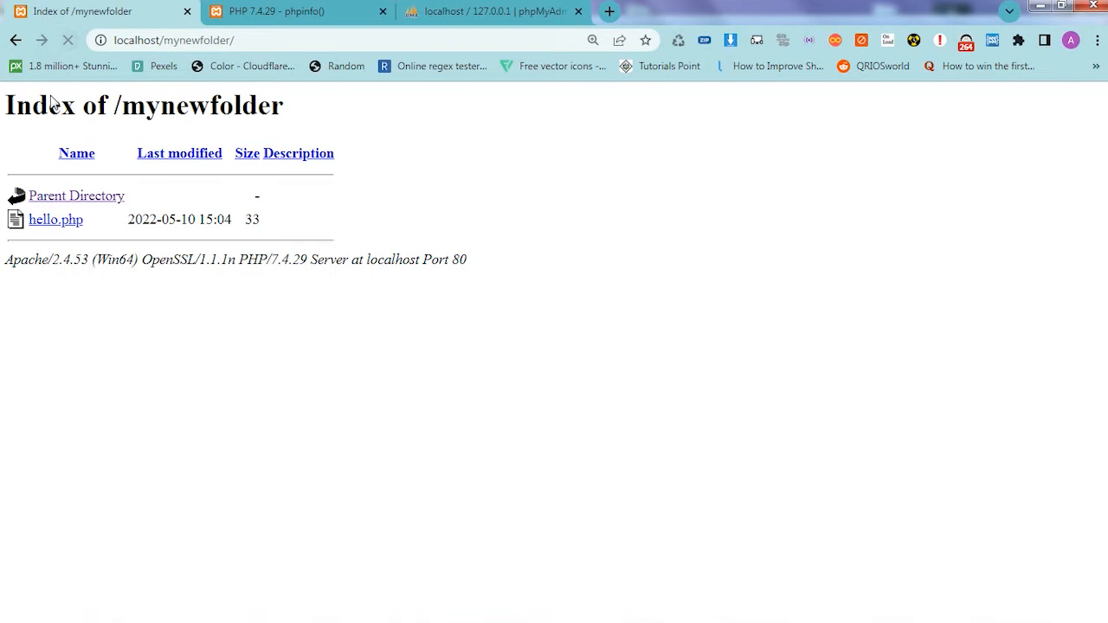
pyautogui.click(46, 223)
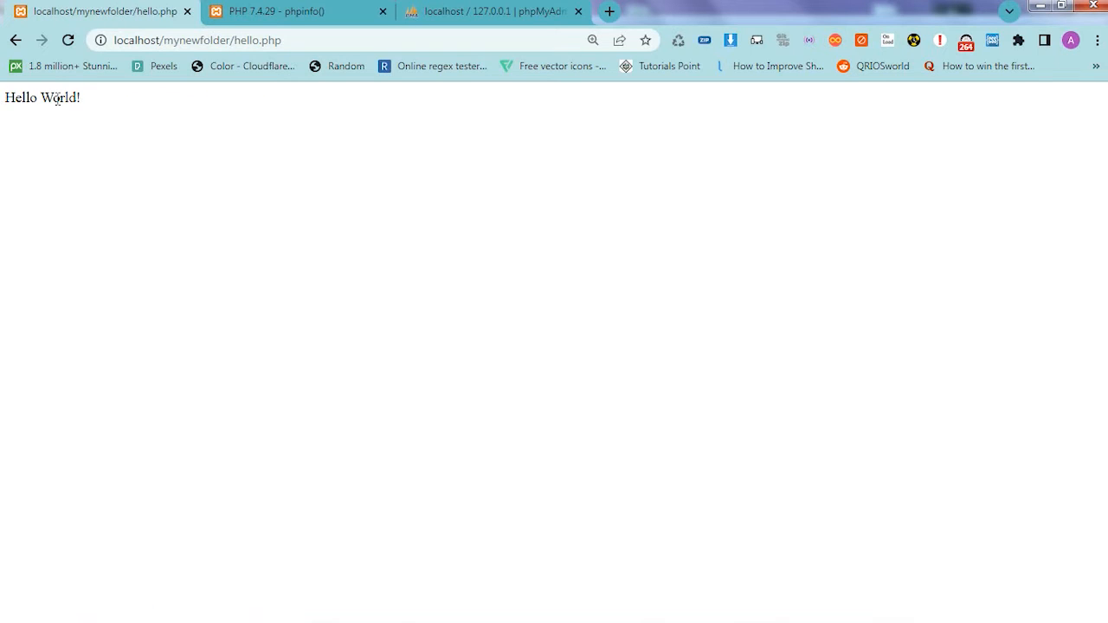
pyautogui.moveTo(84, 99); pyautogui.dragTo(4, 98)
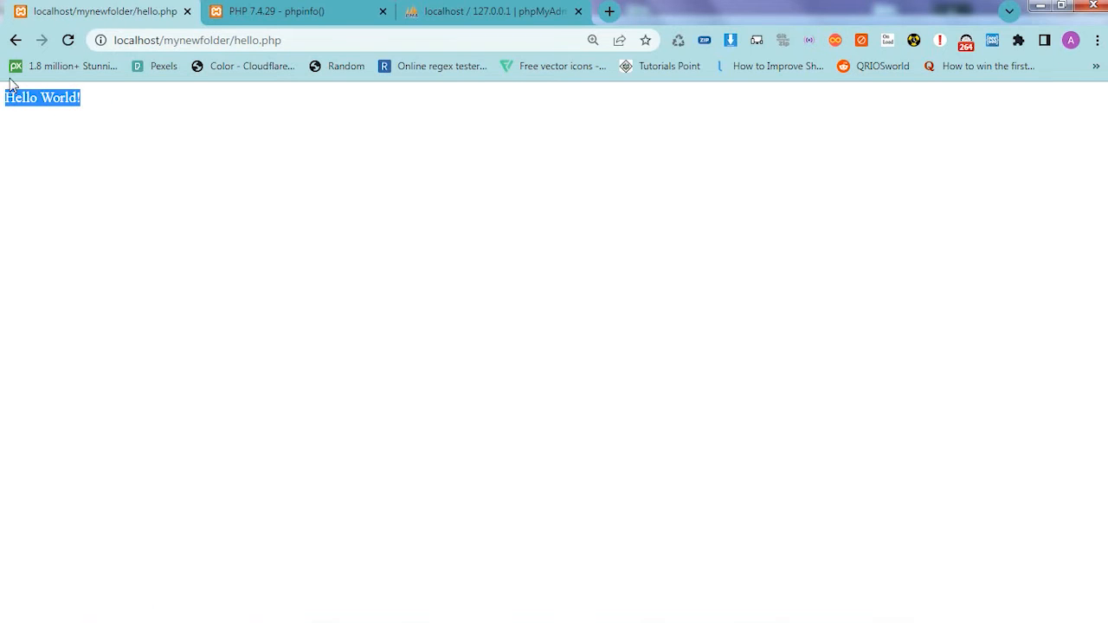
# - Bring up the htdocs folder window, go up to the xampp folder on D:, and return into htdocs
pyautogui.click(67, 609)
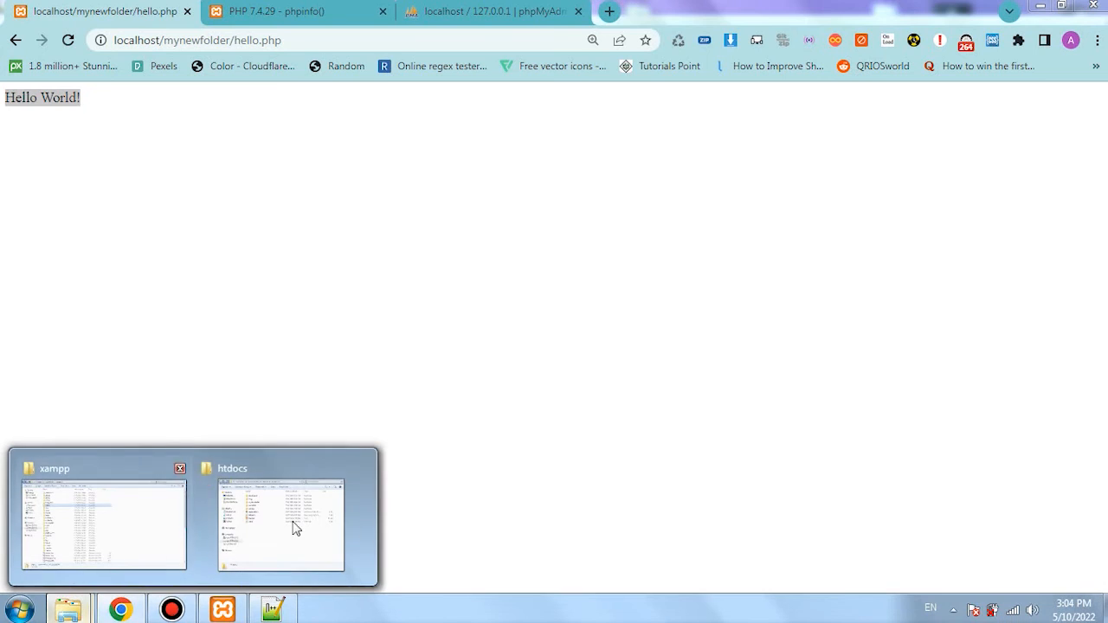
pyautogui.click(279, 526)
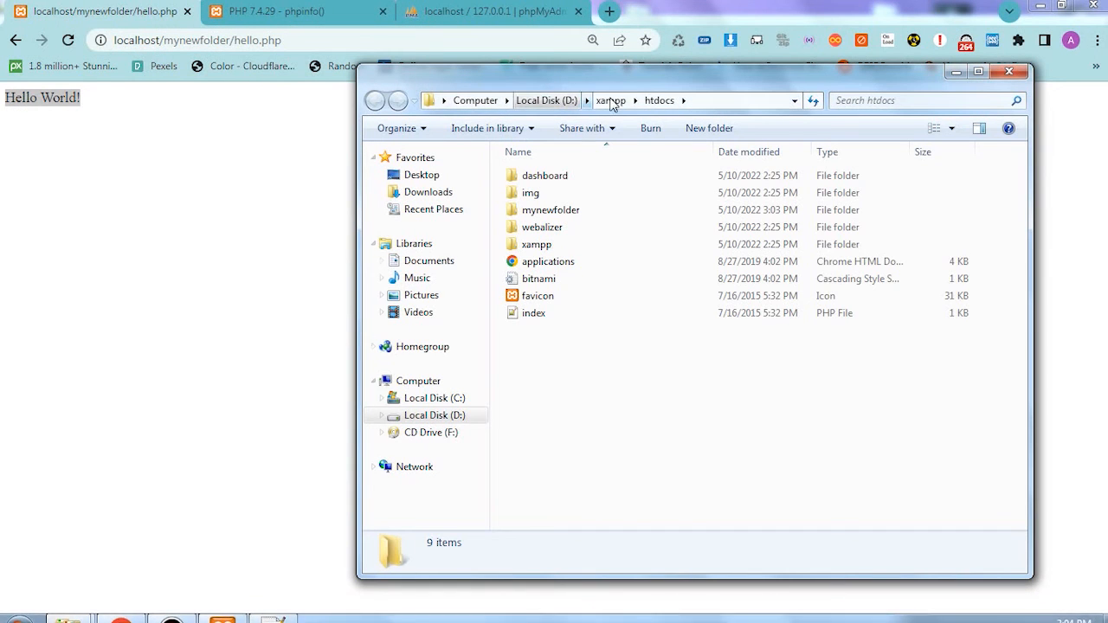
pyautogui.click(612, 100)
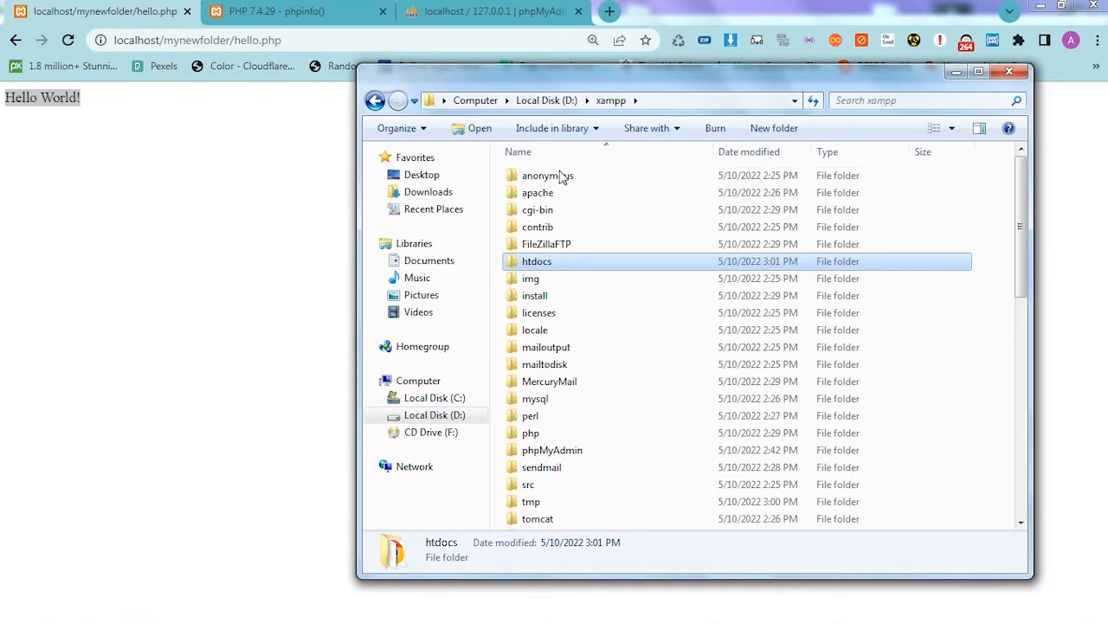
pyautogui.doubleClick(536, 262)
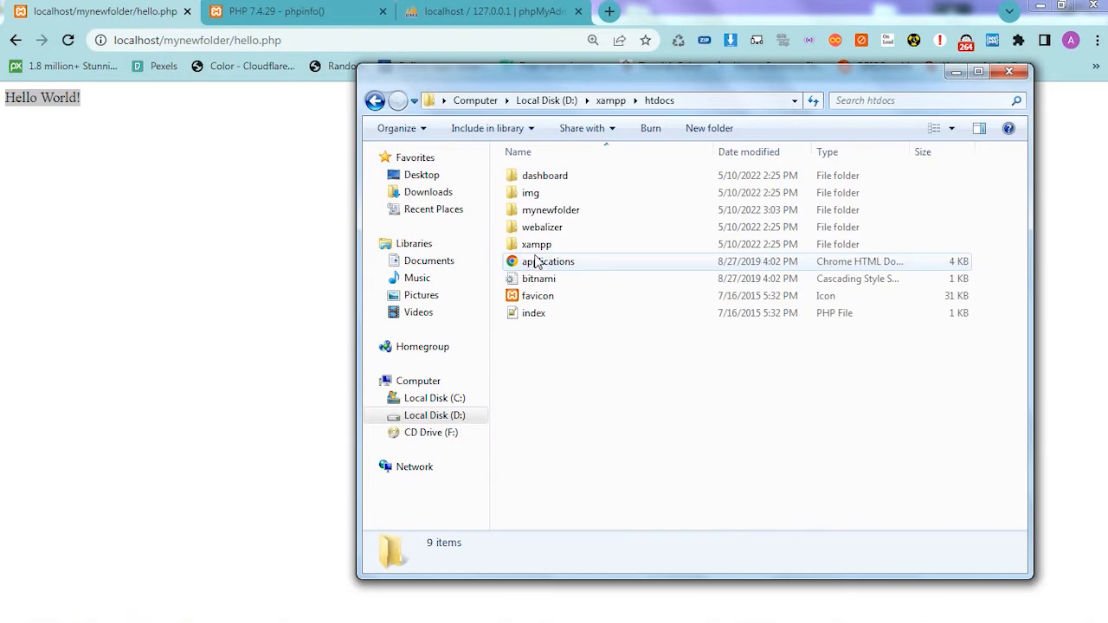
pyautogui.click(374, 101)
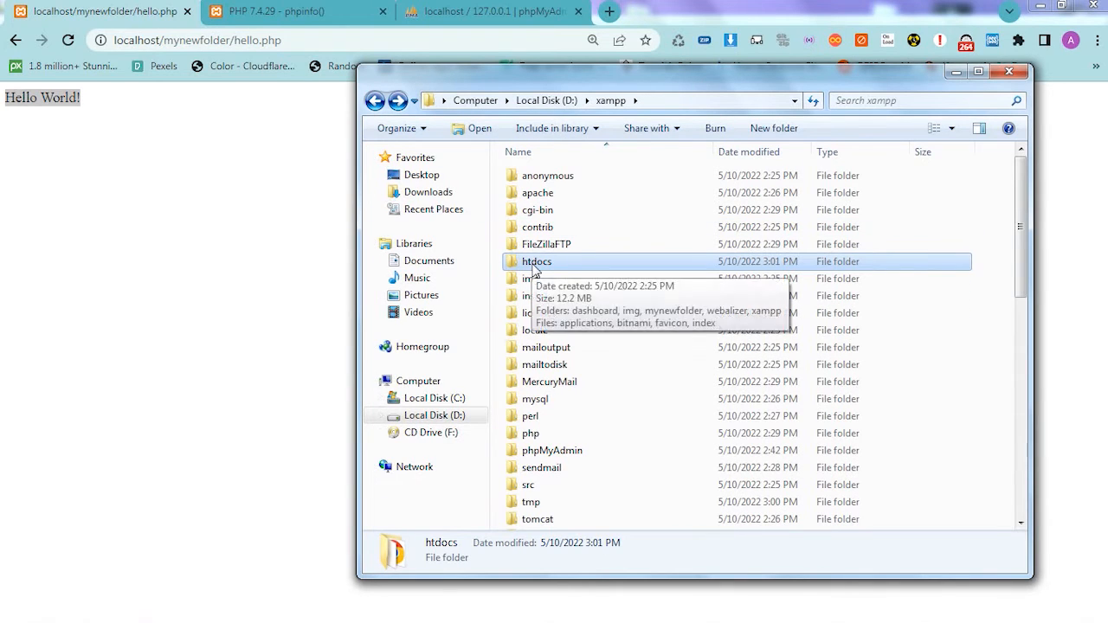
pyautogui.doubleClick(533, 264)
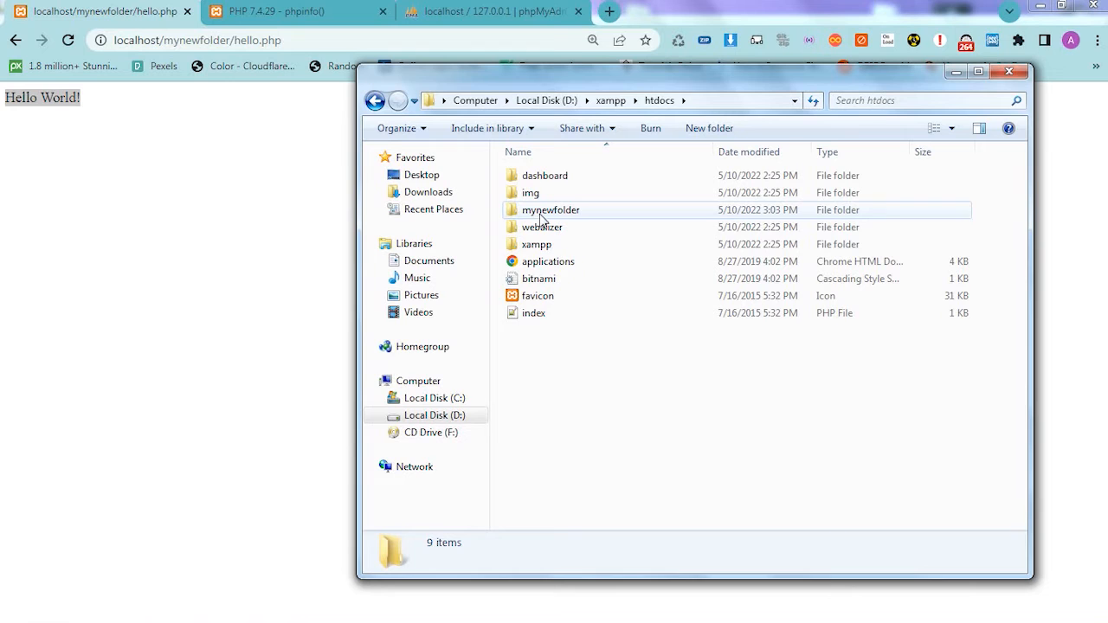
# - Examine the contents of htdocs, point out mynewfolder, and return to the hello.php page in the browser
pyautogui.moveTo(586, 368); pyautogui.dragTo(539, 166)
pyautogui.click(602, 377)
pyautogui.click(531, 214)
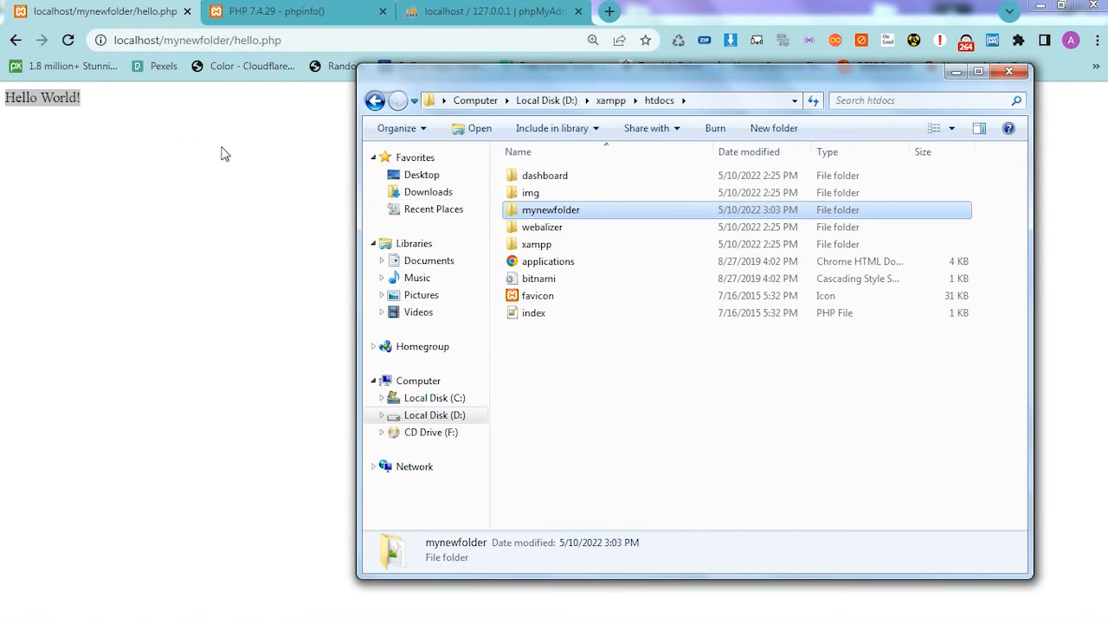
pyautogui.click(672, 394)
pyautogui.click(161, 189)
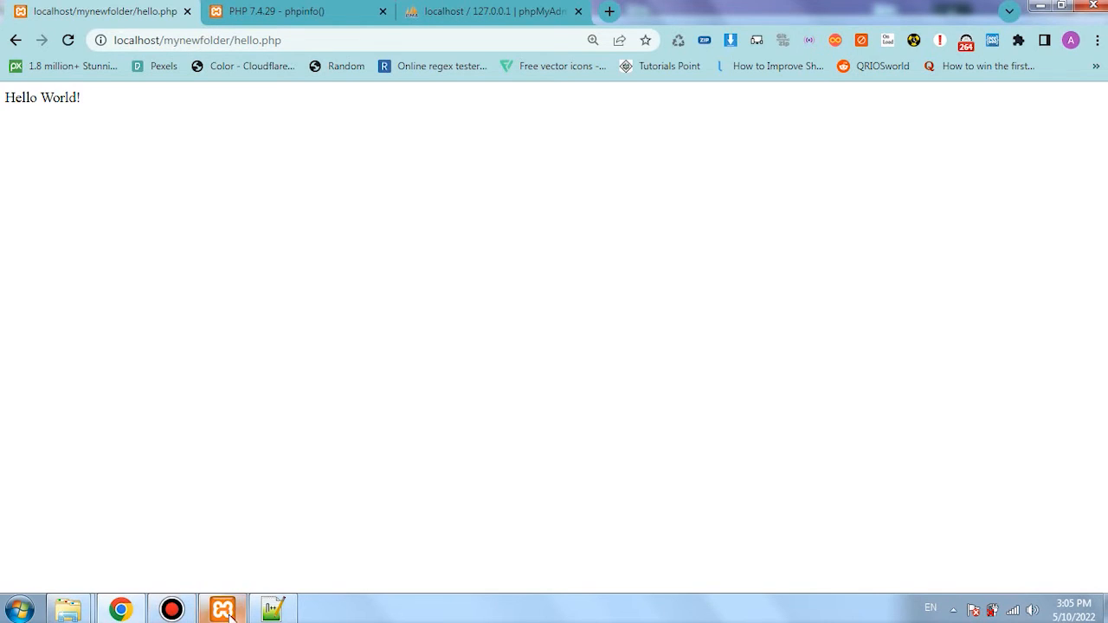
# - Highlight the Hello World! text on the page and check the module status in the XAMPP Control Panel
pyautogui.click(227, 611)
pyautogui.moveTo(30, 98); pyautogui.dragTo(38, 98)
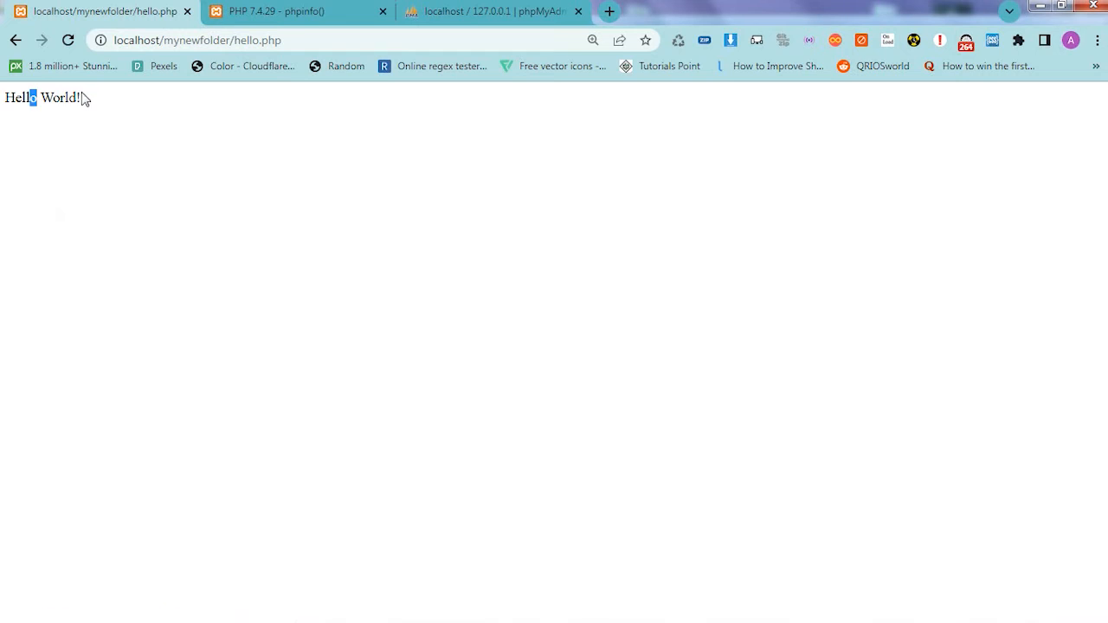
pyautogui.tripleClick(109, 99)
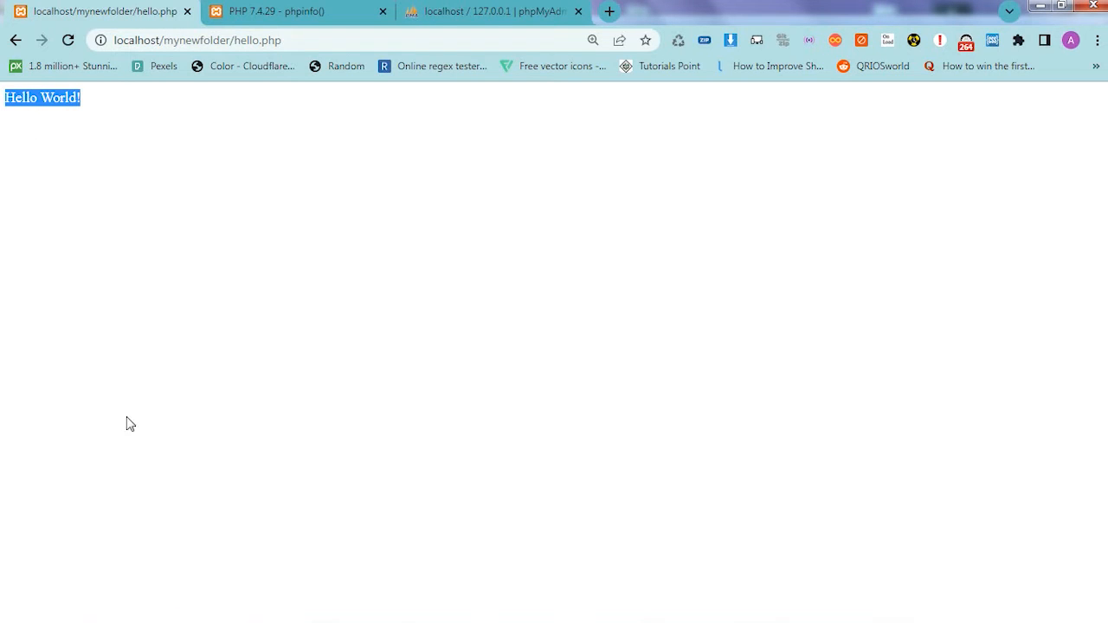
pyautogui.click(227, 611)
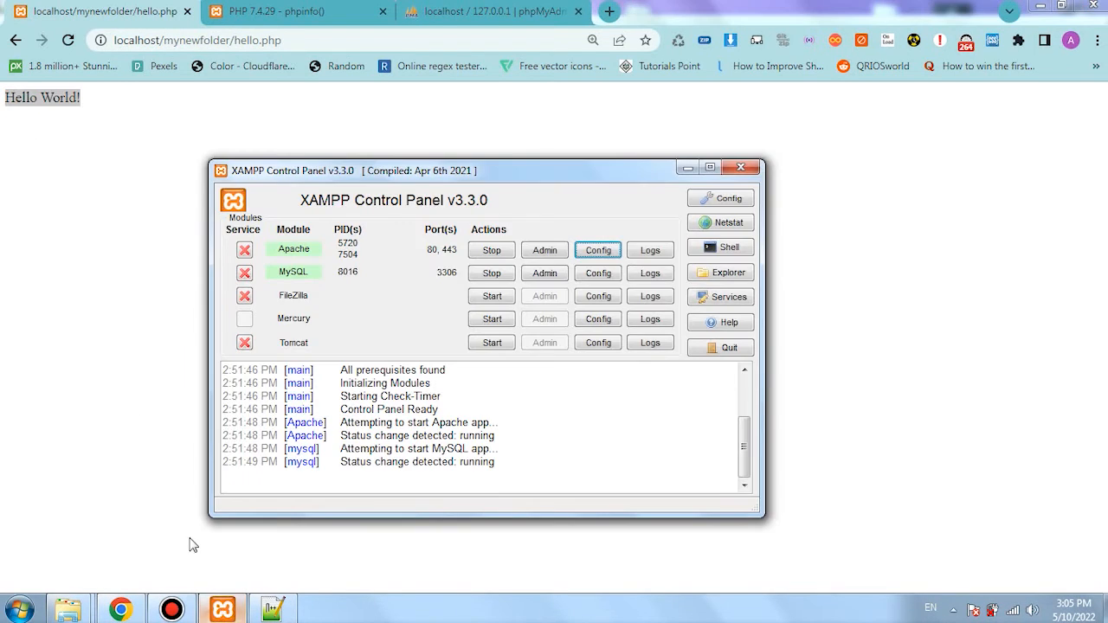
pyautogui.click(131, 276)
pyautogui.click(69, 100)
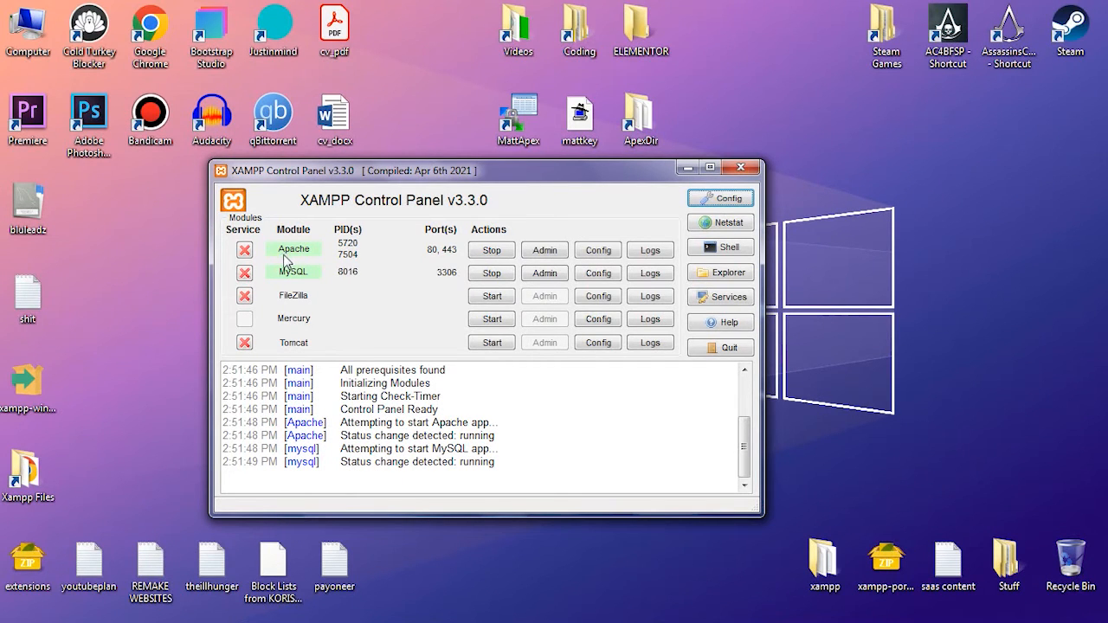
# - Stop the Apache and MySQL modules and quit the XAMPP Control Panel completely
pyautogui.click(490, 250)
pyautogui.click(490, 273)
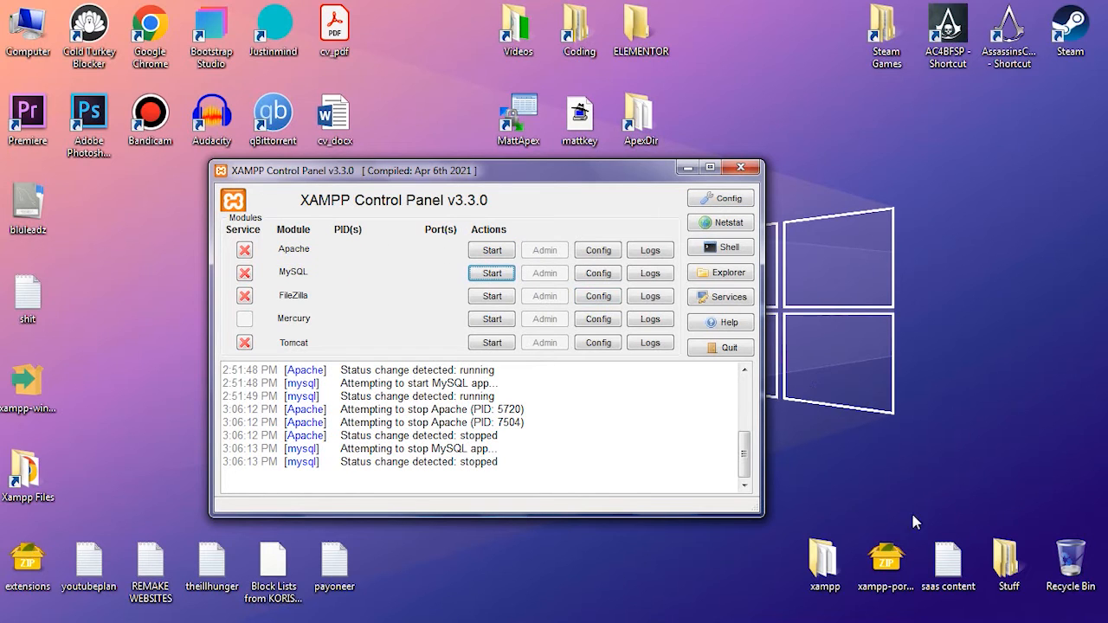
pyautogui.click(953, 611)
pyautogui.rightClick(926, 500)
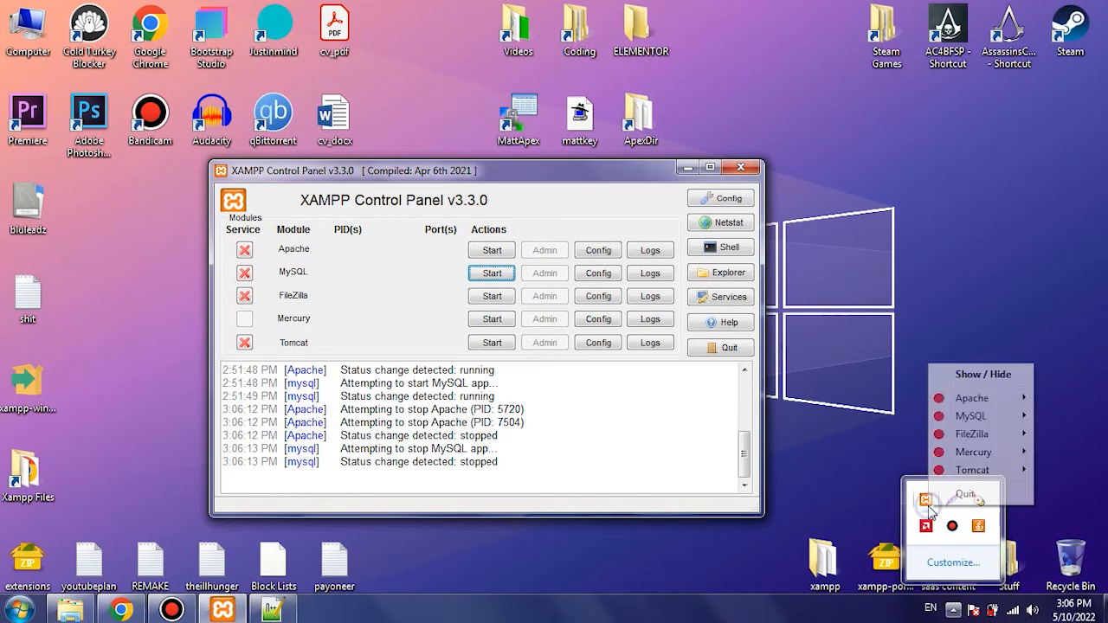
pyautogui.click(955, 492)
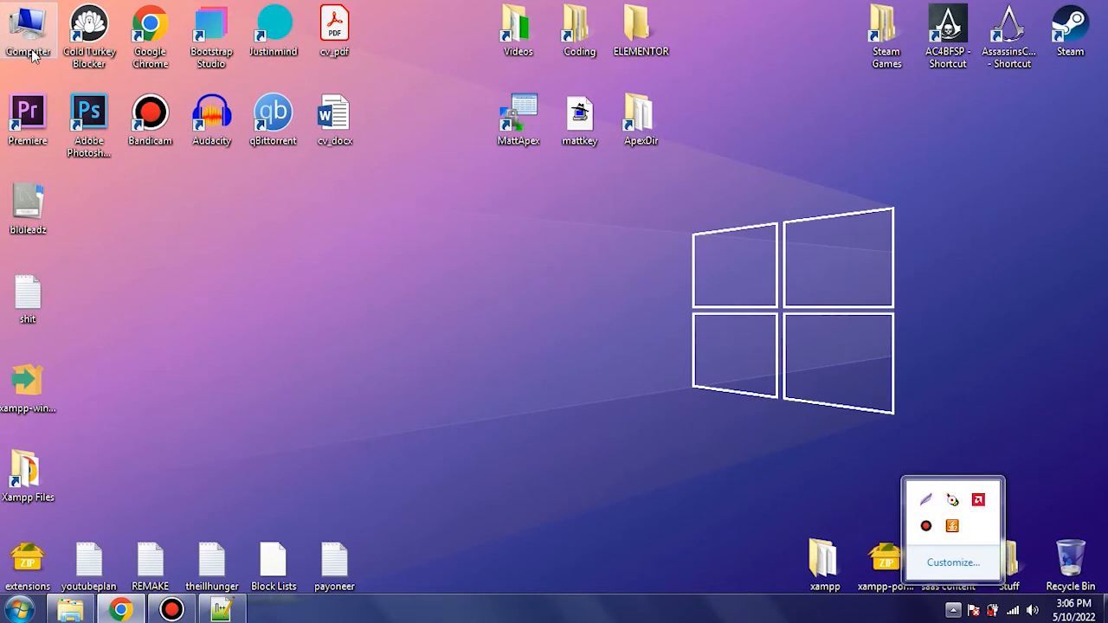
# - Open the xampp folder on Local Disk (D:) and launch the xampp-control application
pyautogui.doubleClick(29, 35)
pyautogui.click(823, 217)
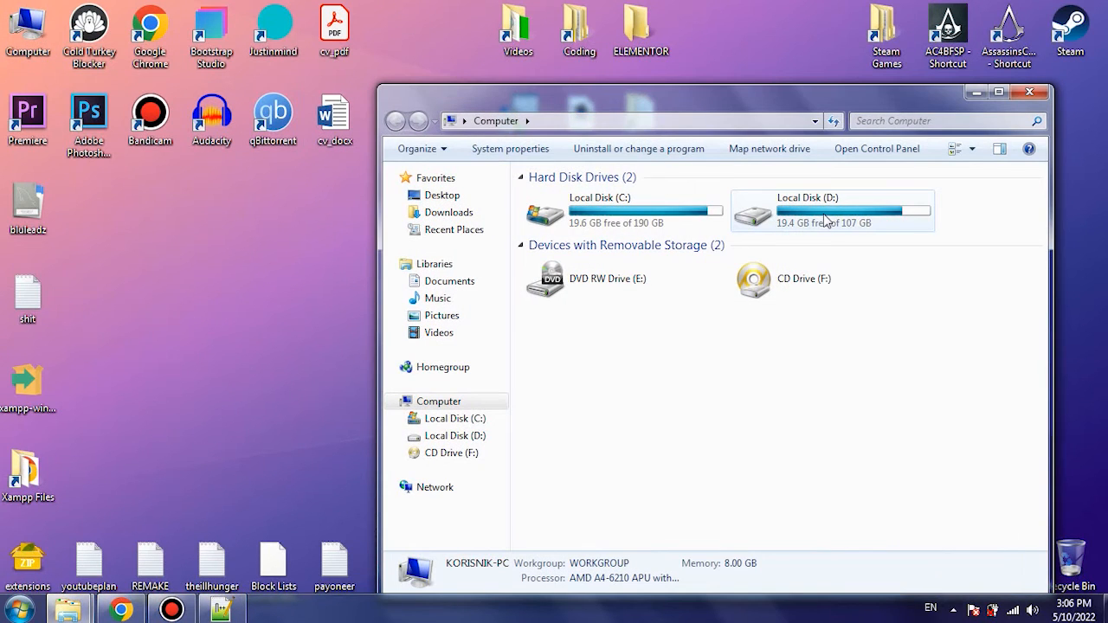
pyautogui.doubleClick(824, 218)
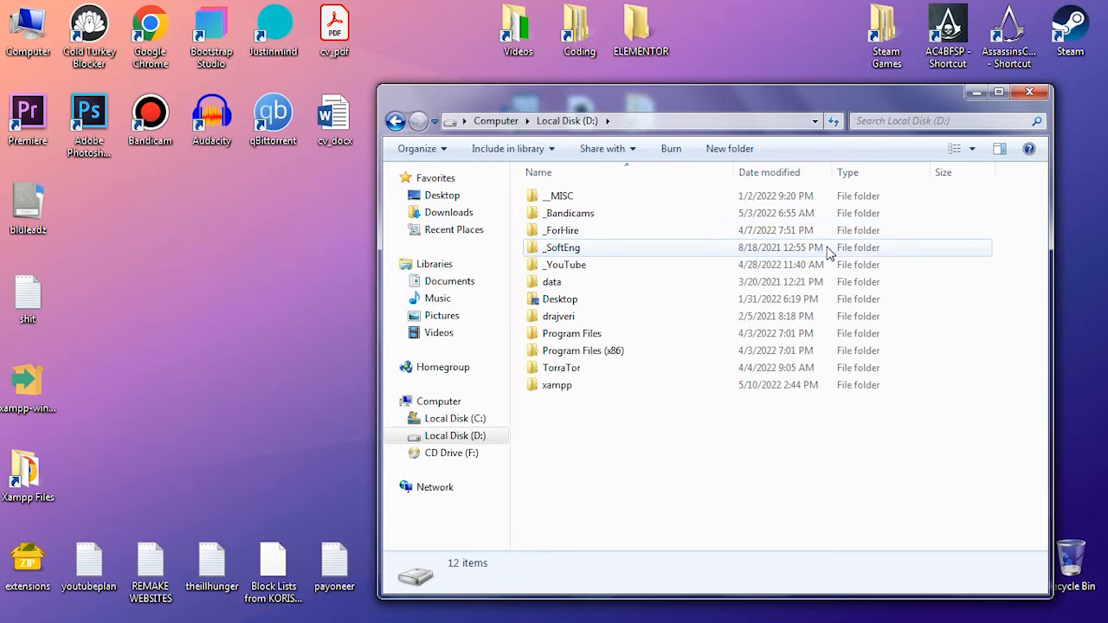
pyautogui.doubleClick(552, 386)
pyautogui.scroll(-9, 616, 419)
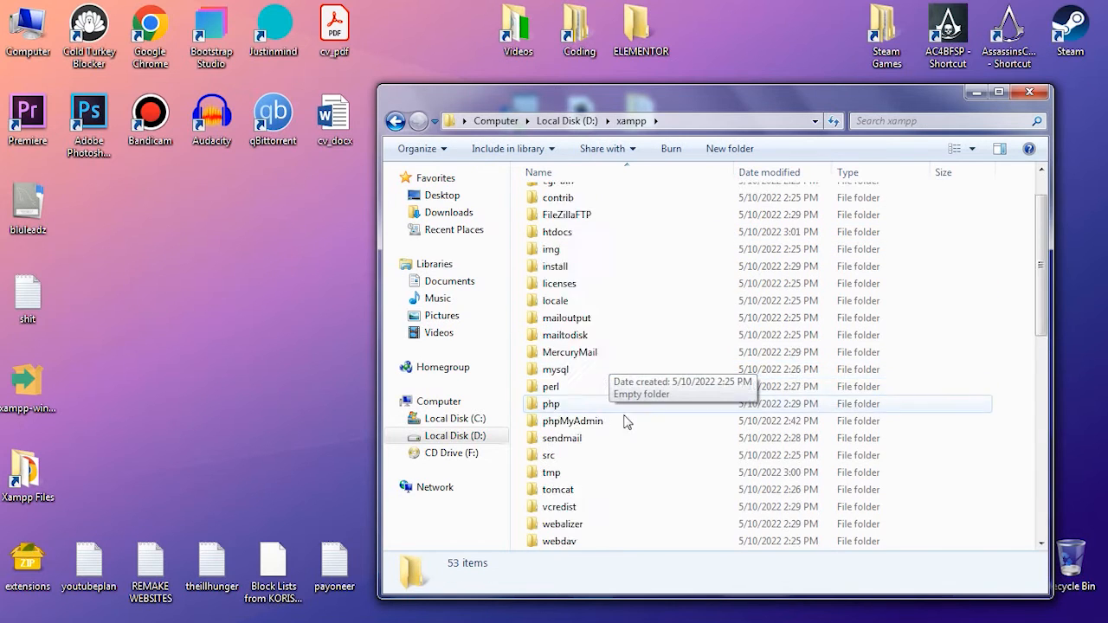
pyautogui.scroll(-3, 612, 419)
pyautogui.click(583, 508)
pyautogui.doubleClick(576, 510)
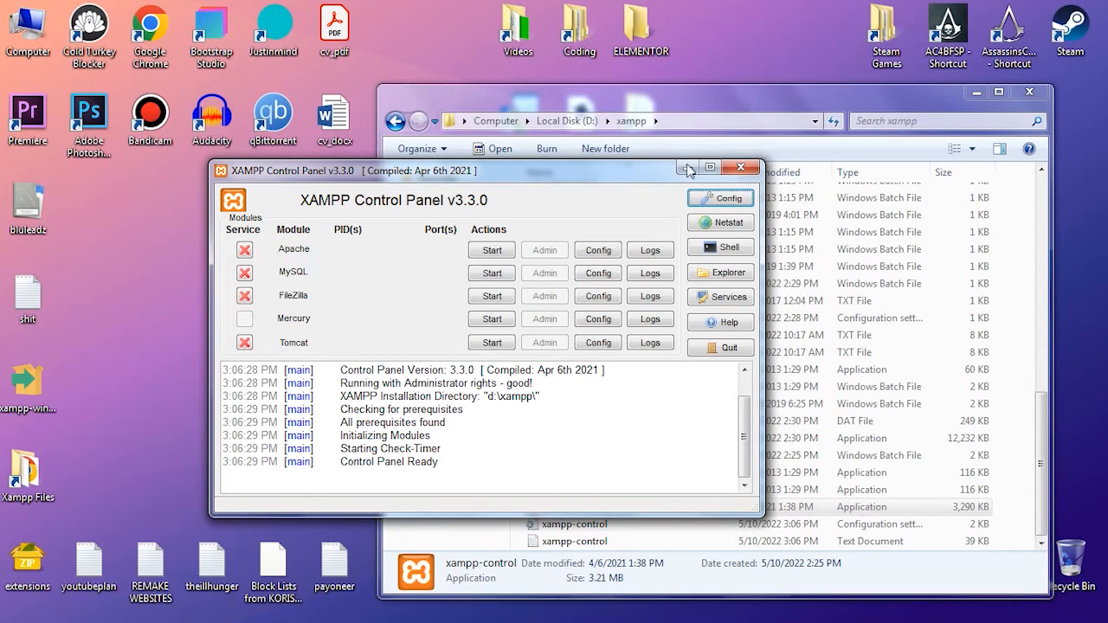
# - Enable autostart for Apache and MySQL in the control panel configuration and save it
pyautogui.click(710, 199)
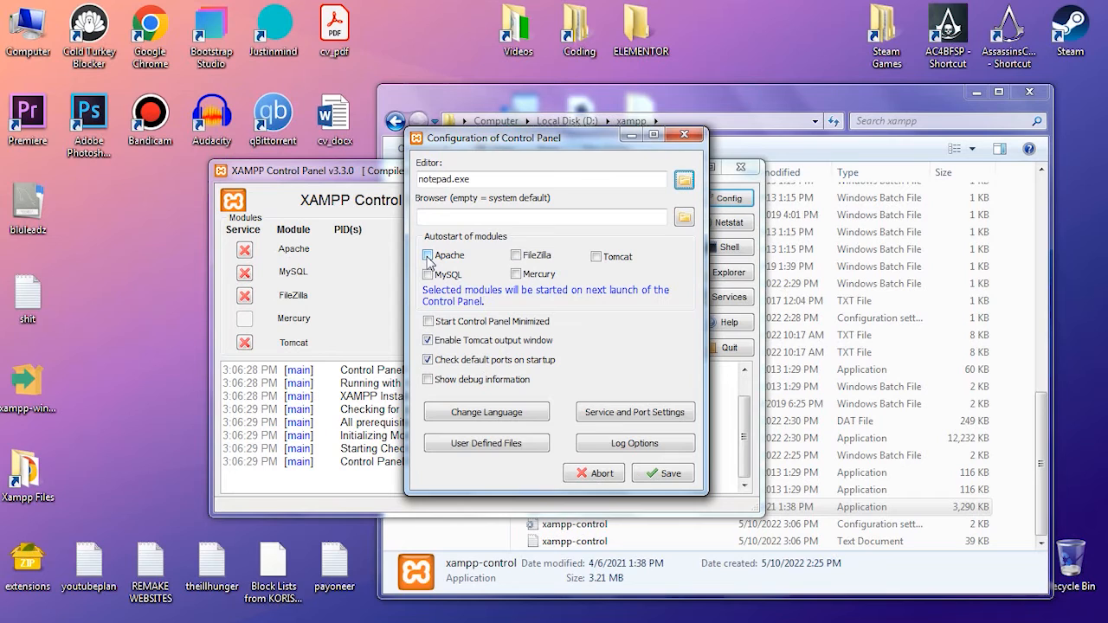
pyautogui.click(428, 258)
pyautogui.click(428, 275)
pyautogui.click(663, 475)
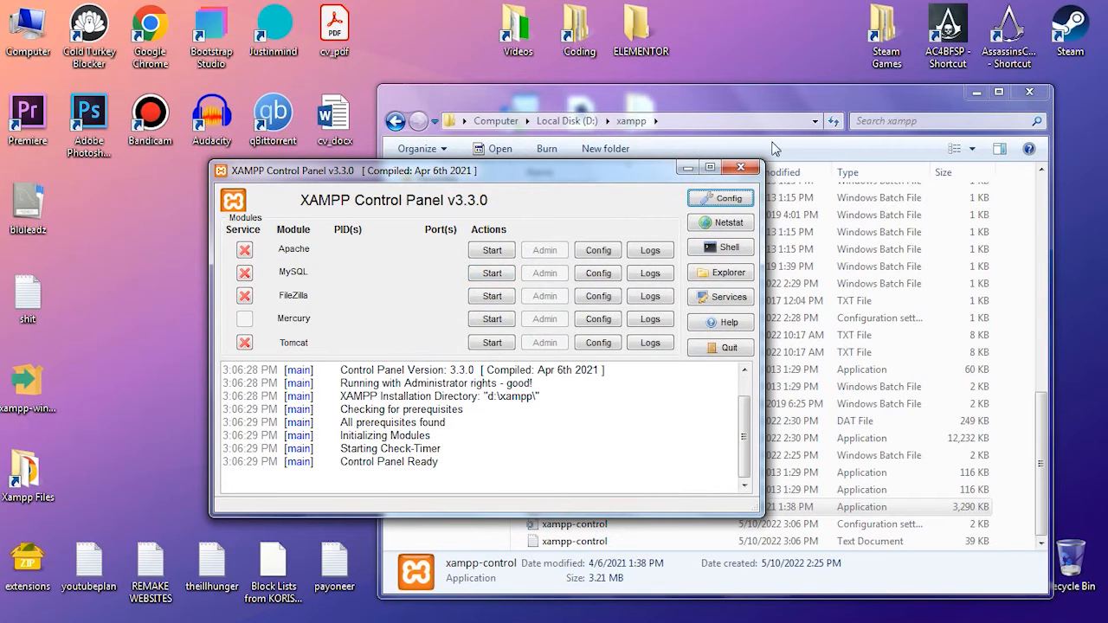
# - Close the XAMPP Control Panel, relaunch xampp-control to test the module autostart, and minimize its window
pyautogui.click(741, 167)
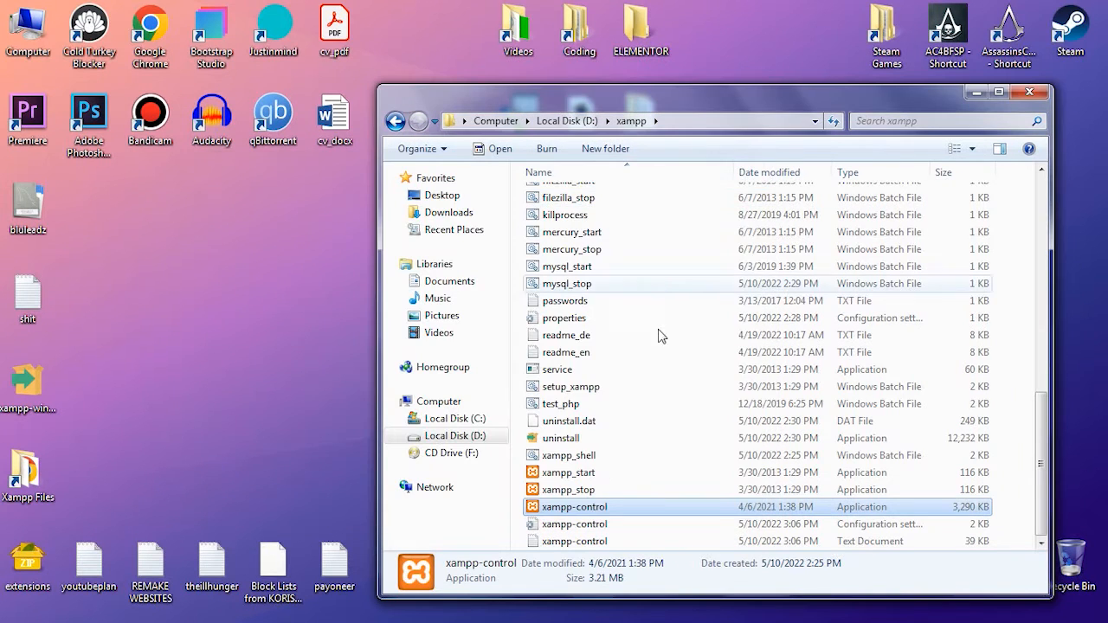
pyautogui.doubleClick(595, 510)
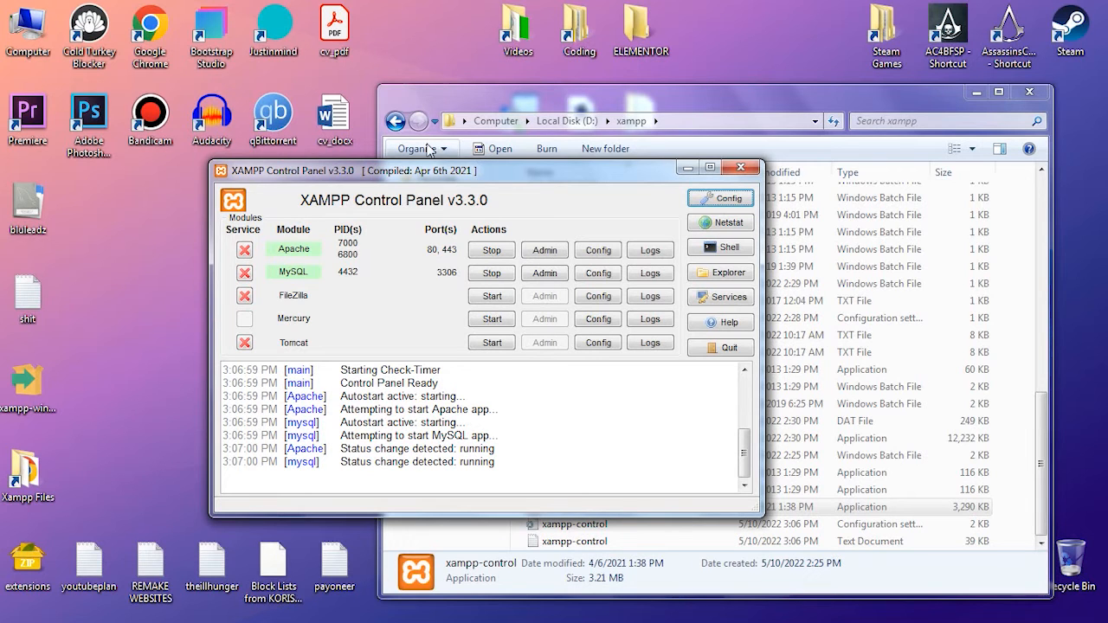
pyautogui.click(686, 170)
# - Create a desktop shortcut for the xampp-control application and rename it xampp
pyautogui.rightClick(568, 511)
pyautogui.moveTo(637, 368)
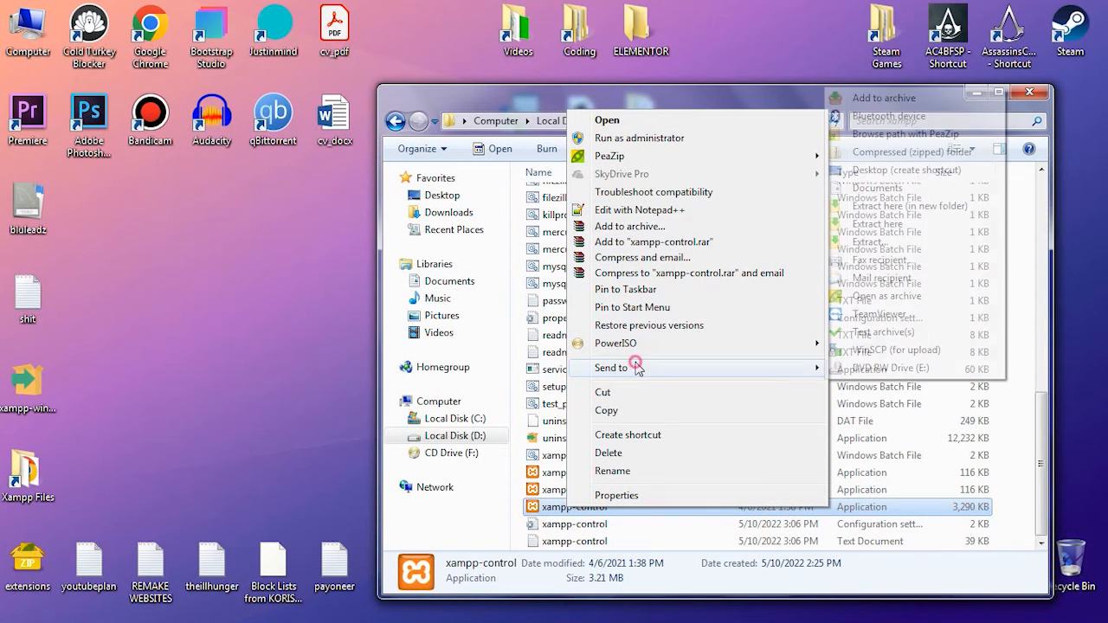
pyautogui.click(898, 173)
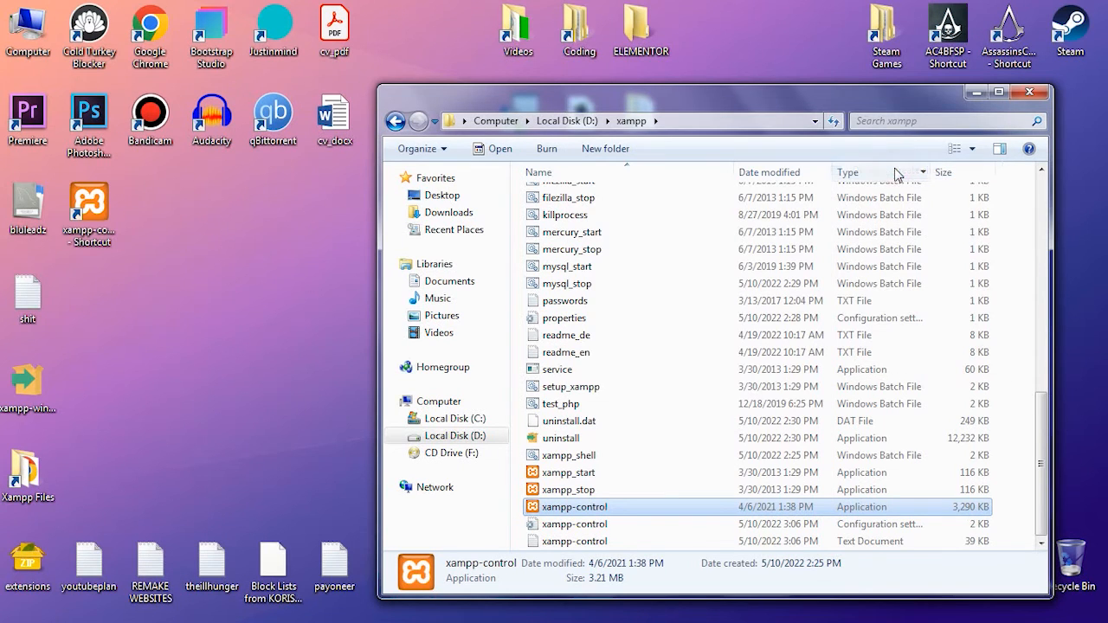
pyautogui.click(89, 208)
pyautogui.press('F2')
pyautogui.write('xam')
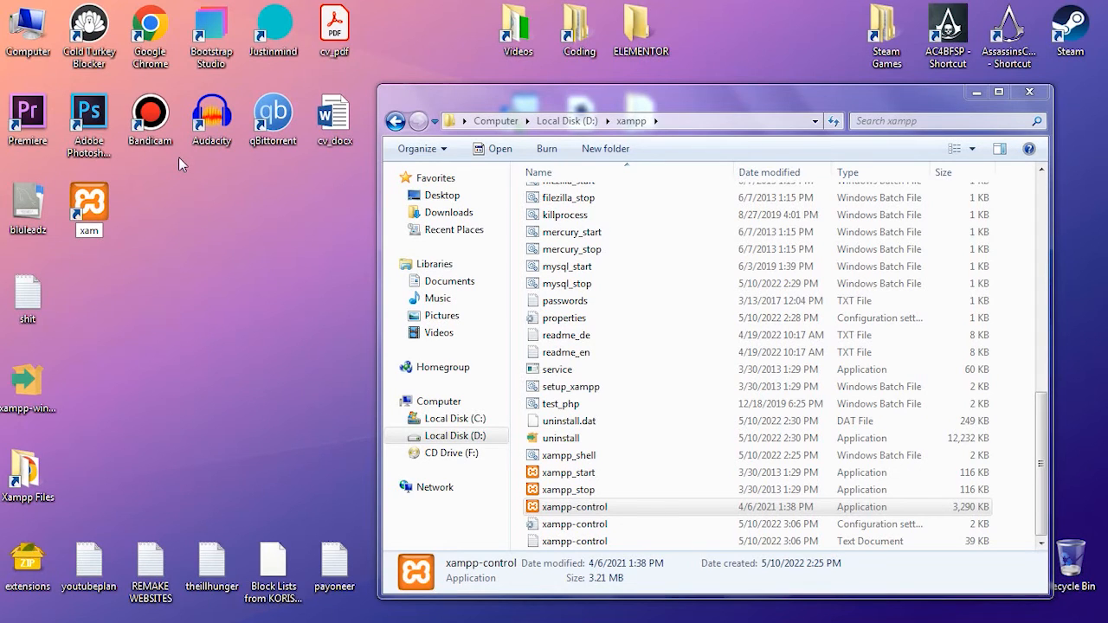
pyautogui.write('pp')
pyautogui.press('Return')
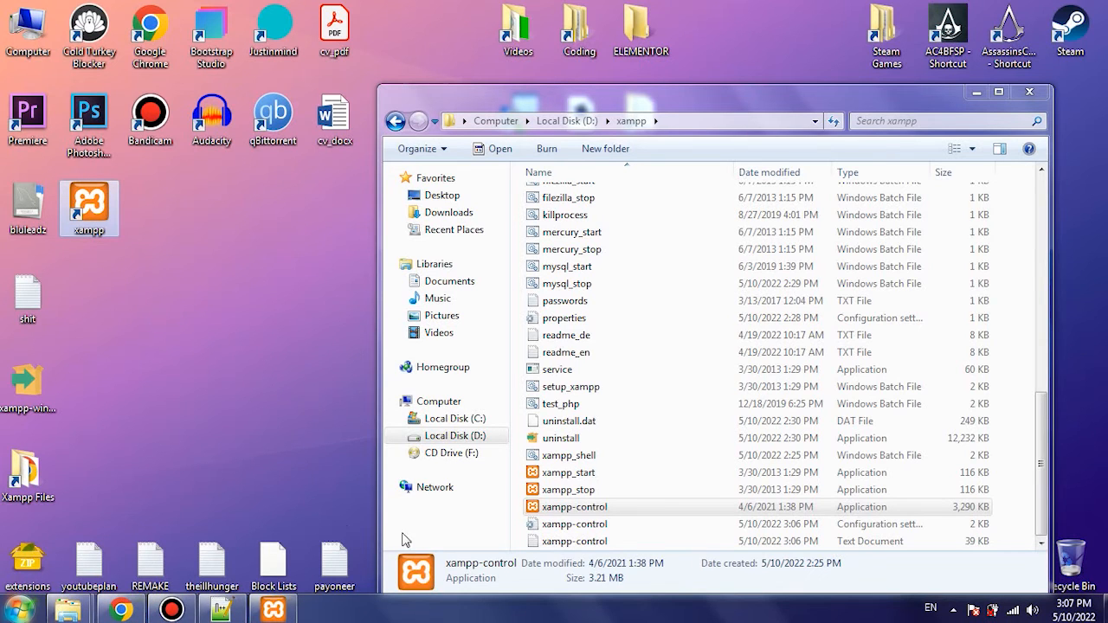
# - Launch the XAMPP Control Panel entry from the Start menu, check its version and startup log, and minimize its window
pyautogui.rightClick(567, 508)
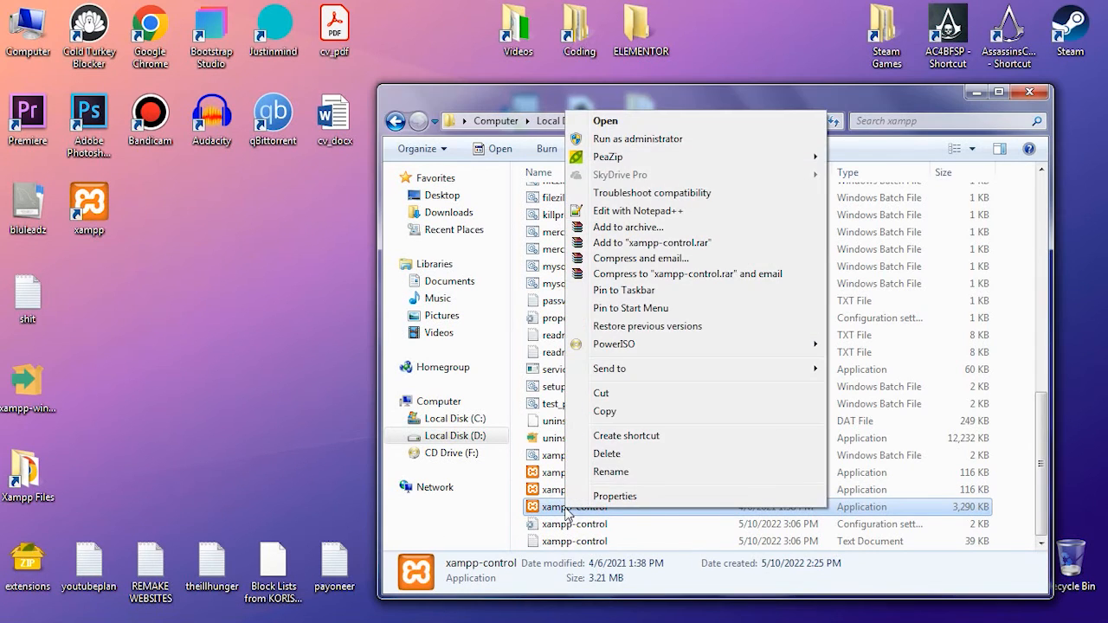
pyautogui.click(638, 368)
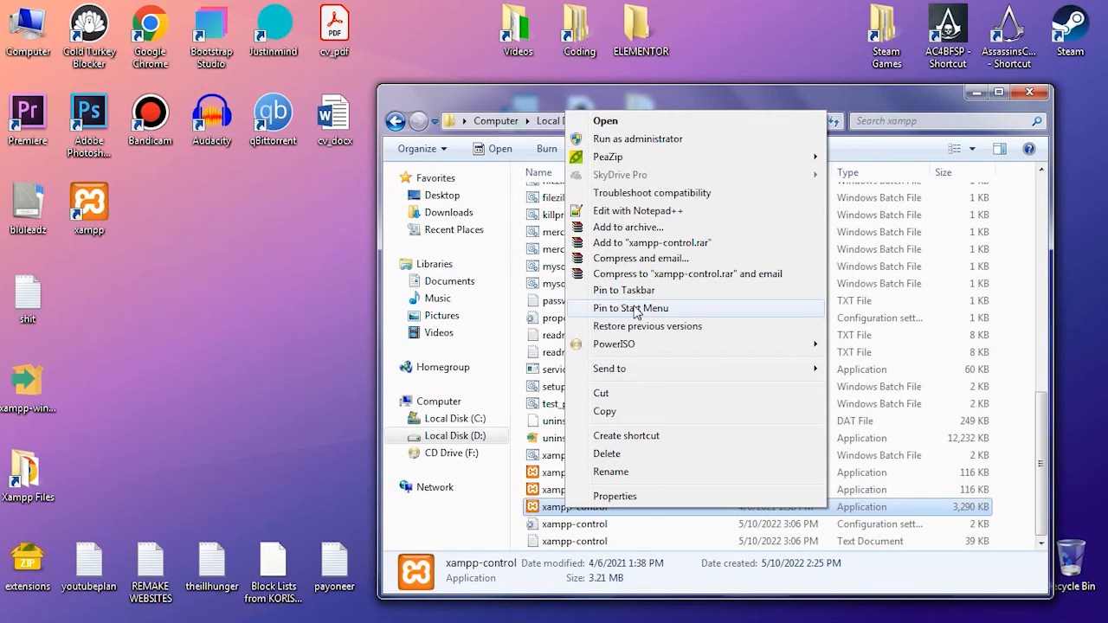
pyautogui.click(4, 618)
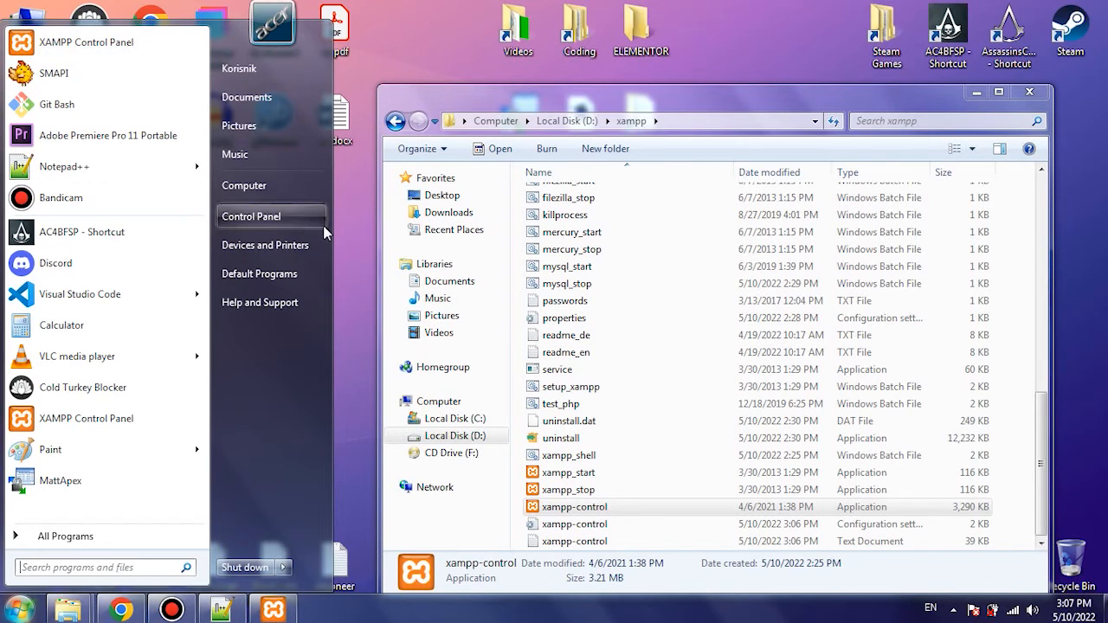
pyautogui.click(92, 42)
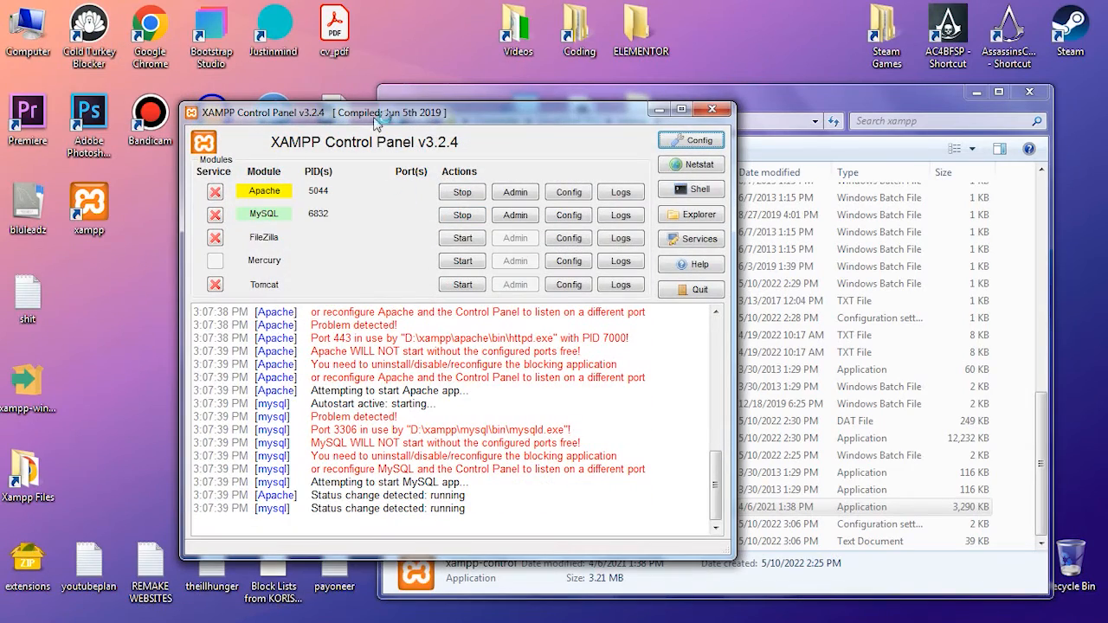
pyautogui.moveTo(366, 117); pyautogui.dragTo(655, 91)
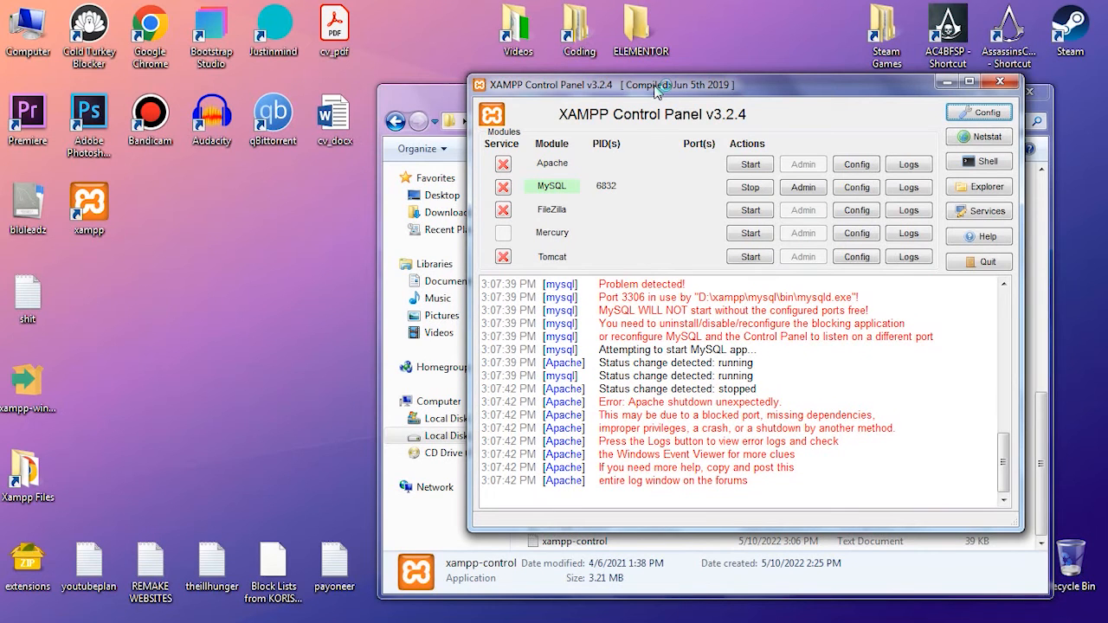
pyautogui.moveTo(712, 88); pyautogui.dragTo(429, 87)
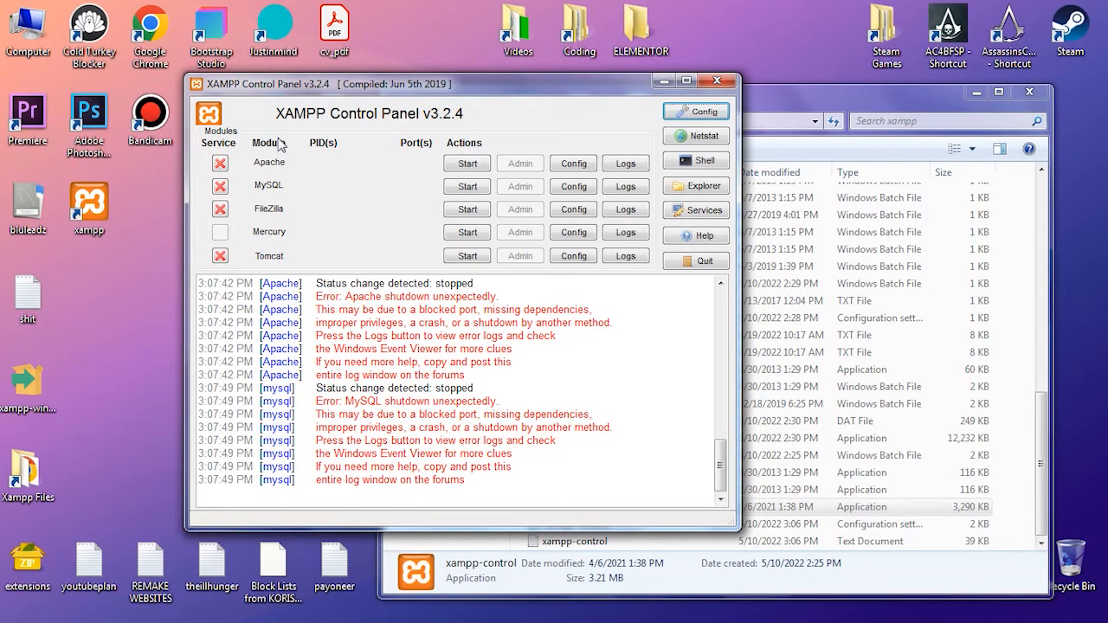
pyautogui.click(663, 83)
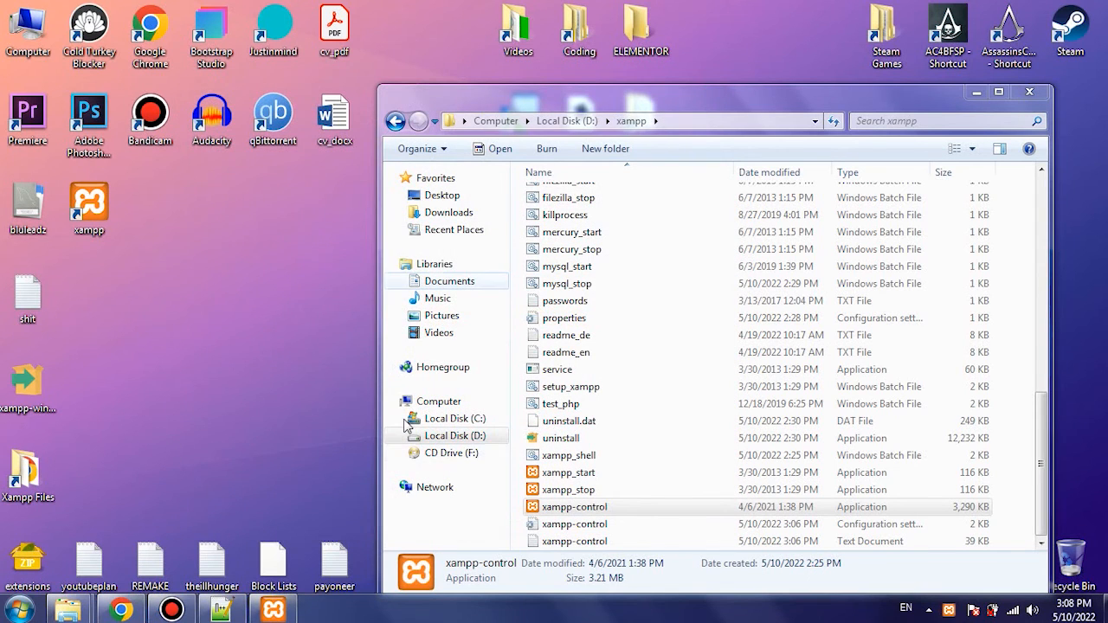
# - Bring back the XAMPP Control Panel v3.3.0 window and check the editor setting in its configuration
pyautogui.click(273, 609)
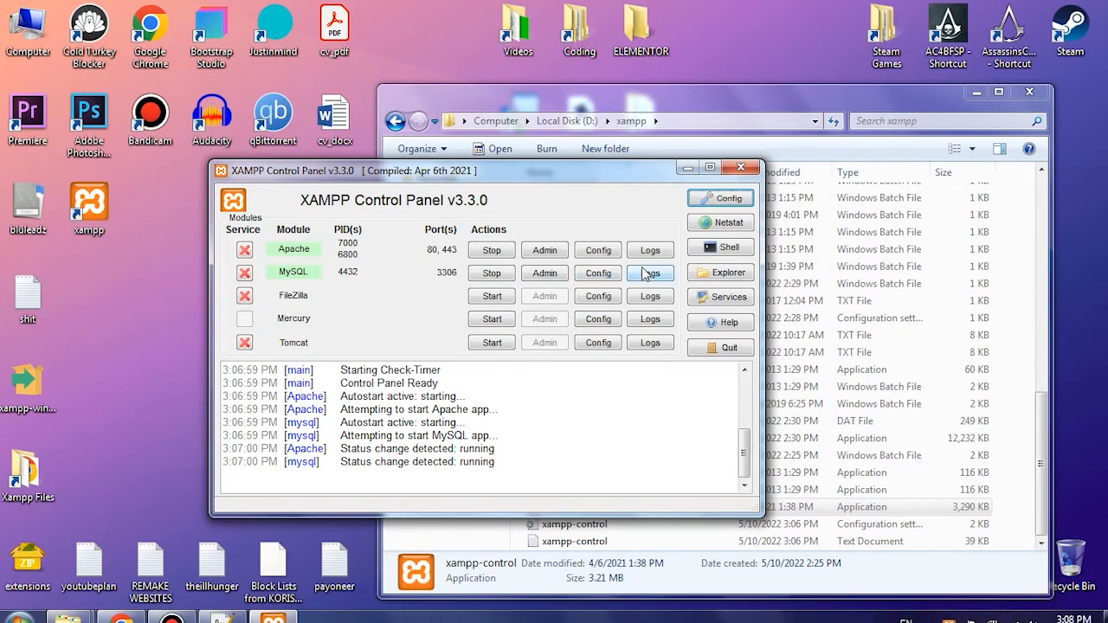
pyautogui.click(720, 200)
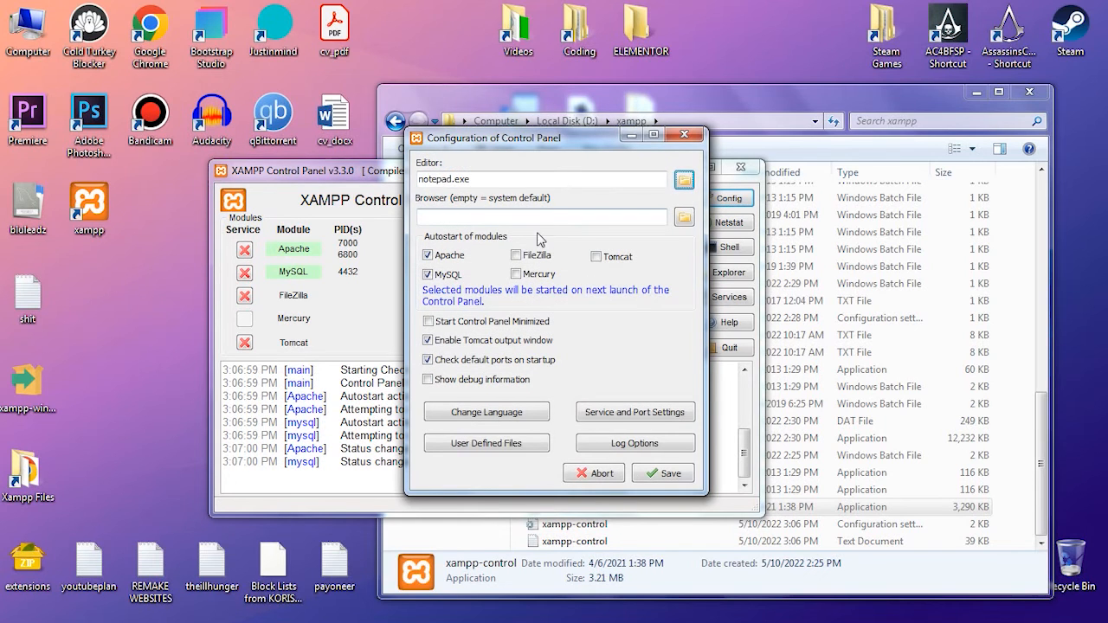
pyautogui.moveTo(490, 178); pyautogui.dragTo(418, 180)
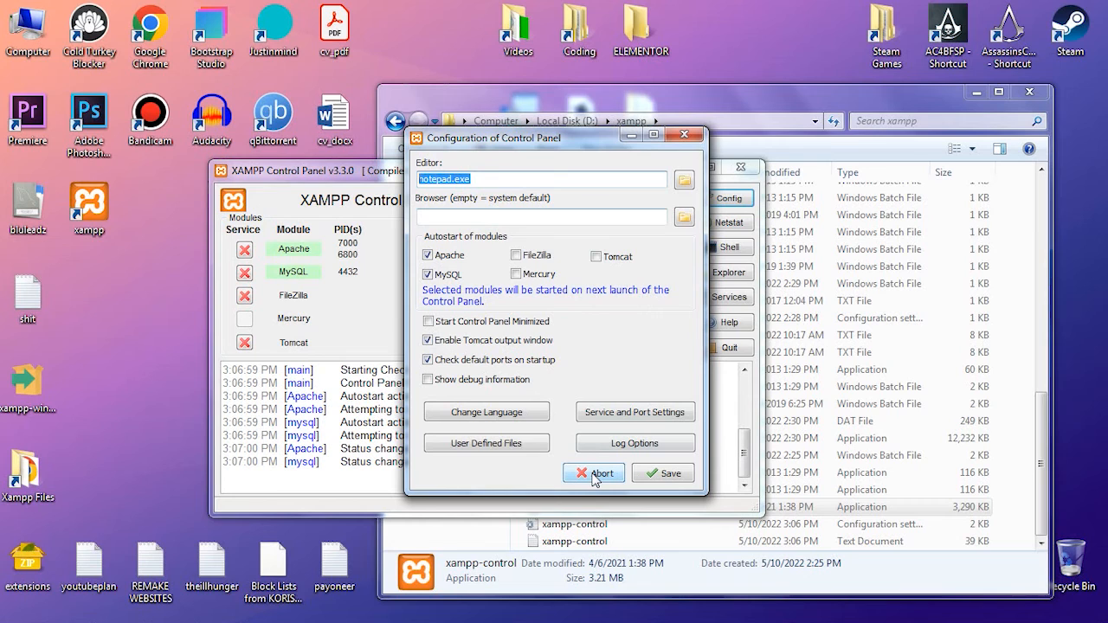
pyautogui.click(667, 474)
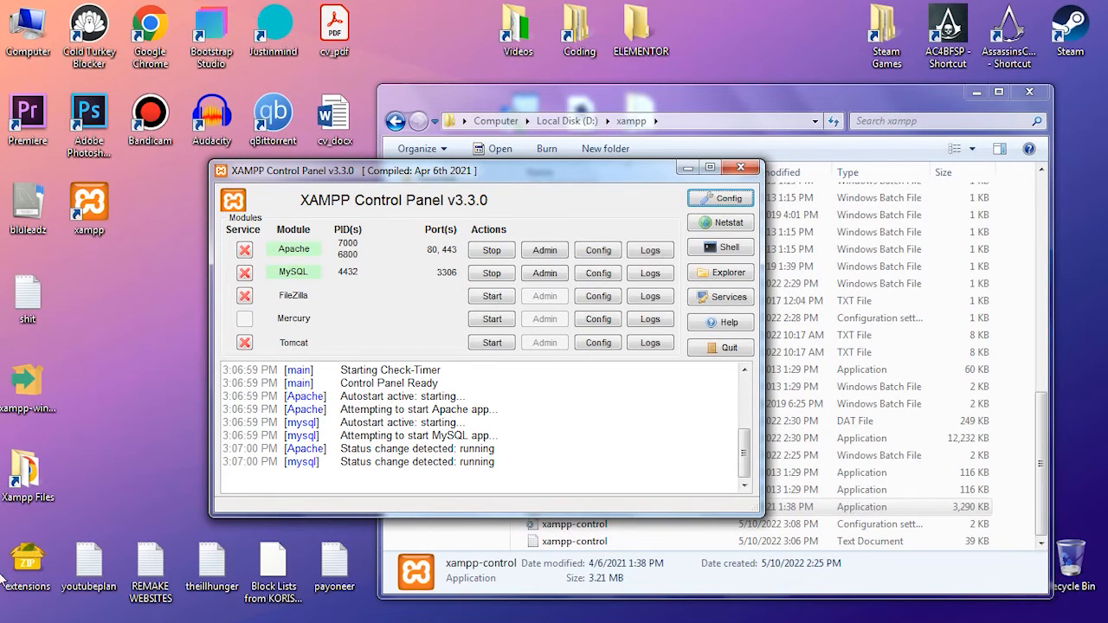
pyautogui.click(17, 611)
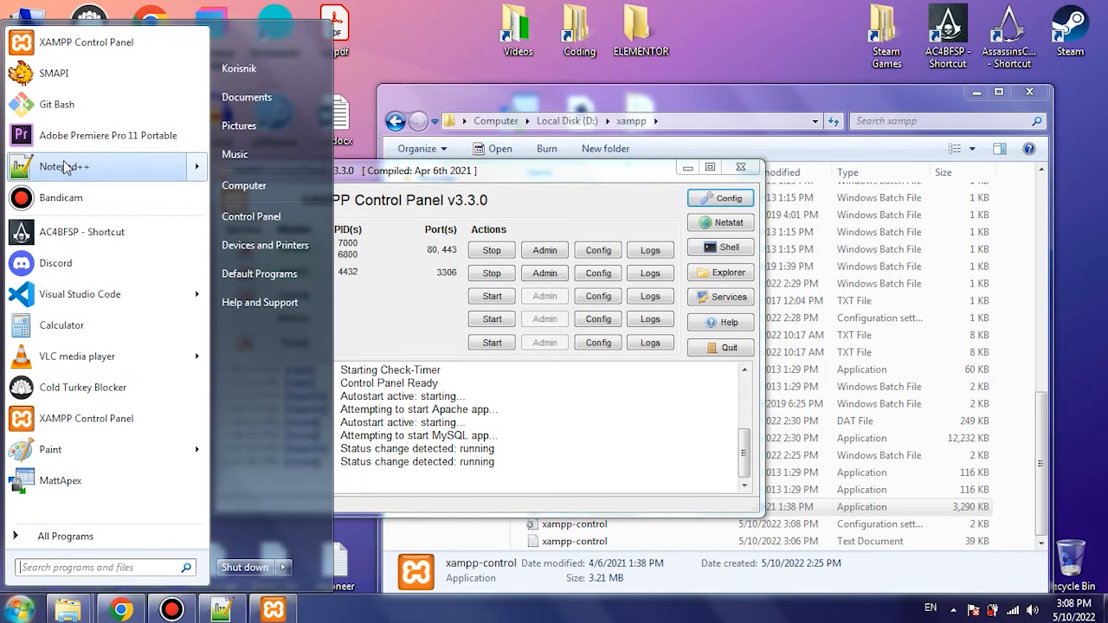
pyautogui.click(587, 207)
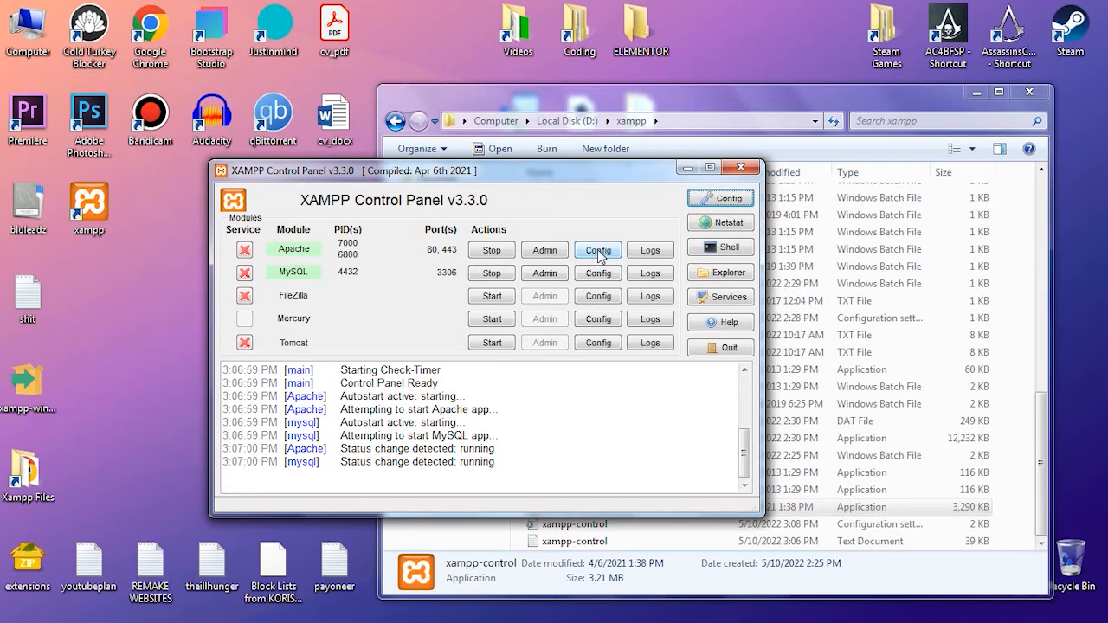
# - Open Apache's httpd-xampp.conf from the control panel, examine its PHP-Module, PHP-CGI and directory settings, and close the file
pyautogui.click(599, 252)
pyautogui.click(598, 244)
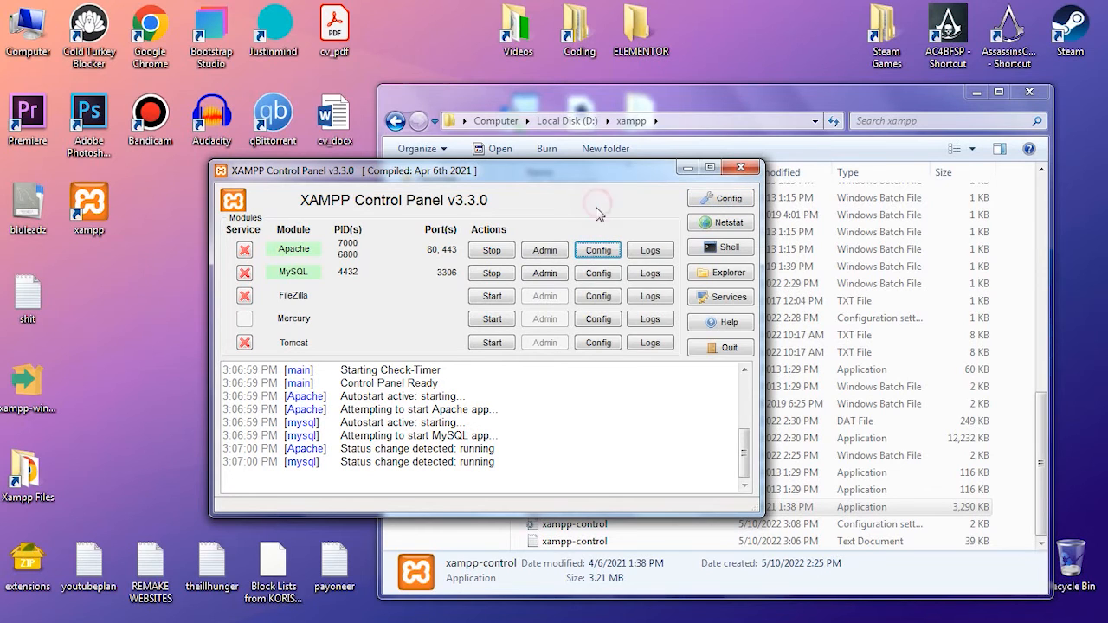
pyautogui.click(596, 252)
pyautogui.click(639, 294)
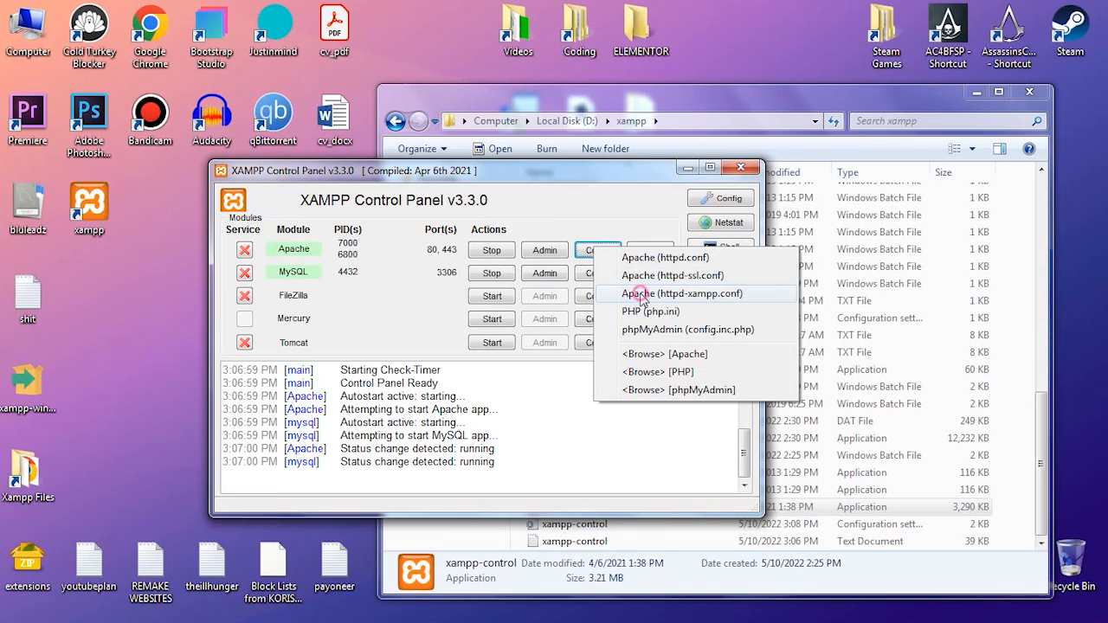
pyautogui.scroll(-5, 235, 131)
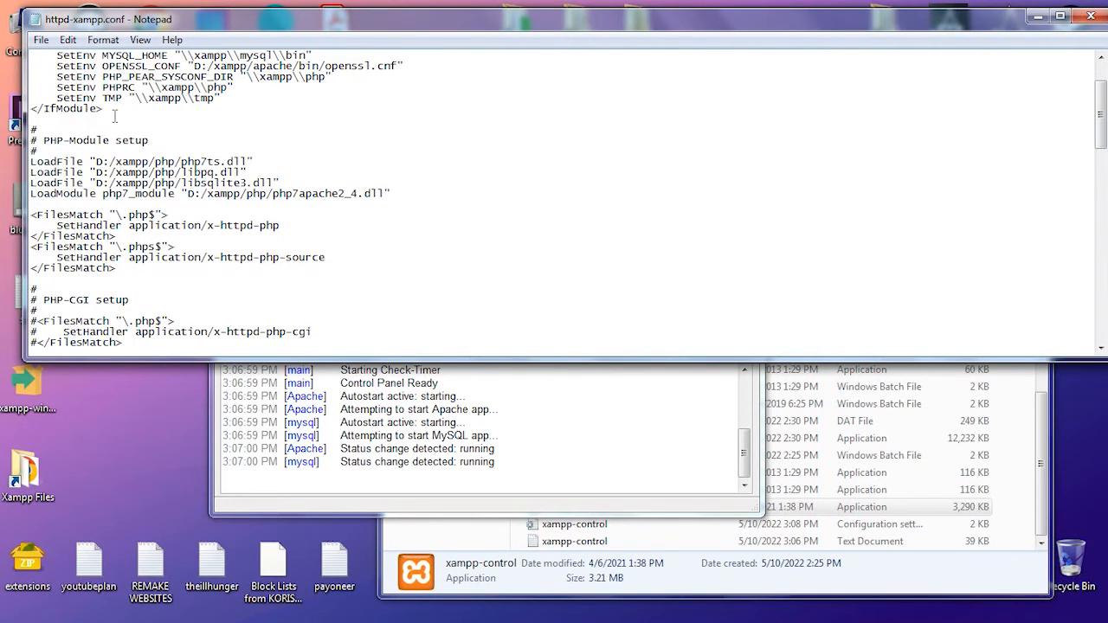
pyautogui.scroll(-4, 325, 218)
pyautogui.scroll(7, 325, 215)
pyautogui.scroll(2, 73, 139)
pyautogui.moveTo(35, 55); pyautogui.dragTo(209, 176)
pyautogui.click(196, 161)
pyautogui.scroll(-9, 173, 121)
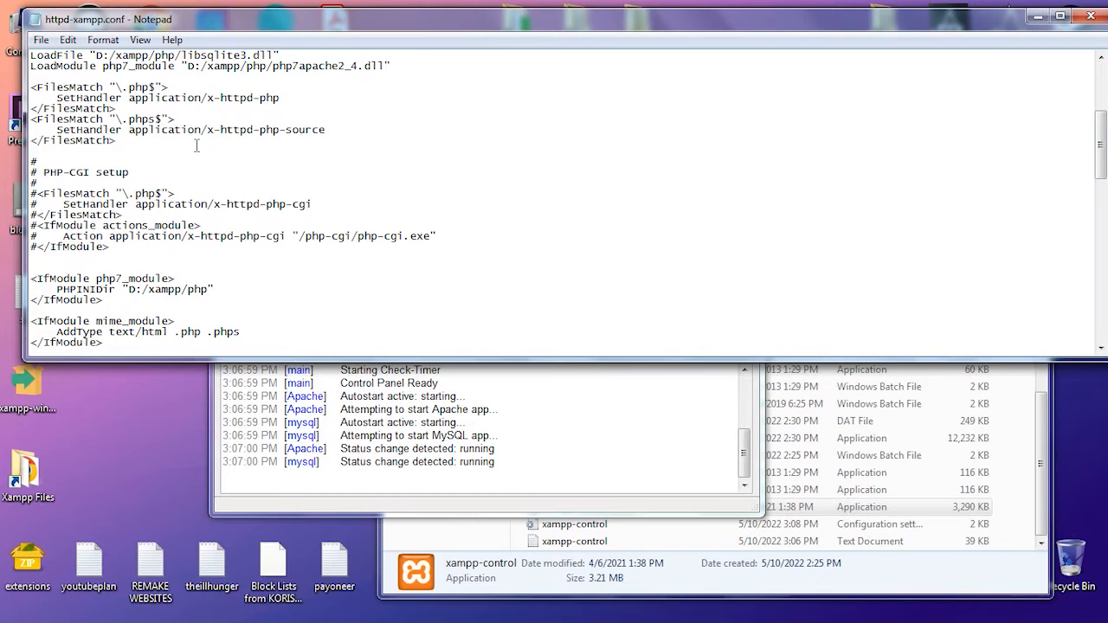
pyautogui.scroll(-3, 400, 123)
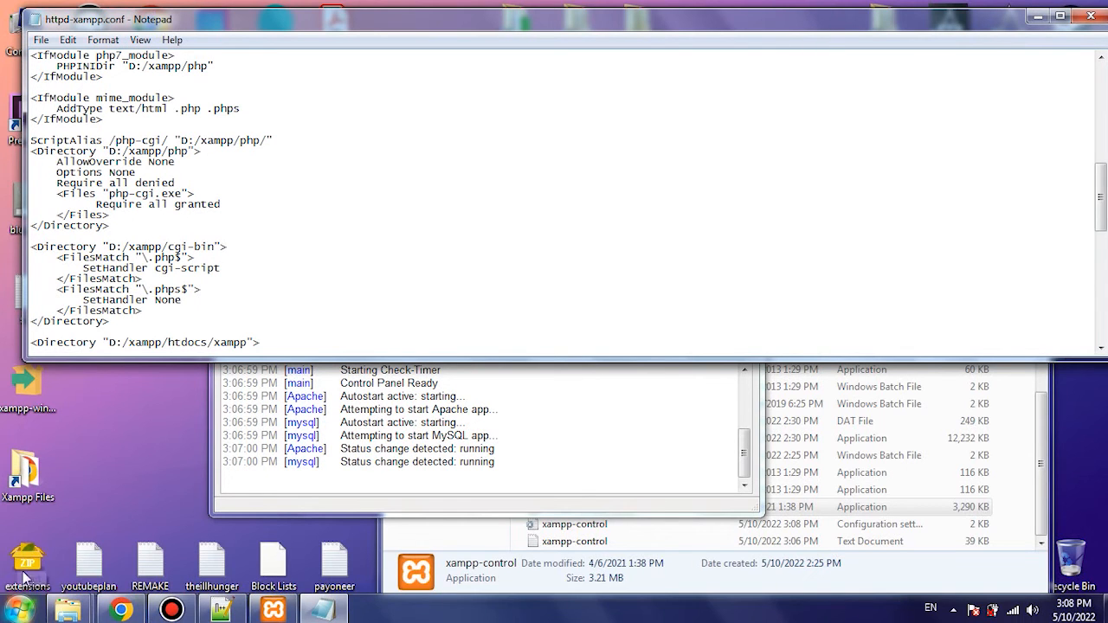
pyautogui.click(1090, 16)
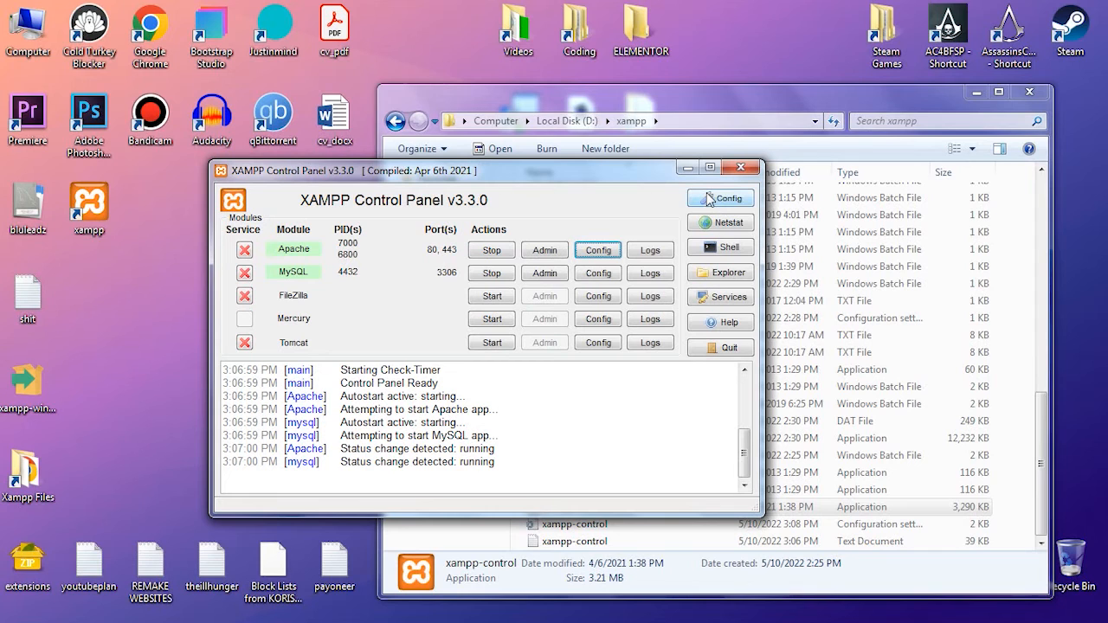
# - Open the control panel configuration and copy the Notepad++ executable path from the target in its Start menu shortcut properties
pyautogui.click(720, 198)
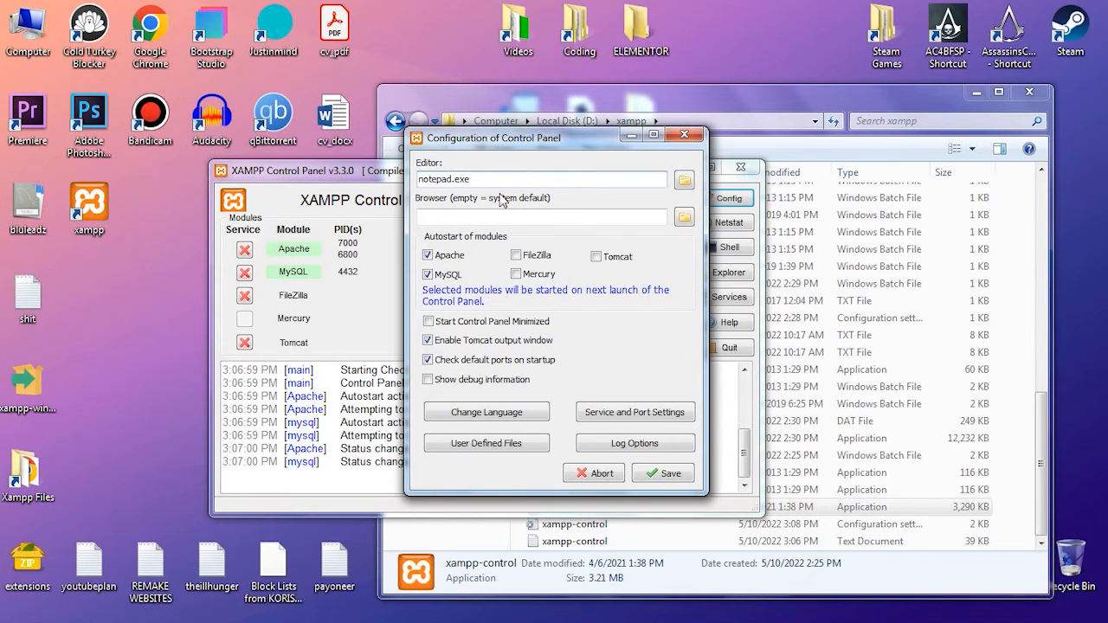
pyautogui.moveTo(477, 178); pyautogui.dragTo(406, 184)
pyautogui.click(443, 184)
pyautogui.moveTo(475, 178); pyautogui.dragTo(405, 185)
pyautogui.click(18, 610)
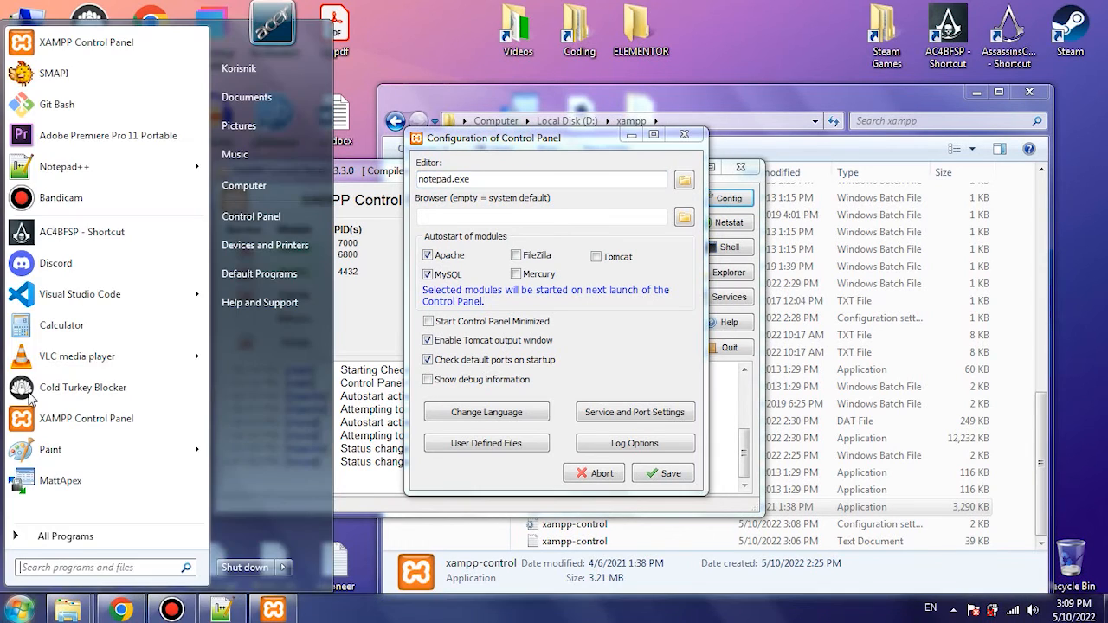
pyautogui.rightClick(93, 166)
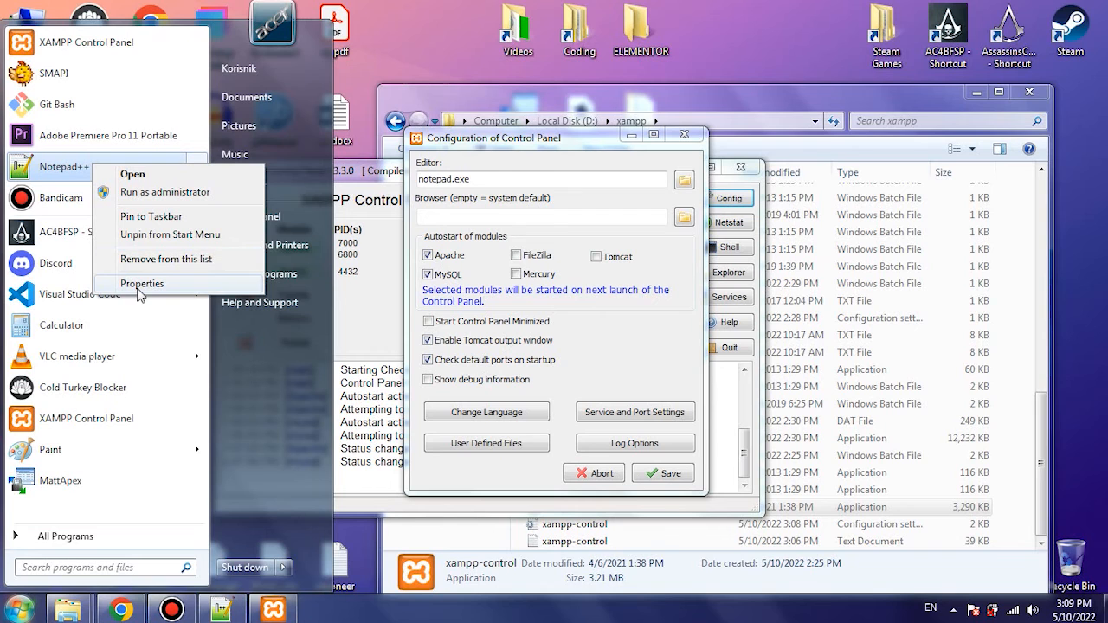
pyautogui.click(137, 286)
pyautogui.click(268, 351)
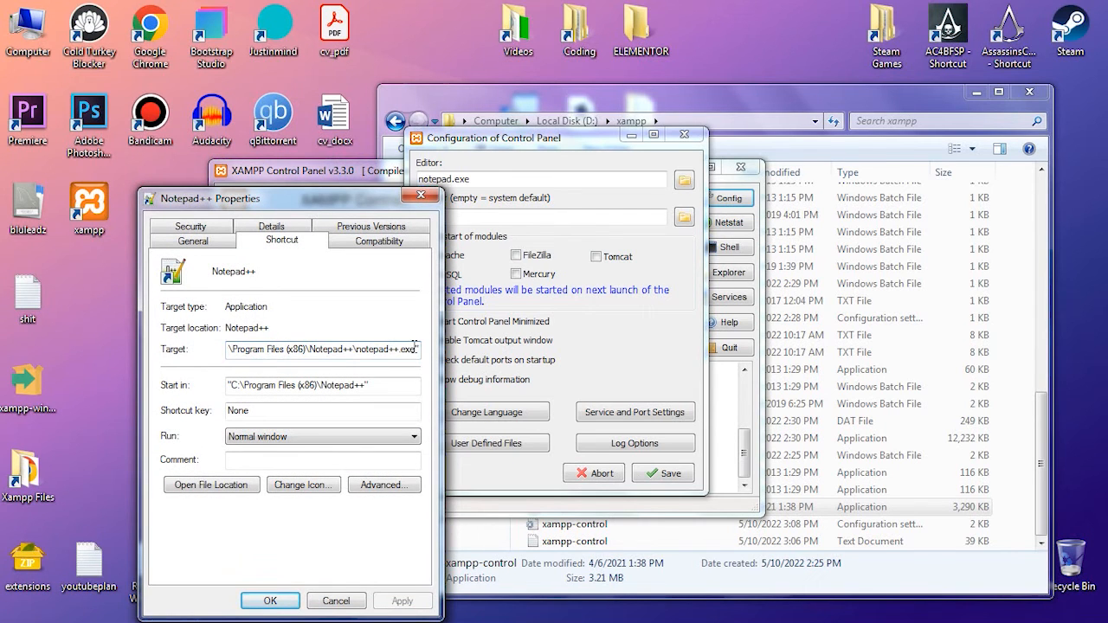
pyautogui.moveTo(414, 346); pyautogui.dragTo(200, 347)
pyautogui.click(229, 349)
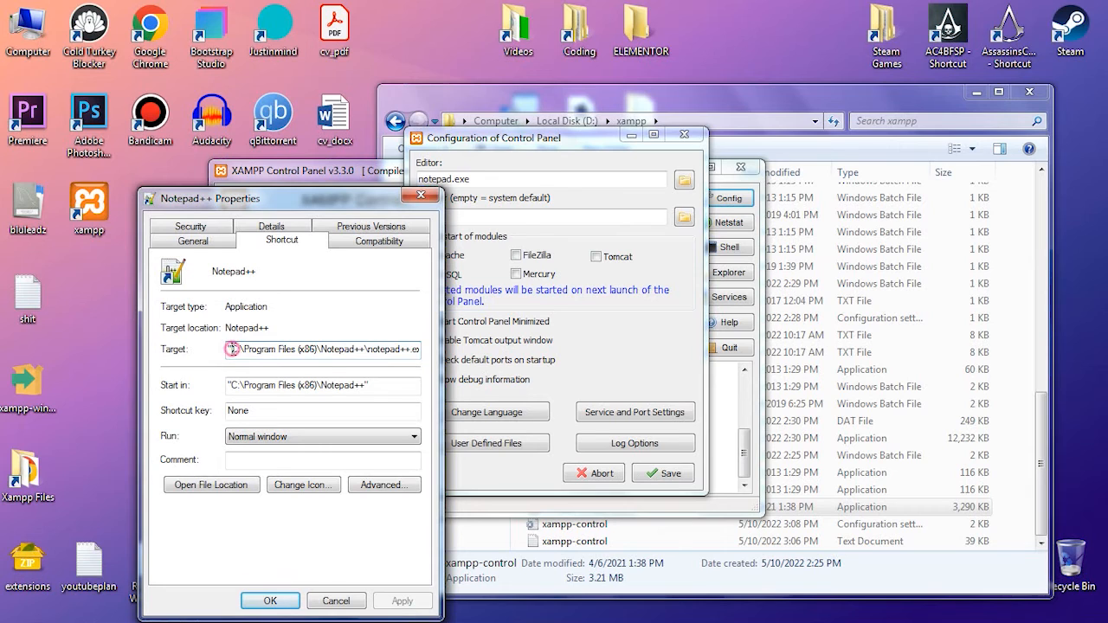
pyautogui.moveTo(232, 349); pyautogui.dragTo(416, 351)
pyautogui.hotkey('ctrl', 'c')
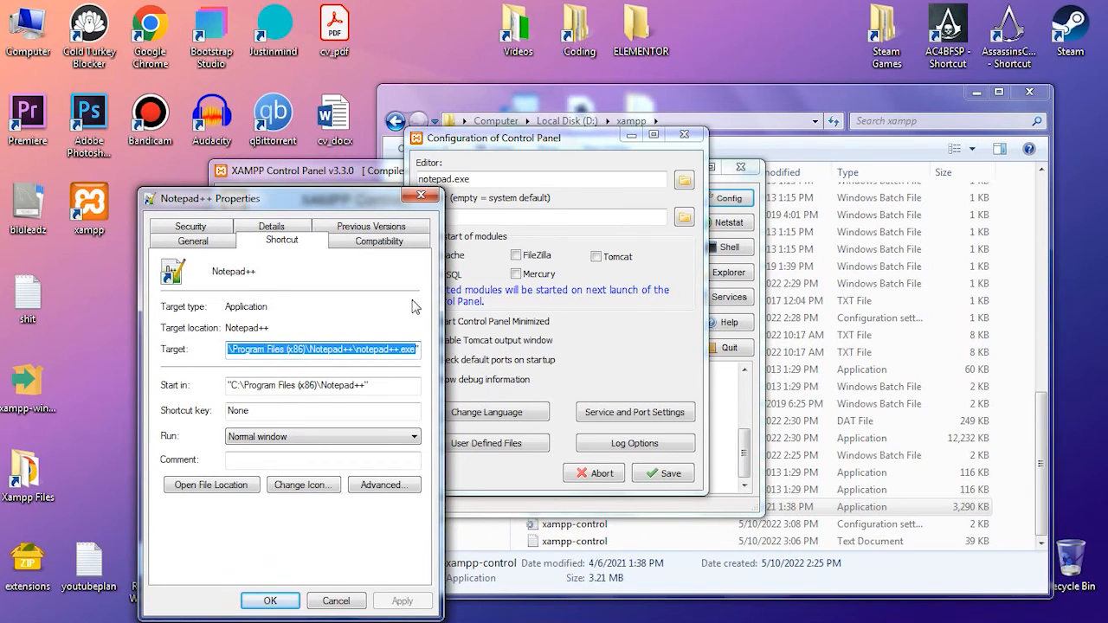
# - Set the control panel's editor to C:\Program Files (x86)\Notepad++\notepad++.exe, save the configuration, and open Apache's httpd-xampp.conf to test it
pyautogui.moveTo(499, 180); pyautogui.dragTo(425, 178)
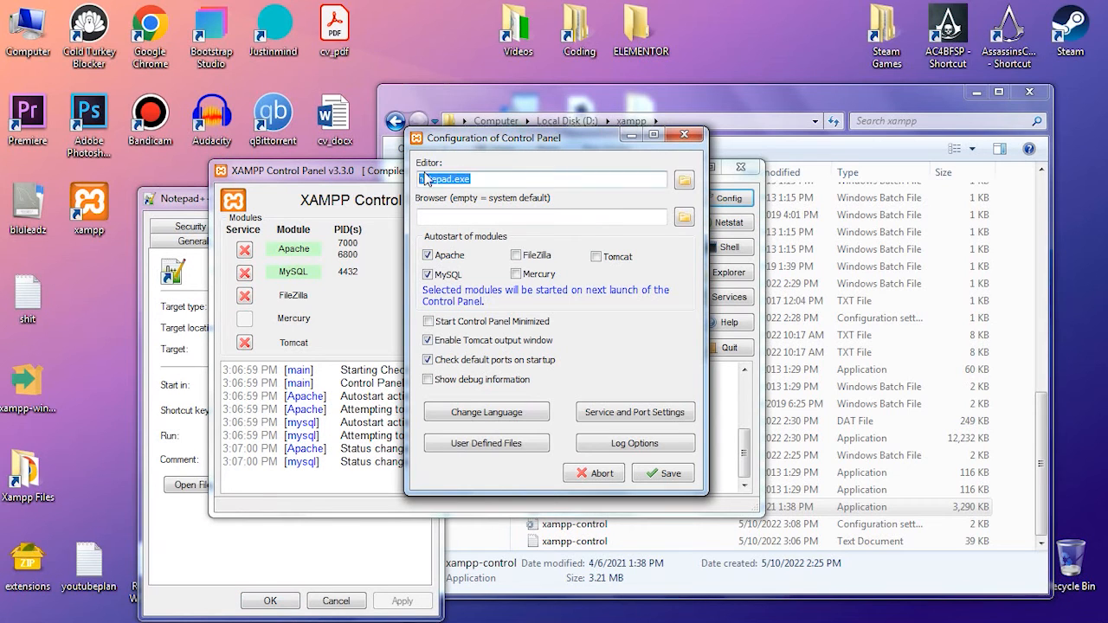
pyautogui.hotkey('ctrl', 'v')
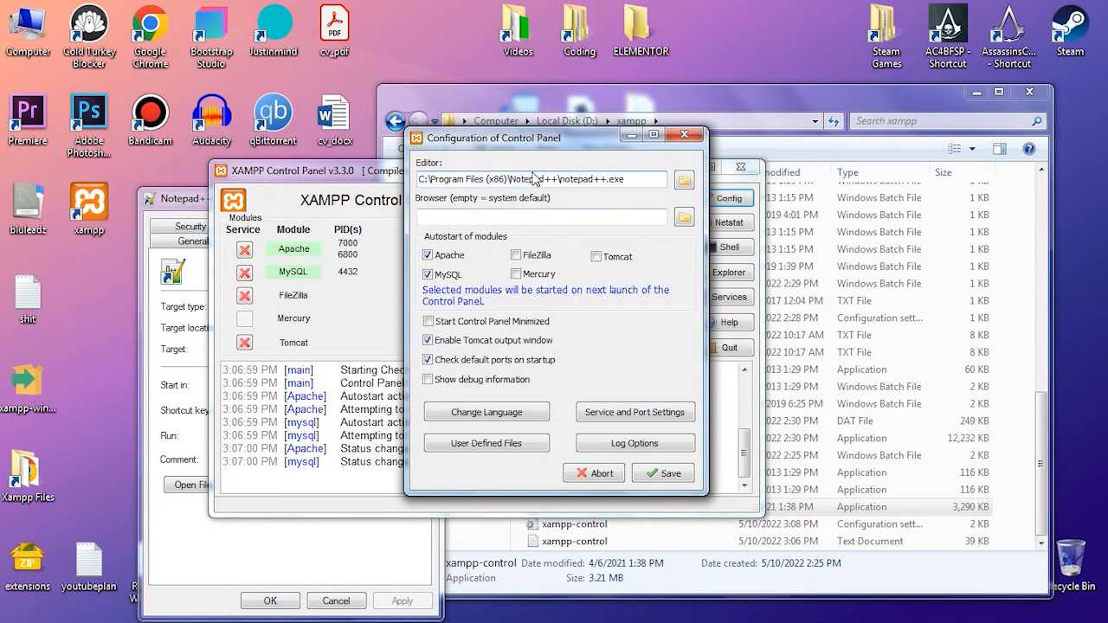
pyautogui.moveTo(528, 138); pyautogui.dragTo(667, 162)
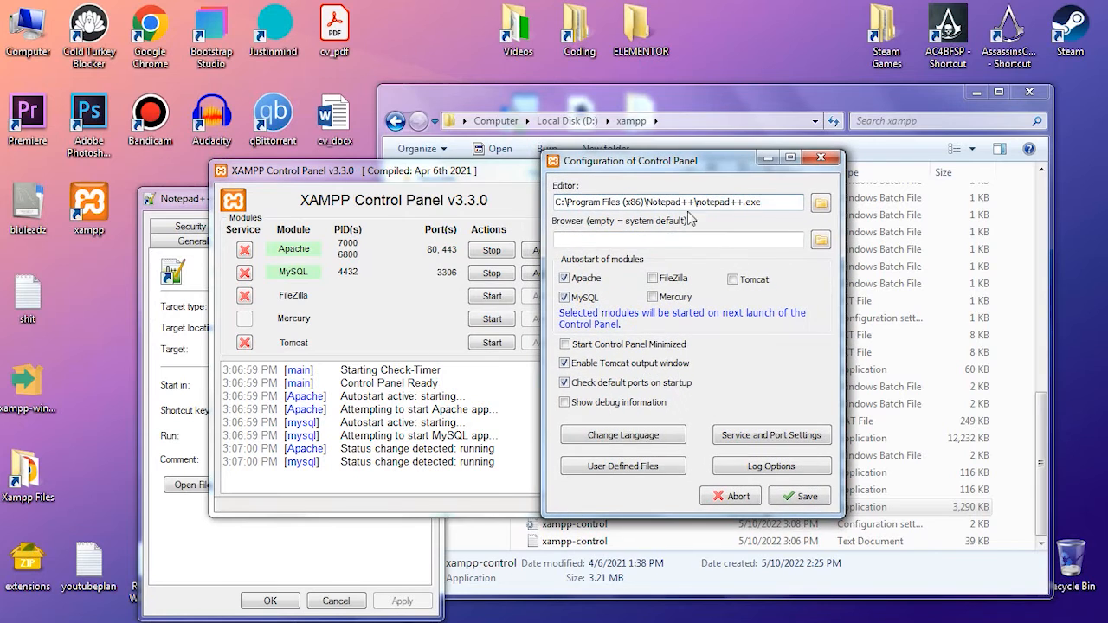
pyautogui.click(801, 496)
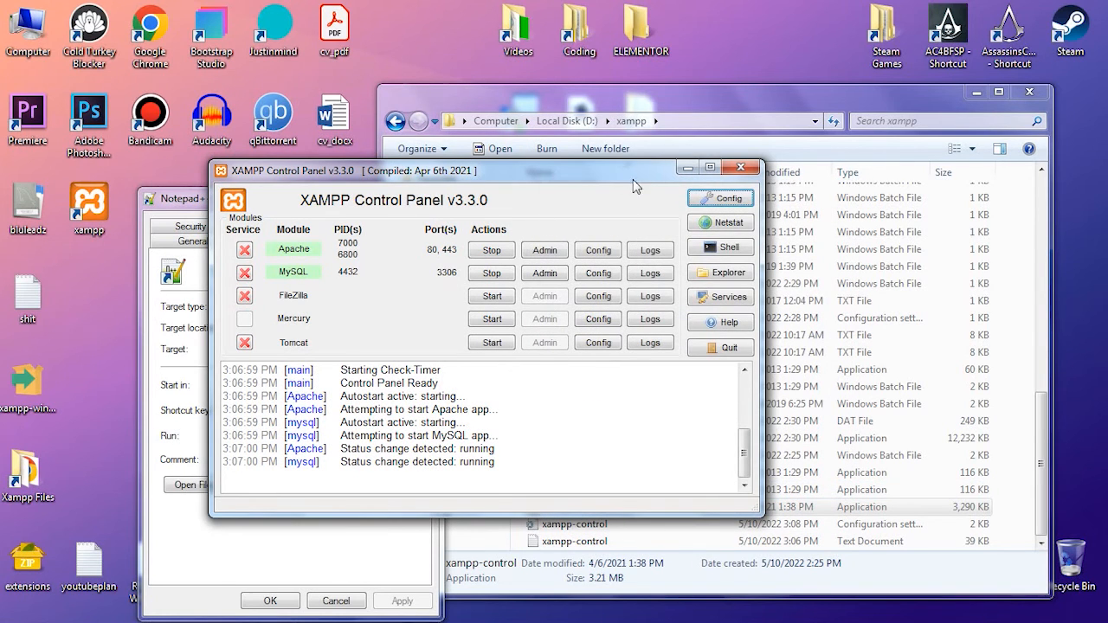
pyautogui.click(615, 251)
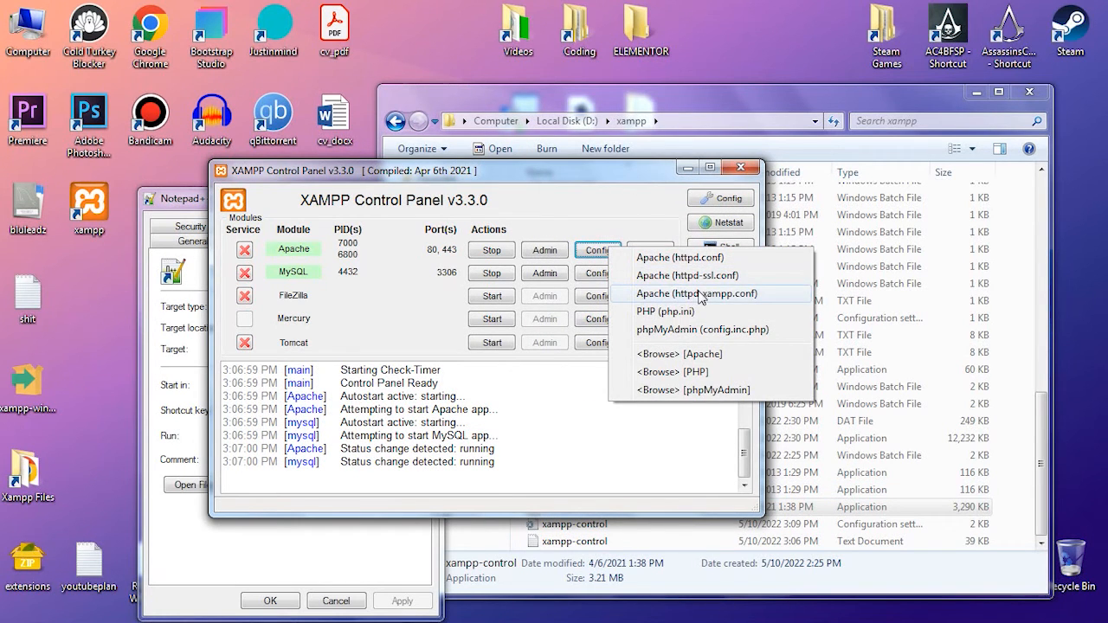
pyautogui.click(701, 293)
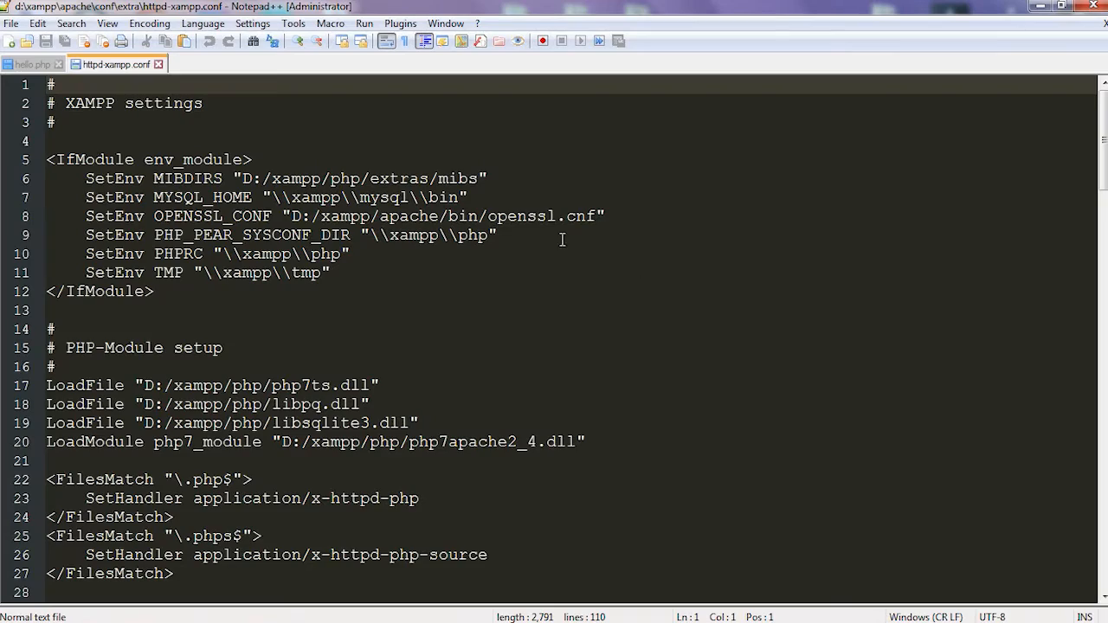
# - Look through httpd-xampp.conf in Notepad++ and copy the Visual Studio Code executable path from the target in its shortcut properties
pyautogui.scroll(-15, 299, 295)
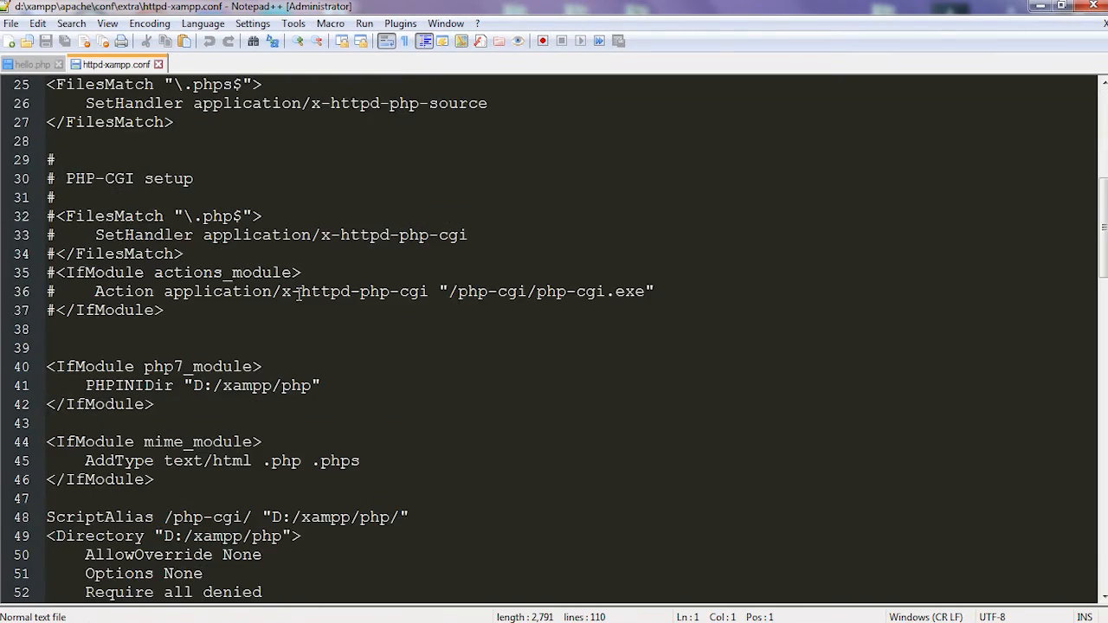
pyautogui.scroll(-4, 299, 295)
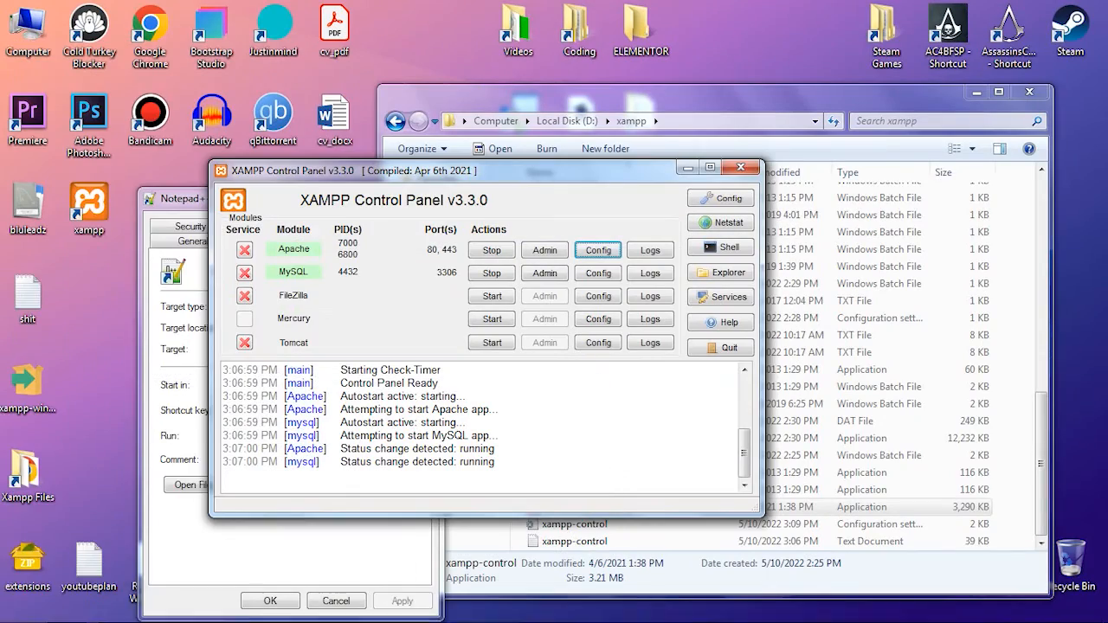
pyautogui.click(17, 609)
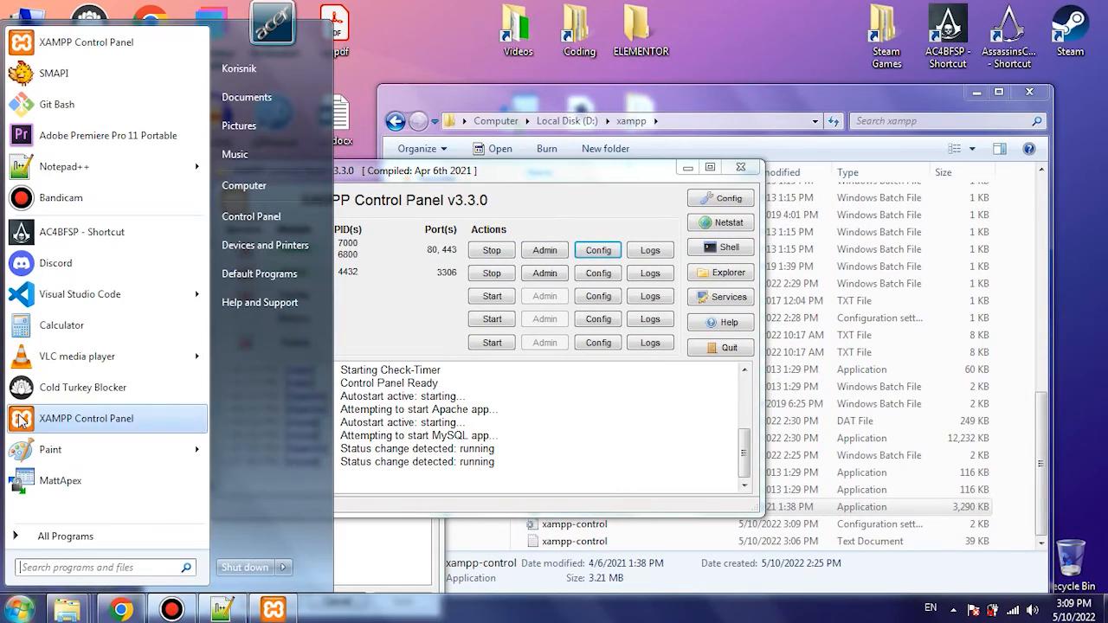
pyautogui.rightClick(40, 294)
pyautogui.click(100, 413)
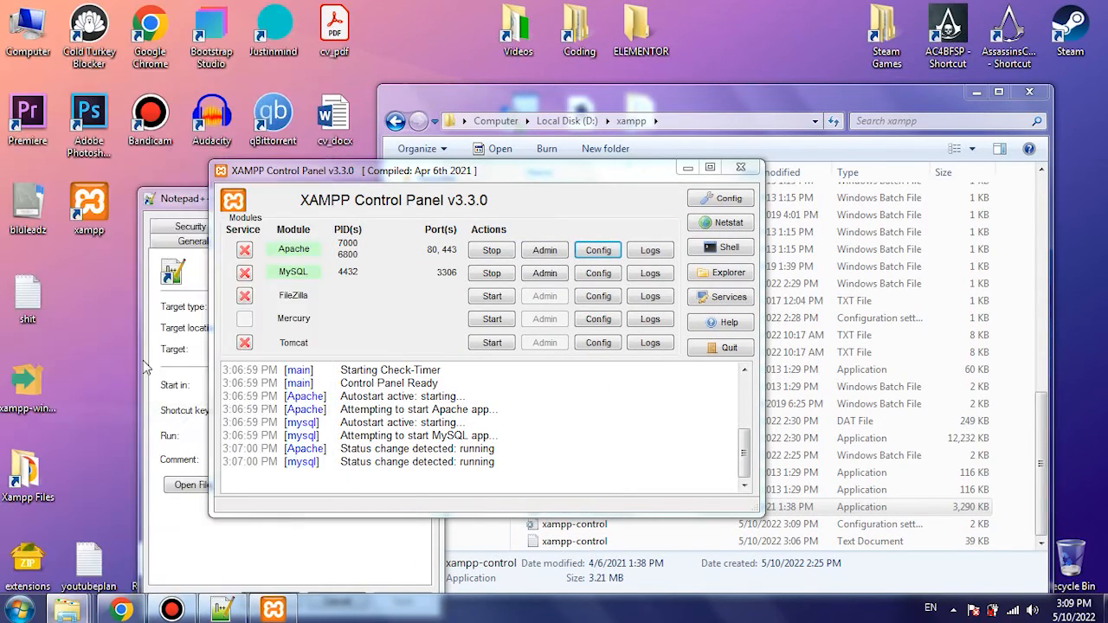
pyautogui.click(336, 343)
pyautogui.moveTo(384, 349); pyautogui.dragTo(129, 349)
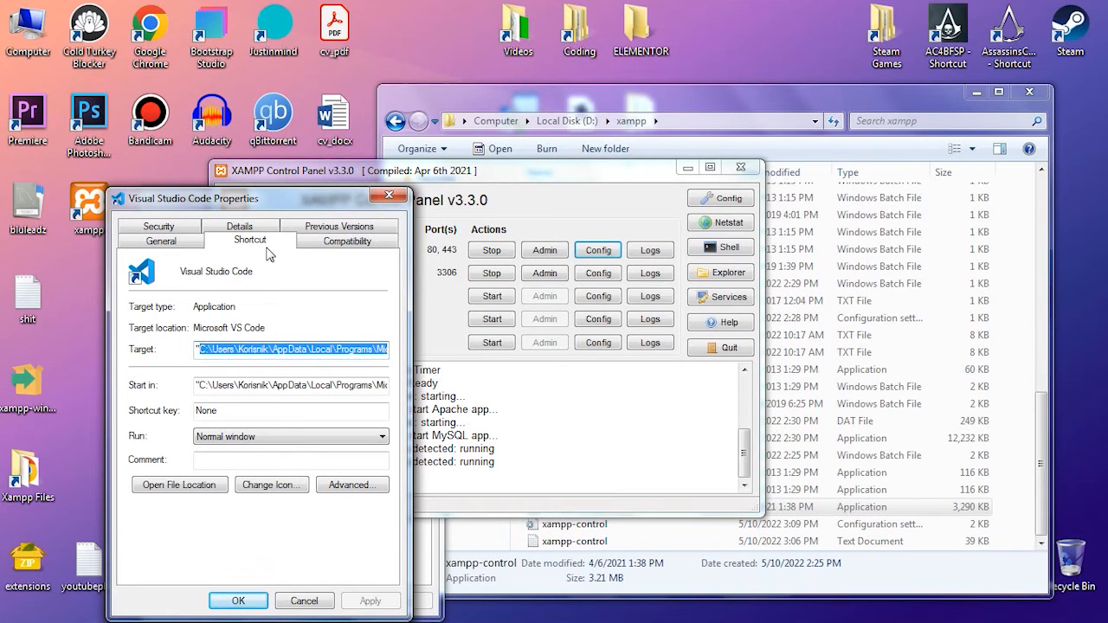
pyautogui.click(388, 195)
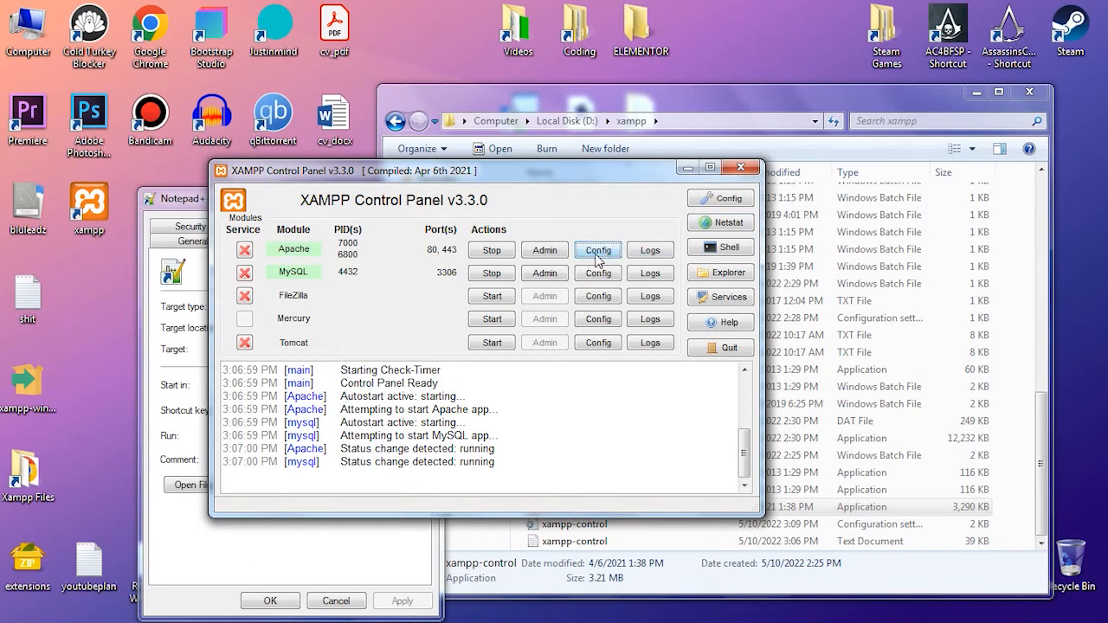
# - Set the control panel's editor to the copied Microsoft VS Code\Code.exe path, save the configuration, and open Apache's httpd-xampp.conf to test it
pyautogui.click(734, 200)
pyautogui.hotkey('ctrl', 'a')
pyautogui.hotkey('ctrl', 'v')
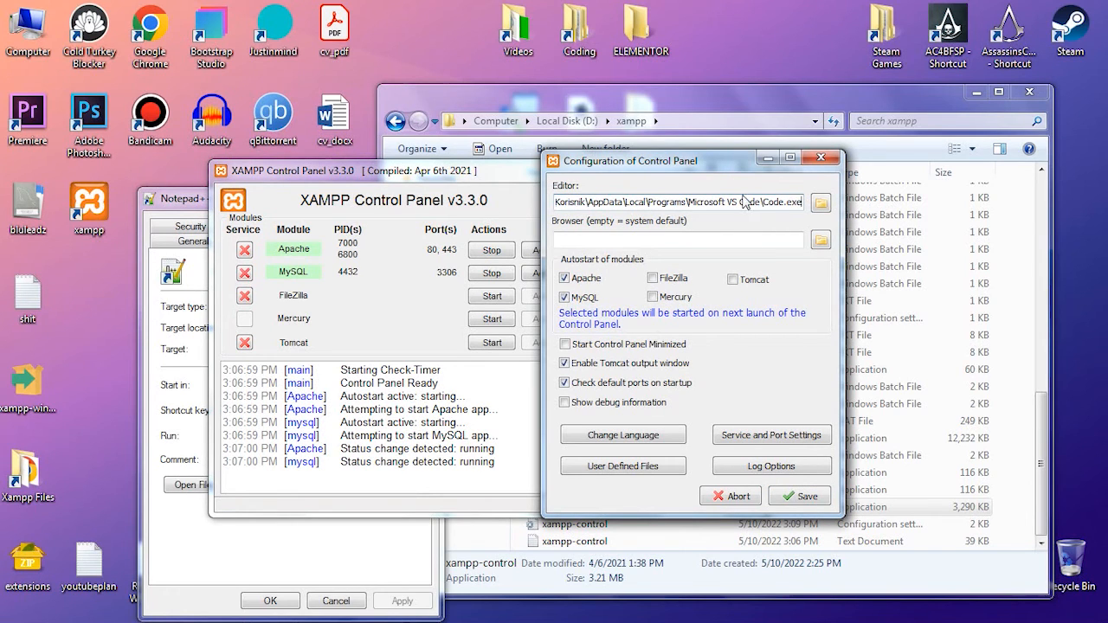
pyautogui.click(804, 497)
pyautogui.click(598, 250)
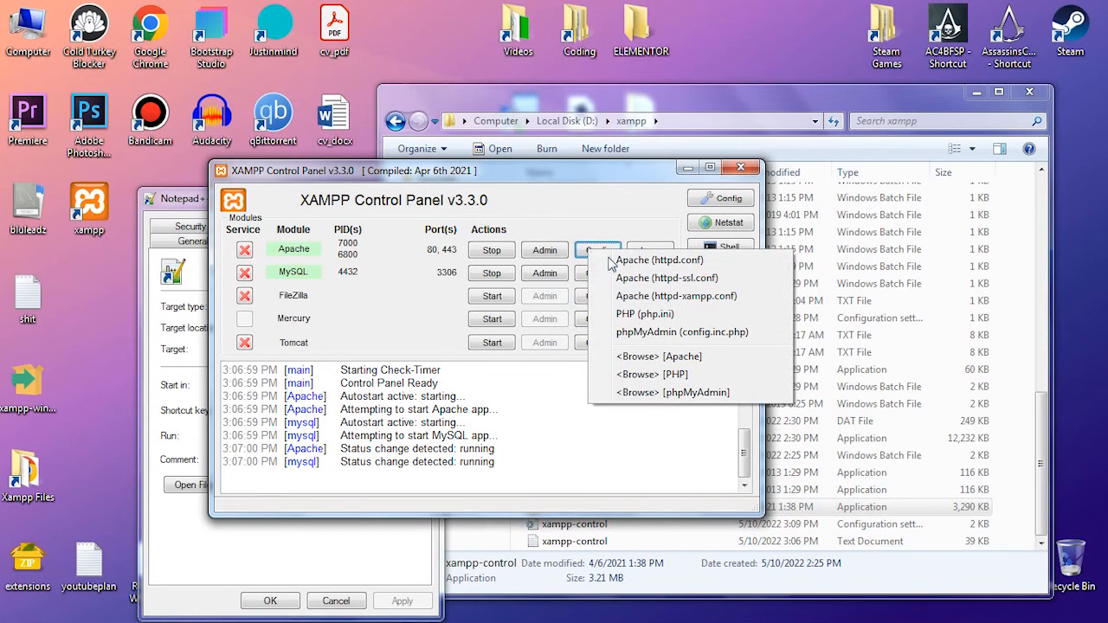
pyautogui.click(655, 296)
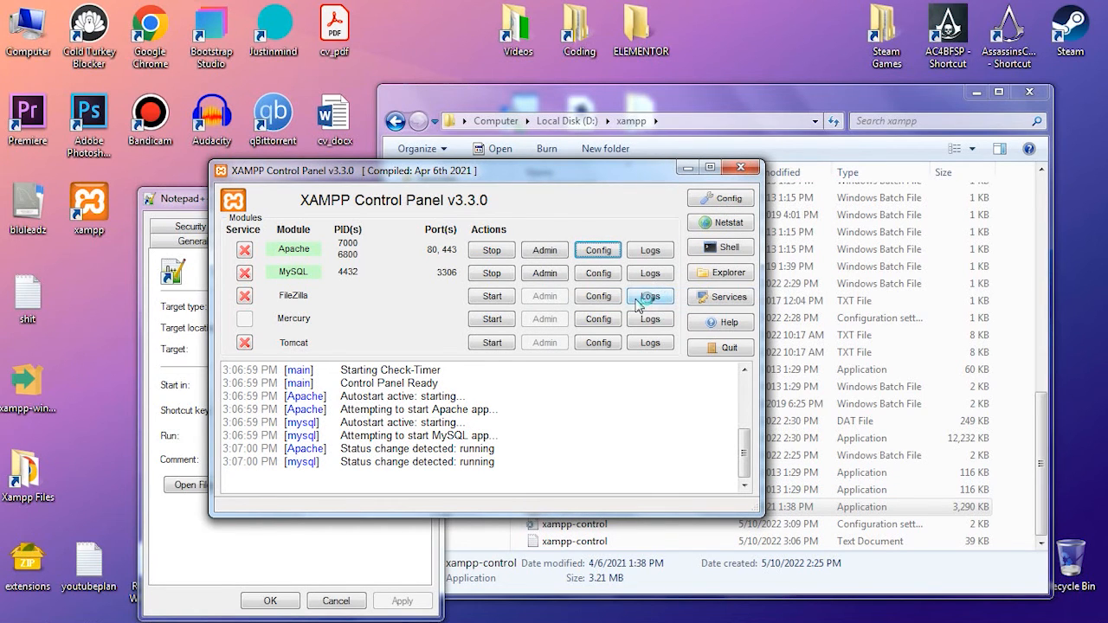
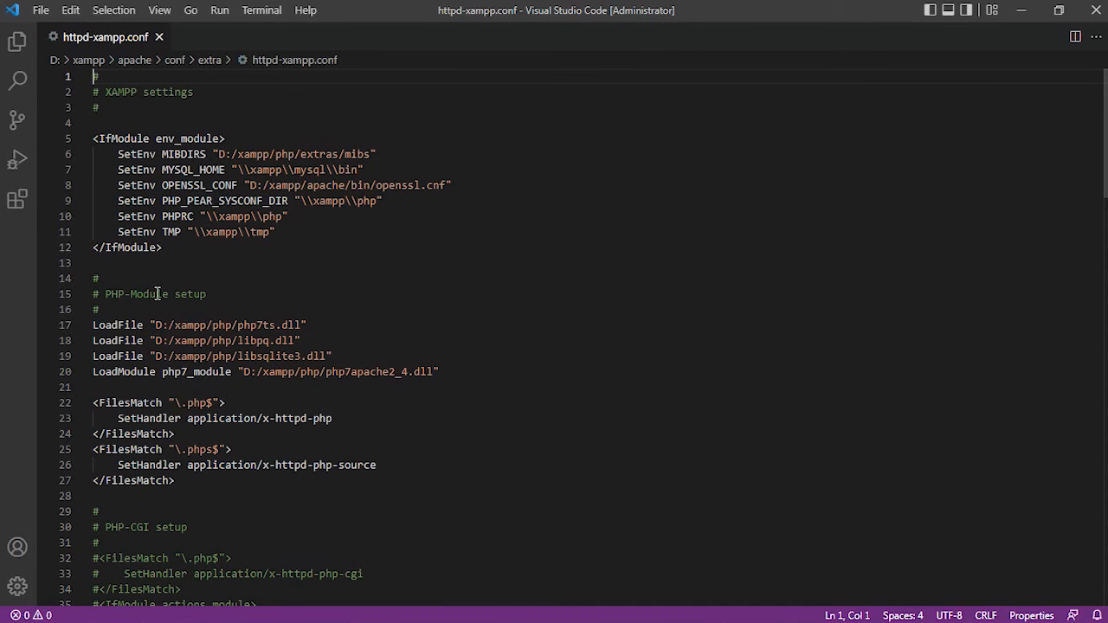
# - Look through the whole httpd-xampp.conf file in Visual Studio Code, from the XAMPP settings to the webalizer alias section
pyautogui.moveTo(109, 300); pyautogui.dragTo(99, 277)
pyautogui.scroll(-8, 148, 335)
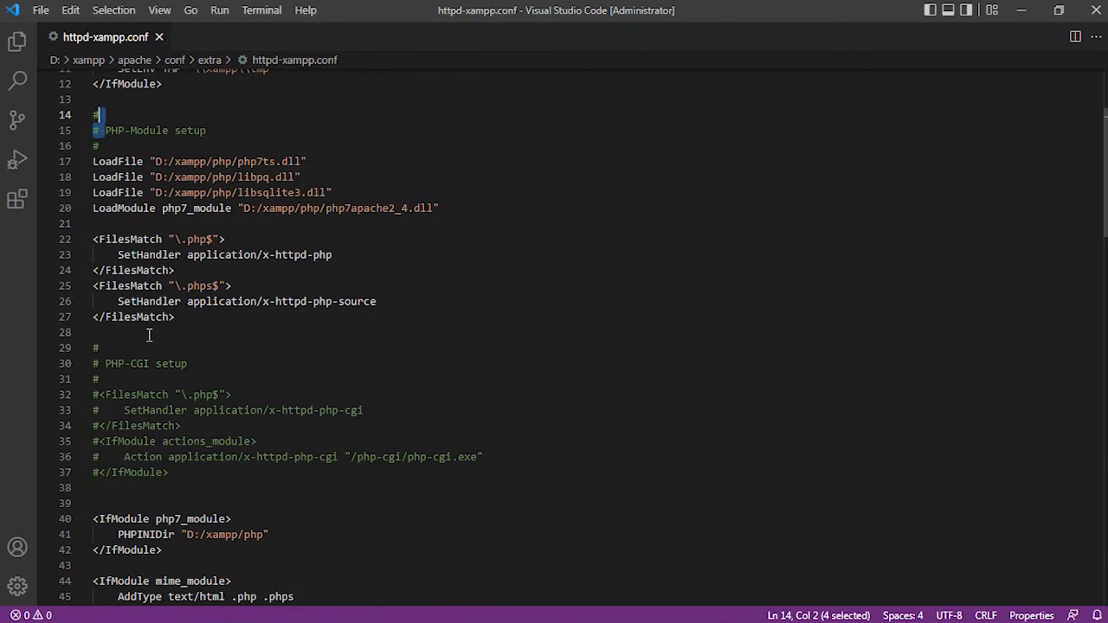
pyautogui.scroll(-17, 152, 336)
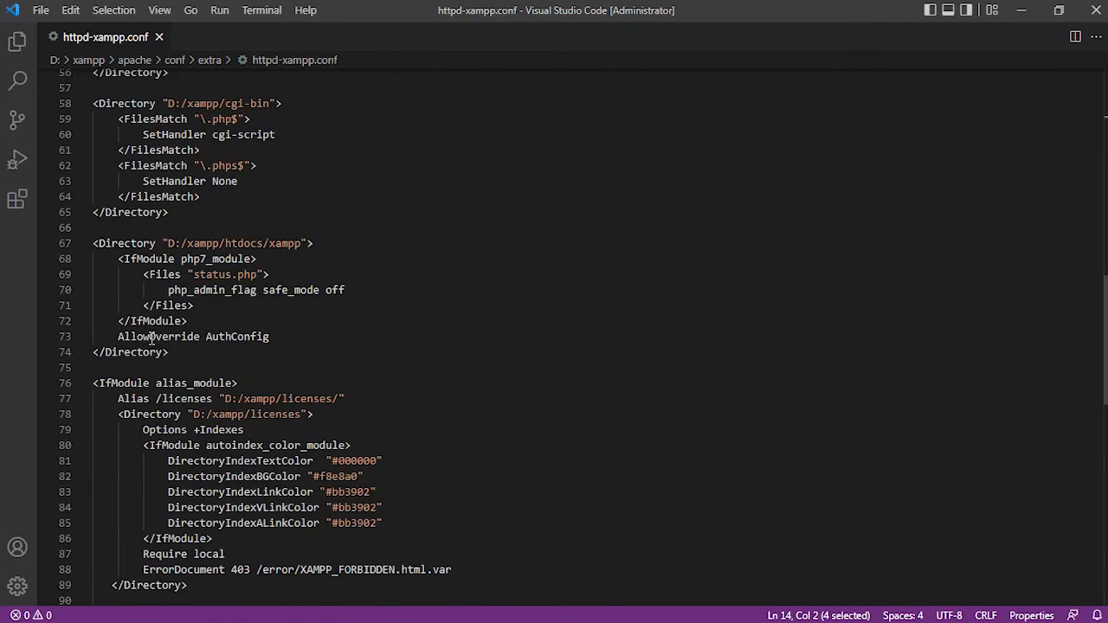
pyautogui.scroll(-6, 151, 337)
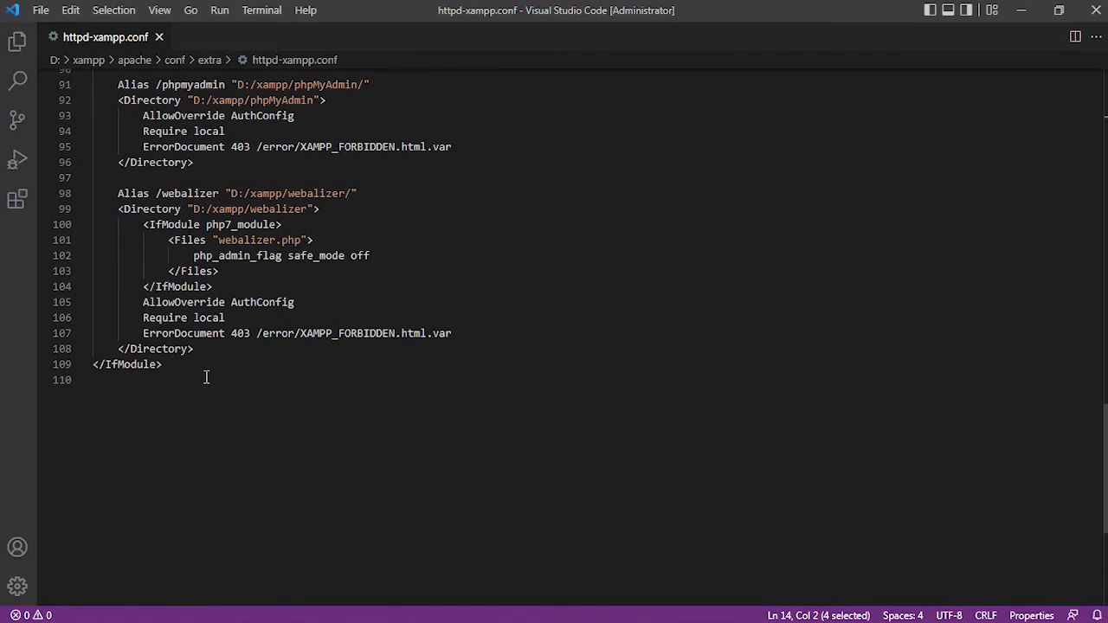
pyautogui.scroll(20, 199, 373)
pyautogui.scroll(7, 209, 378)
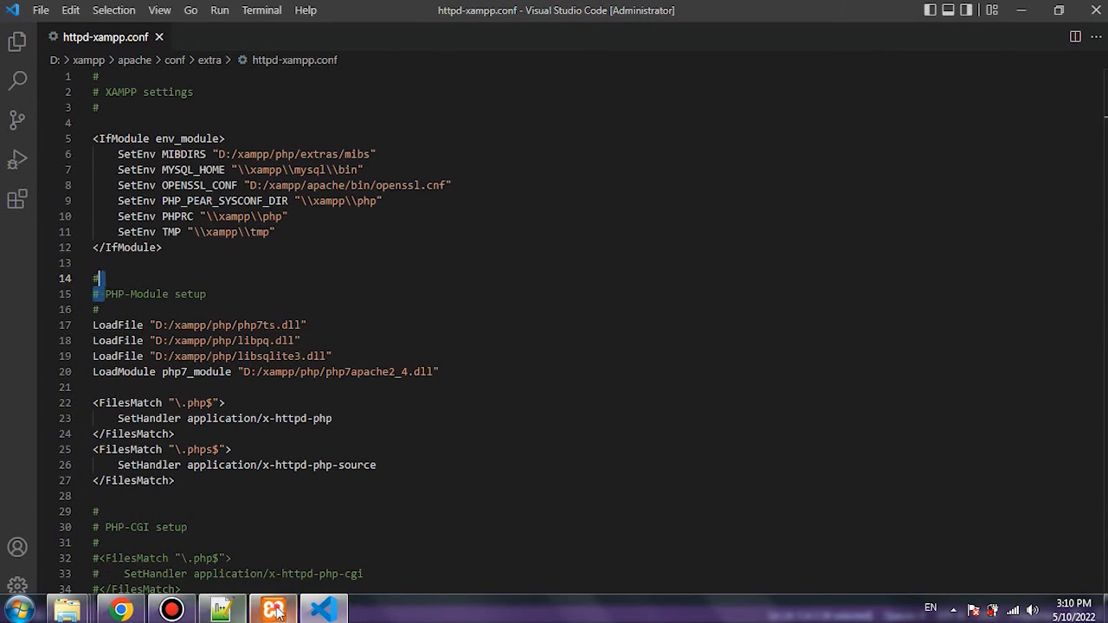
# - Switch to the XAMPP Control Panel and move its window clear of the configuration file's text
pyautogui.click(272, 611)
pyautogui.click(547, 215)
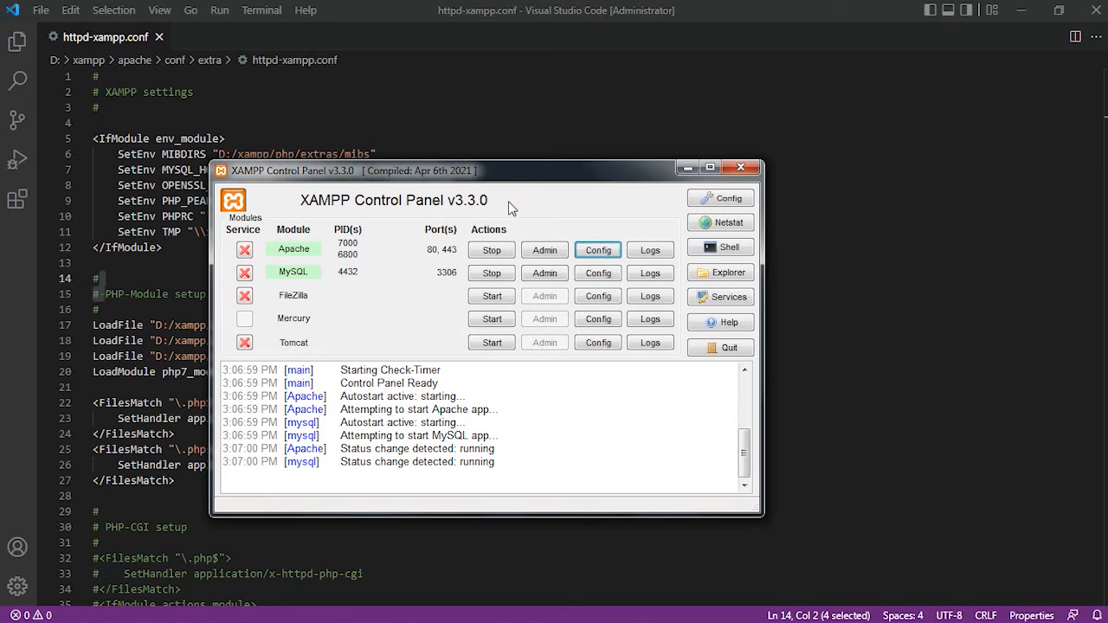
pyautogui.moveTo(454, 167); pyautogui.dragTo(735, 181)
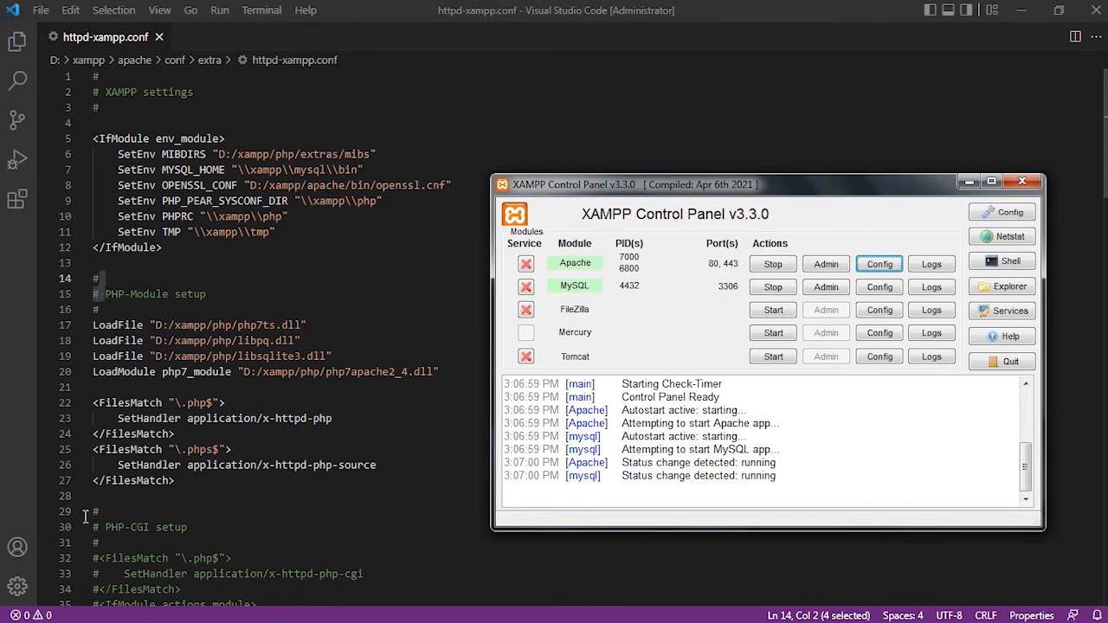
# - Switch to Chrome and check the installed PHP version in the heading of the phpinfo page
pyautogui.click(118, 609)
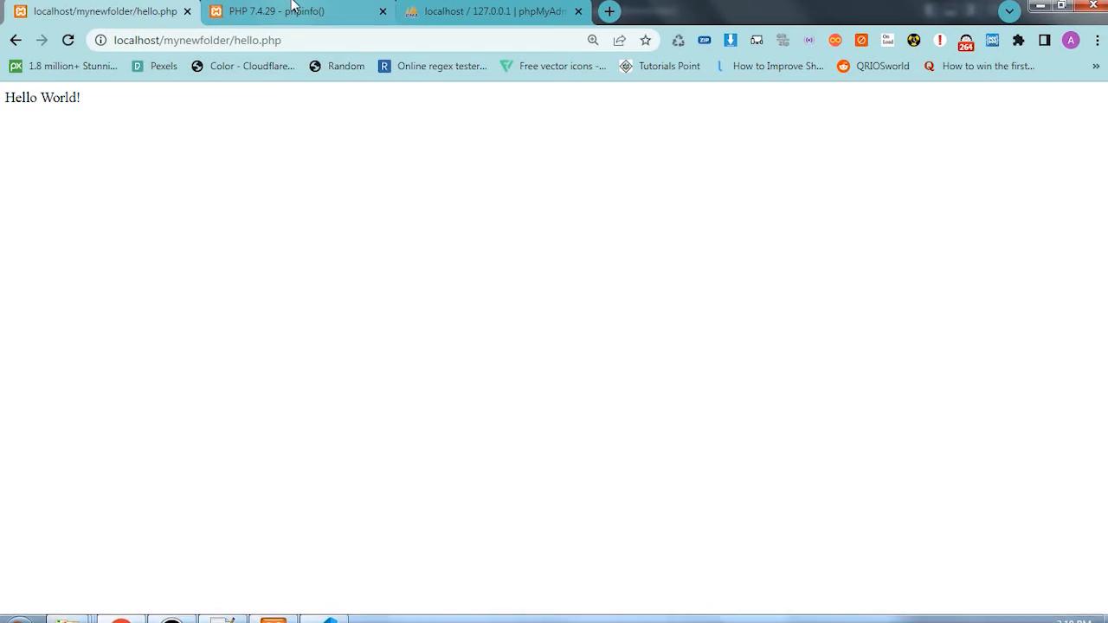
pyautogui.click(295, 11)
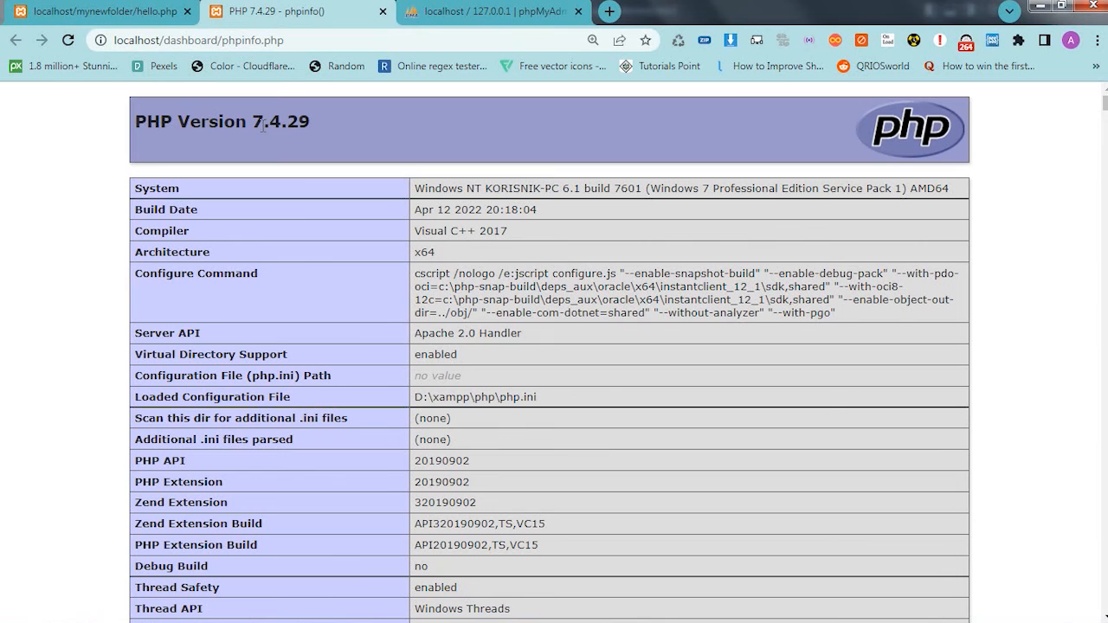
pyautogui.moveTo(254, 124); pyautogui.dragTo(312, 122)
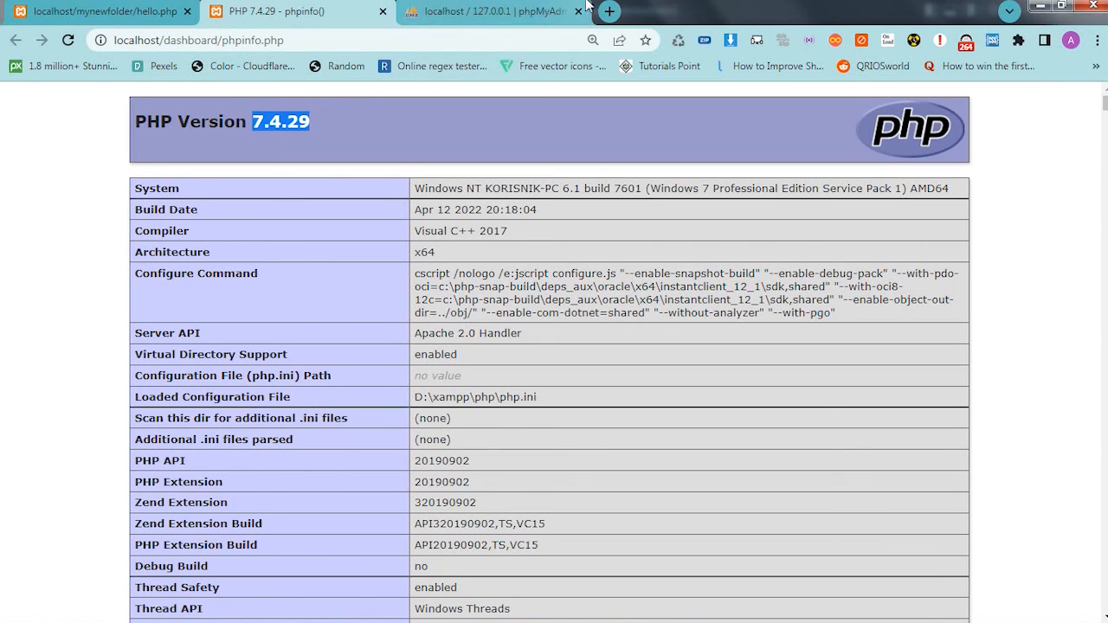
# - Open the XAMPP download page at apachefriends.org/download.html in a new browser tab
pyautogui.click(611, 11)
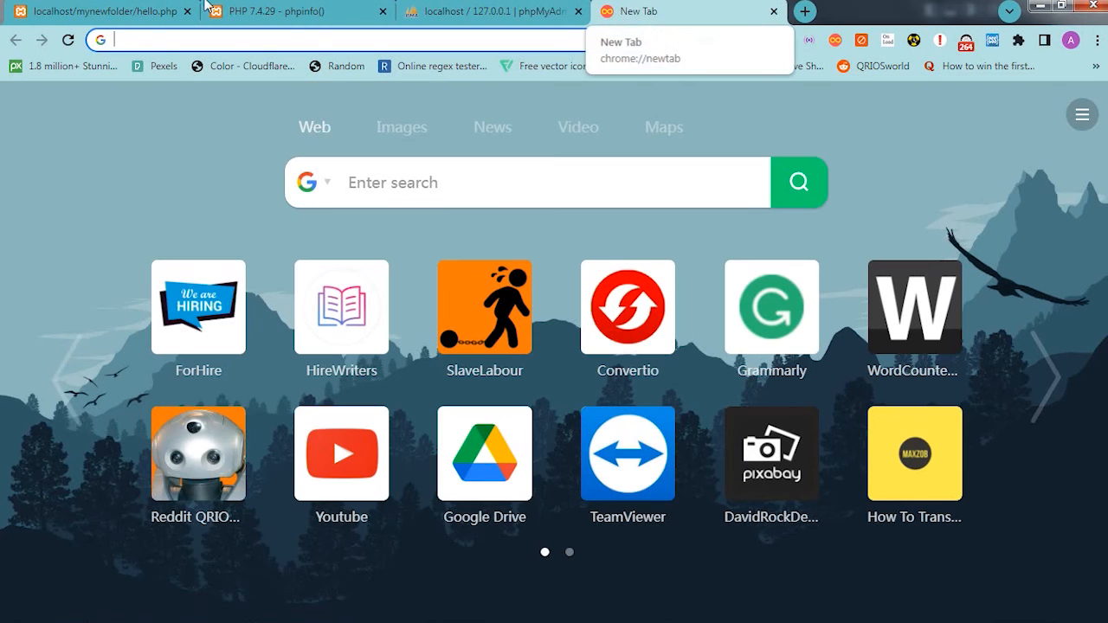
pyautogui.click(285, 11)
pyautogui.click(680, 7)
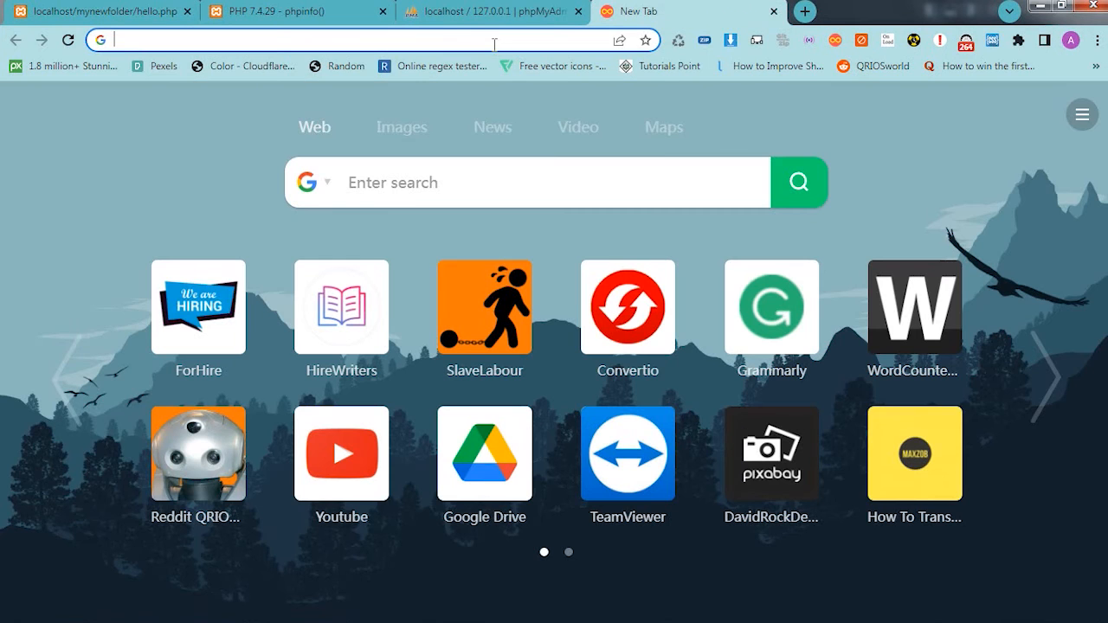
pyautogui.click(494, 40)
pyautogui.write('apach')
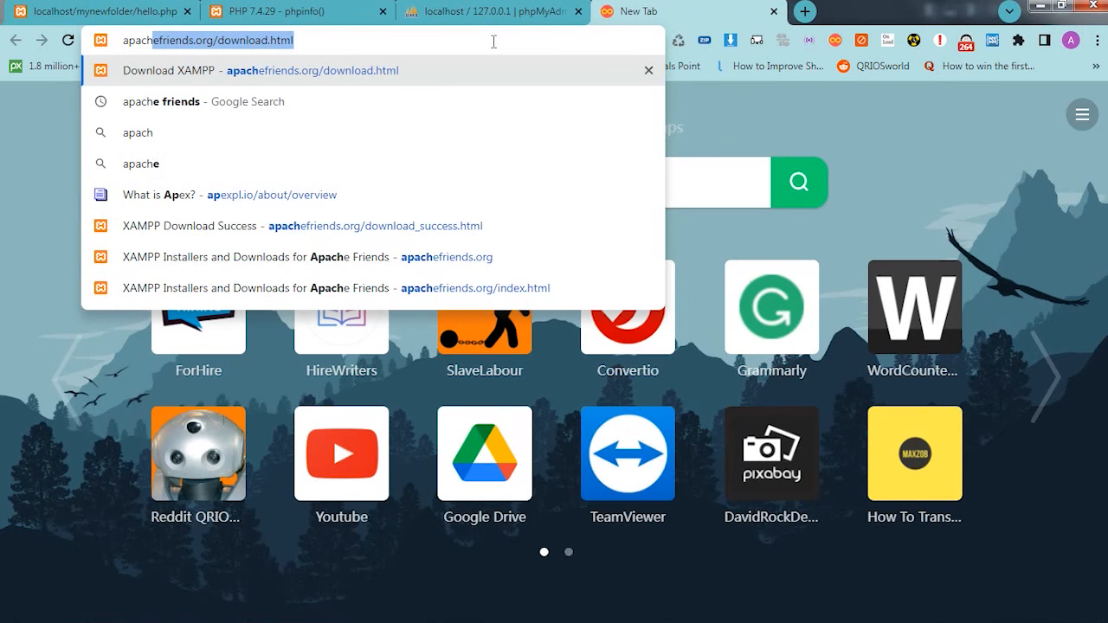
pyautogui.press('Return')
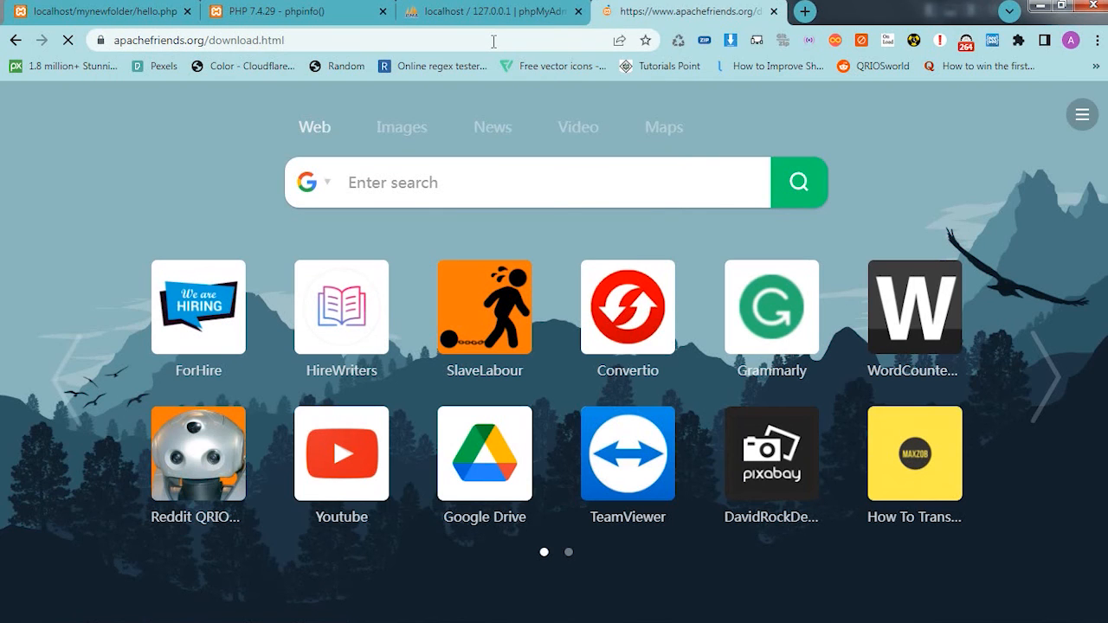